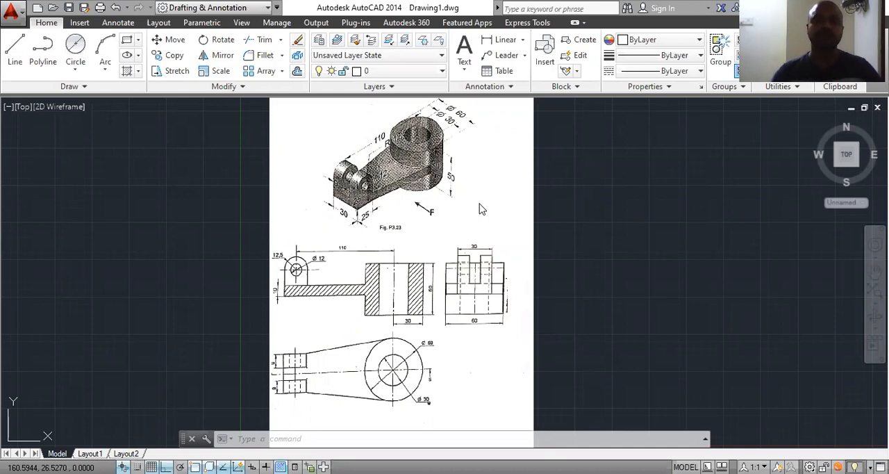
Step: Examine the reference drawing's pictorial, sectional front, side and top views for the part's shape and dimensions
scroll(405, 145, "up", 2)
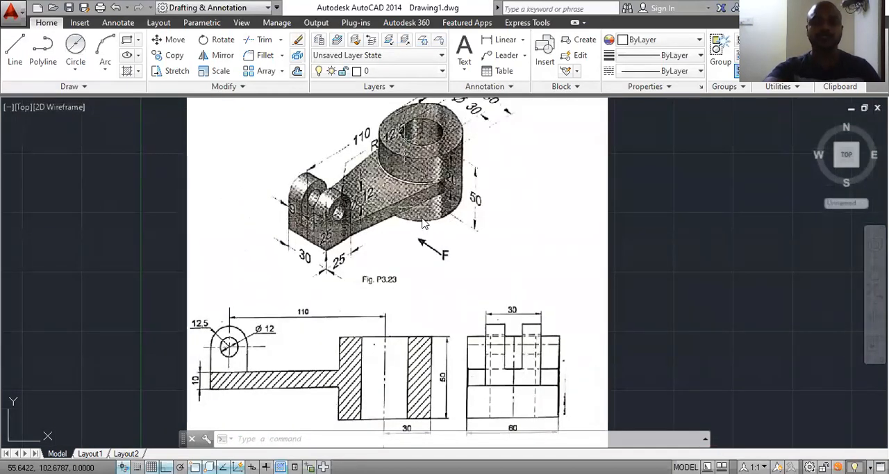
scroll(424, 221, "up", 1)
scroll(424, 221, "down", 4)
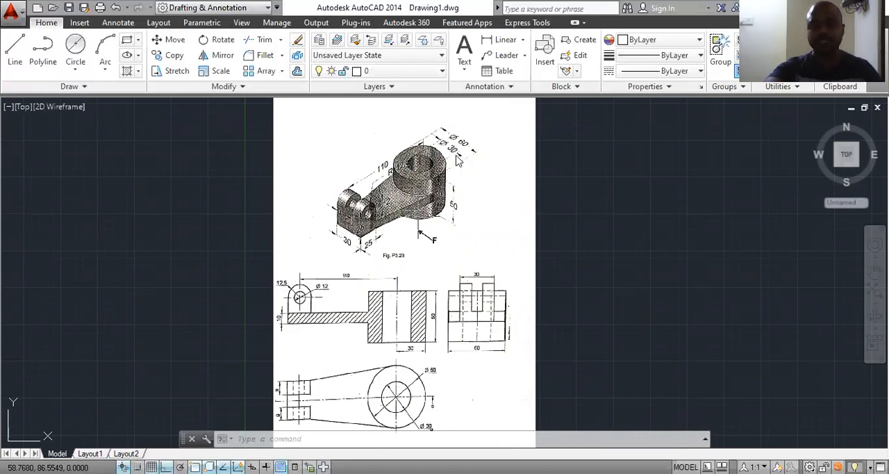
scroll(492, 296, "up", 4)
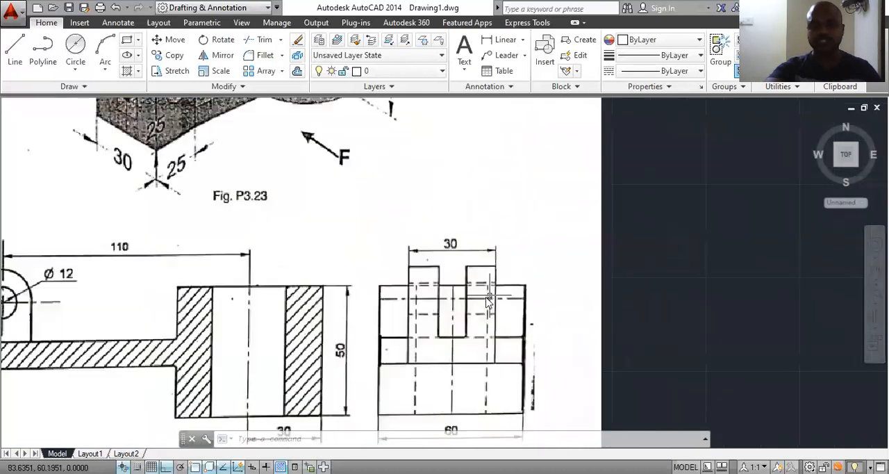
scroll(414, 340, "down", 2)
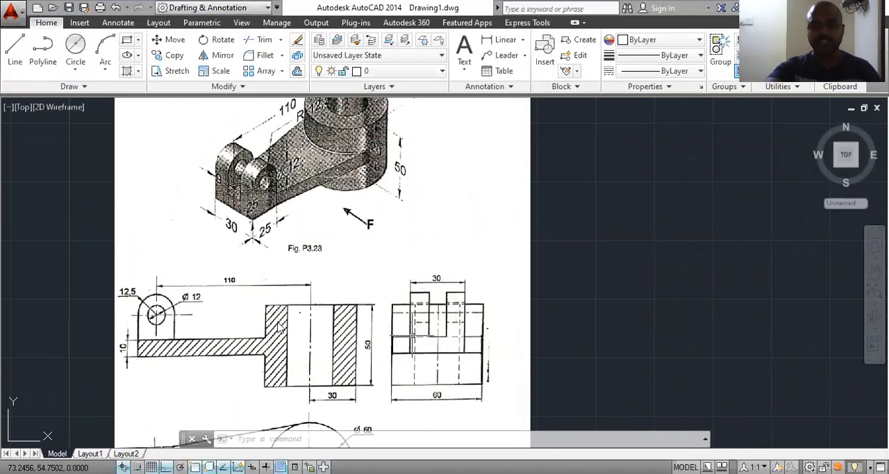
scroll(279, 322, "down", 4)
scroll(310, 258, "up", 4)
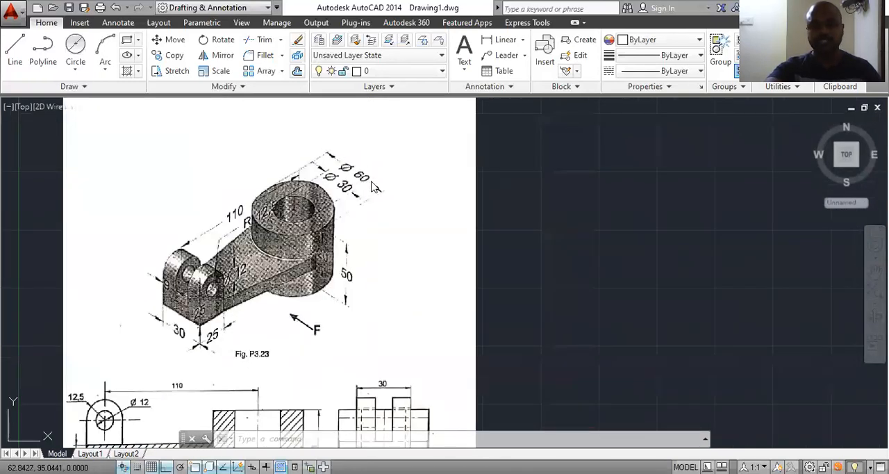
scroll(360, 282, "down", 4)
scroll(351, 368, "up", 4)
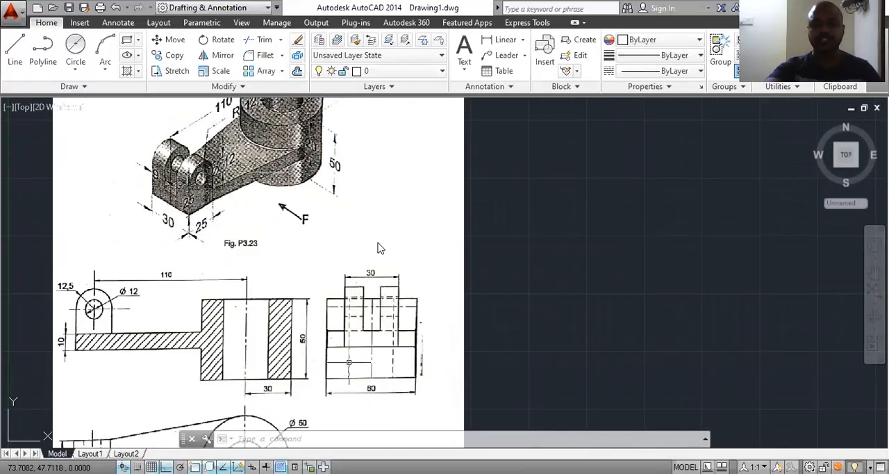
scroll(379, 251, "down", 2)
scroll(265, 314, "up", 2)
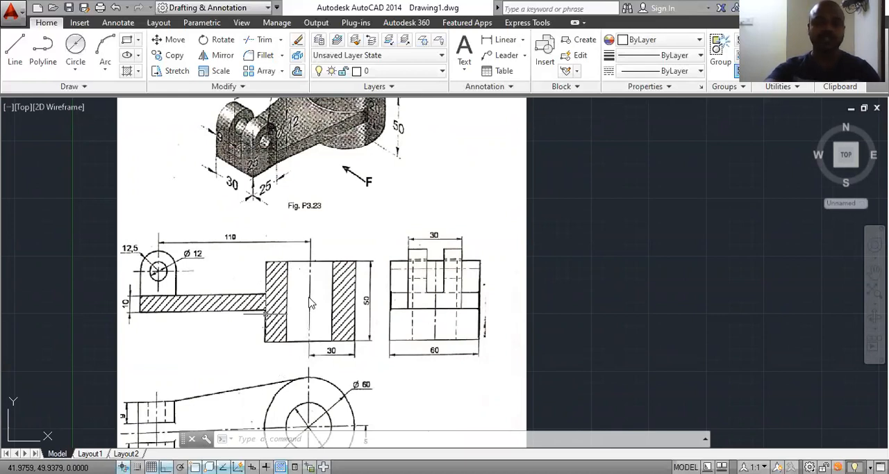
scroll(268, 248, "down", 2)
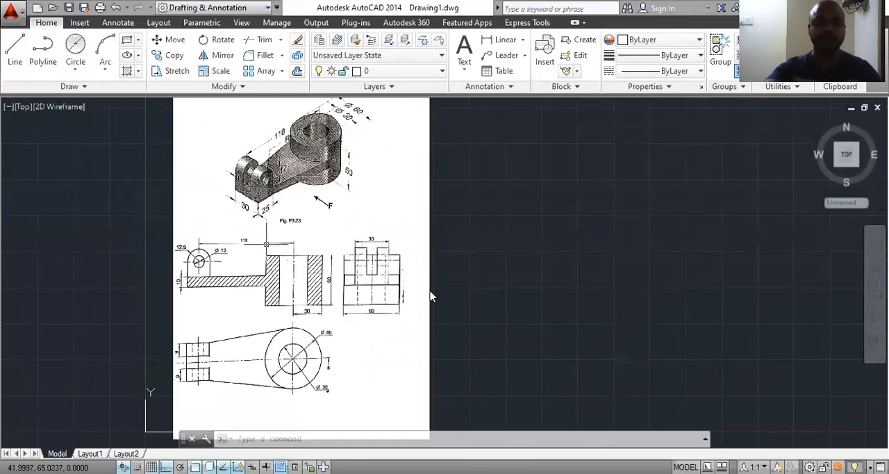
scroll(437, 297, "up", 2)
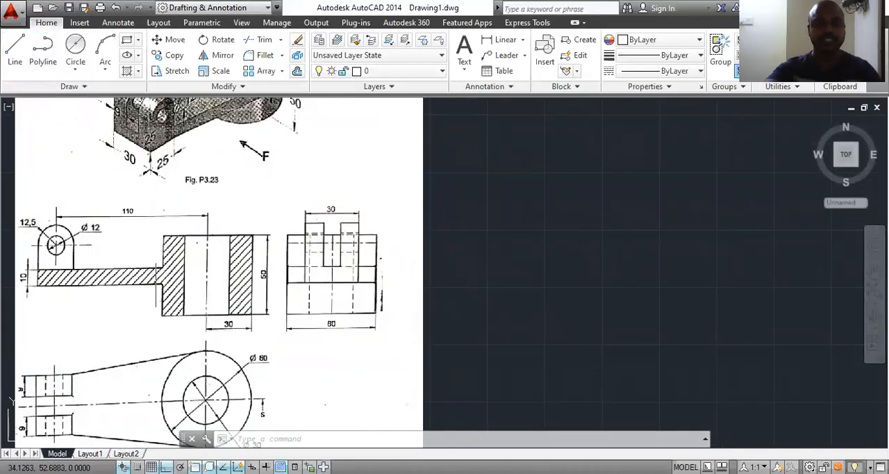
scroll(55, 274, "up", 1)
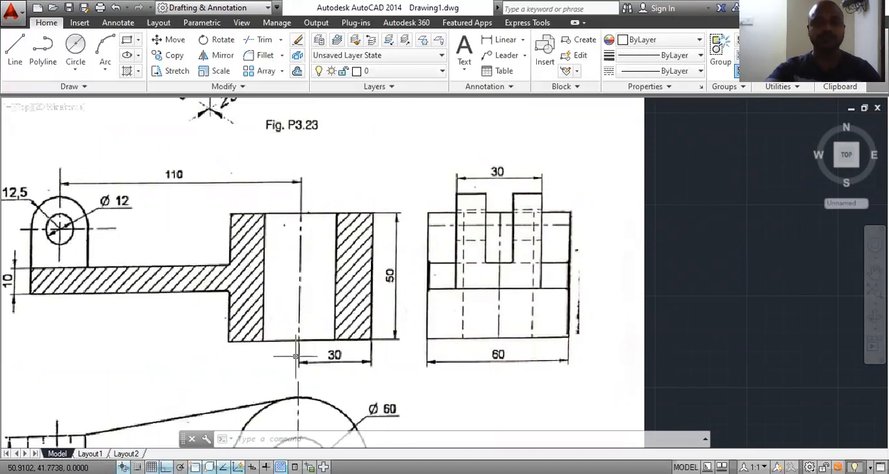
scroll(196, 289, "down", 1)
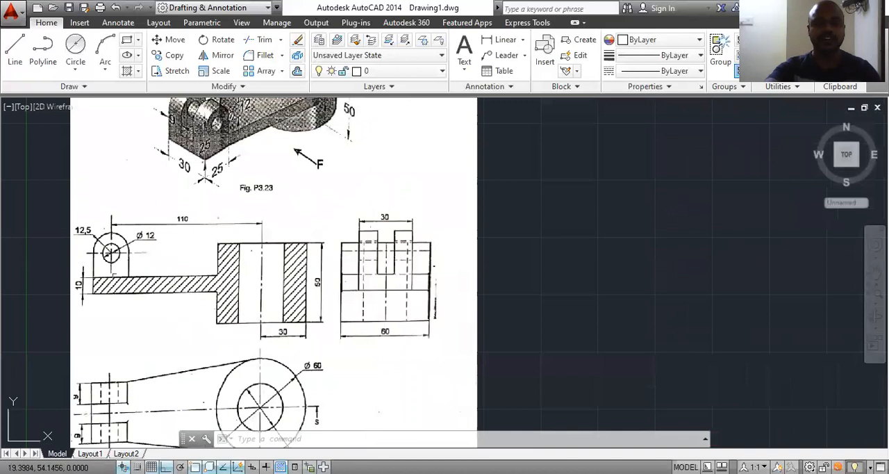
scroll(115, 273, "up", 2)
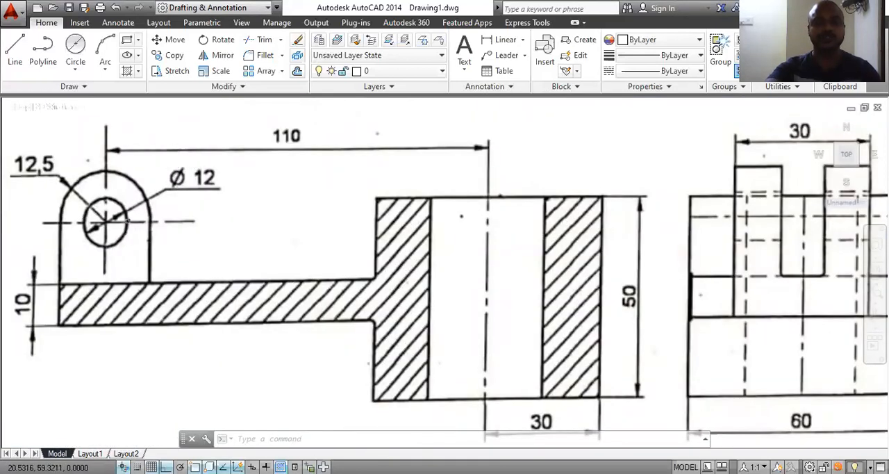
scroll(128, 222, "down", 3)
scroll(127, 237, "up", 1)
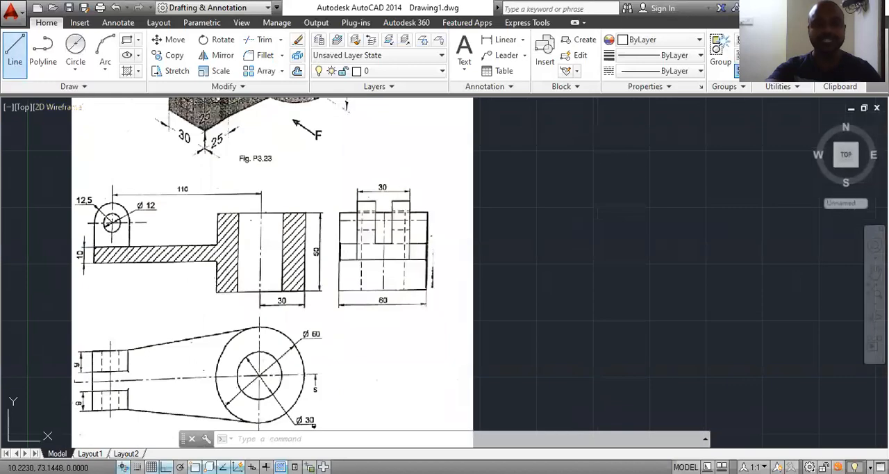
Step: Draw a horizontal line 80 units long in the empty area to the right of the reference drawing
left_click(15, 49)
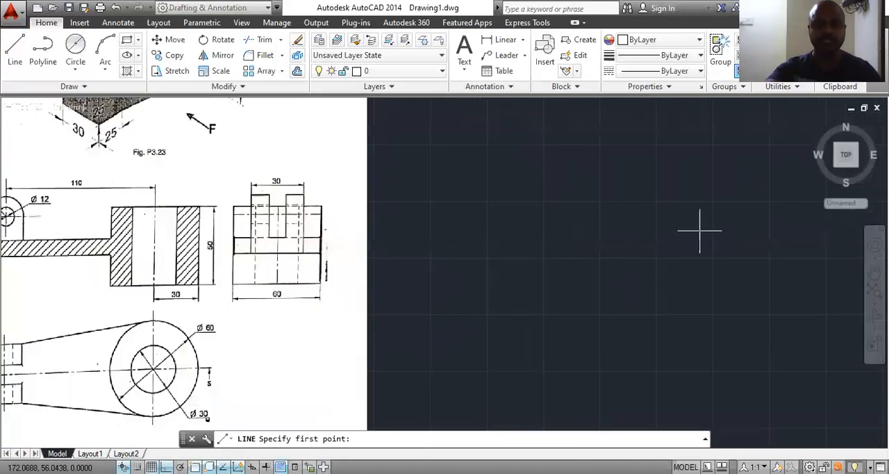
left_click(516, 256)
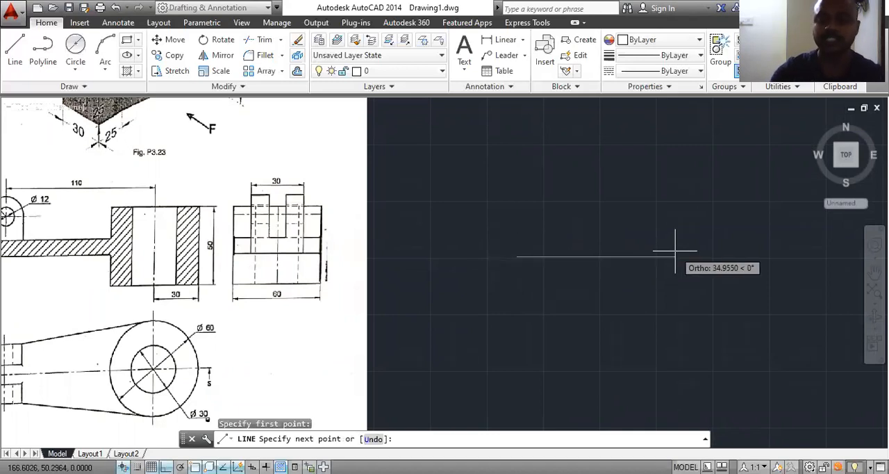
type("80")
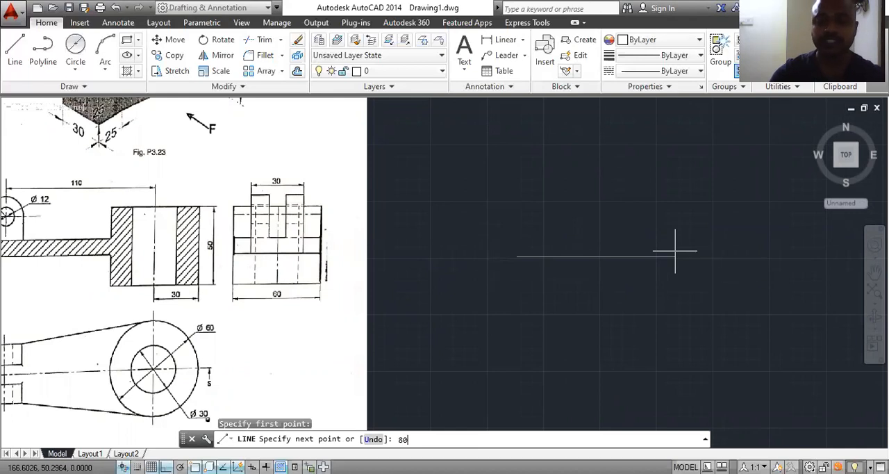
key("Return")
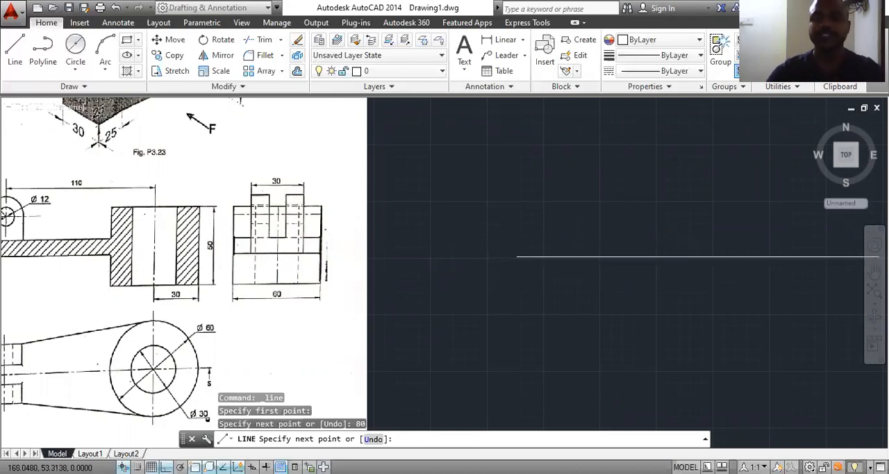
key("Escape")
Step: Draw a 12.5-unit horizontal line extending leftward from the left endpoint of the 80-unit line
scroll(510, 251, "down", 2)
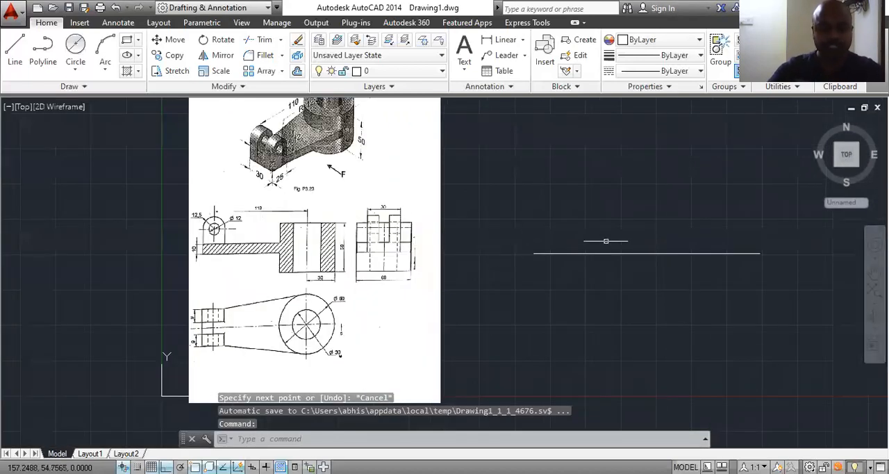
scroll(651, 241, "up", 2)
middle_click_drag(650, 243, 486, 259)
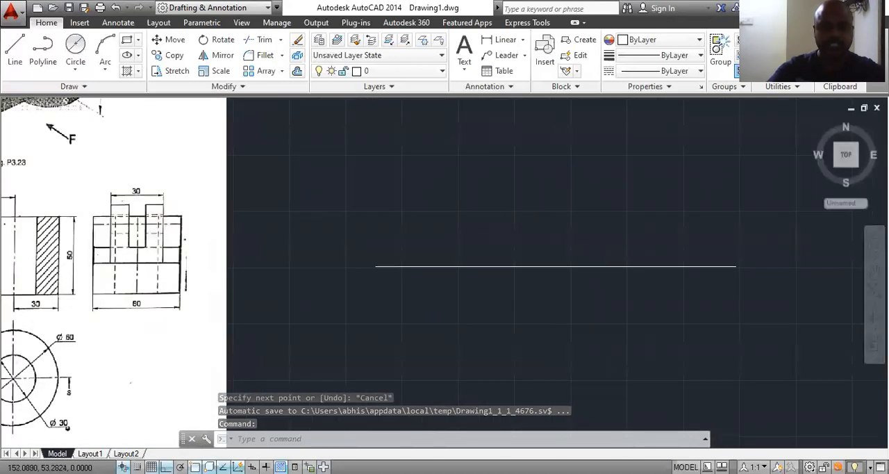
scroll(484, 254, "down", 2)
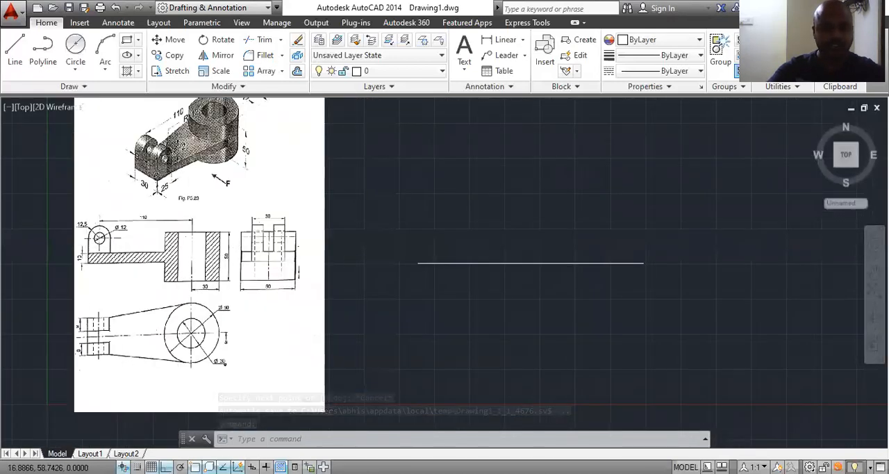
scroll(96, 238, "up", 2)
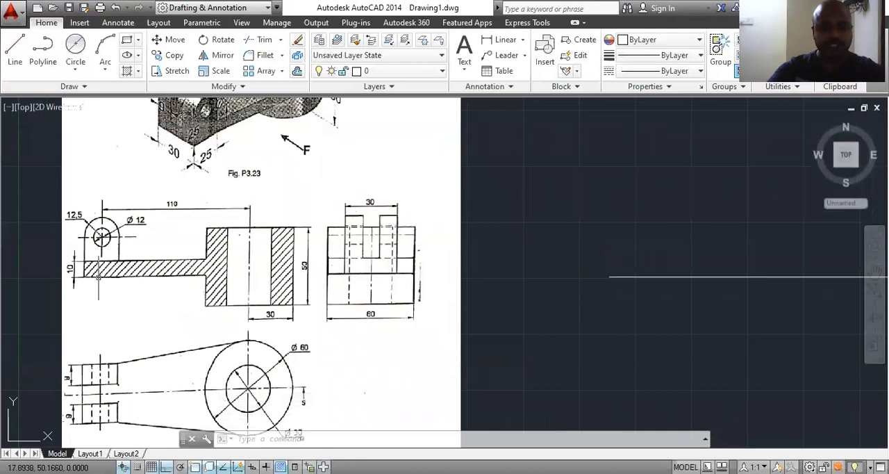
scroll(100, 238, "up", 2)
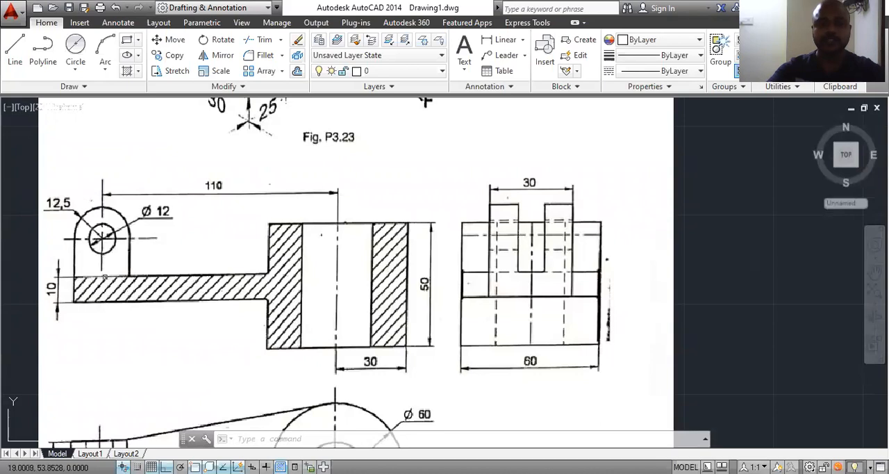
scroll(206, 261, "down", 2)
middle_click_drag(613, 292, 367, 285)
scroll(367, 278, "up", 2)
left_click(14, 47)
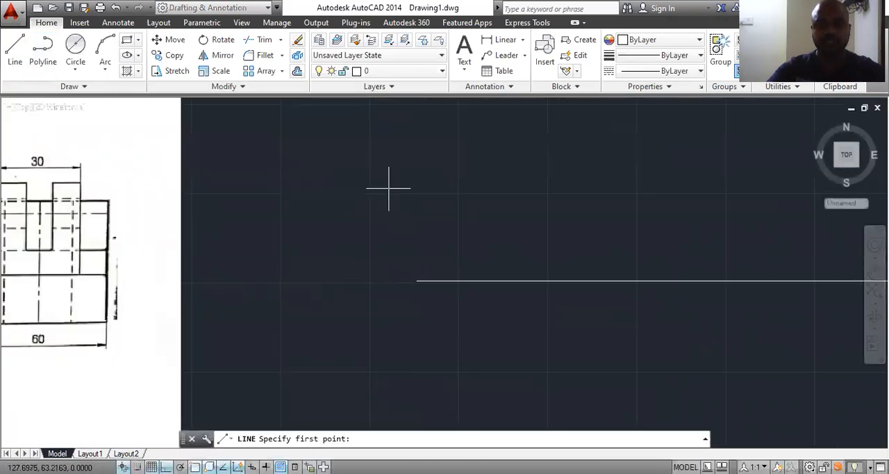
left_click(415, 281)
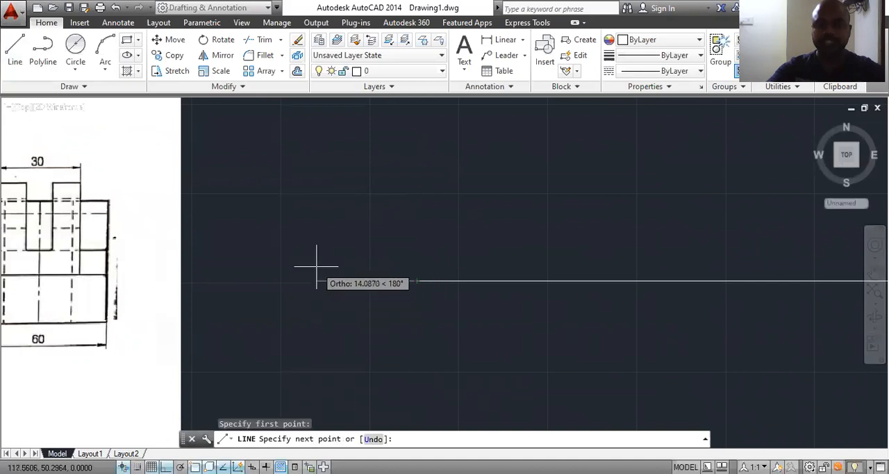
type("12.5")
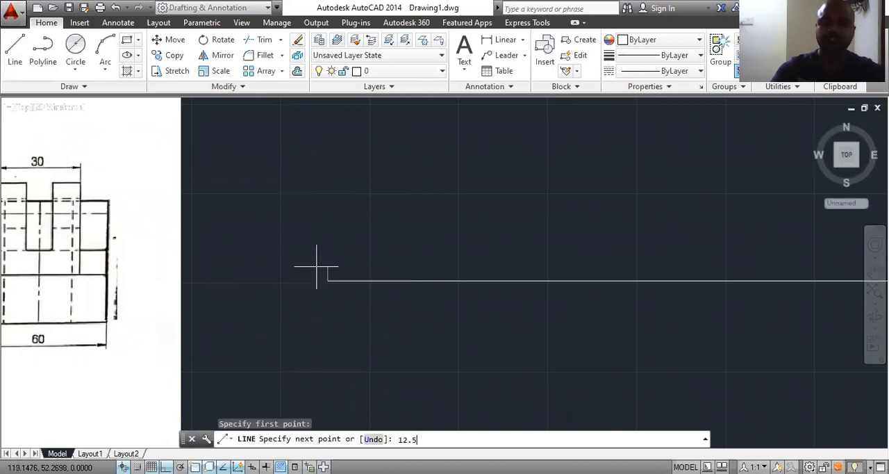
key("Return")
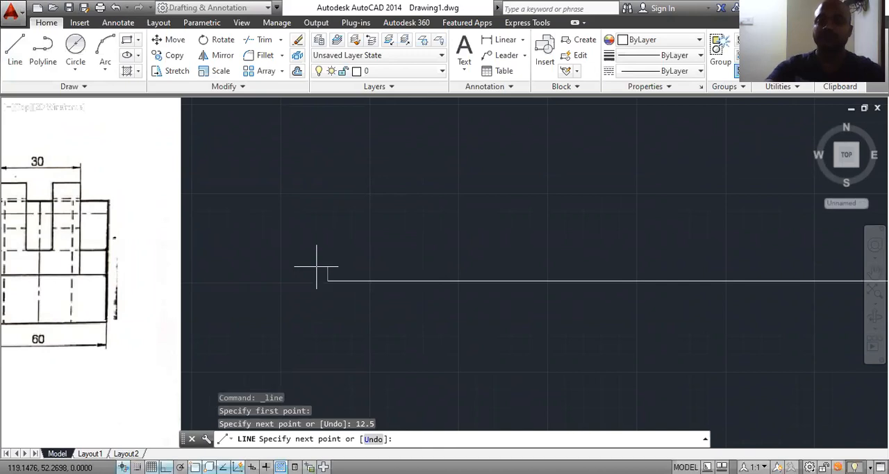
key("Escape")
scroll(344, 240, "down", 3)
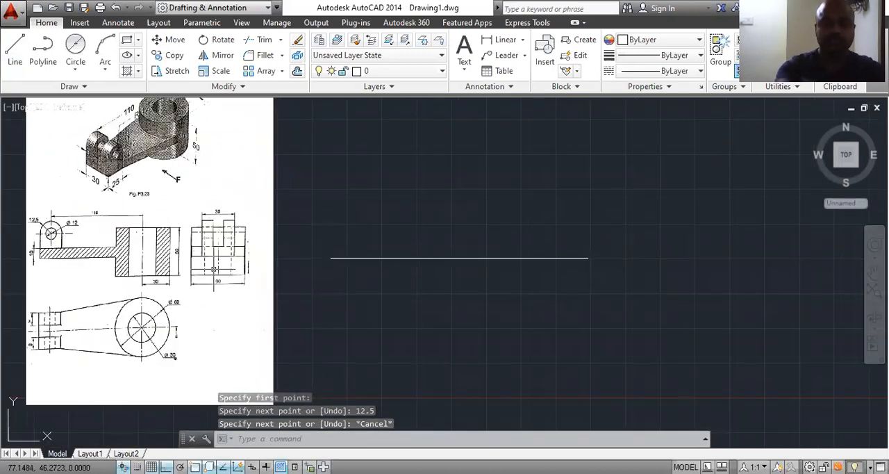
type("o")
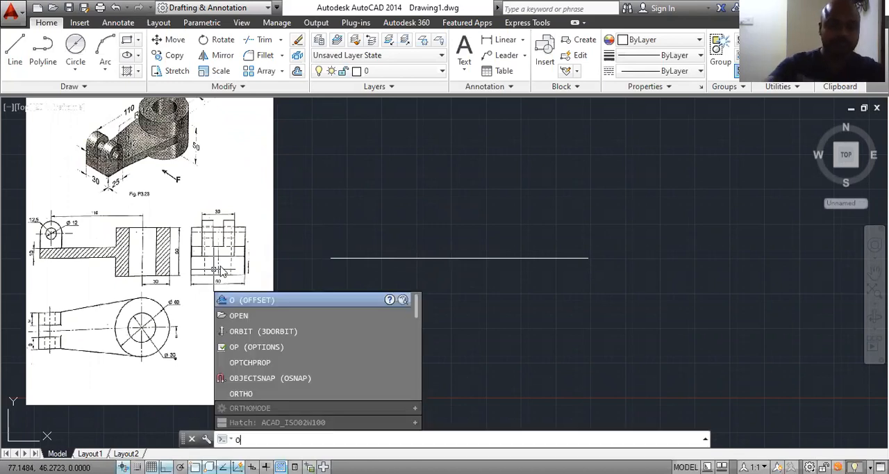
scroll(66, 258, "up", 6)
scroll(73, 260, "down", 3)
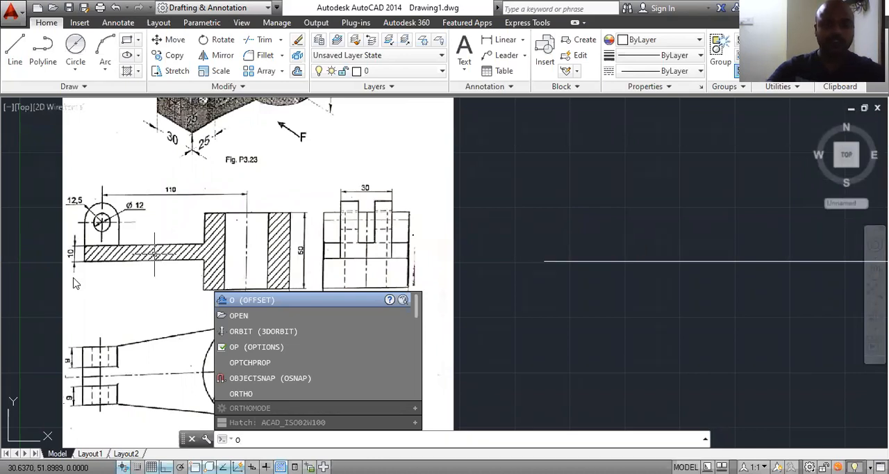
key("Return")
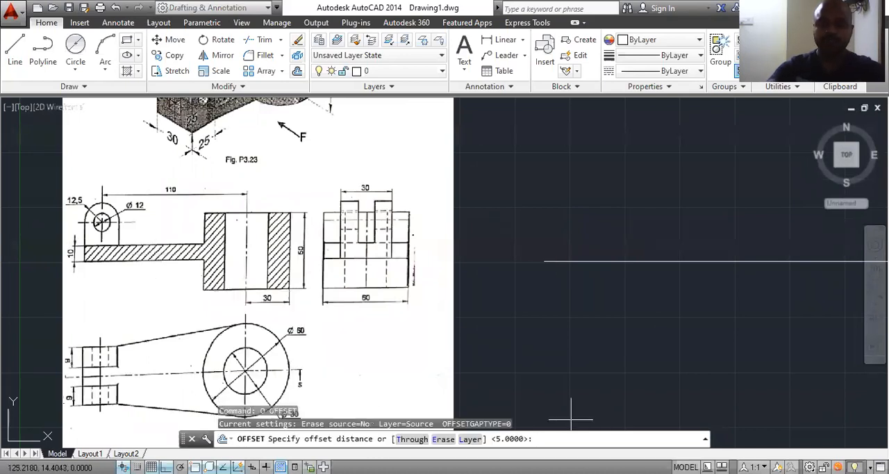
type("5")
key("Return")
scroll(565, 283, "down", 2)
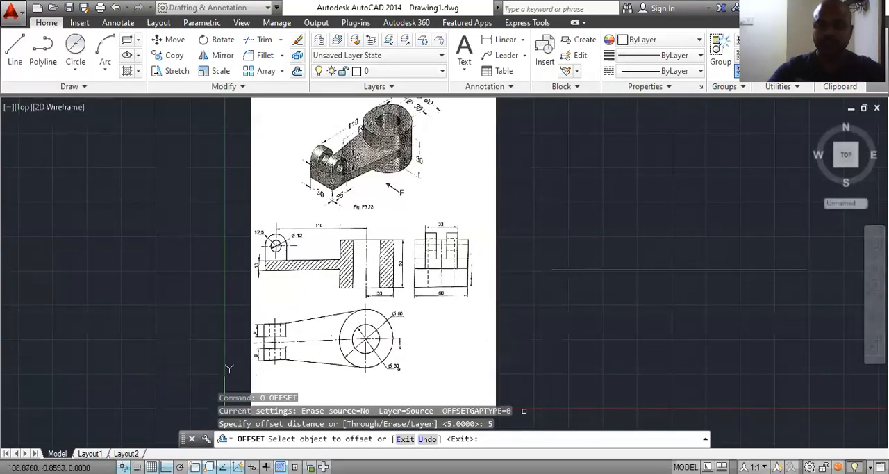
key("Escape")
Step: Join the 12.5-unit and 80-unit collinear lines into a single line
left_click(492, 438)
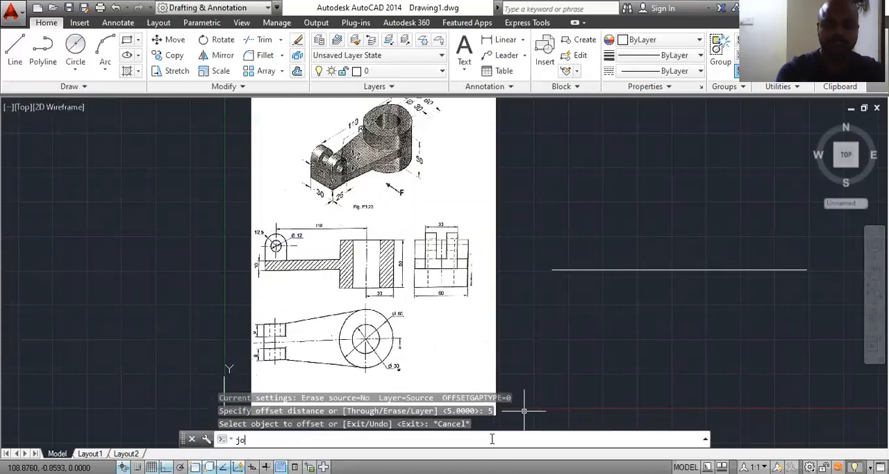
type("join")
key("Return")
left_click(568, 269)
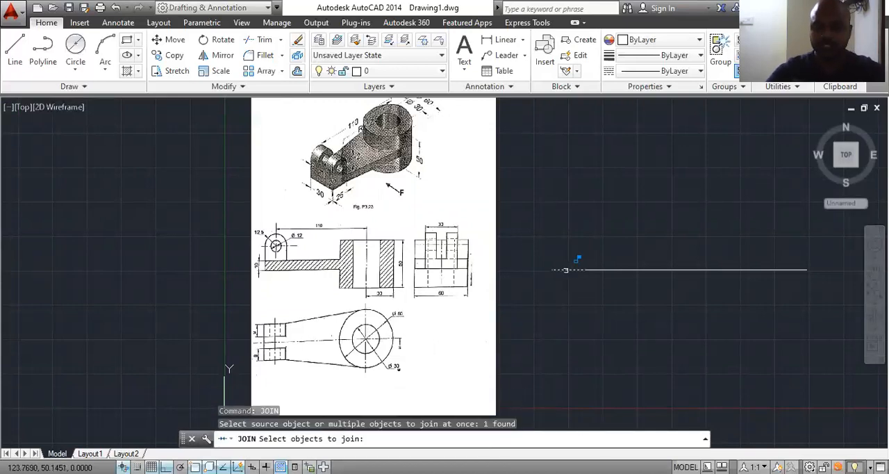
left_click(607, 269)
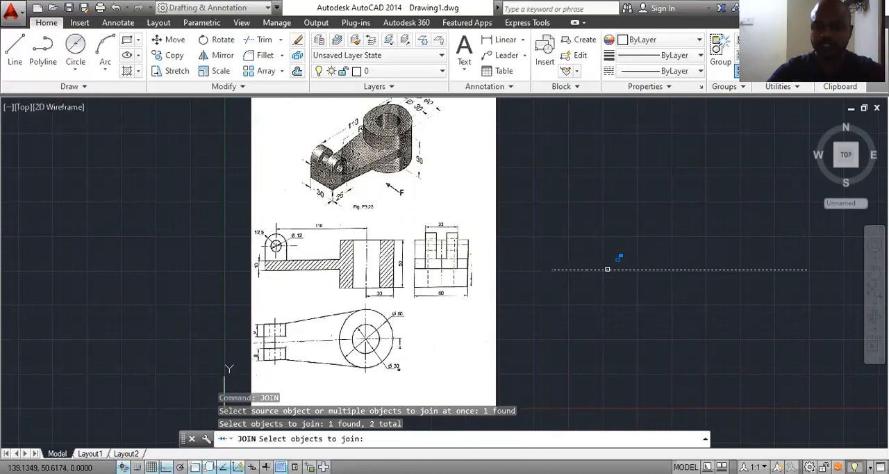
key("Return")
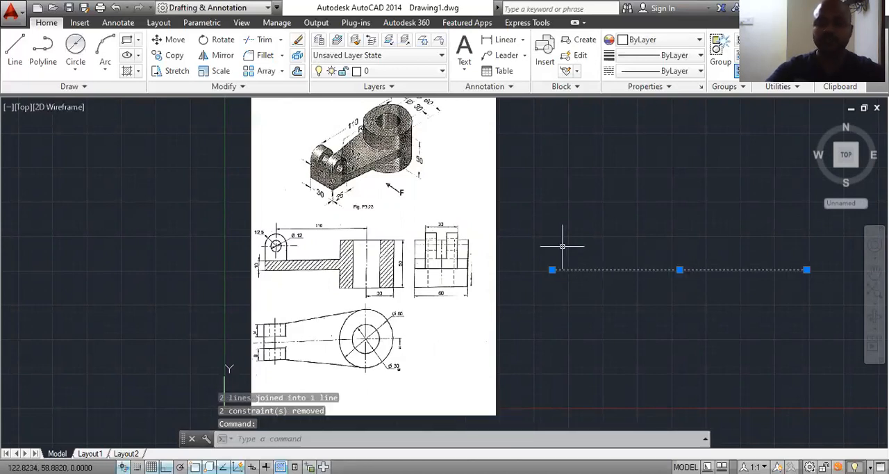
Step: Offset the joined horizontal line 5 units to both sides, above and below, and delete the original middle line
key("Escape")
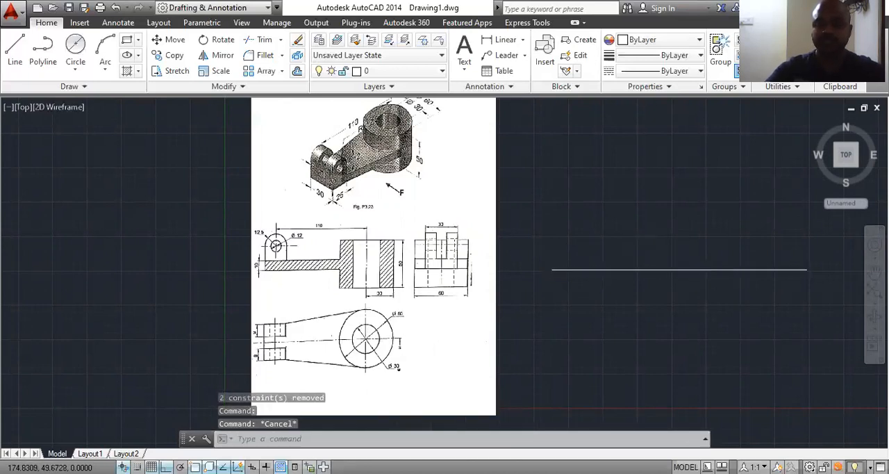
scroll(708, 272, "up", 2)
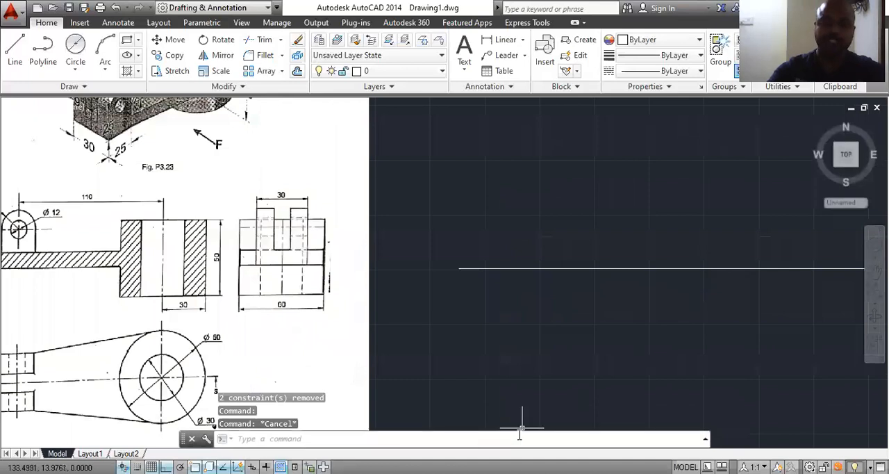
type("o")
key("Return")
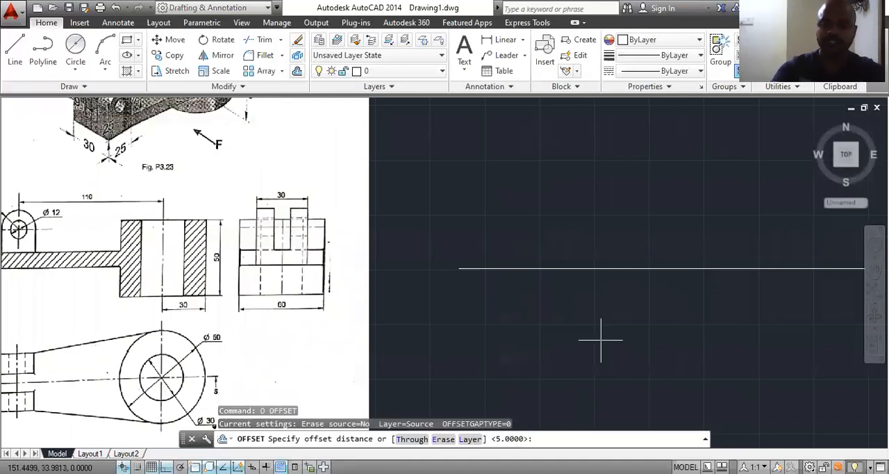
key("Return")
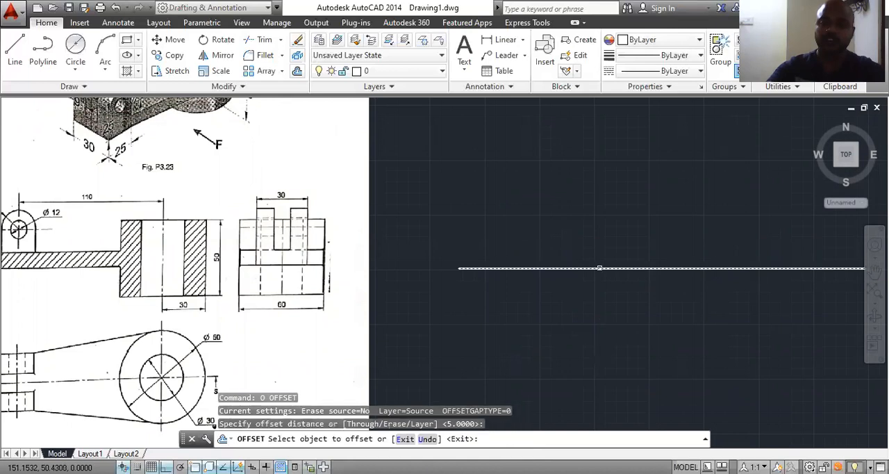
left_click(599, 268)
left_click(599, 251)
left_click(594, 269)
left_click(592, 305)
scroll(527, 297, "down", 2)
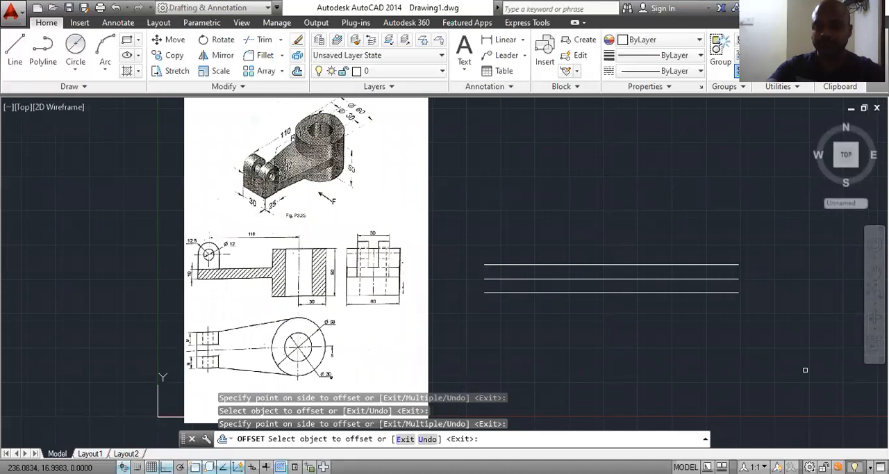
key("Escape")
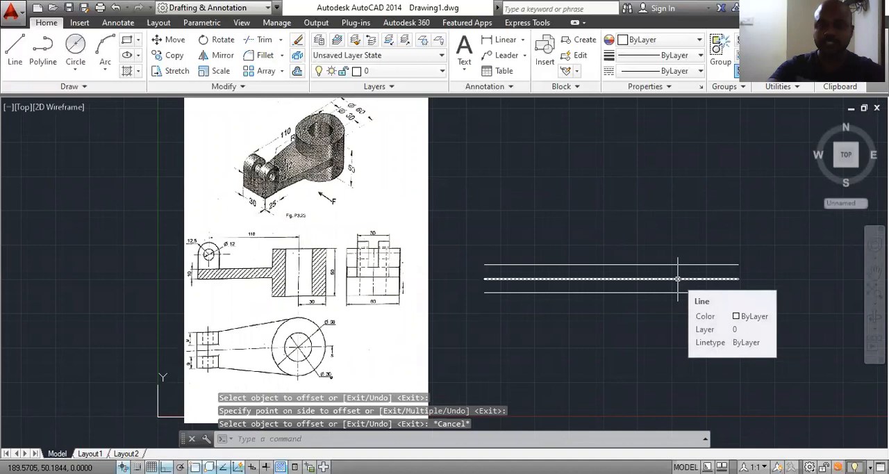
left_click(678, 278)
key("Delete")
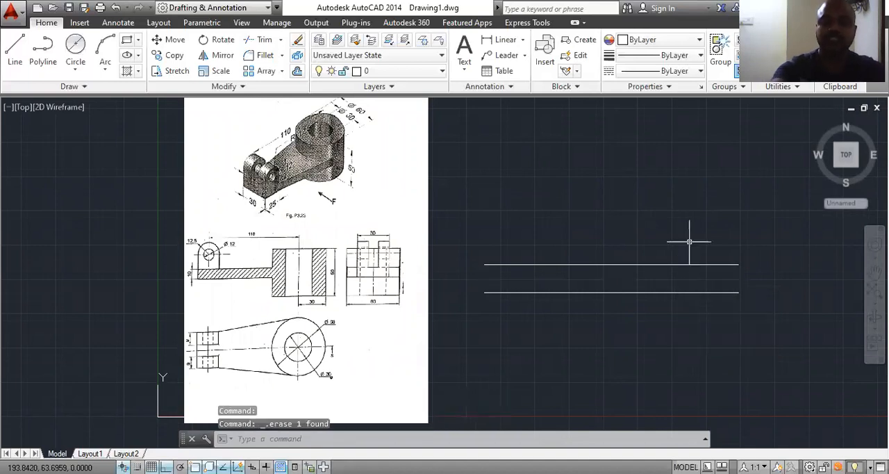
Step: Close the left end of the two parallel lines with a vertical line between their endpoints
left_click(14, 47)
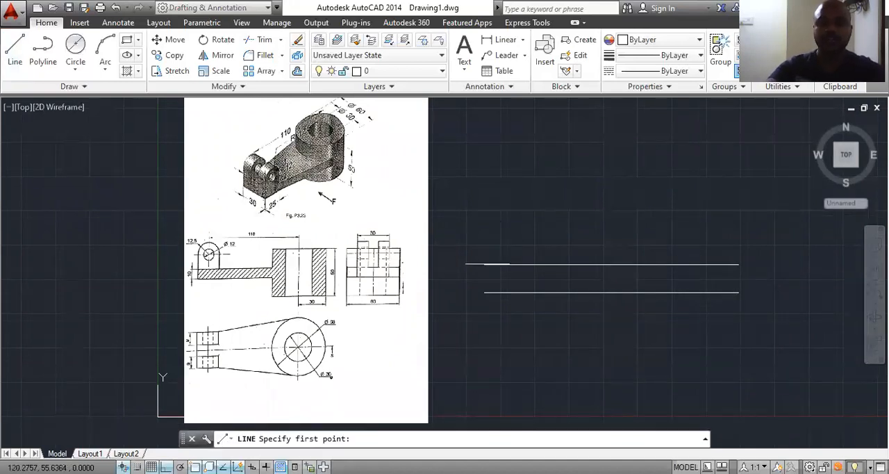
left_click(484, 265)
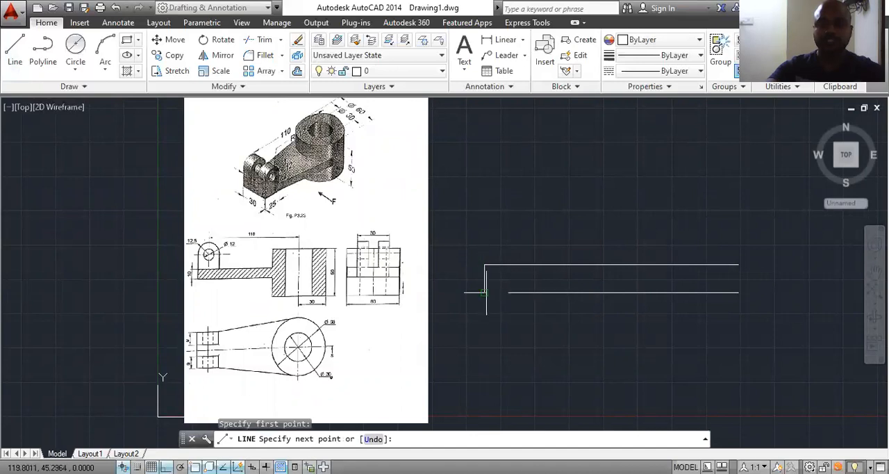
left_click(486, 292)
key("Escape")
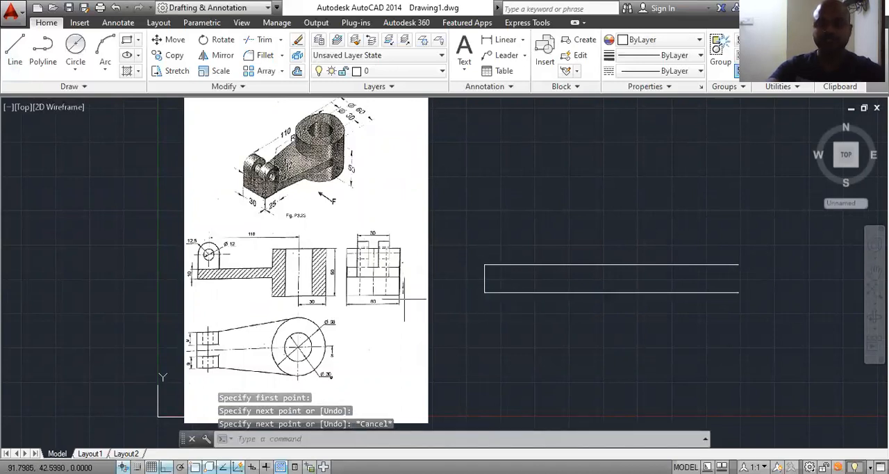
Step: Draw a 20-unit vertical line upward from the right endpoint of the arm's upper line
scroll(256, 279, "up", 2)
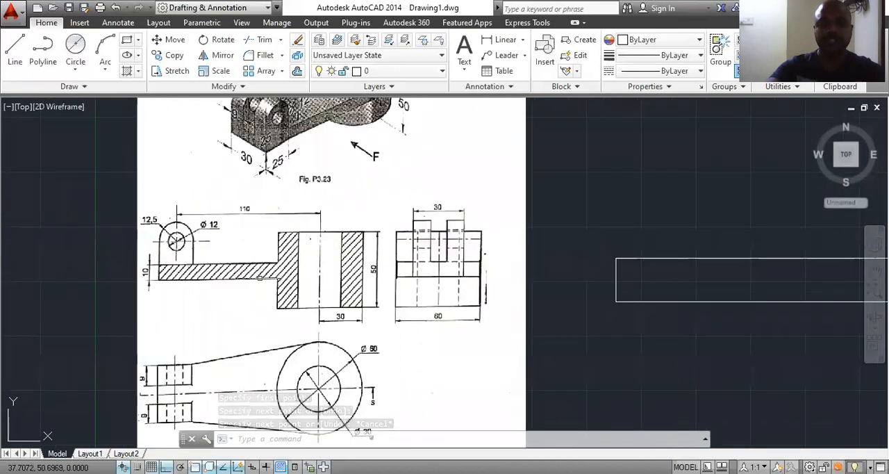
scroll(257, 279, "up", 2)
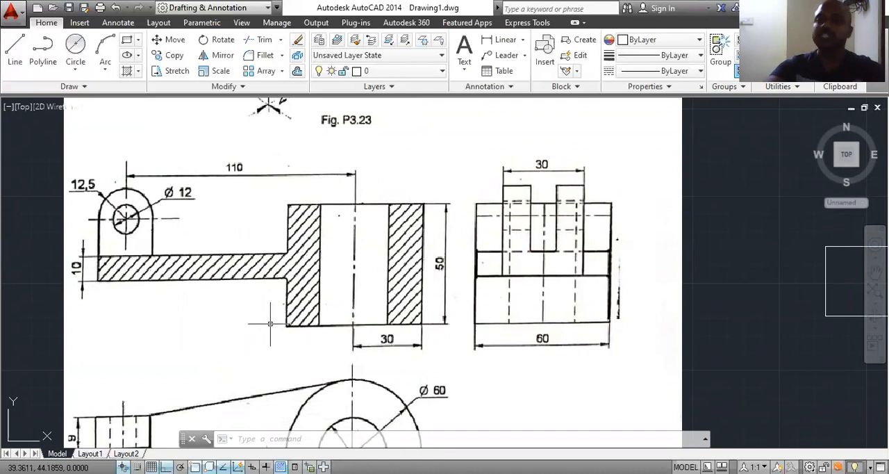
scroll(259, 347, "down", 2)
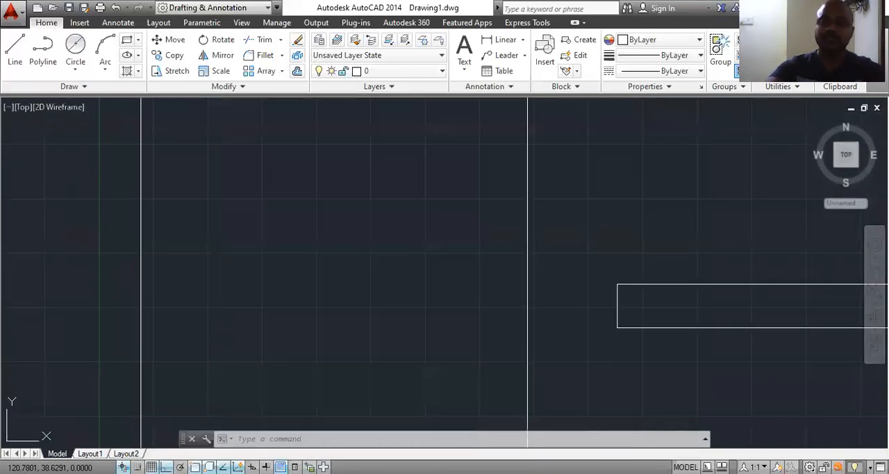
scroll(323, 337, "down", 1)
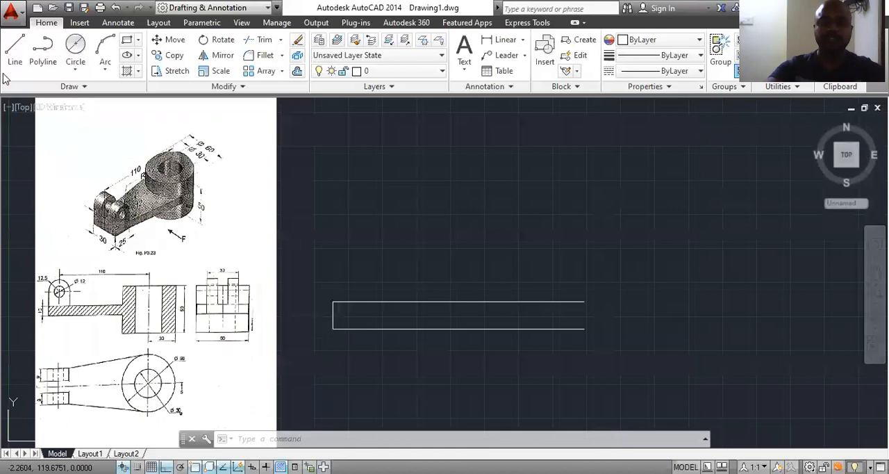
left_click(15, 50)
left_click(584, 302)
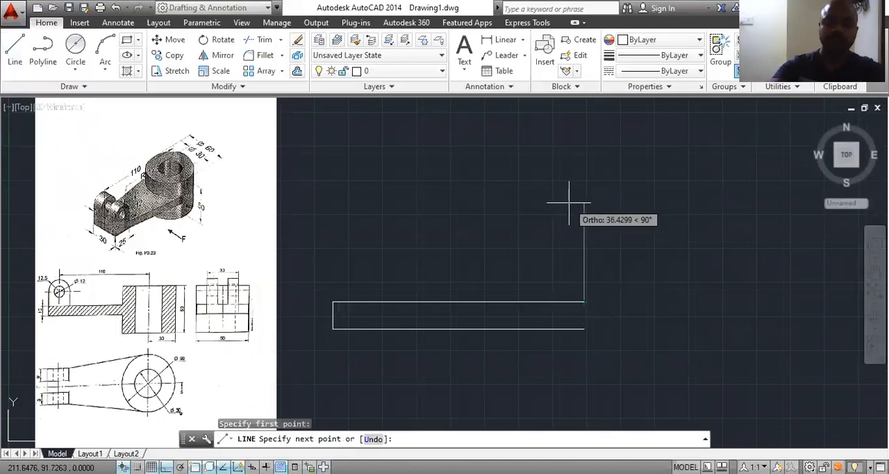
type("20")
key("Return")
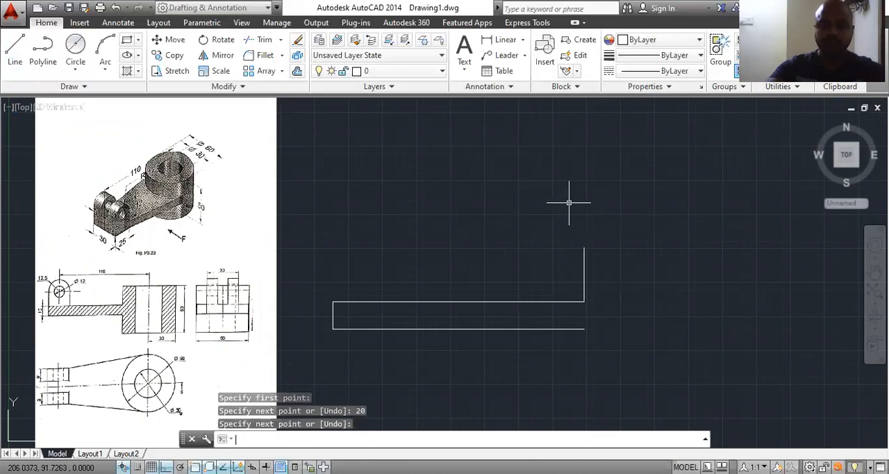
key("Return")
key("Return")
Step: Draw a 20-unit vertical line downward from the right endpoint of the arm's lower line
left_click(584, 329)
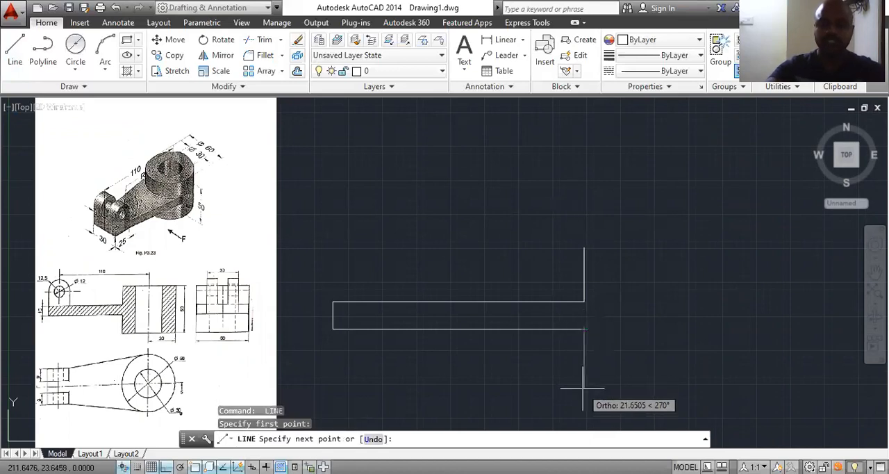
type("20")
key("Return")
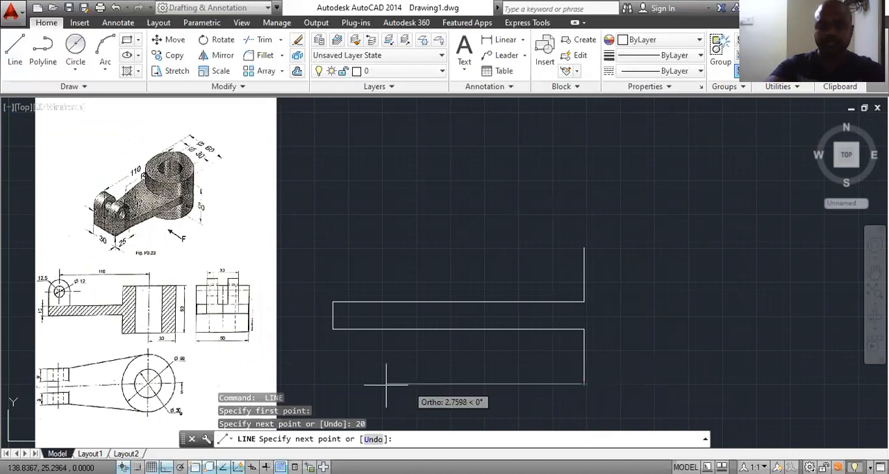
Step: Check the cylinder's diameter in the reference drawing and continue the line 30 units horizontally to the right as its bottom edge
scroll(181, 362, "up", 2)
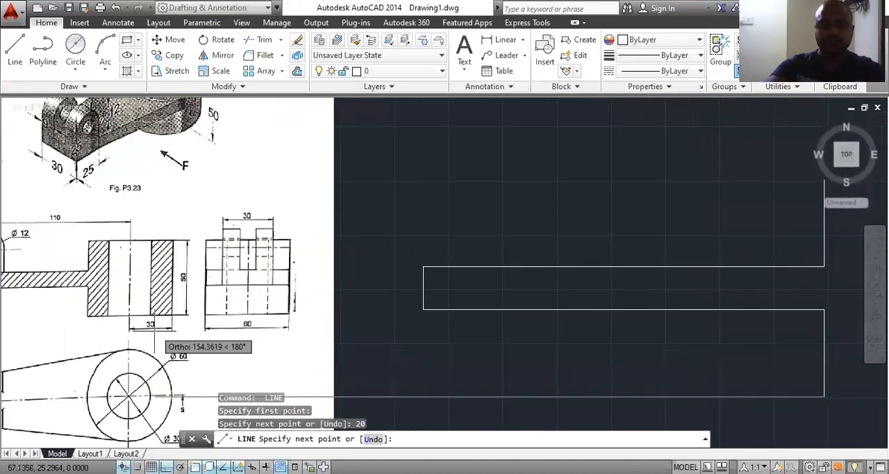
scroll(178, 330, "down", 2)
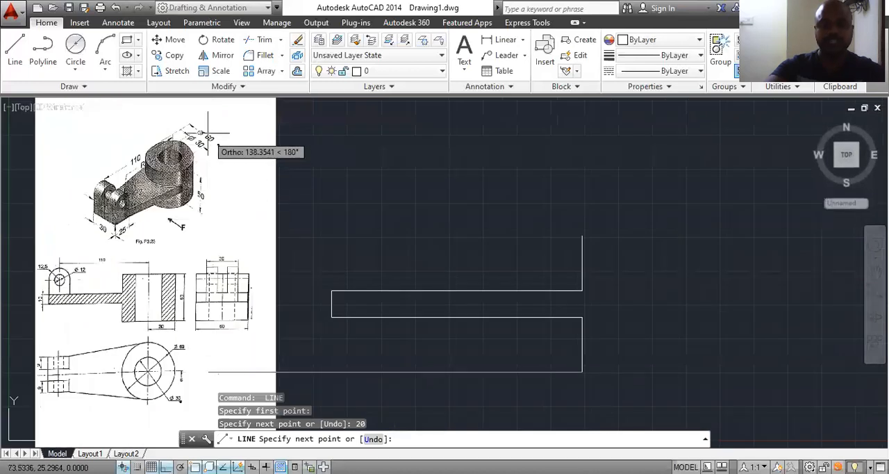
scroll(208, 132, "up", 4)
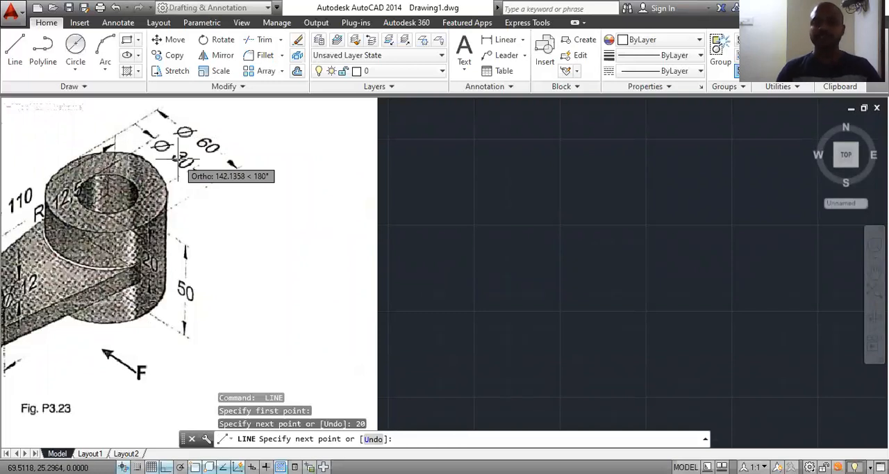
scroll(236, 195, "down", 4)
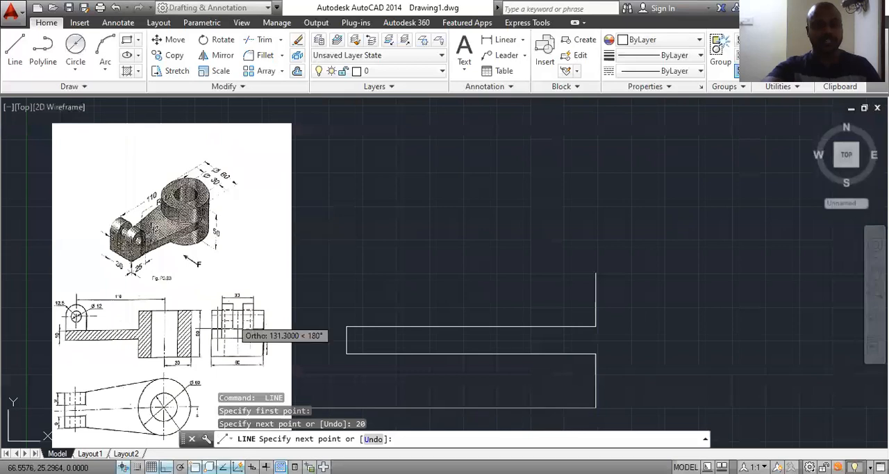
scroll(156, 368, "up", 2)
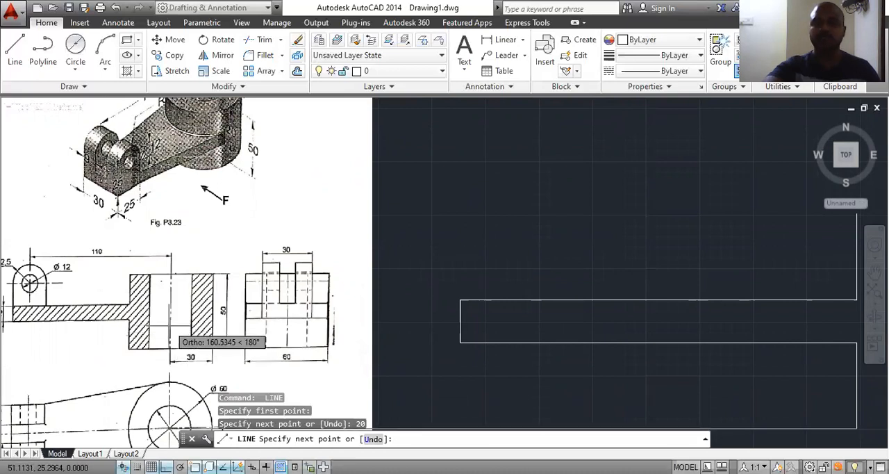
scroll(243, 316, "down", 2)
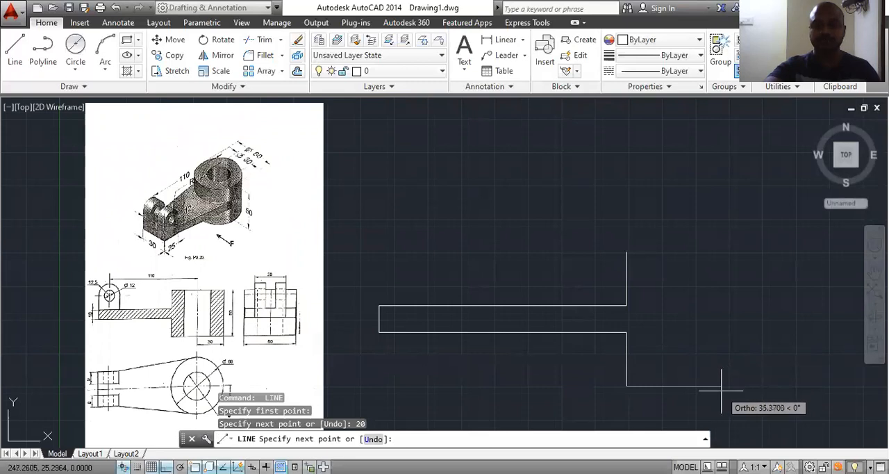
middle_click_drag(757, 390, 683, 375)
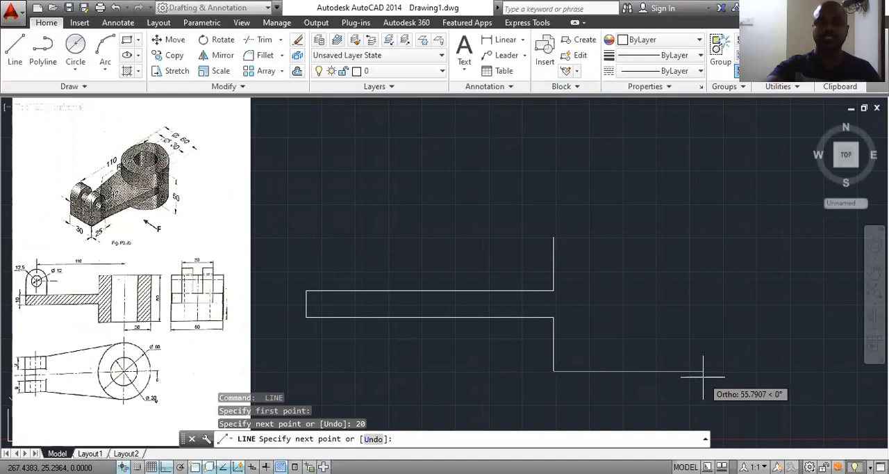
type("30")
key("Return")
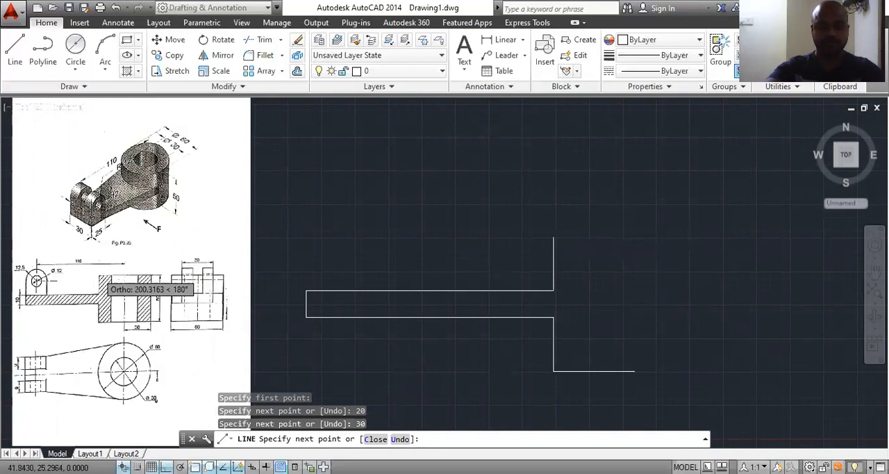
Step: Continue the outline 50 units upward and close it back to the top of the upper 20-unit vertical line
scroll(104, 271, "up", 6)
scroll(202, 341, "down", 6)
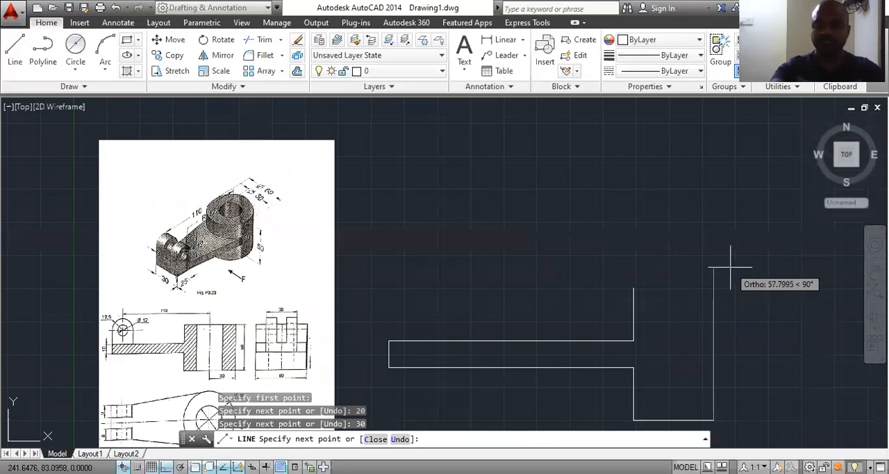
type("50")
key("Return")
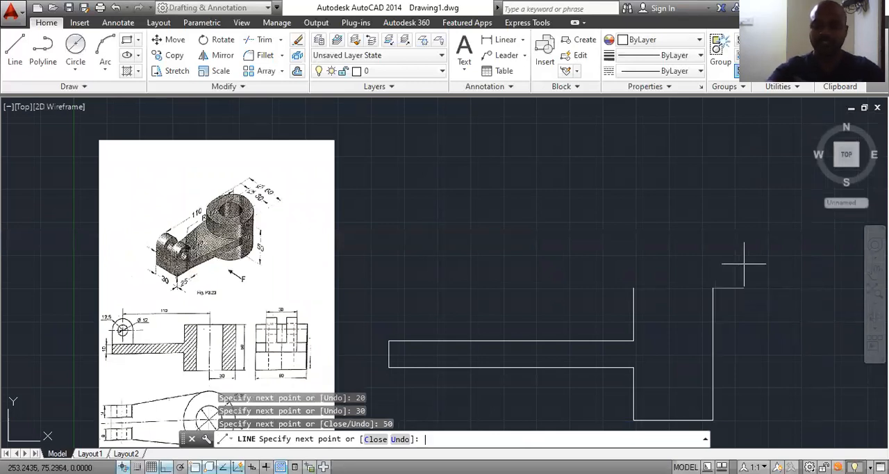
left_click(634, 288)
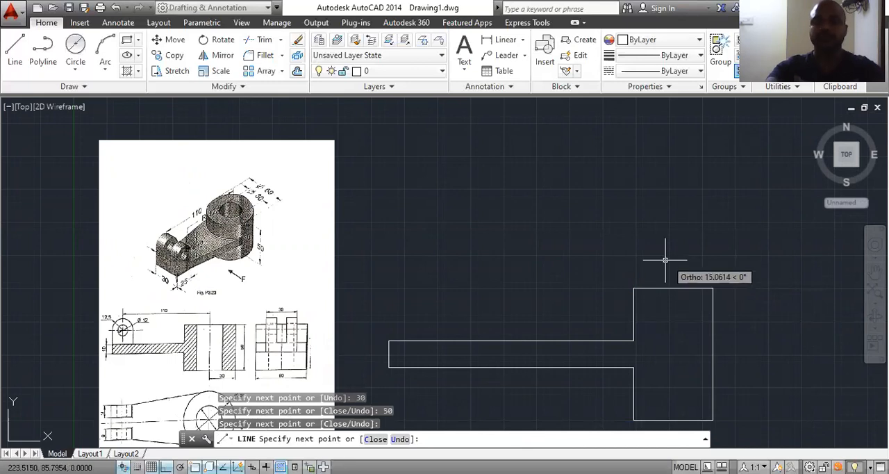
key("Escape")
Step: Offset the 50-unit right vertical edge of the cylinder outline 15 units inward to the left
middle_click_drag(716, 271, 633, 232)
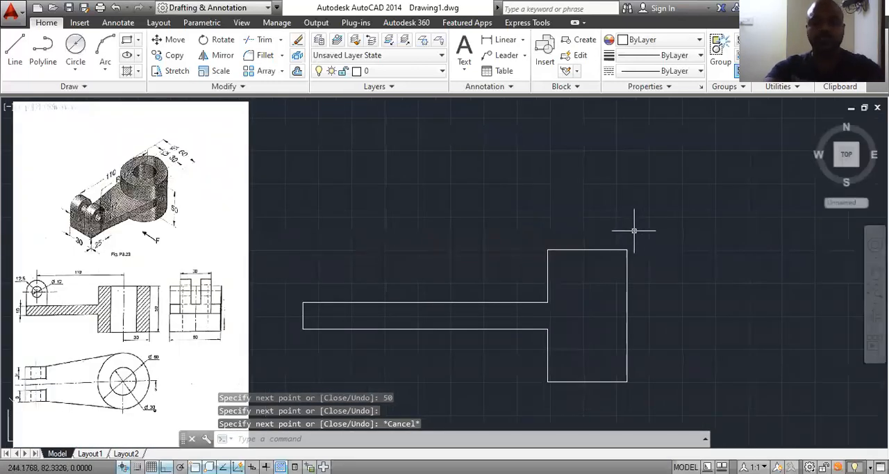
type("o")
key("Return")
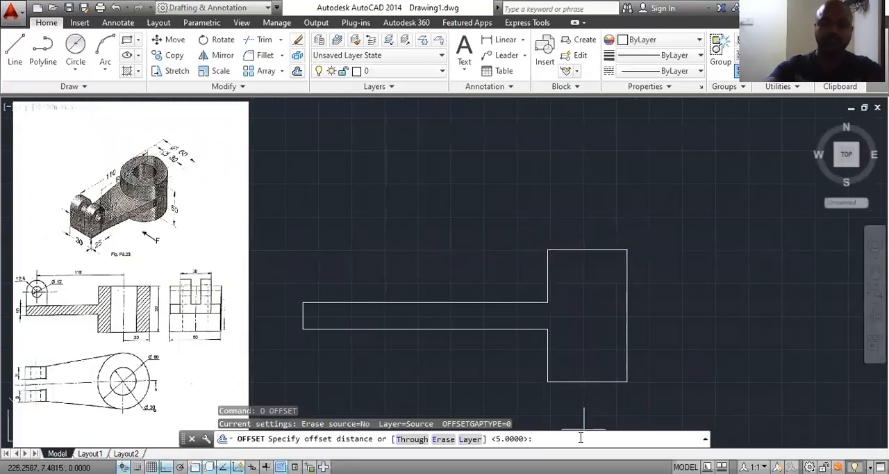
type("15")
key("Return")
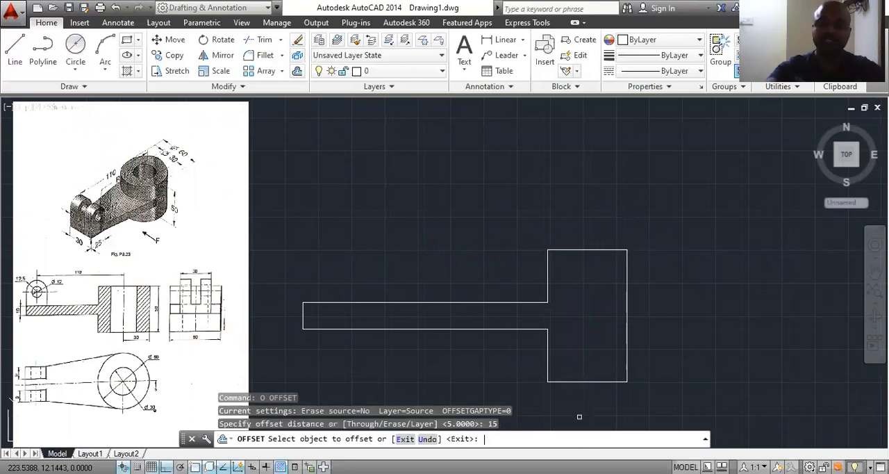
left_click(627, 293)
left_click(566, 296)
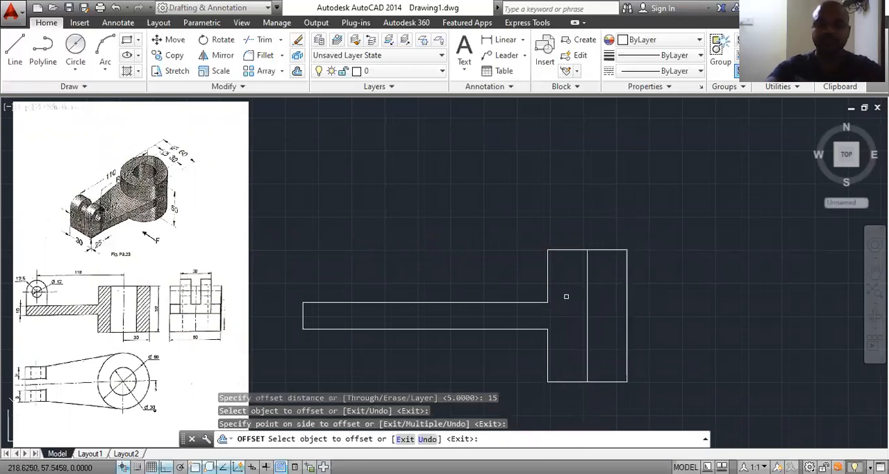
key("Escape")
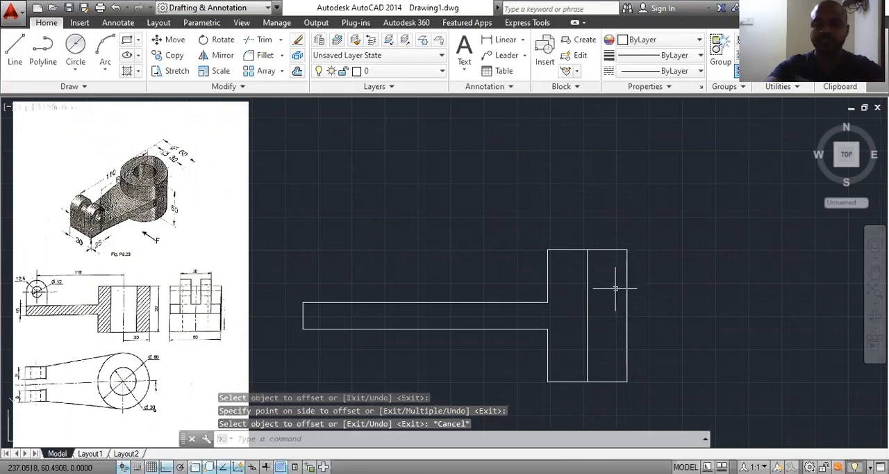
middle_click_drag(658, 375, 635, 368)
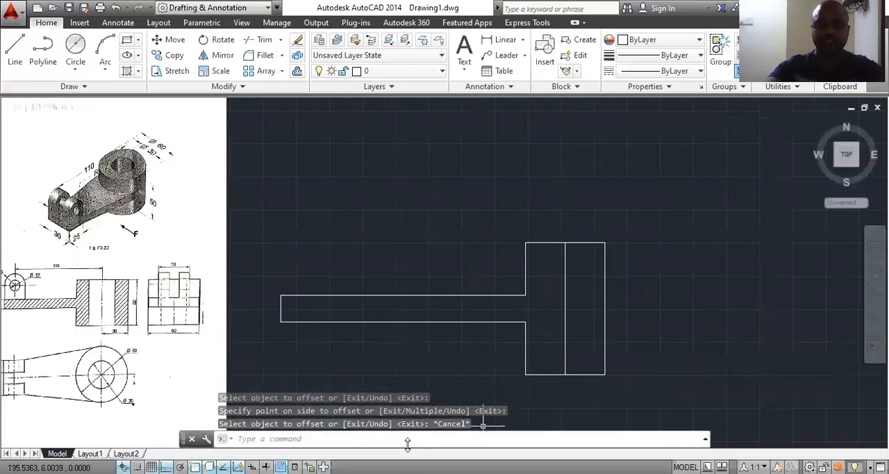
Step: Draw the cylinder's right half from the top of its middle line: 30 units right, 50 units down, and back to the middle line's lower end
type("L")
key("Return")
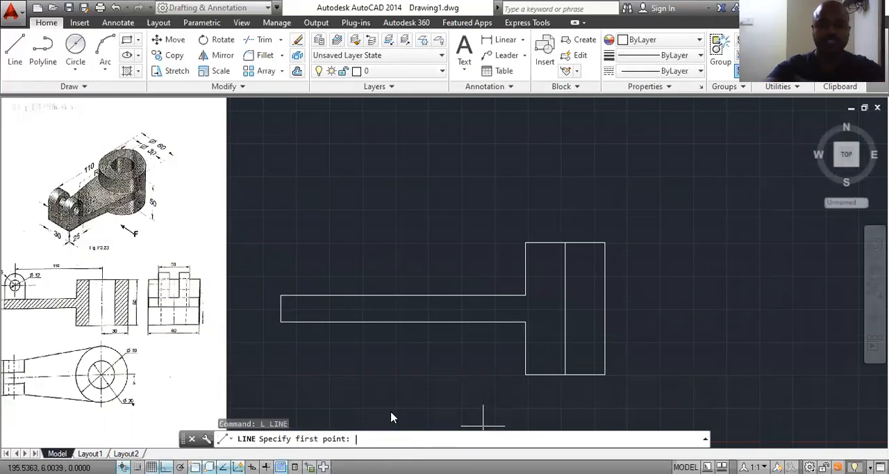
left_click(604, 242)
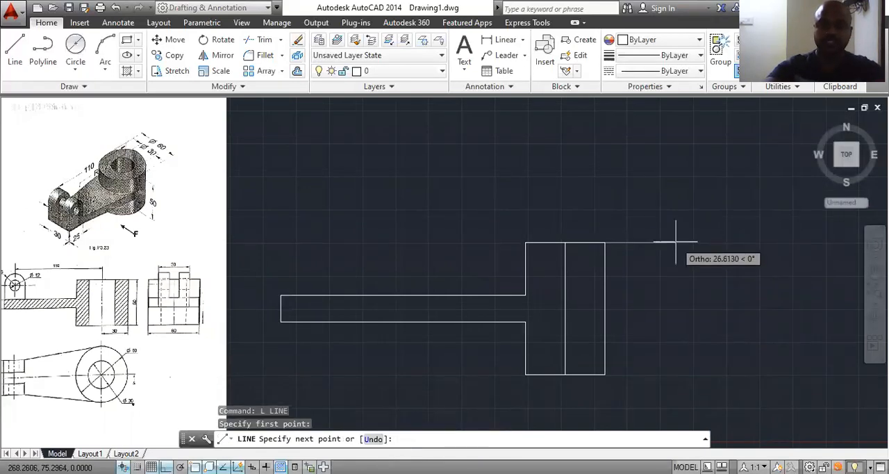
type("30")
key("Return")
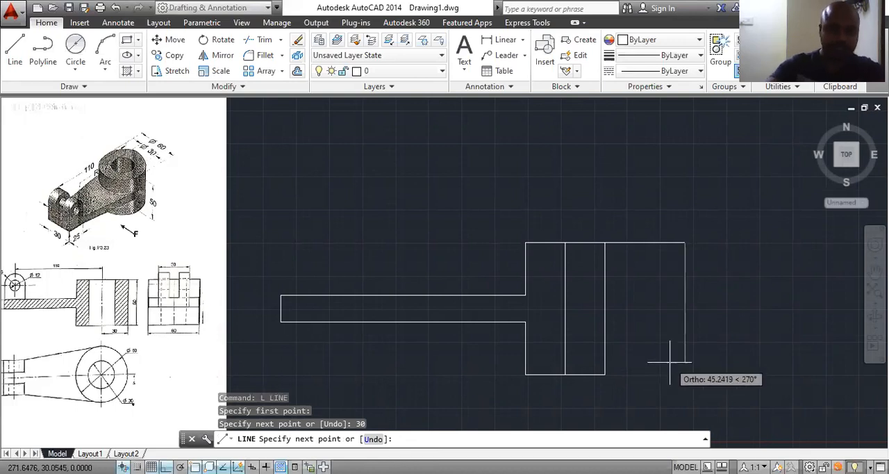
scroll(165, 361, "up", 4)
scroll(142, 318, "down", 6)
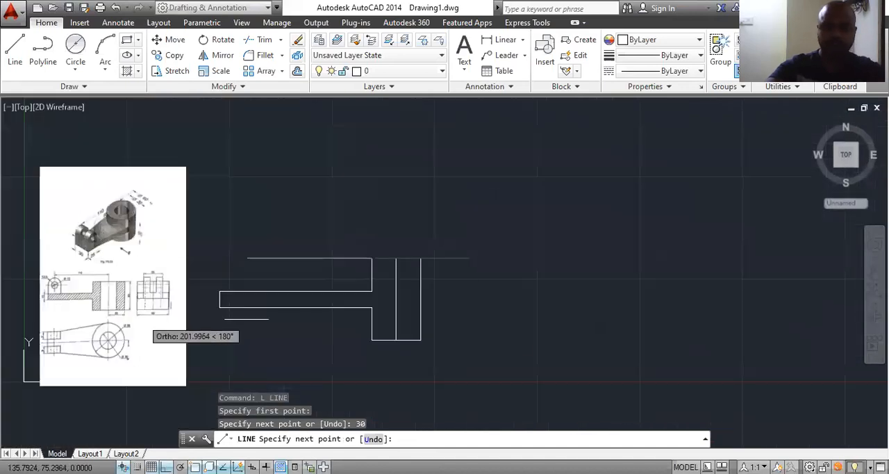
type("50")
key("Return")
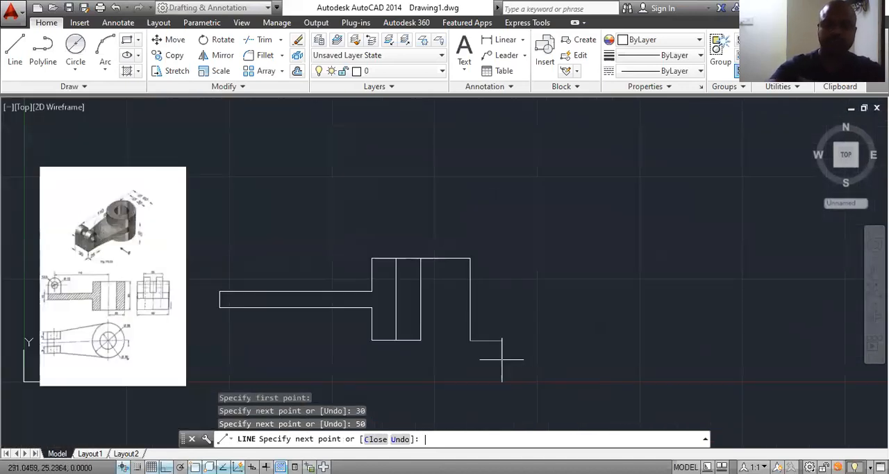
left_click(421, 340)
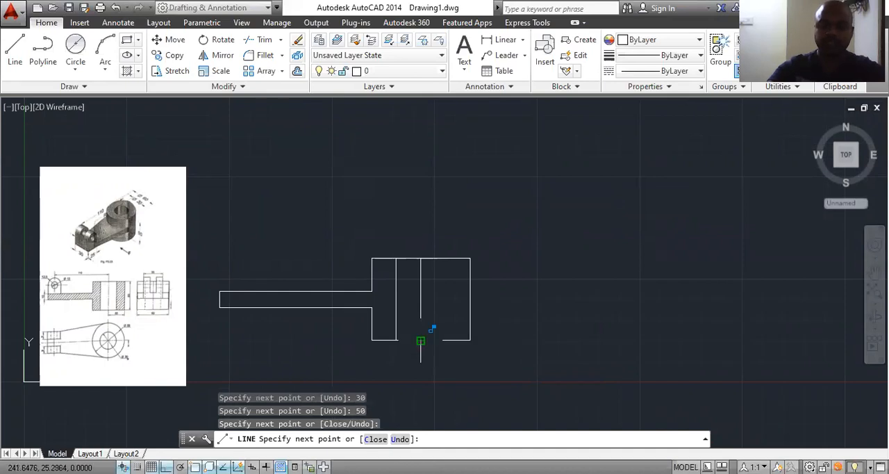
key("Escape")
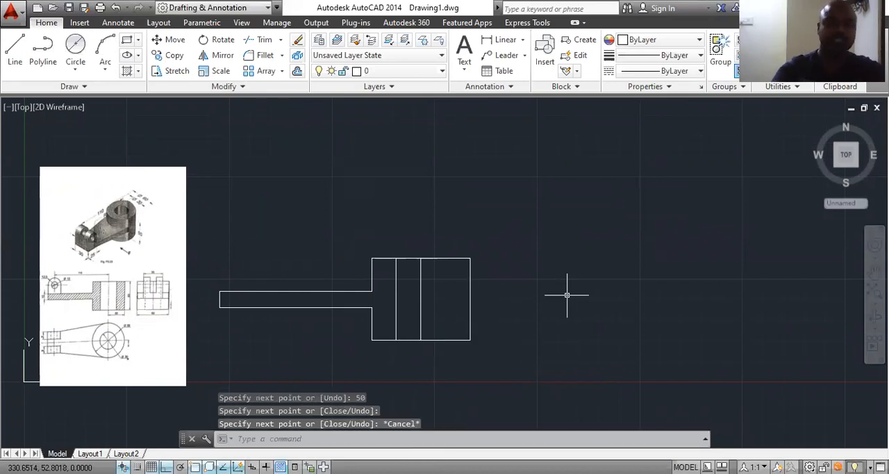
Step: Offset the cylinder outline's outer right edge 15 units inward to form the bore's second edge
type("o")
key("Return")
key("Return")
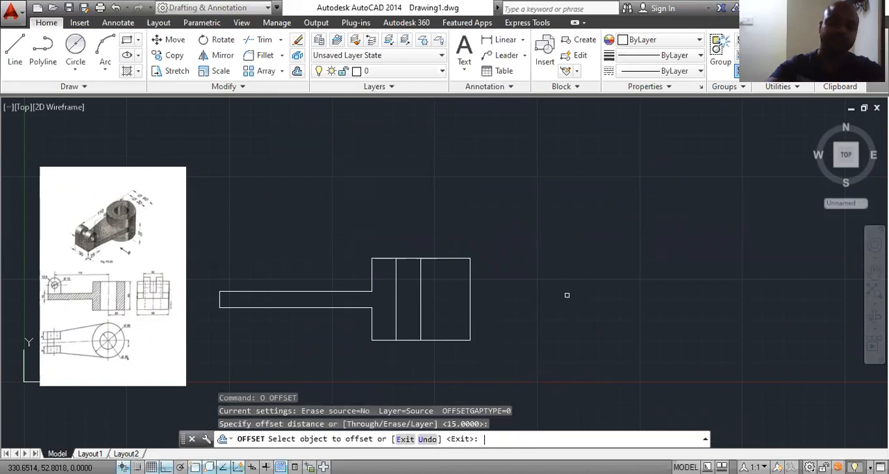
left_click(471, 279)
left_click(447, 279)
scroll(427, 275, "up", 2)
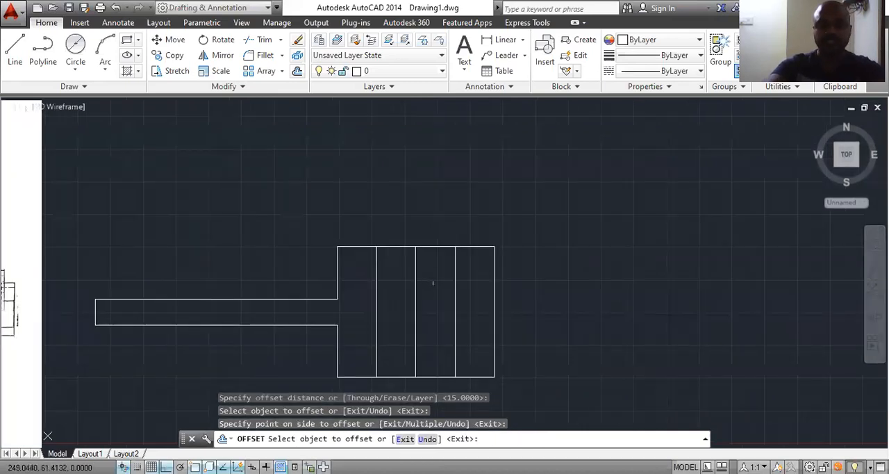
scroll(479, 275, "down", 2)
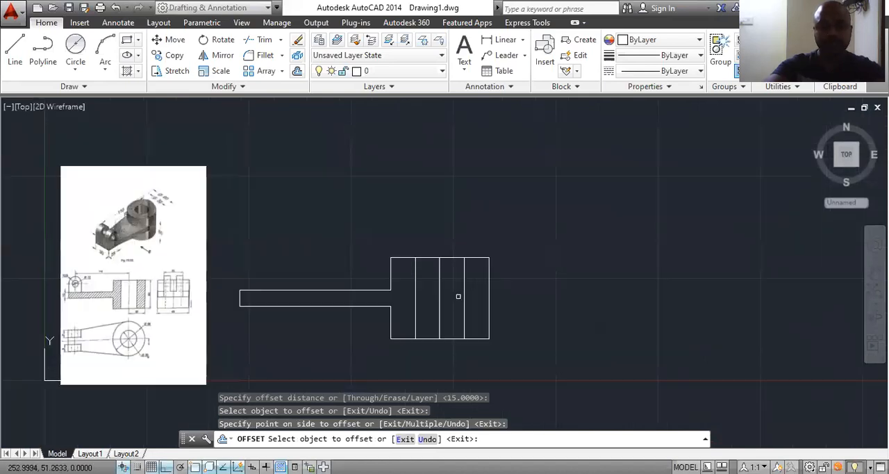
key("Escape")
left_click(440, 299)
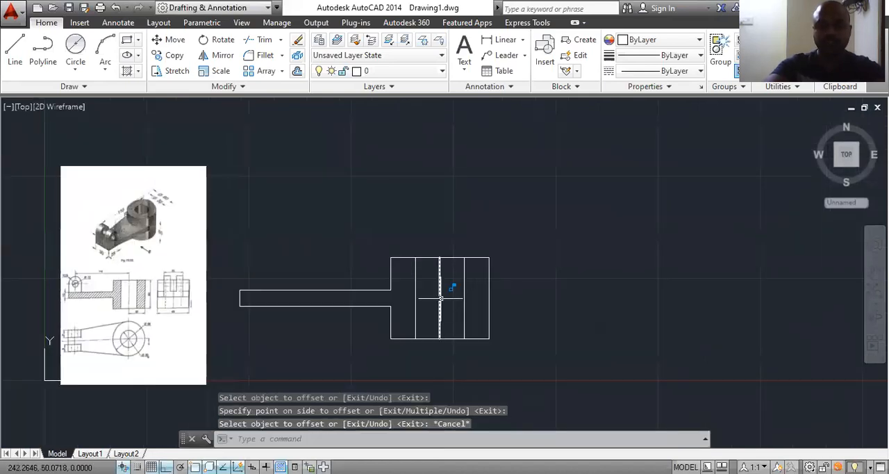
key("Delete")
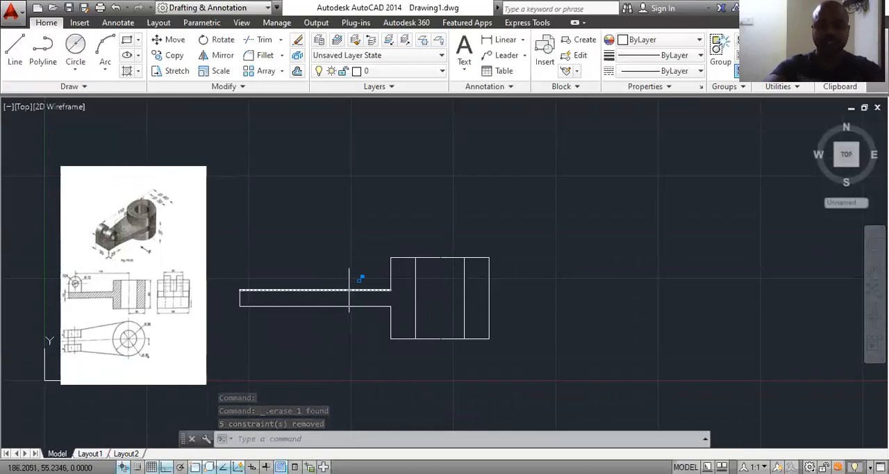
key("ctrl+z")
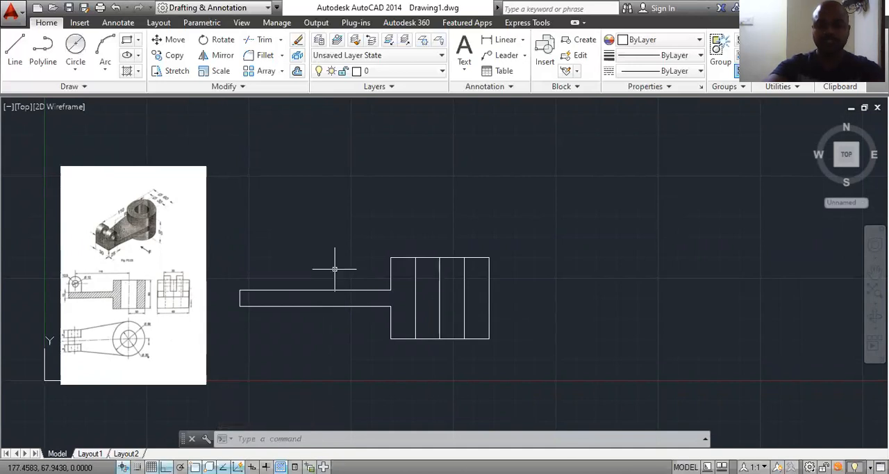
Step: Add a linear dimension from the midpoint of the arm's left end to the midpoint of the cylinder's middle line, placed along the arm
left_click(502, 40)
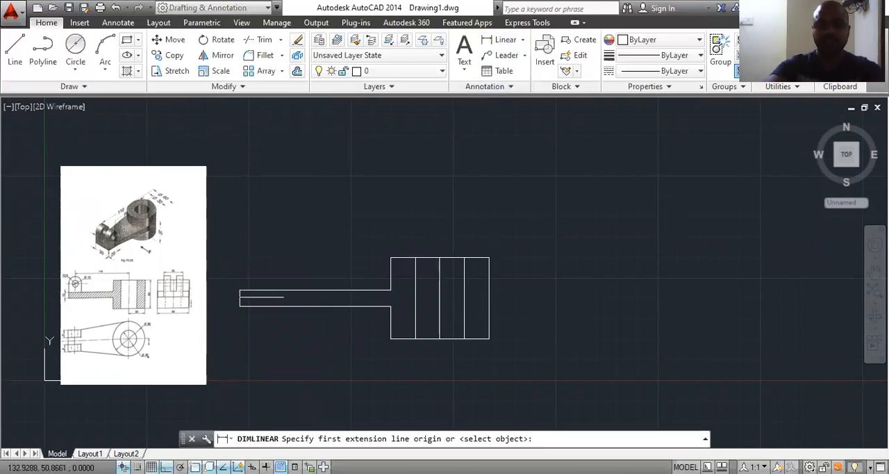
scroll(268, 292, "up", 2)
left_click(221, 305)
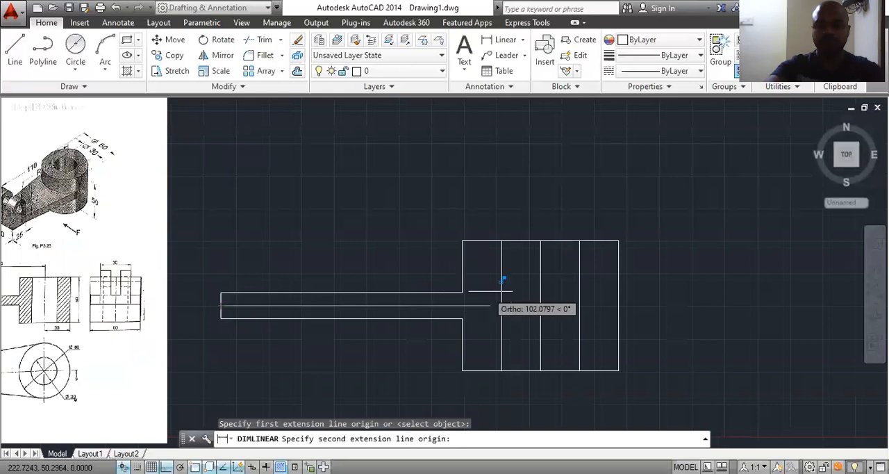
left_click(540, 305)
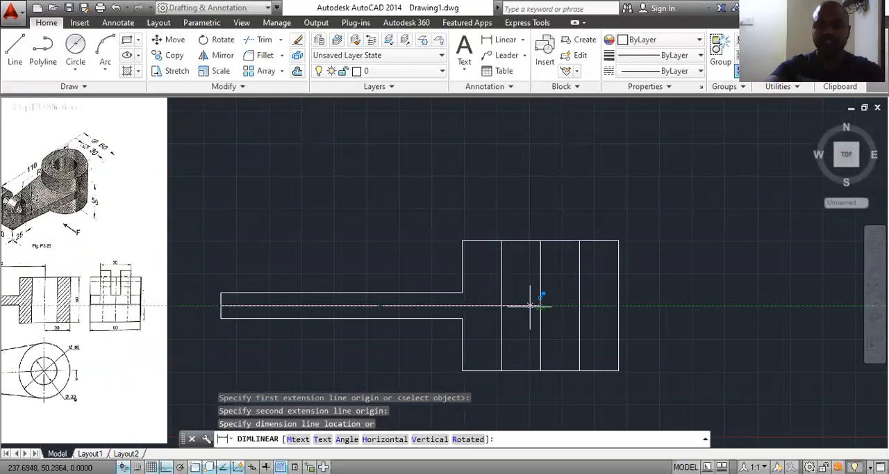
left_click(411, 305)
Step: Modify the Standard dimension style so that linear dimensions use a precision of 0.0
scroll(371, 306, "up", 5)
scroll(382, 311, "up", 2)
scroll(387, 306, "down", 1)
scroll(383, 300, "down", 3)
scroll(383, 302, "down", 2)
left_click(338, 439)
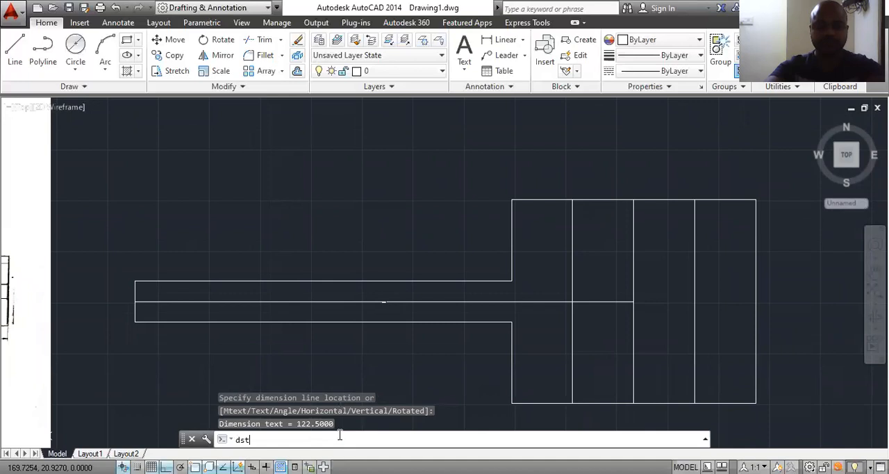
type("dst")
key("Return")
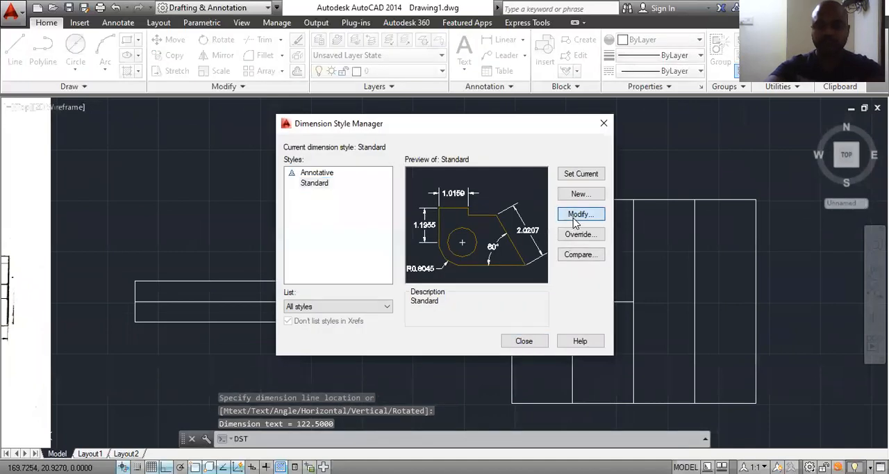
left_click(574, 216)
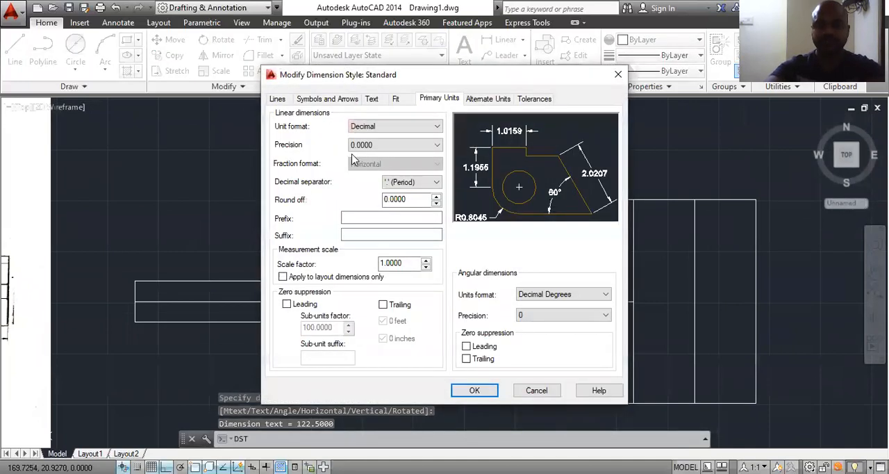
left_click(395, 146)
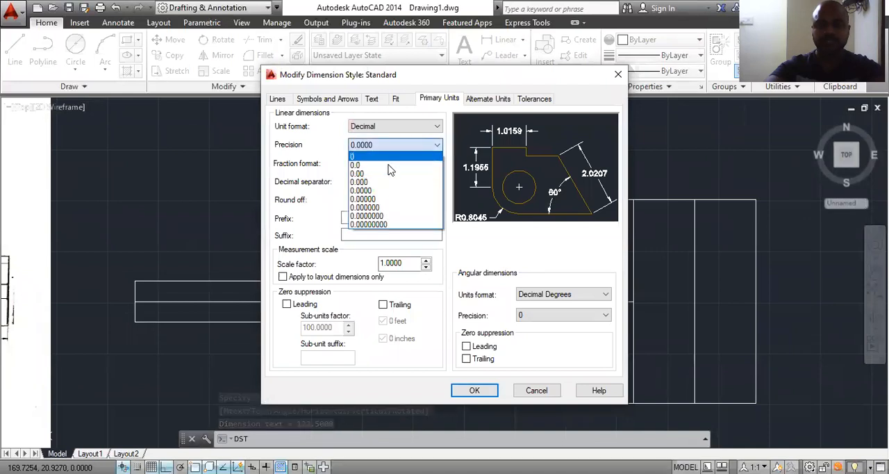
left_click(389, 157)
left_click(393, 145)
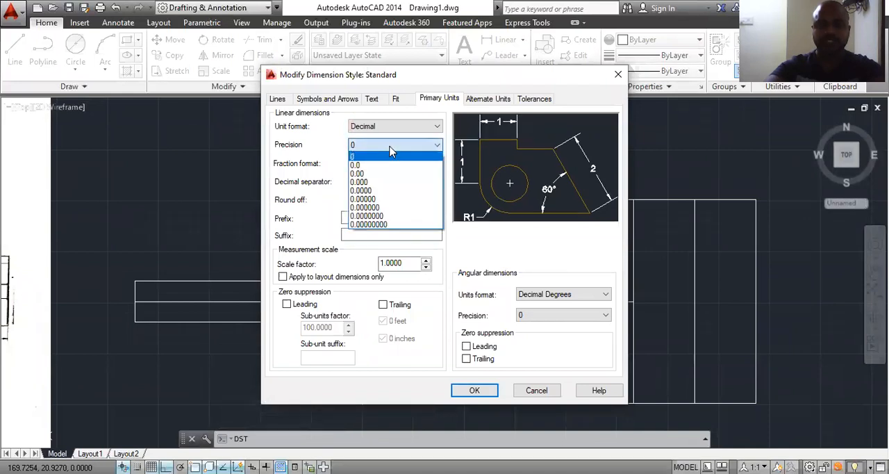
left_click(390, 167)
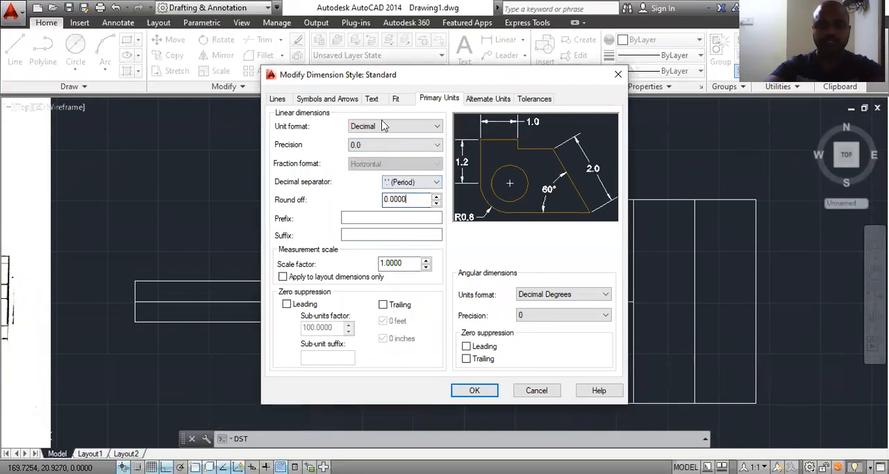
Step: Set the Standard dimension style's arrow size to 3.5
left_click(350, 100)
left_click_drag(310, 232, 192, 234)
type("3.5")
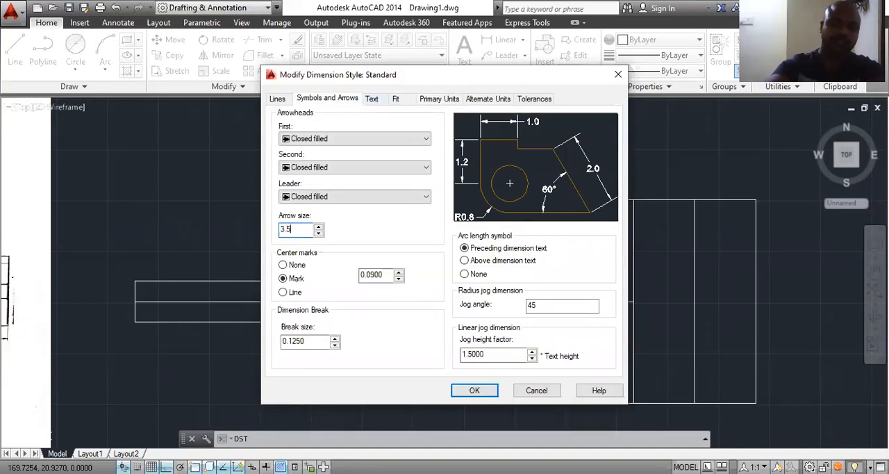
key("Return")
Step: Set the Standard dimension style's text height to 3.5, accept the changes and close the Dimension Style Manager
left_click(373, 99)
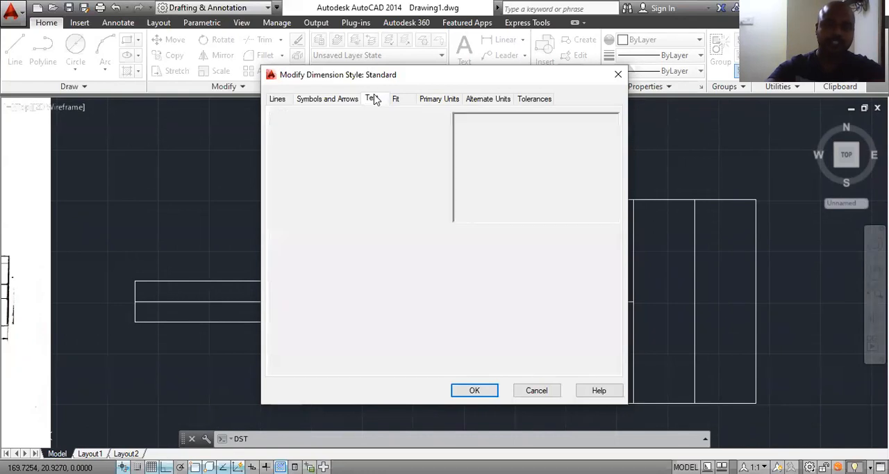
double_click(425, 193)
type("3")
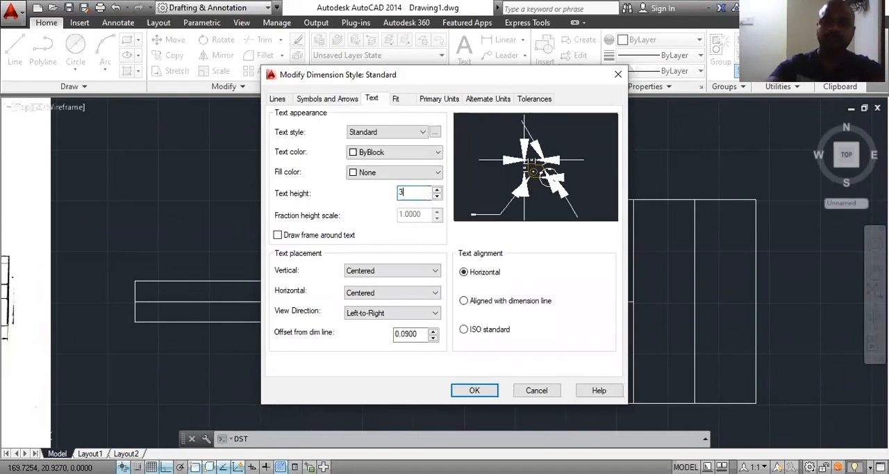
type(".5")
key("Return")
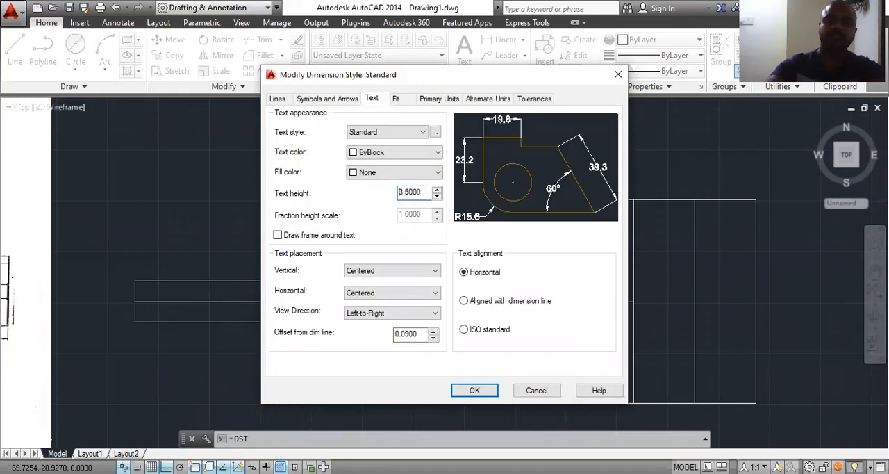
left_click(476, 391)
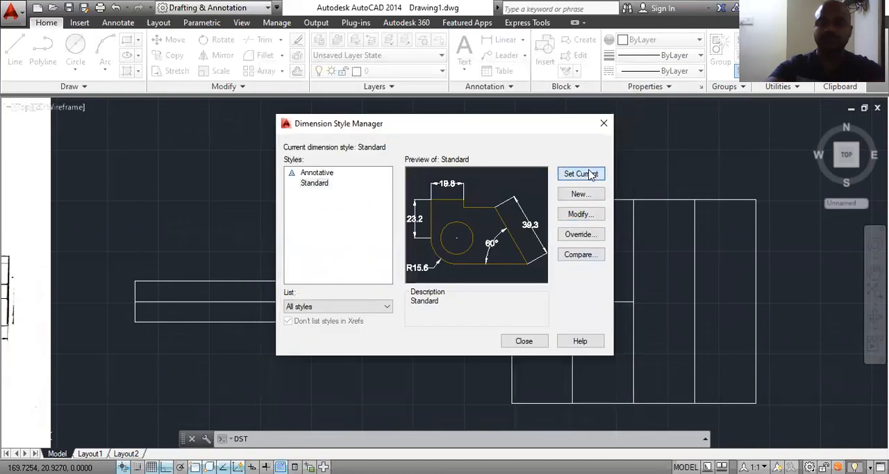
left_click(524, 341)
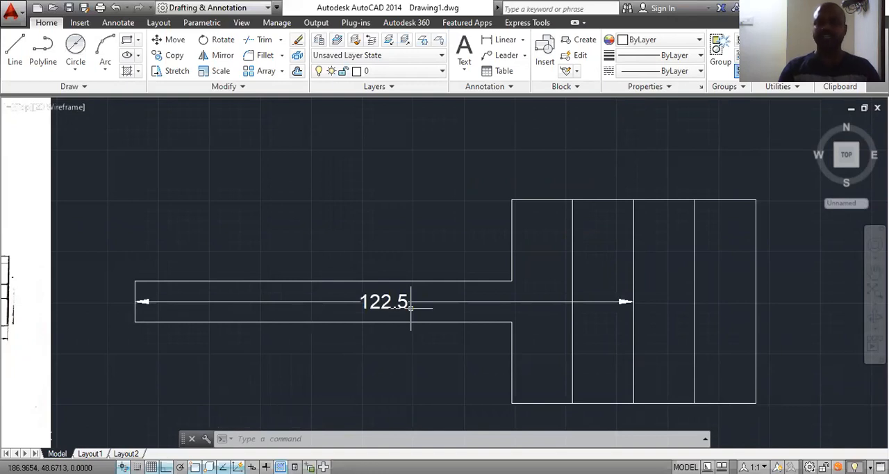
Step: Compare the dimensioned length with the 110 and 12.5 dimensions in the reference front view, and erase the linear dimension along the arm
scroll(367, 337, "down", 5)
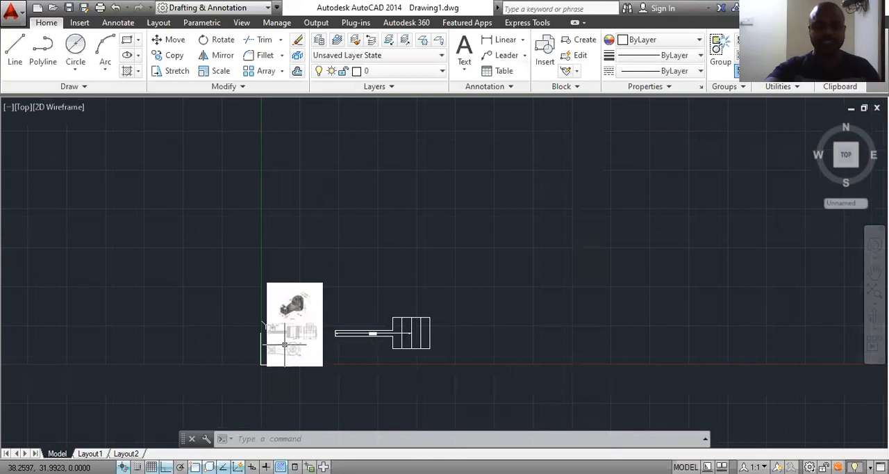
scroll(283, 344, "up", 5)
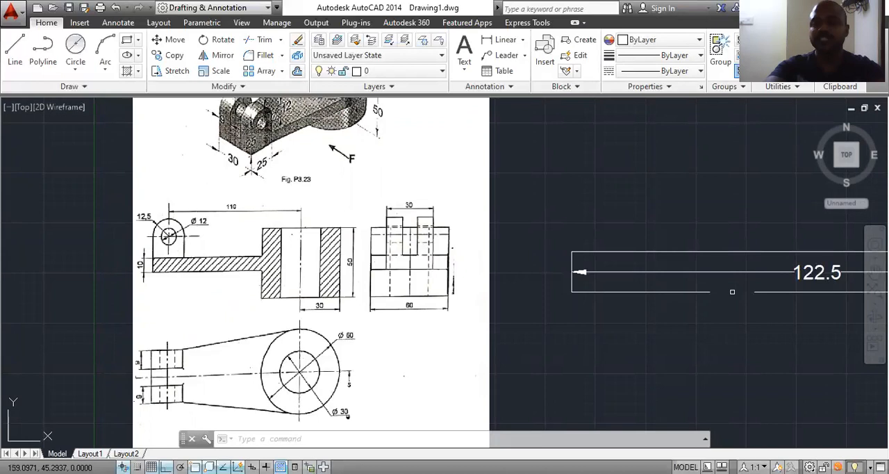
scroll(586, 279, "down", 4)
middle_click_drag(707, 280, 500, 281)
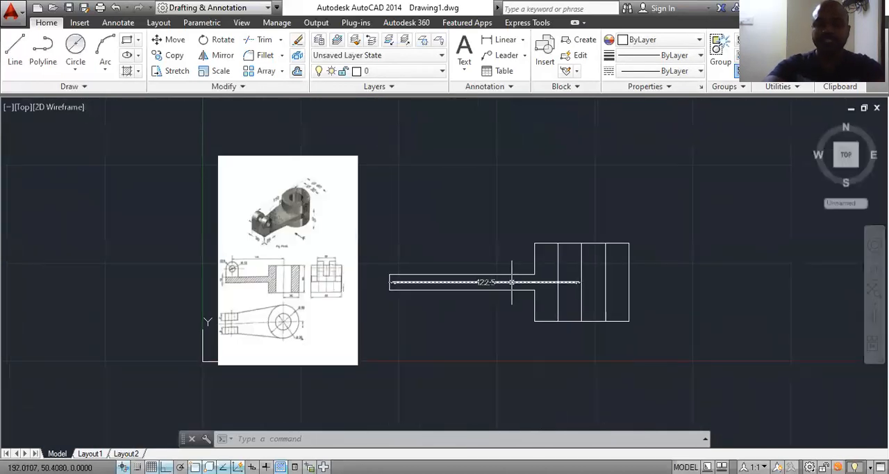
scroll(261, 275, "up", 3)
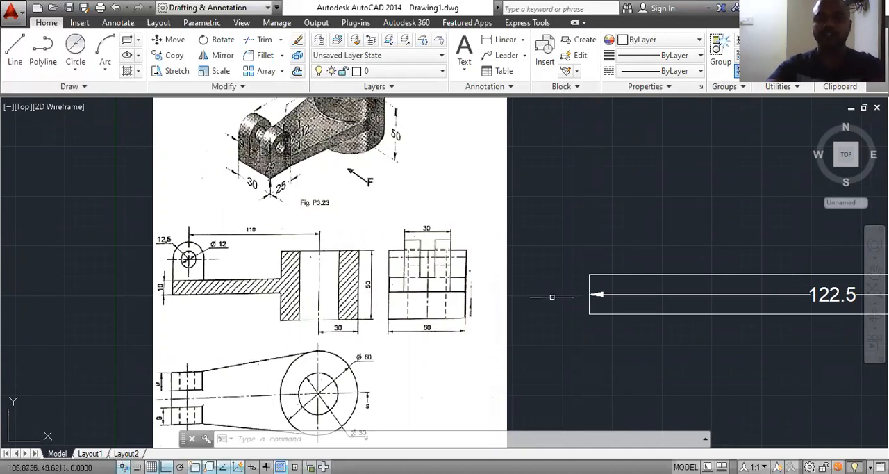
scroll(528, 297, "down", 2)
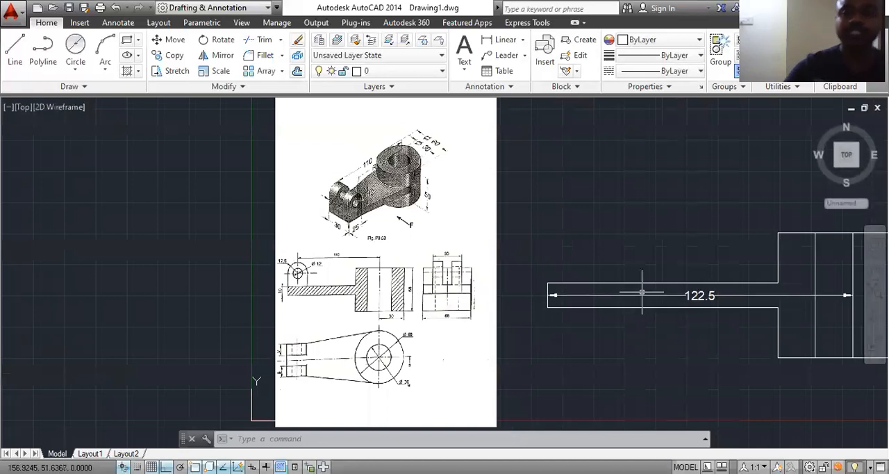
left_click(700, 295)
key("Delete")
scroll(708, 295, "down", 3)
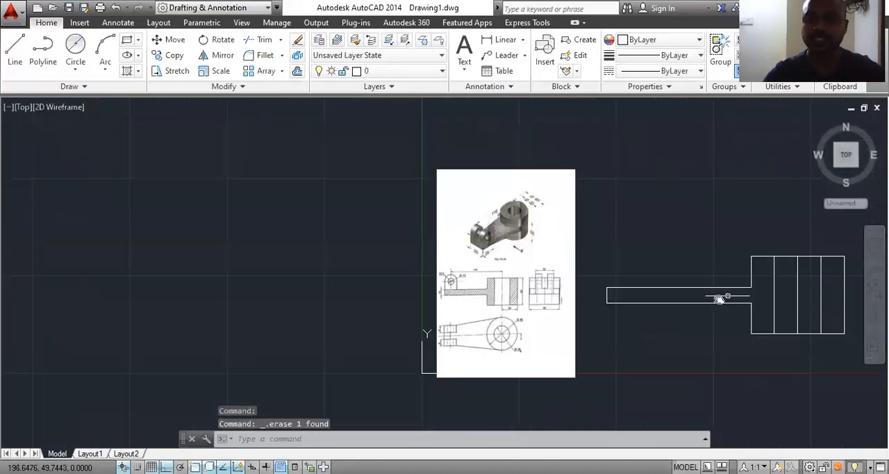
scroll(574, 282, "up", 2)
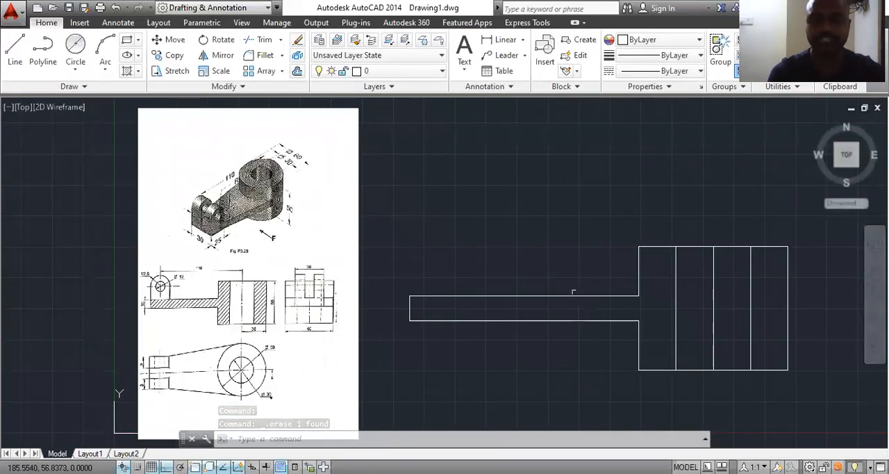
Step: Hatch the arm with its adjoining cylinder wall and the opposite cylinder wall in the front view, using the ANSI31 pattern
type("H")
key("Return")
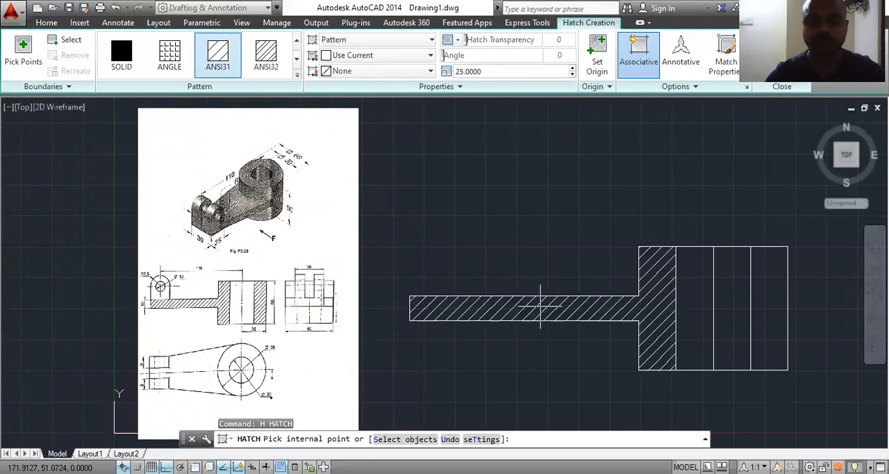
left_click(540, 306)
left_click(757, 312)
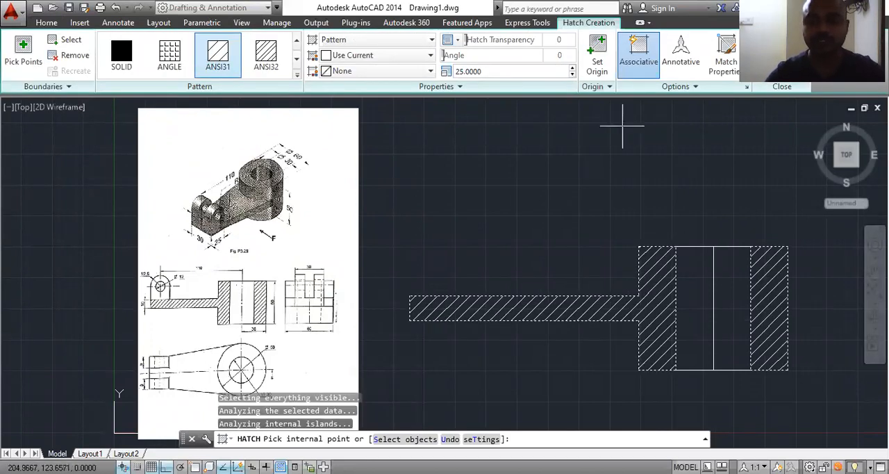
Step: Set the section hatch's pattern scale to 10 and finish the hatch
left_click(572, 74)
left_click(572, 74)
left_click(572, 74)
left_click(572, 74)
left_click(572, 75)
left_click(572, 74)
left_click(572, 75)
left_click(572, 74)
left_click(572, 74)
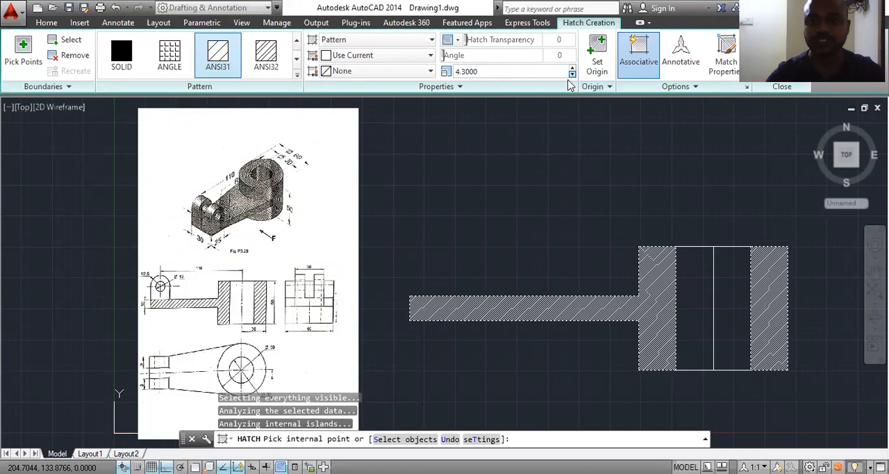
left_click(572, 75)
left_click(572, 75)
left_click(572, 74)
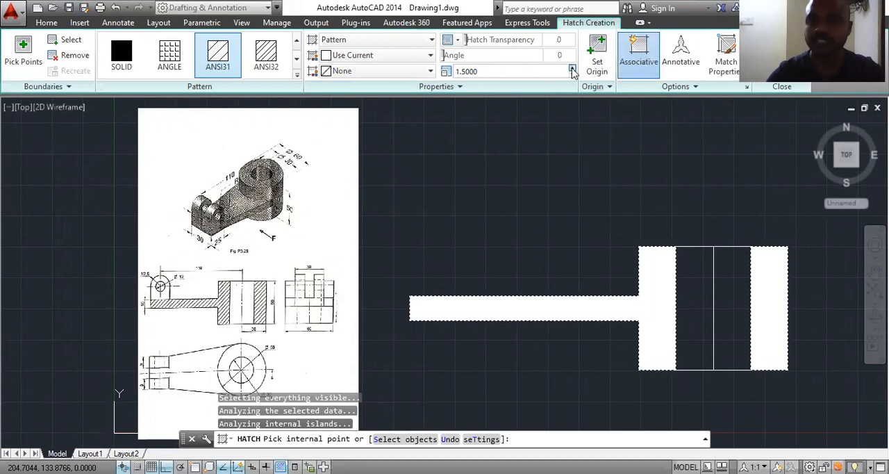
left_click(572, 69)
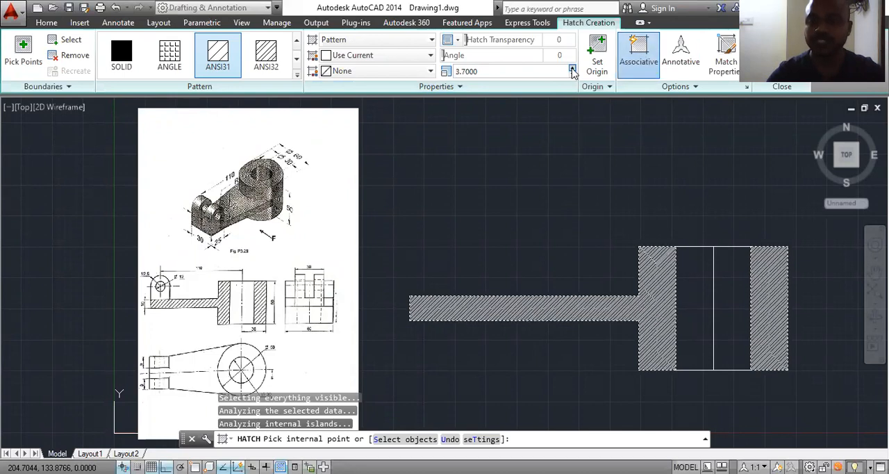
left_click_drag(572, 71, 572, 71)
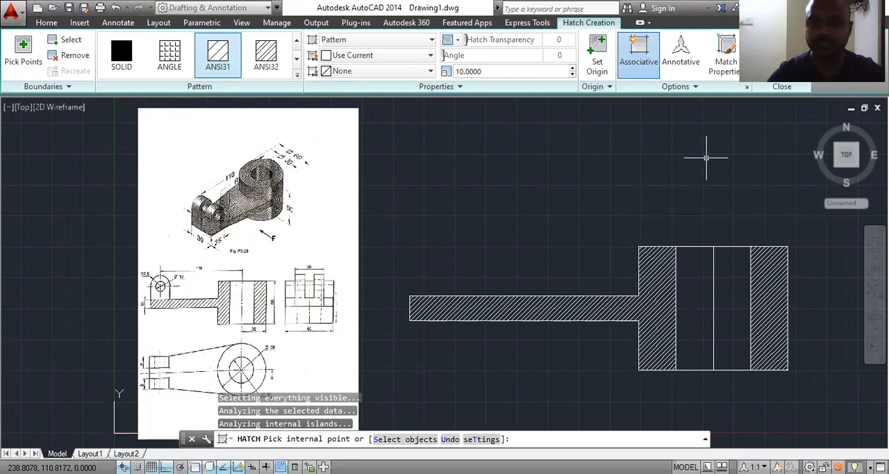
key("Return")
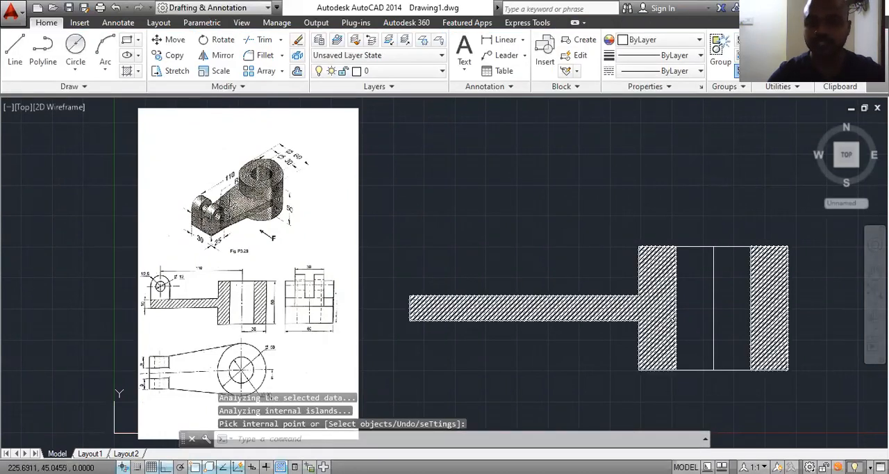
Step: Examine the reference pictorial and front views for the dimensions of the rounded lug at the arm's free end
scroll(713, 314, "up", 2)
scroll(685, 302, "down", 2)
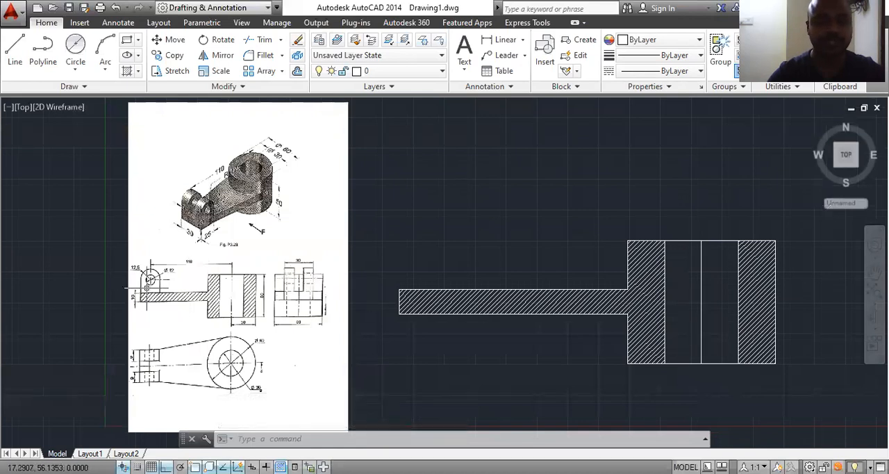
scroll(143, 287, "up", 4)
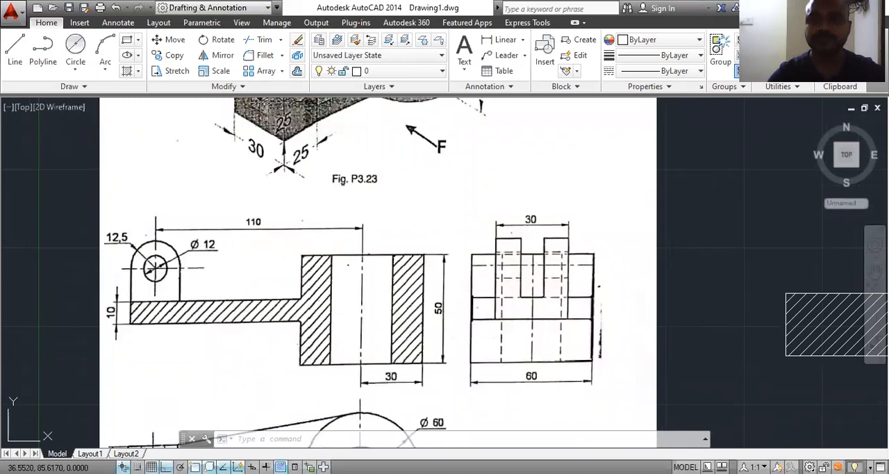
scroll(349, 266, "down", 5)
scroll(541, 272, "up", 2)
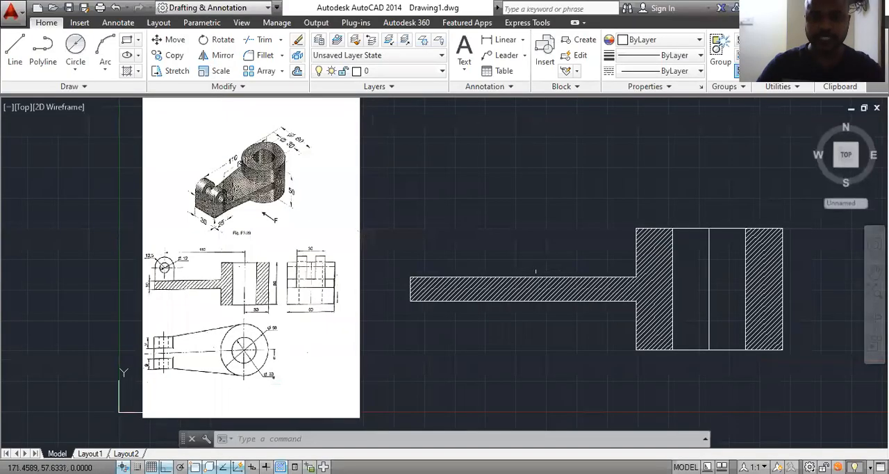
scroll(208, 225, "up", 2)
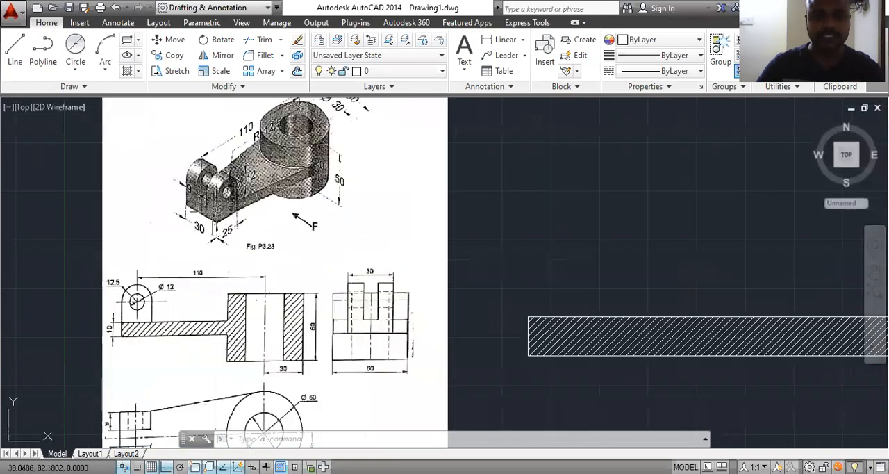
scroll(211, 211, "up", 2)
scroll(246, 209, "up", 2)
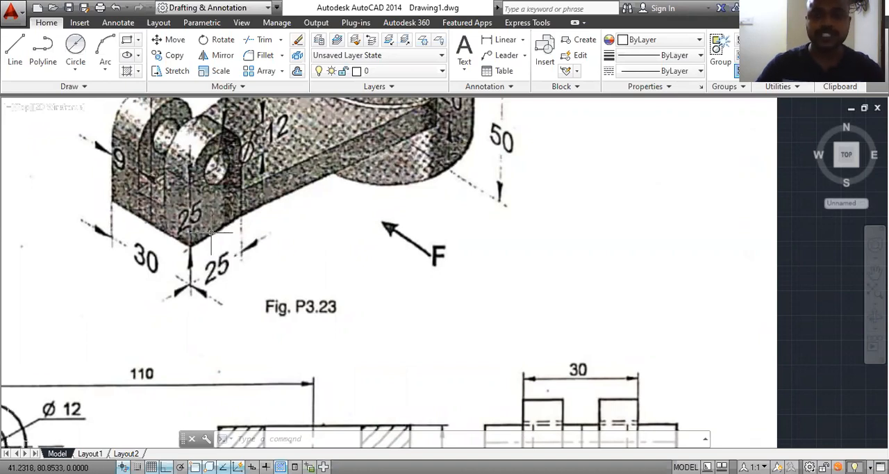
scroll(211, 233, "down", 4)
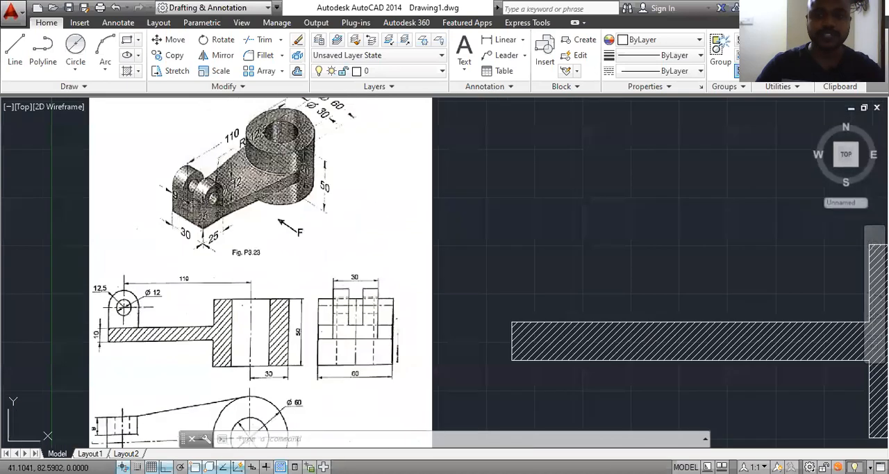
scroll(114, 330, "up", 2)
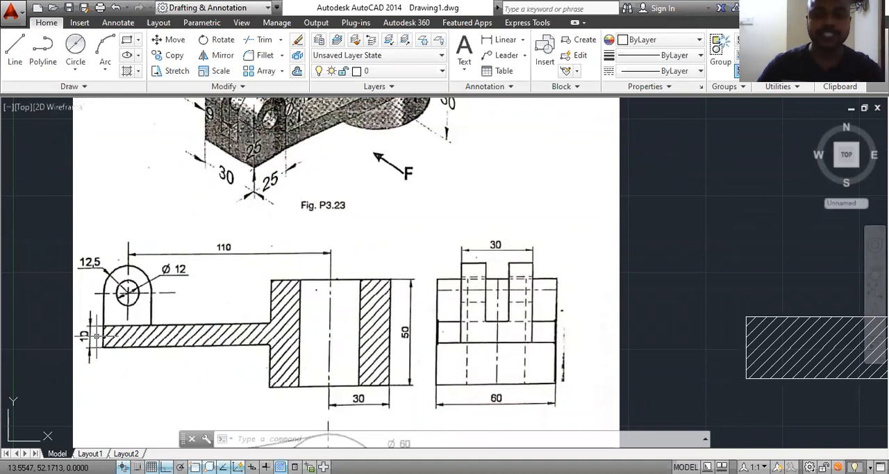
scroll(174, 217, "down", 2)
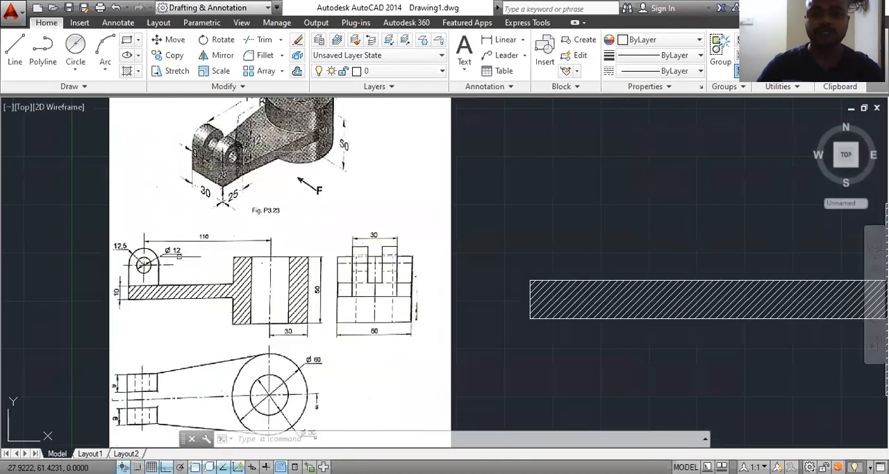
Step: Draw a 15 mm vertical line up from the arm's upper free-end corner, continued 12.5 mm horizontally inward to the lug centre
left_click(15, 61)
left_click(530, 280)
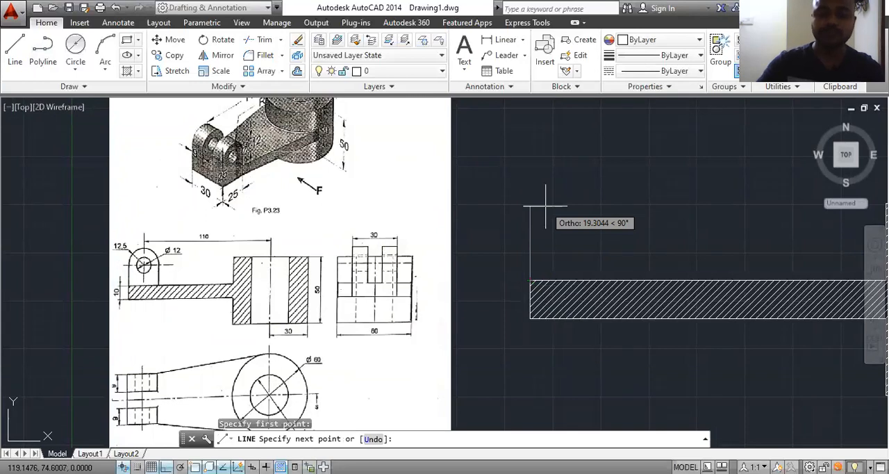
type("15")
key("Return")
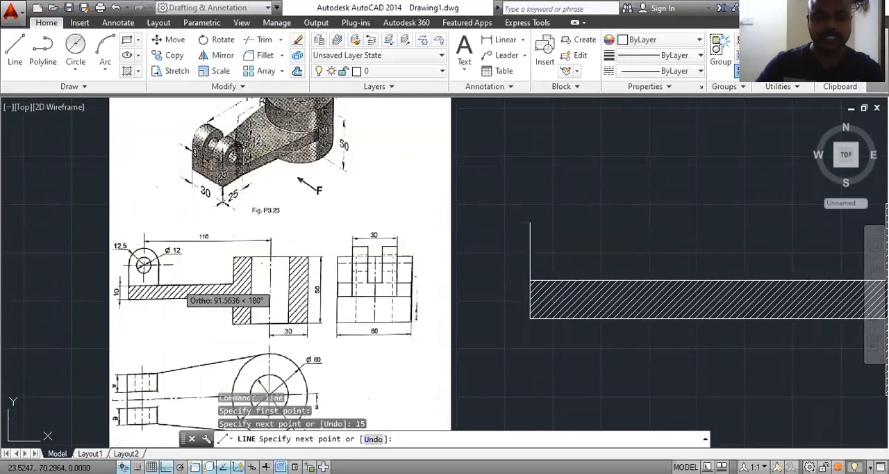
scroll(142, 262, "up", 2)
scroll(141, 262, "up", 2)
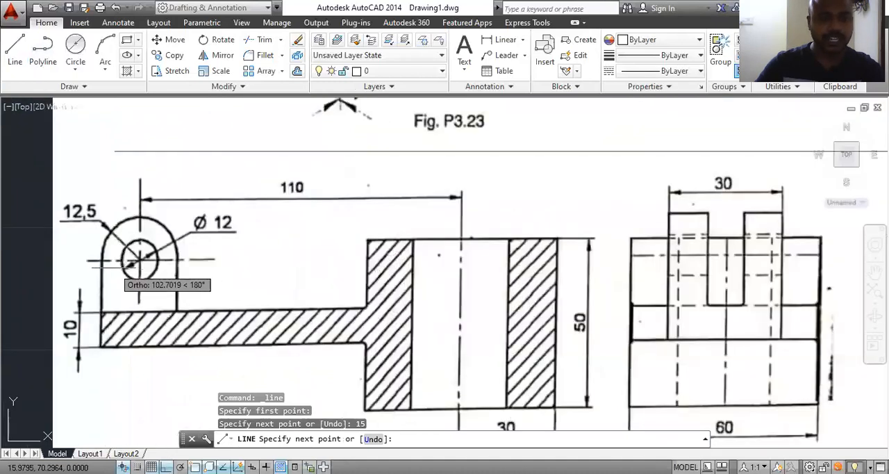
scroll(142, 262, "down", 4)
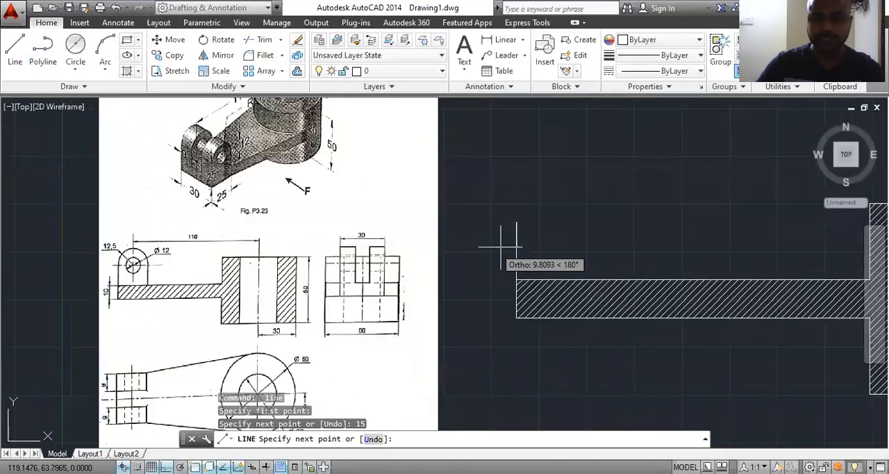
type("12.5")
key("Return")
key("Escape")
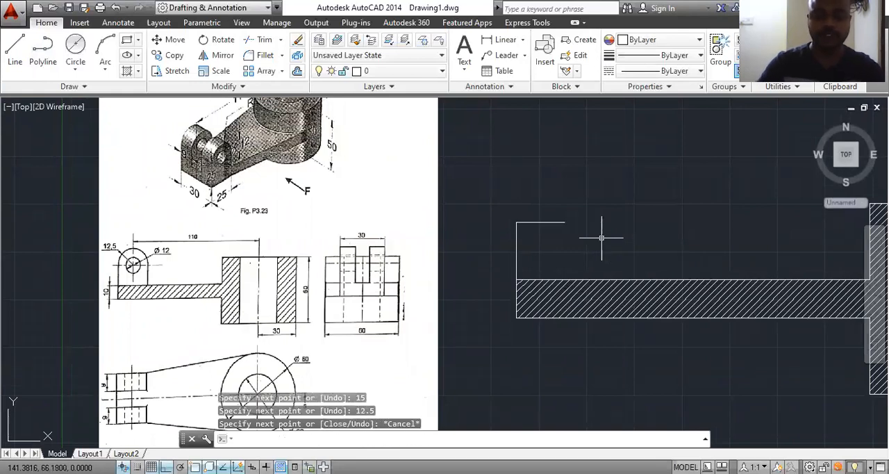
Step: Draw a circle of radius 12.5 mm centred on the inner end of the horizontal line for the lug's rounded top
type("c")
key("Return")
left_click(564, 222)
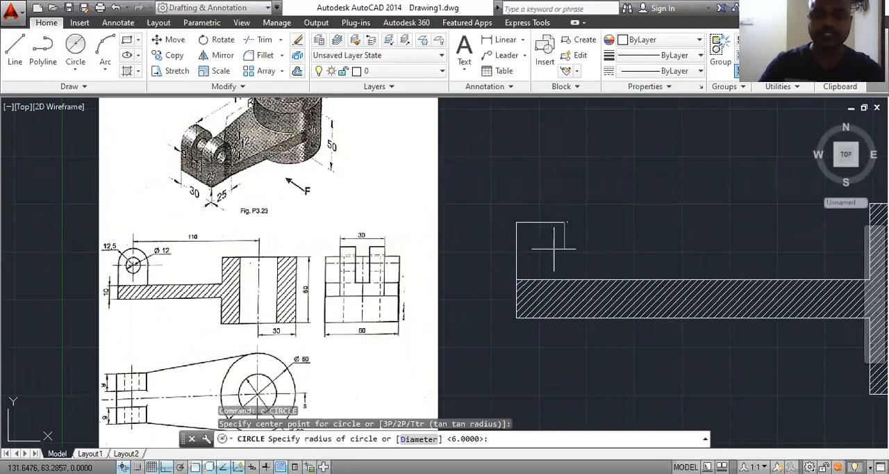
type("12.5")
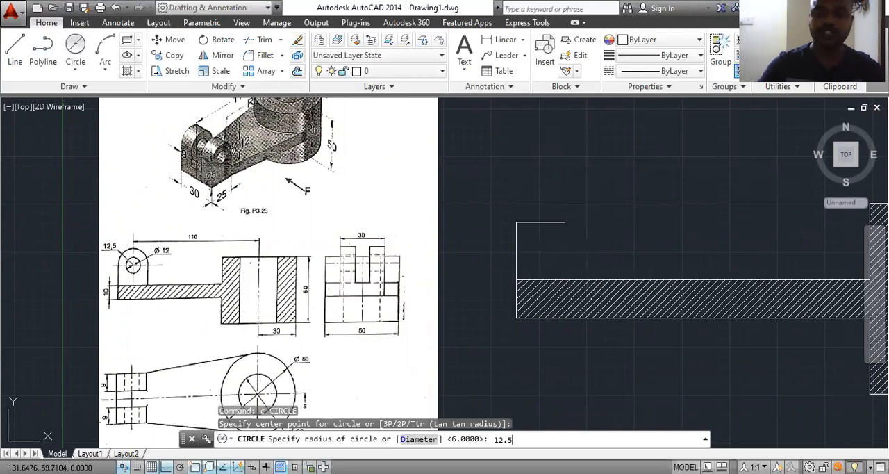
key("Return")
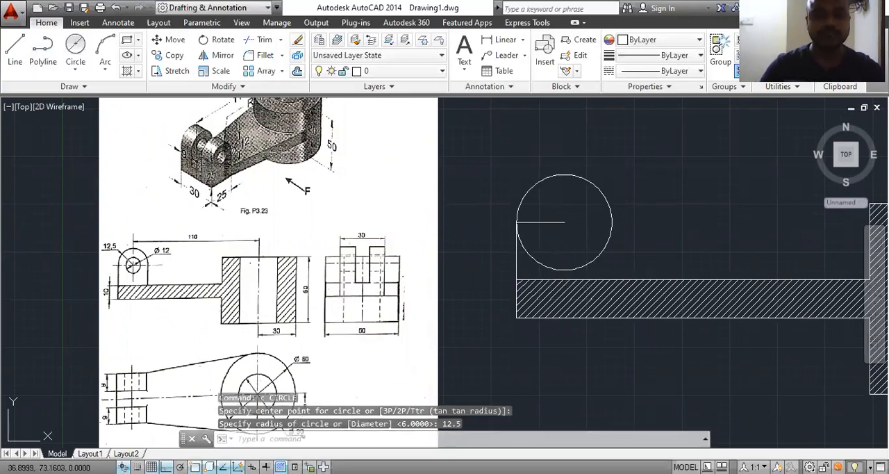
Step: Draw a vertical line from the circle's quadrant nearest the cylinder down to the arm's upper edge
left_click(16, 53)
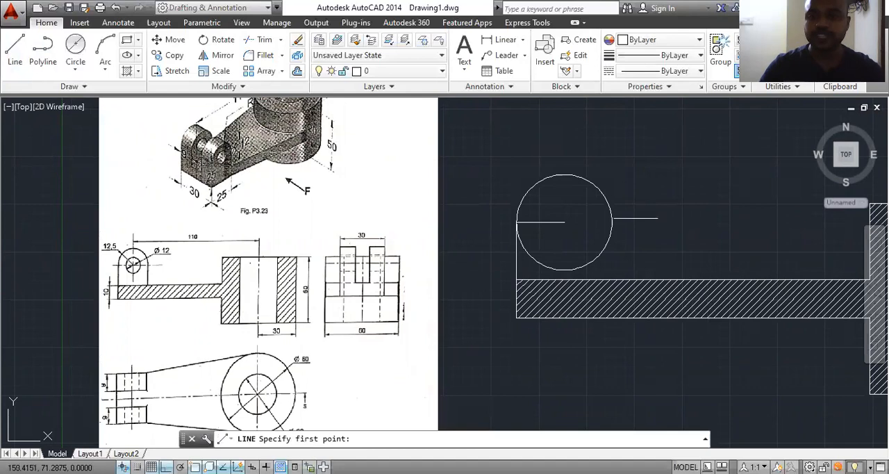
left_click(612, 223)
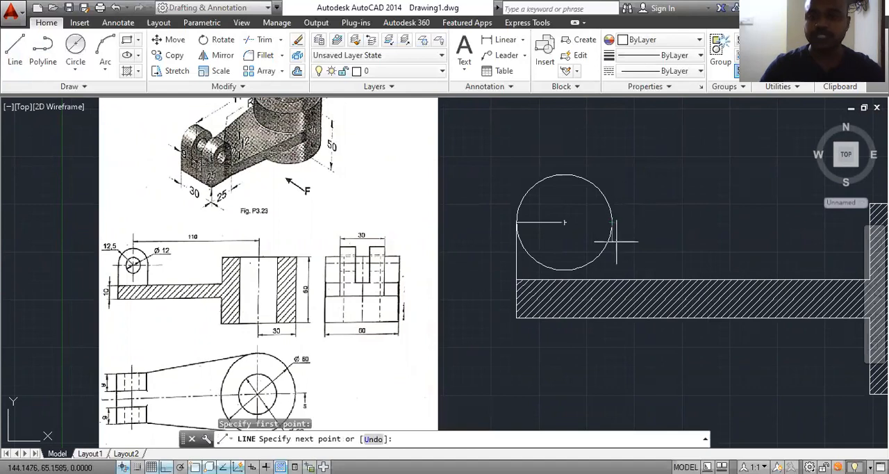
left_click(611, 279)
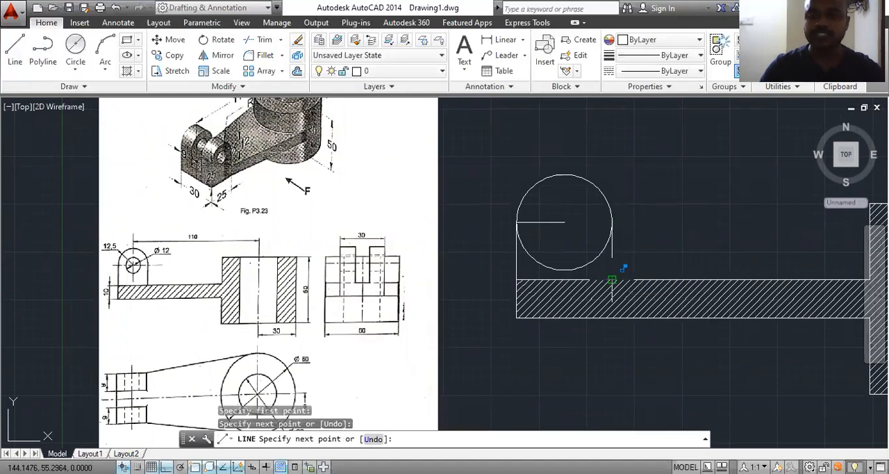
key("Escape")
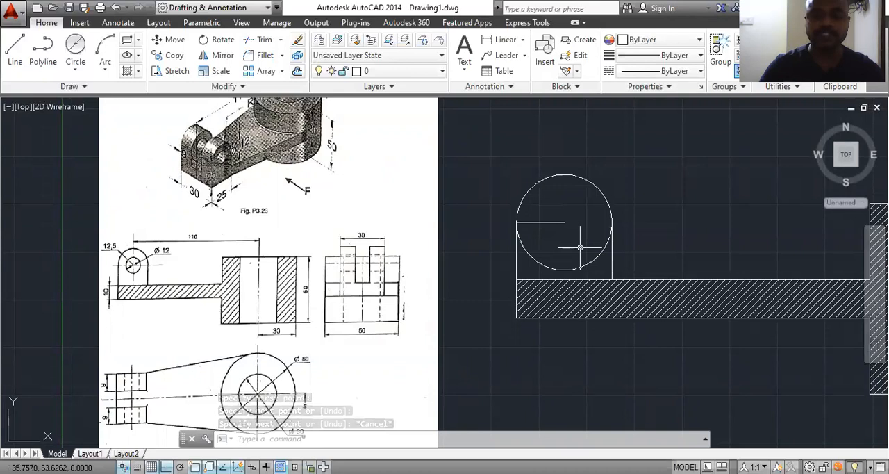
Step: Draw the lug's hole as a 12 mm diameter circle concentric with the lug circle
type("c")
key("Return")
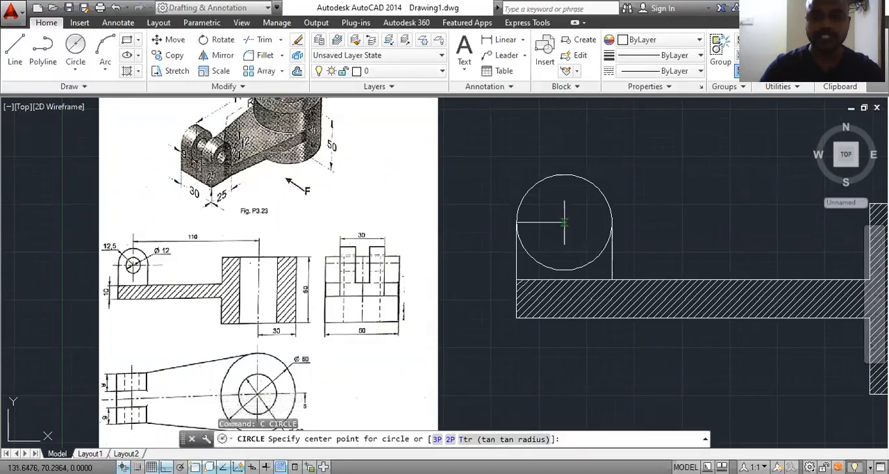
left_click(564, 223)
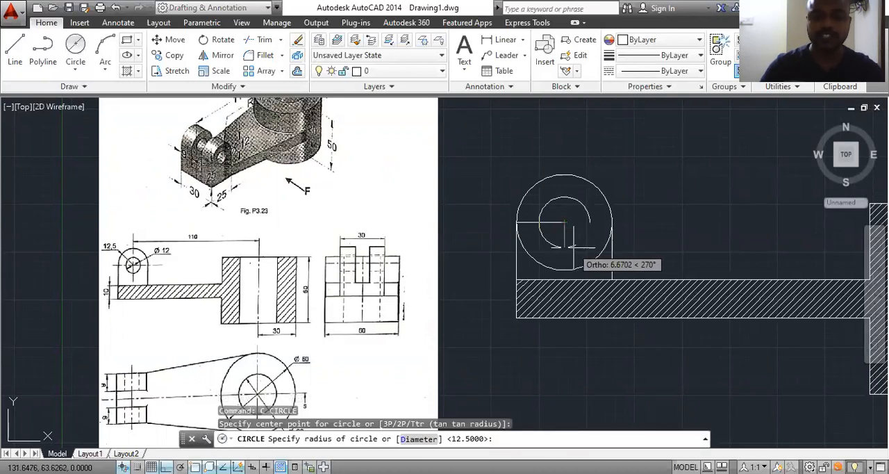
type("d")
key("Return")
type("12")
key("Return")
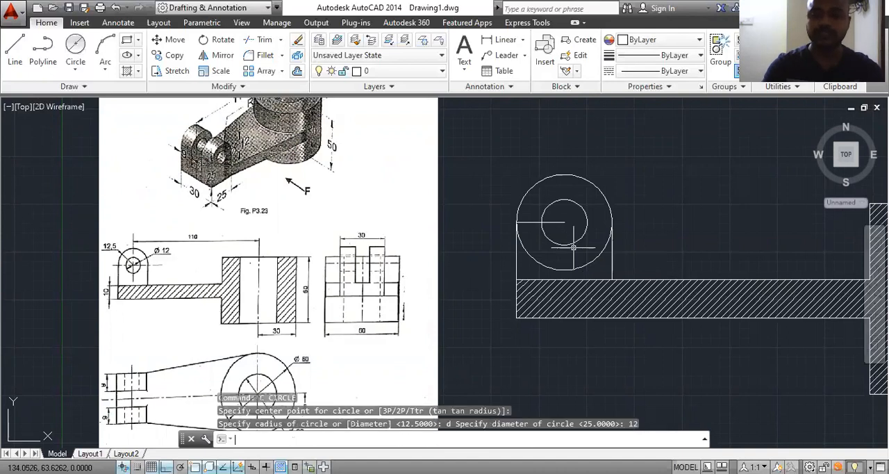
Step: Trim away the lower half of the lug's outer circle and erase the horizontal construction line to its centre
type("tr")
key("Return")
key("Return")
left_click(589, 263)
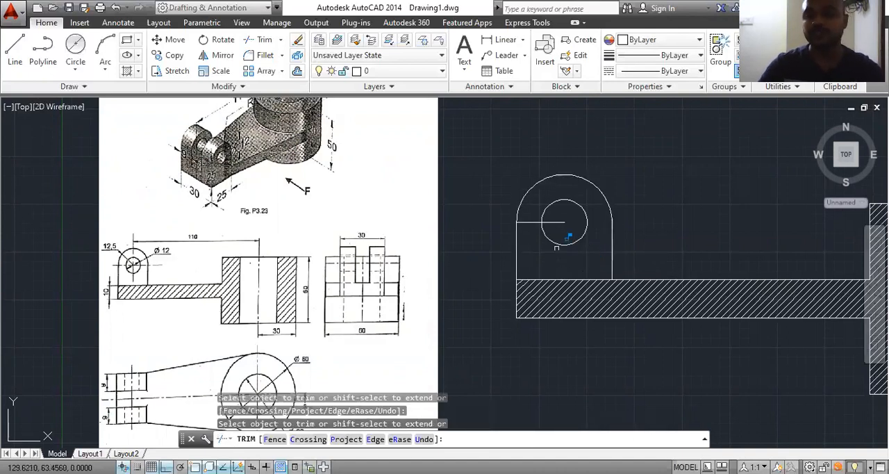
key("Escape")
left_click(533, 222)
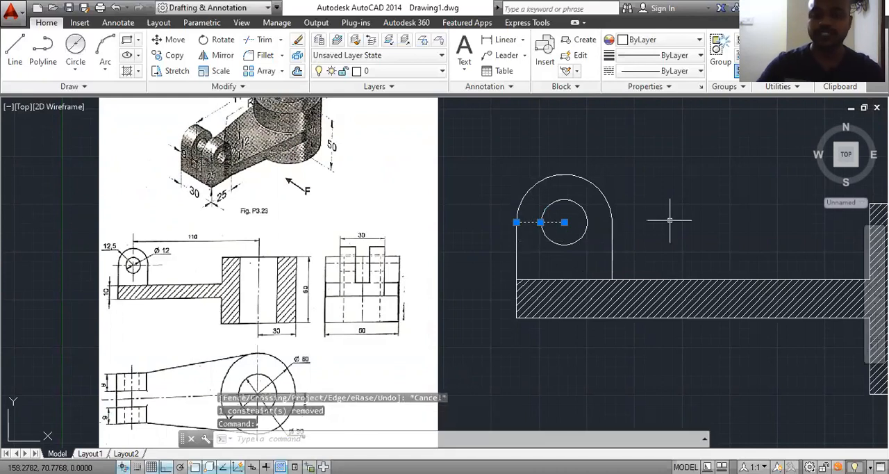
key("Delete")
scroll(489, 280, "down", 2)
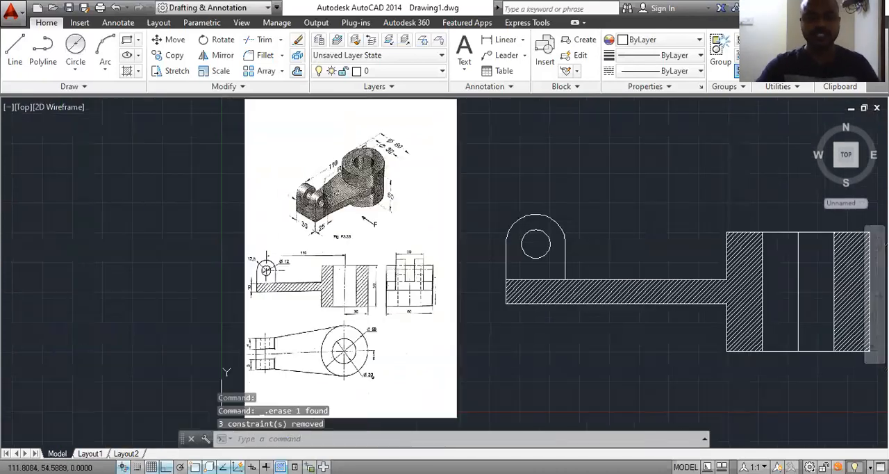
middle_click_drag(646, 315, 536, 310)
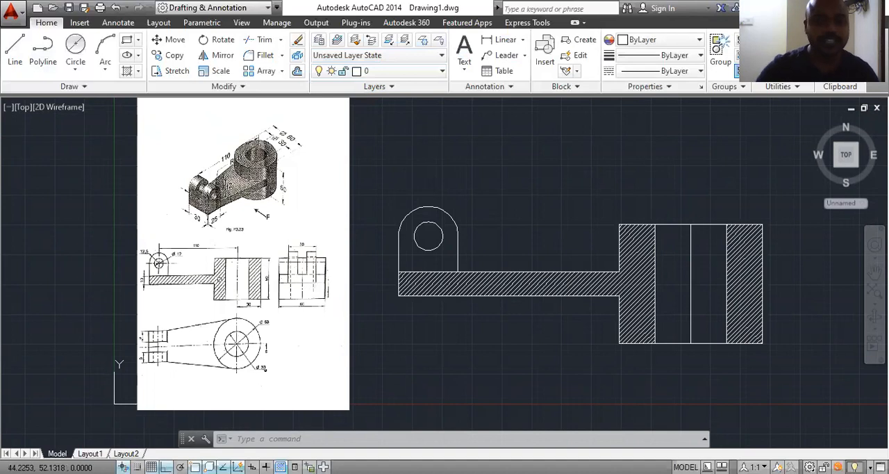
scroll(226, 282, "up", 2)
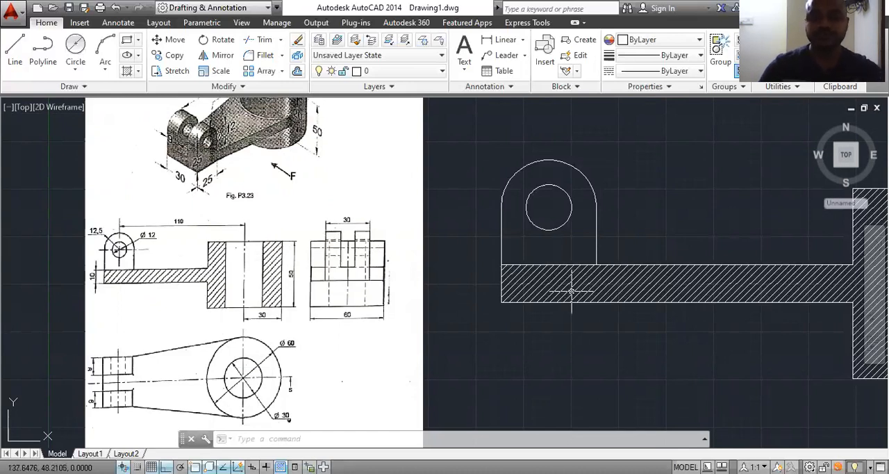
Step: Erase the vertical construction line in the middle of the cylinder's bore in the sectional front view
scroll(486, 244, "down", 5)
scroll(583, 252, "up", 3)
middle_click_drag(588, 248, 498, 245)
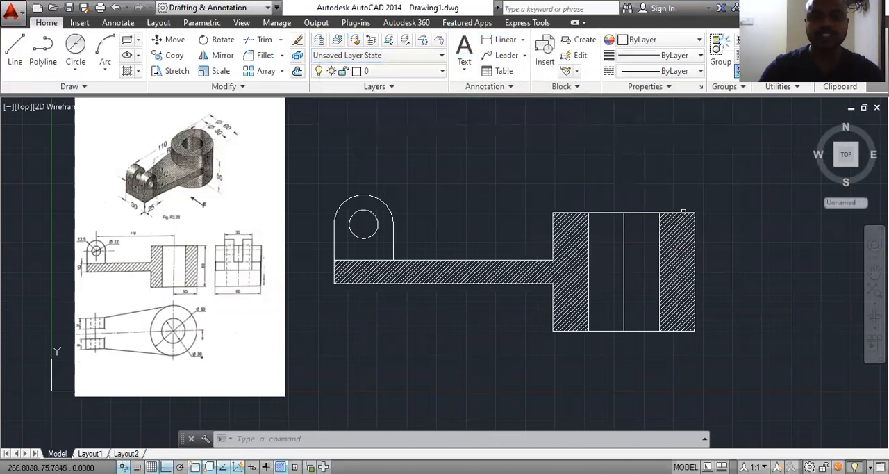
left_click(623, 239)
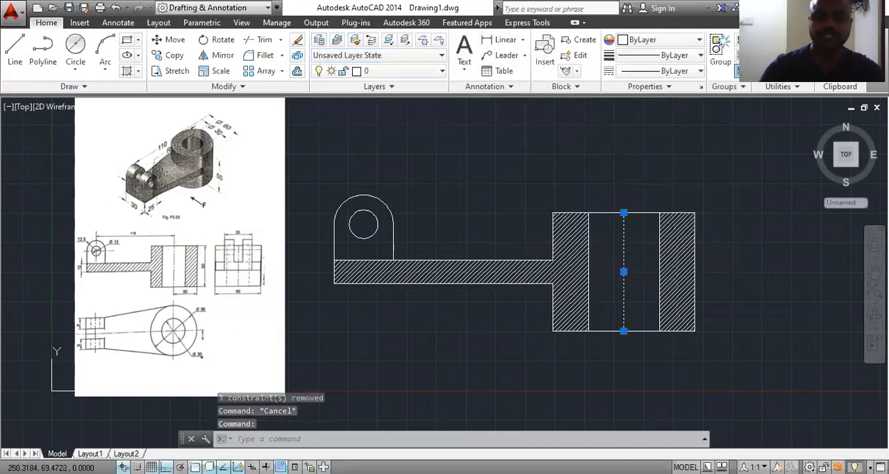
key("Delete")
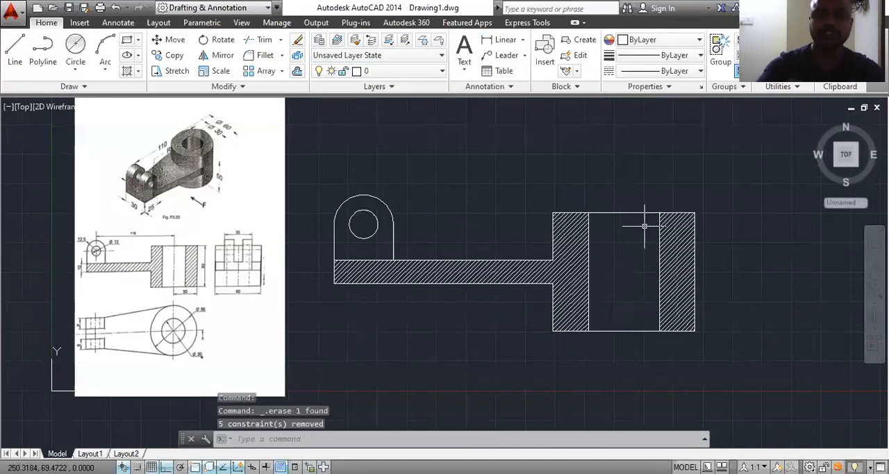
Step: Create a new layer named line and set its colour to yellow
left_click(317, 41)
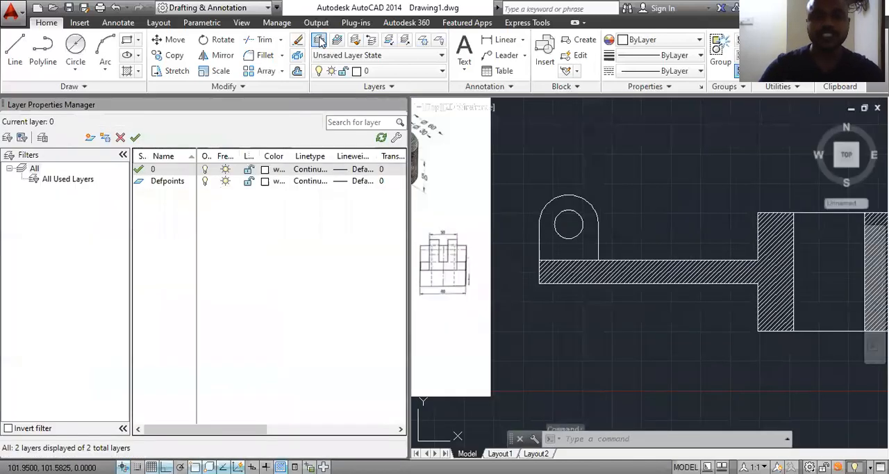
left_click(89, 137)
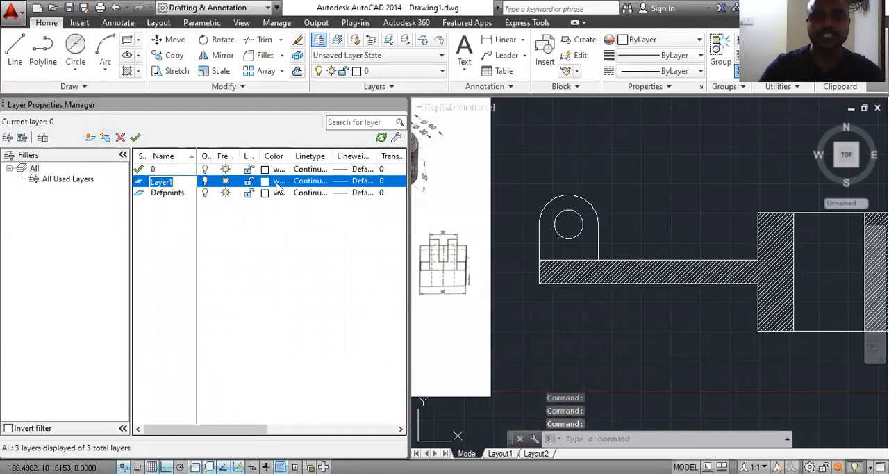
type("line")
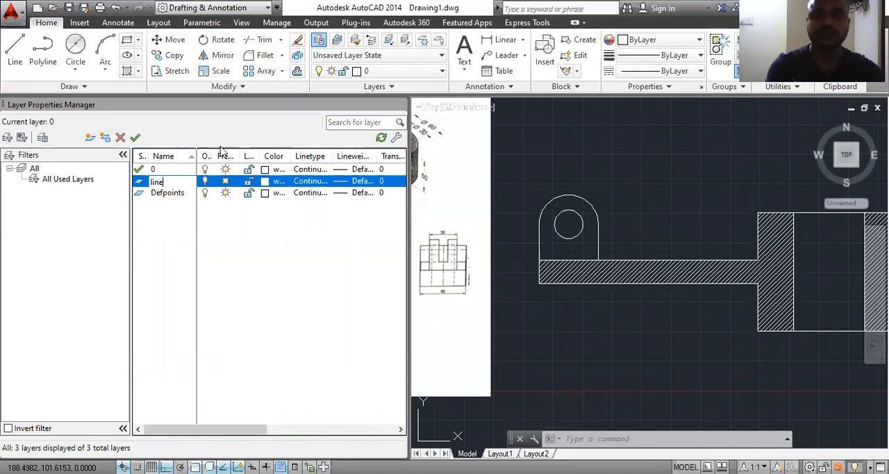
key("Return")
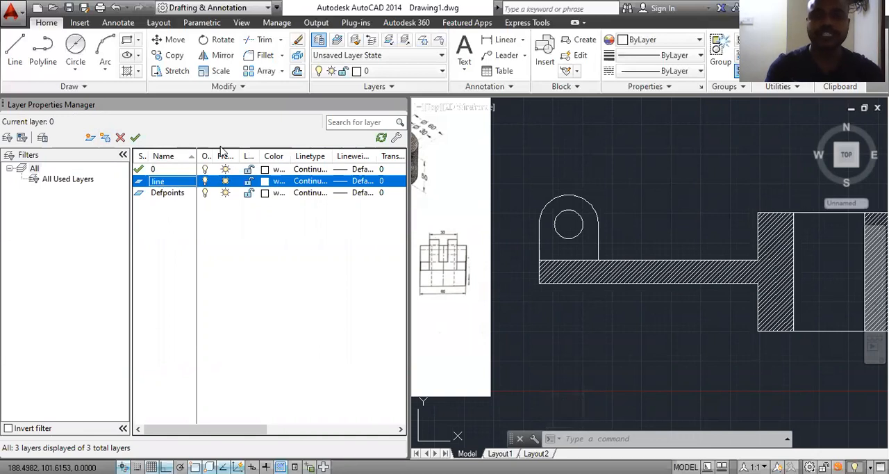
left_click(266, 183)
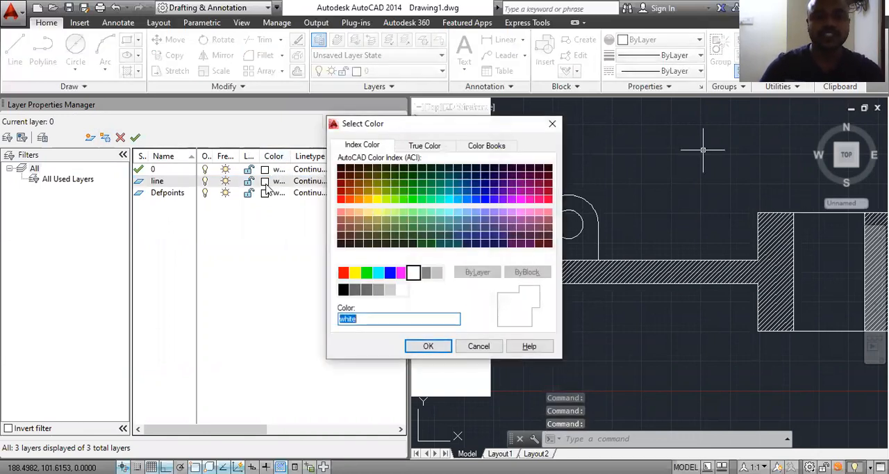
left_click(357, 276)
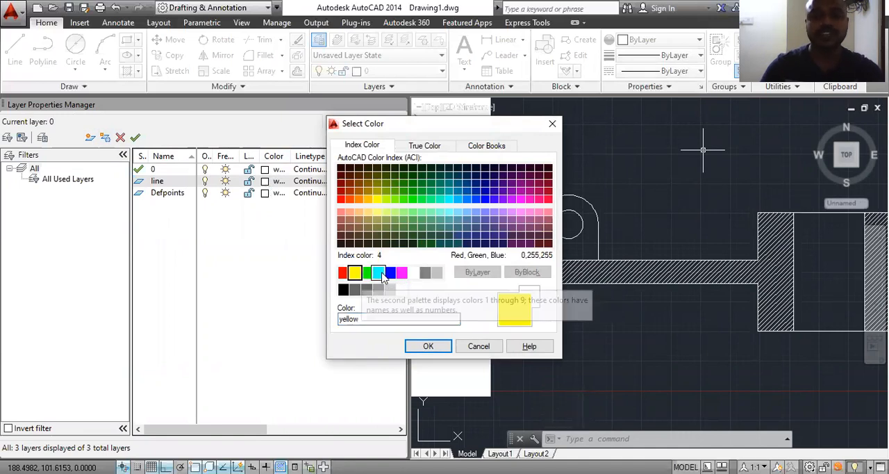
left_click(428, 345)
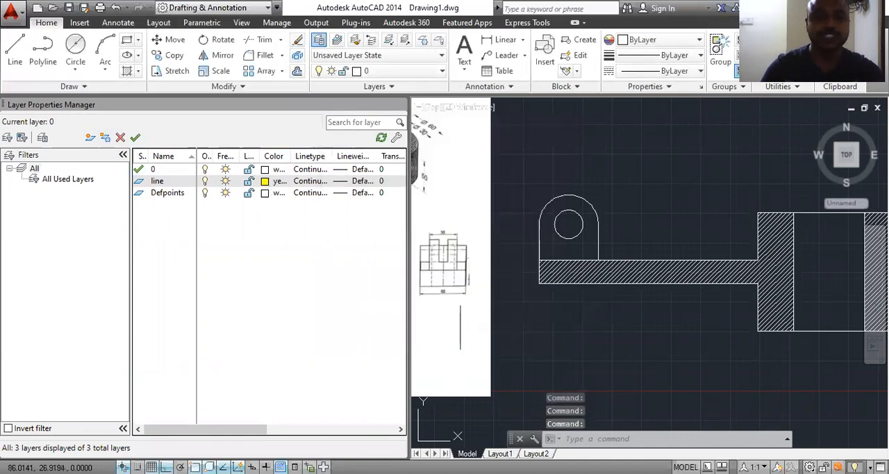
Step: Reload the ACAD_ISO03W100 linetype, assign it to the line layer and make that layer current
left_click(334, 182)
left_click(334, 182)
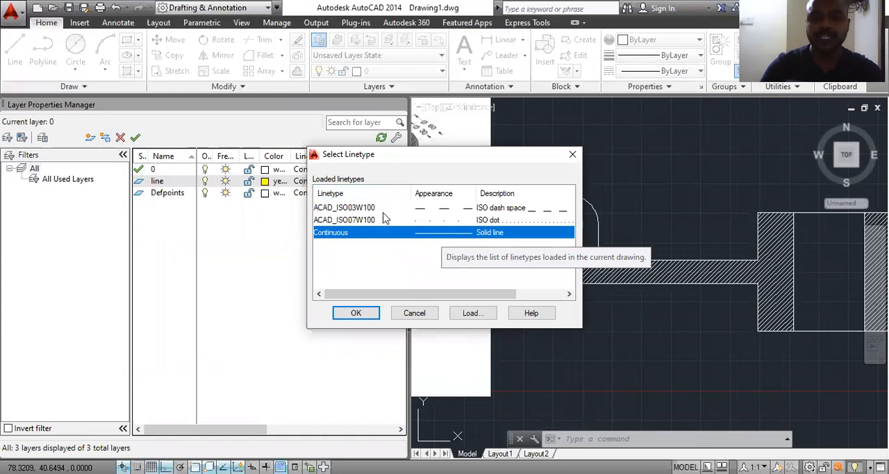
left_click(472, 313)
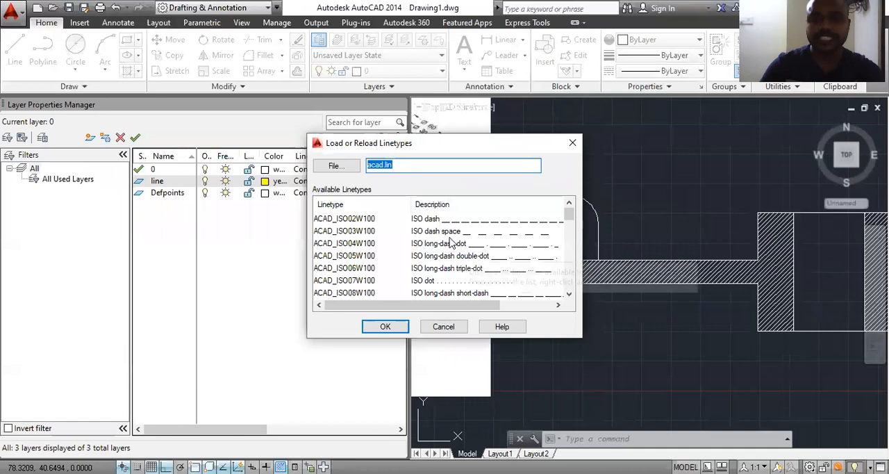
left_click(445, 235)
left_click(401, 326)
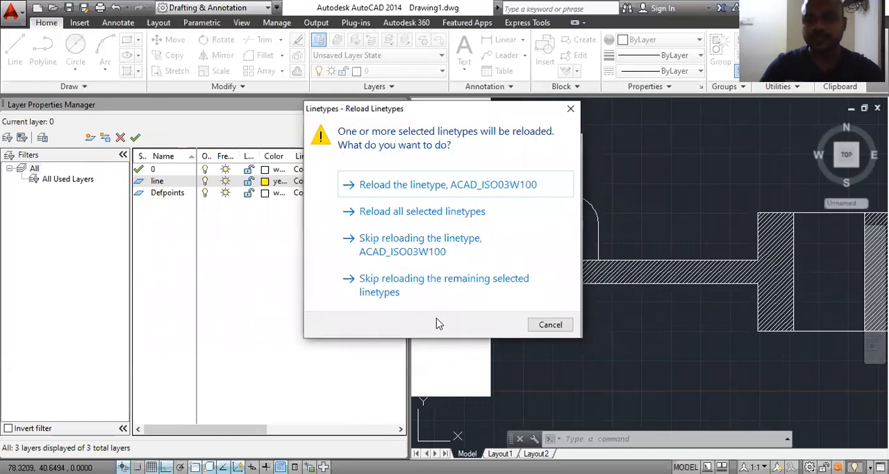
left_click(455, 192)
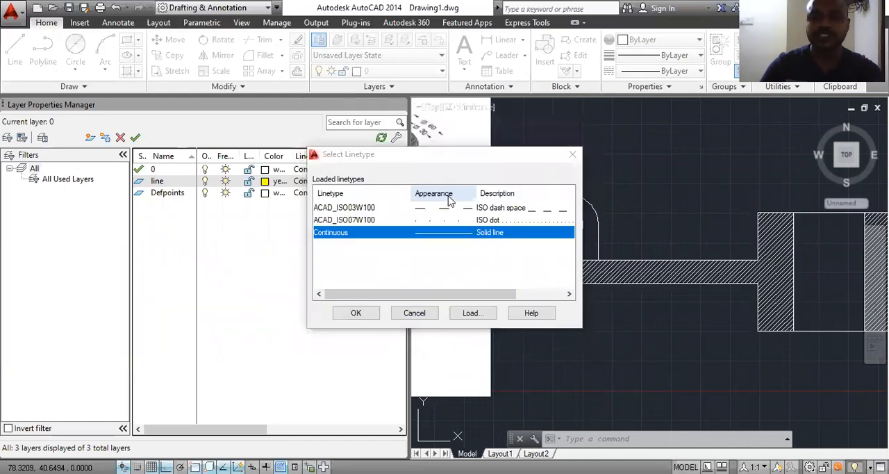
left_click(448, 208)
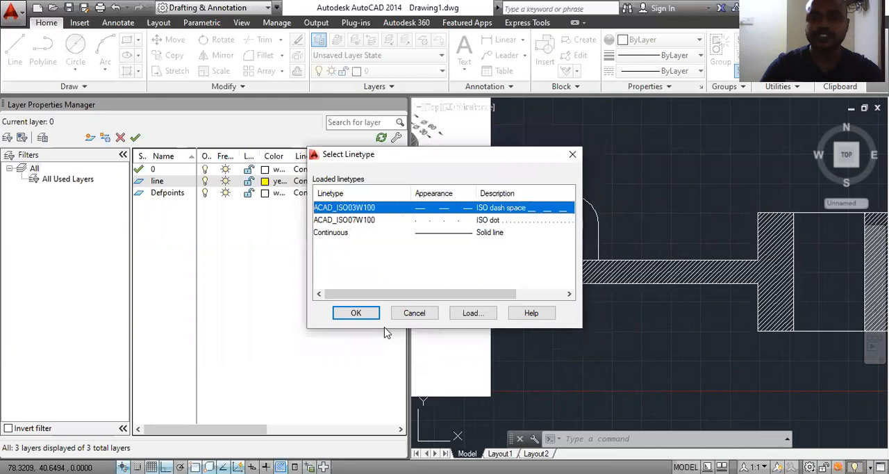
left_click(356, 313)
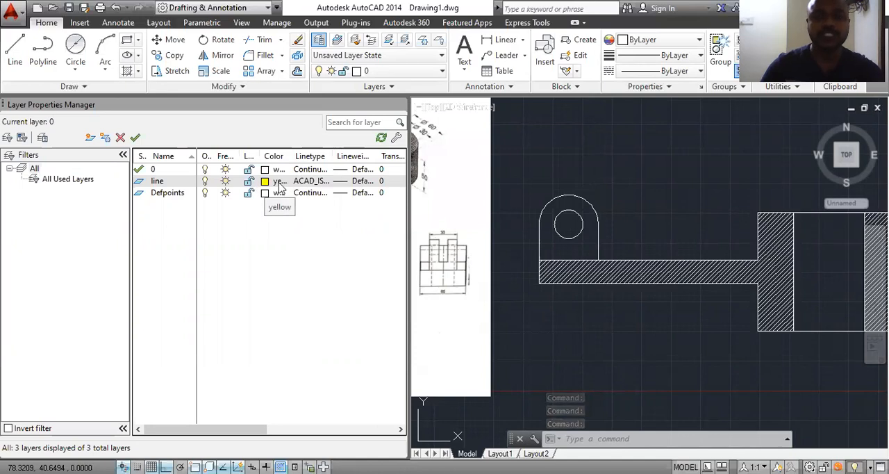
left_click(136, 138)
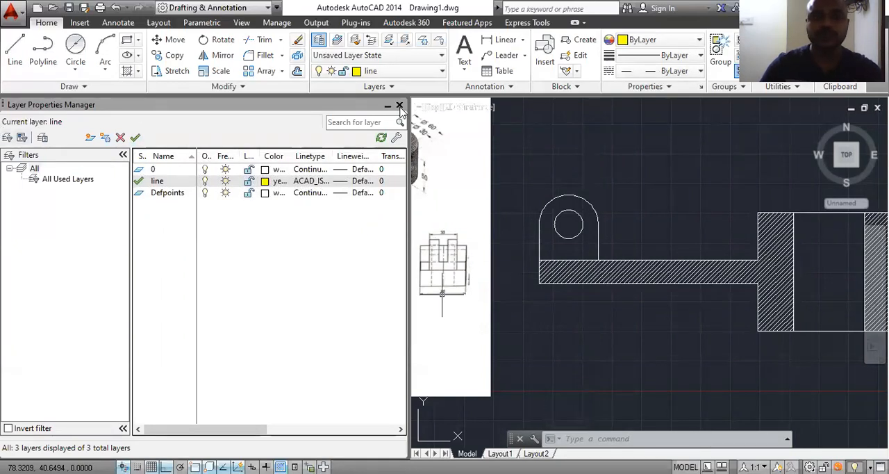
left_click(400, 104)
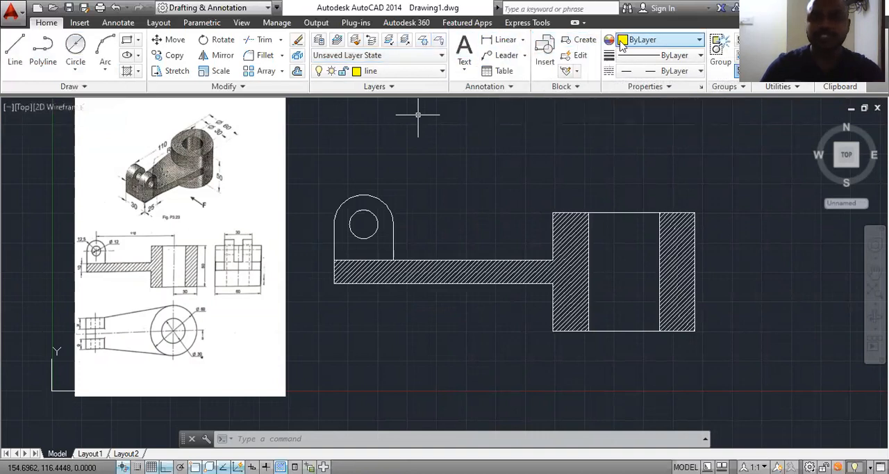
Step: Draw a vertical centre line through the middle of the cylinder's bore, from about 20 mm above its top edge to well below its base
left_click(15, 50)
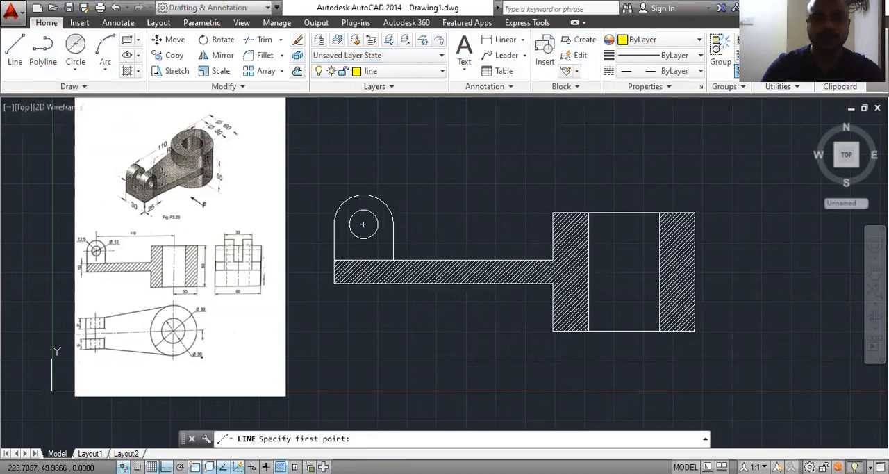
left_click(623, 171)
scroll(623, 353, "down", 3)
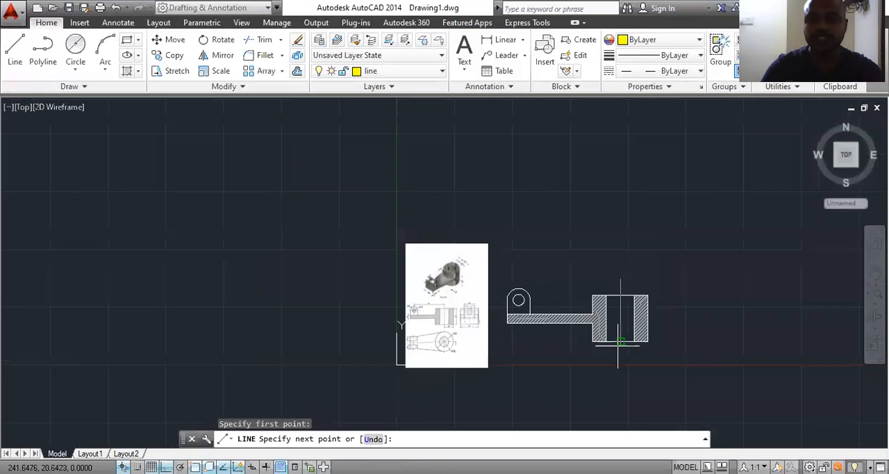
left_click(620, 420)
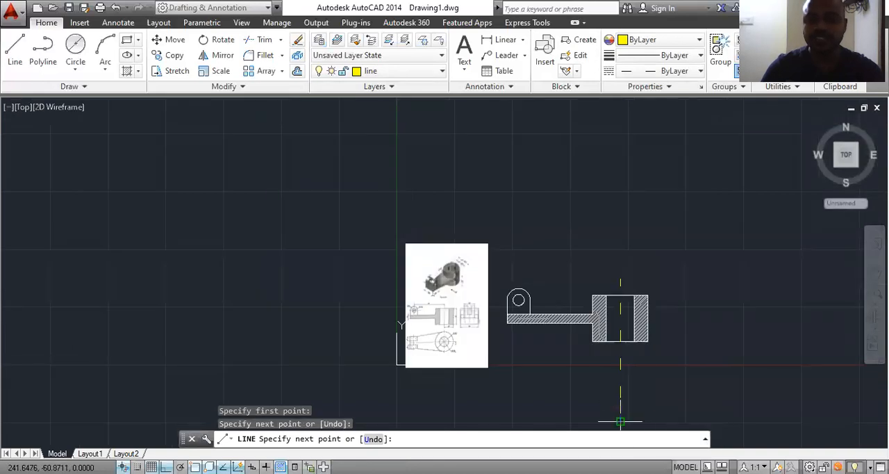
key("Escape")
scroll(623, 304, "up", 4)
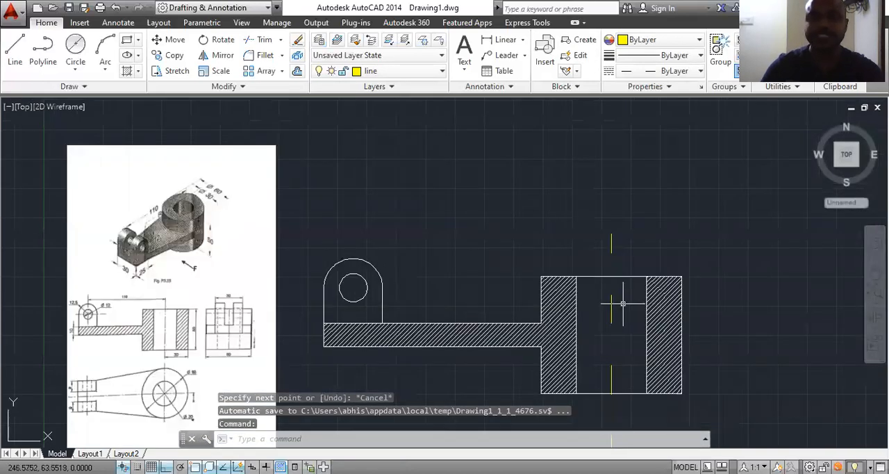
Step: Draw a horizontal centre line through the lug hole, spanning between the two ends of the lug's arc
left_click(14, 47)
scroll(351, 302, "up", 2)
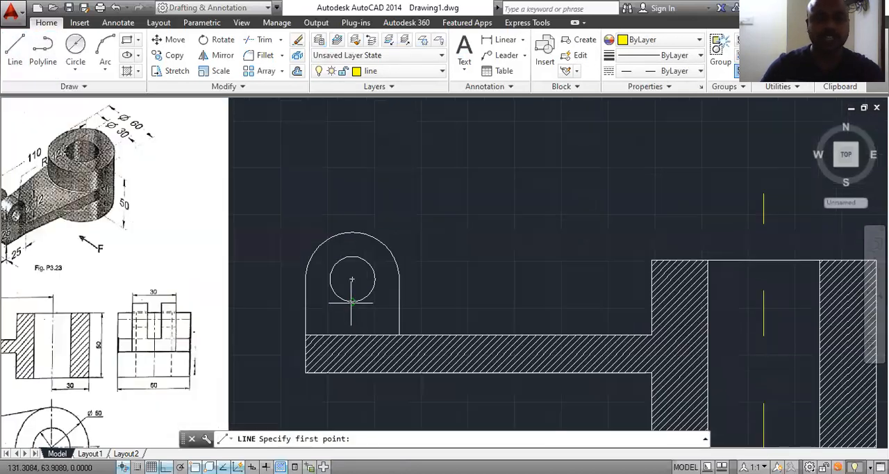
left_click(306, 278)
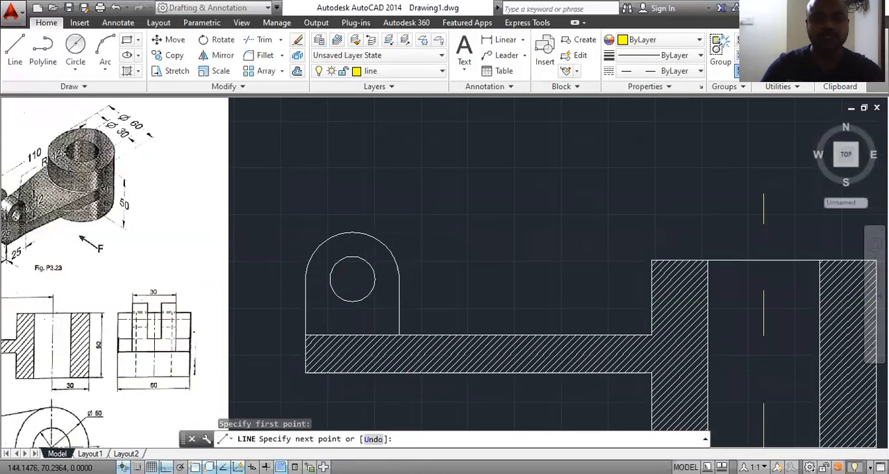
left_click(400, 279)
key("Return")
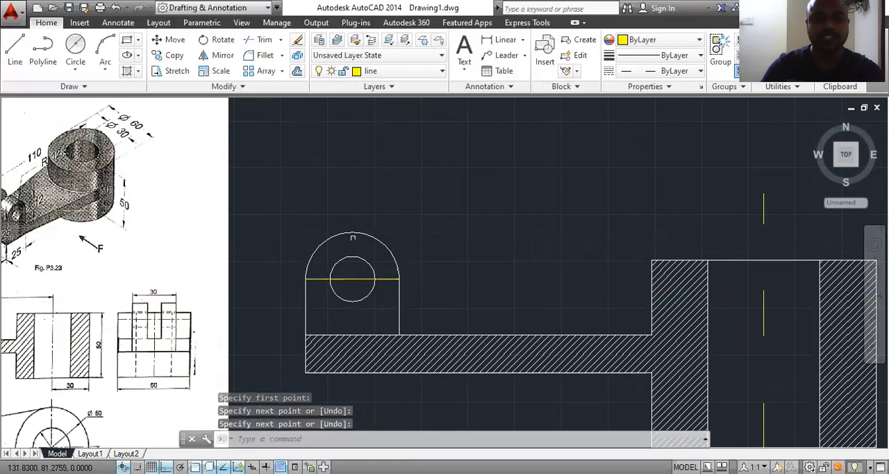
Step: Draw a vertical centre line through the lug hole from the top of the lug's arc down to the arm's upper edge
key("Return")
left_click(352, 232)
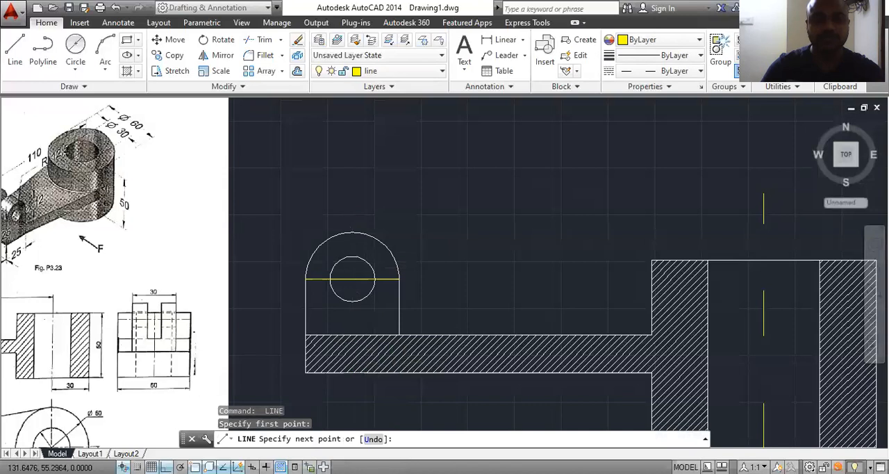
left_click(352, 335)
key("Escape")
scroll(368, 238, "down", 2)
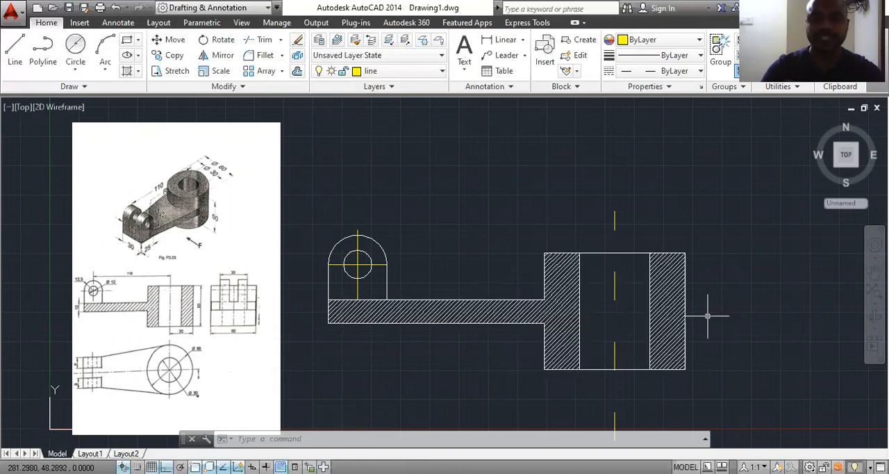
Step: Make layer 0 current and add a horizontal linear dimension above the view from the lug hole's centre to the cylinder's centre line
left_click(406, 72)
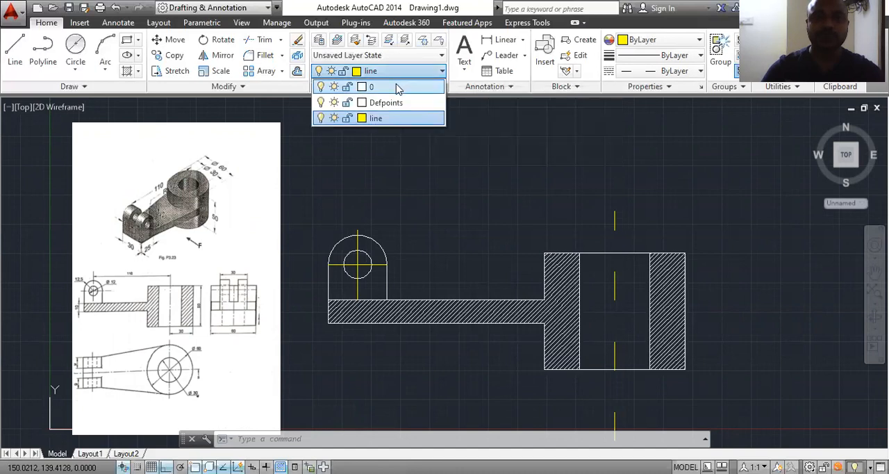
left_click(398, 87)
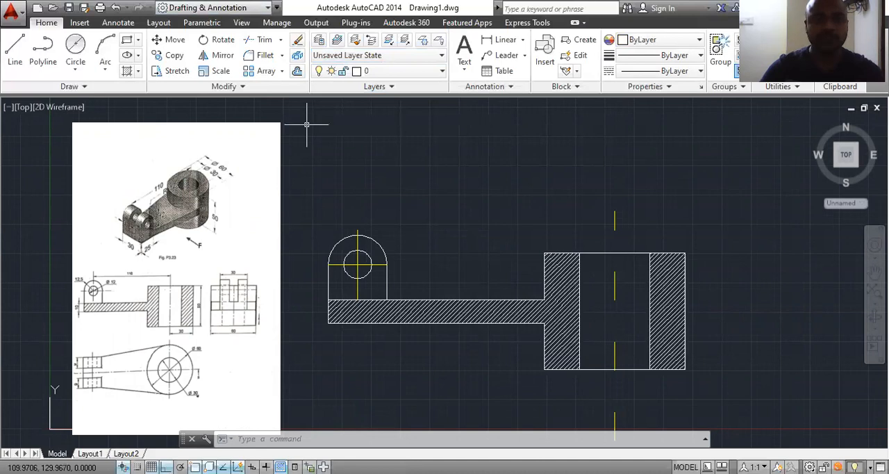
left_click(505, 40)
left_click(357, 265)
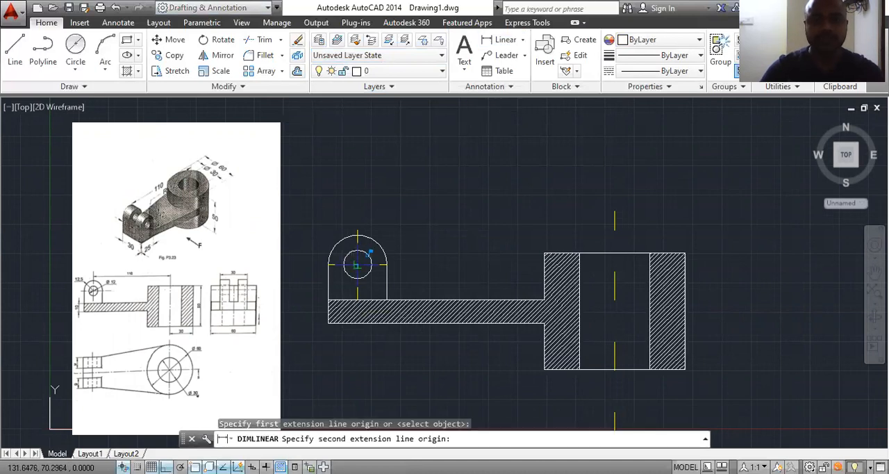
left_click(613, 265)
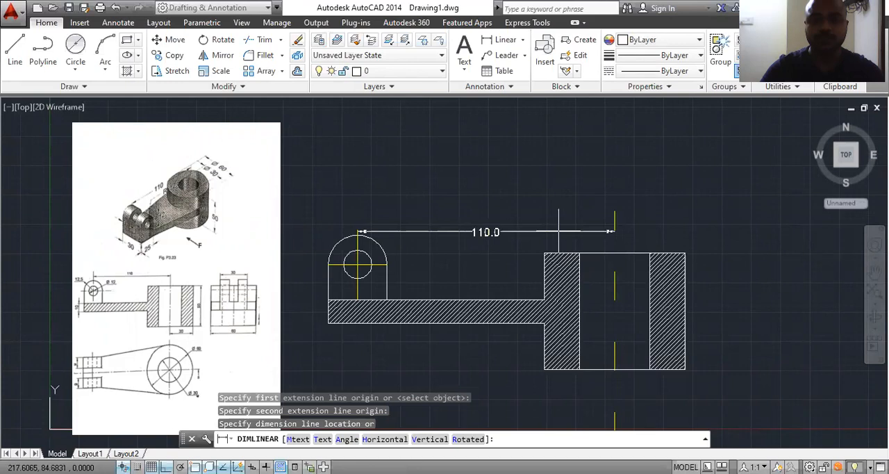
left_click(558, 231)
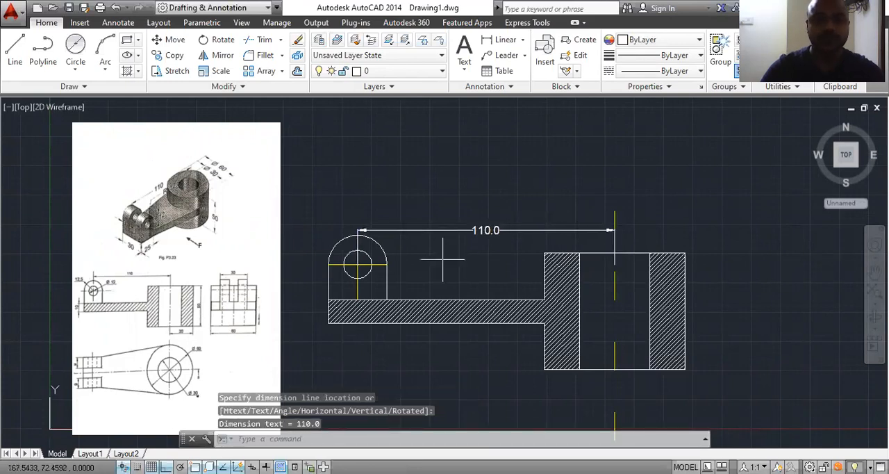
Step: Add a diameter dimension to the lug hole, placing its text just outside the upper right of the lug's arc
left_click(523, 40)
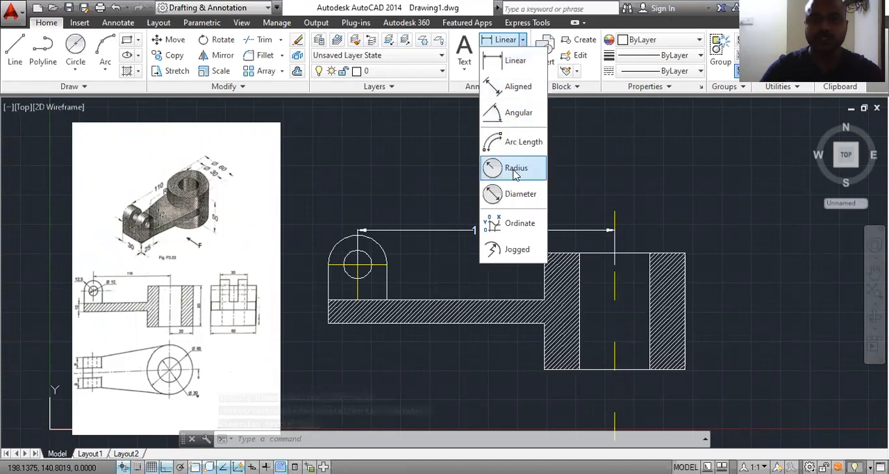
left_click(519, 194)
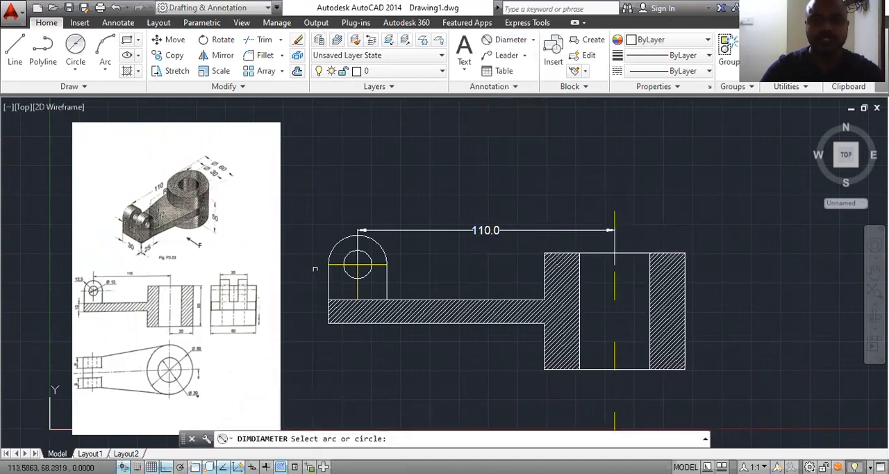
scroll(351, 256, "up", 2)
left_click(346, 252)
scroll(347, 253, "up", 2)
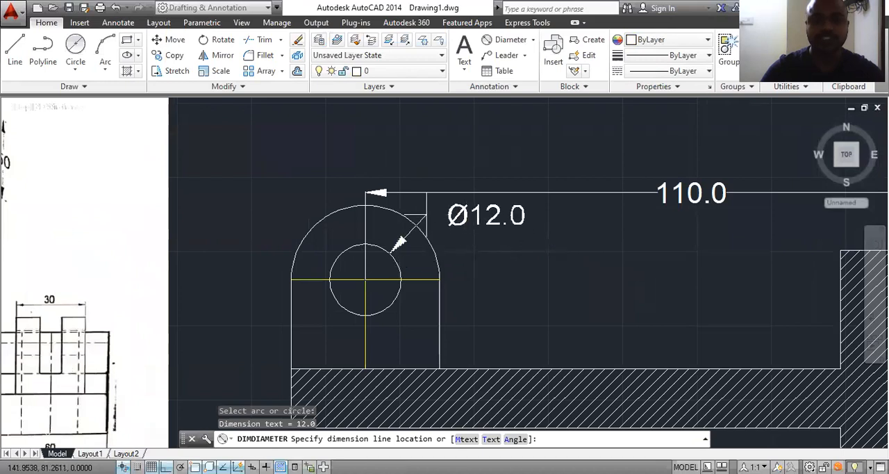
left_click(426, 214)
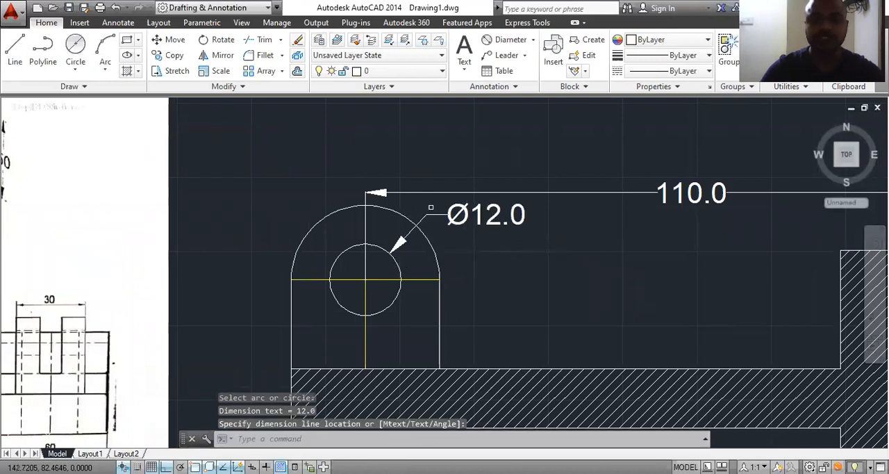
Step: Add a radius dimension to the lug's outer arc, placing its text outside the arc at the upper left
left_click(532, 43)
left_click(512, 171)
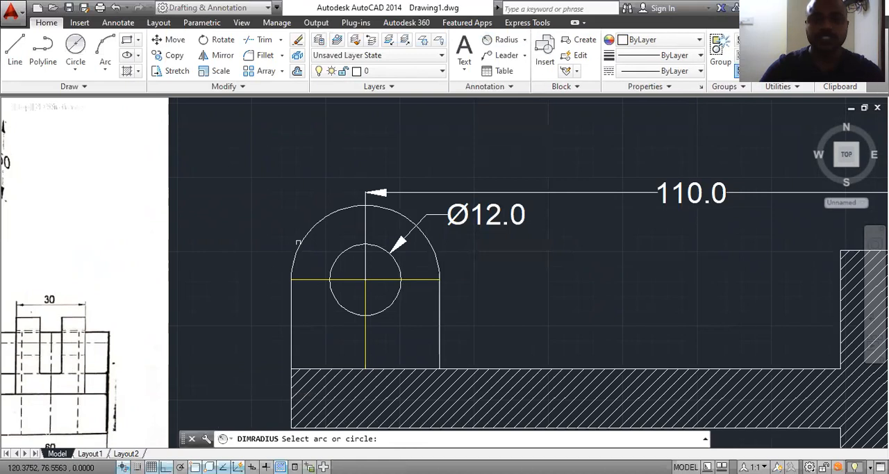
left_click(308, 232)
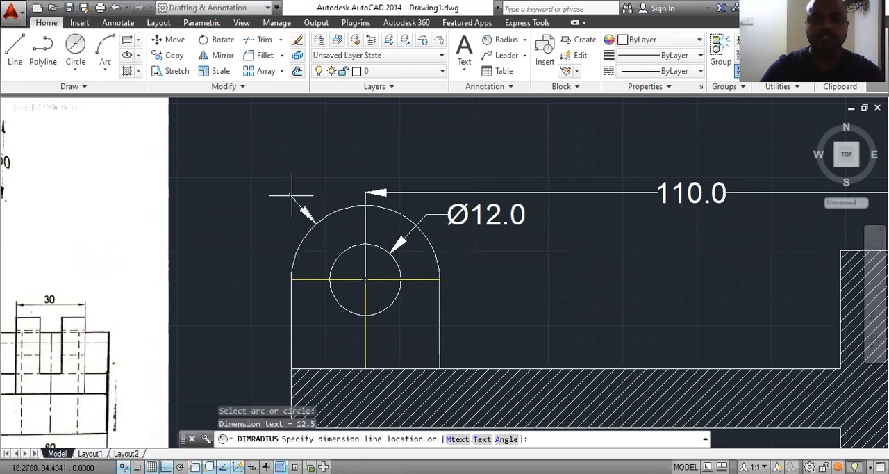
left_click(283, 216)
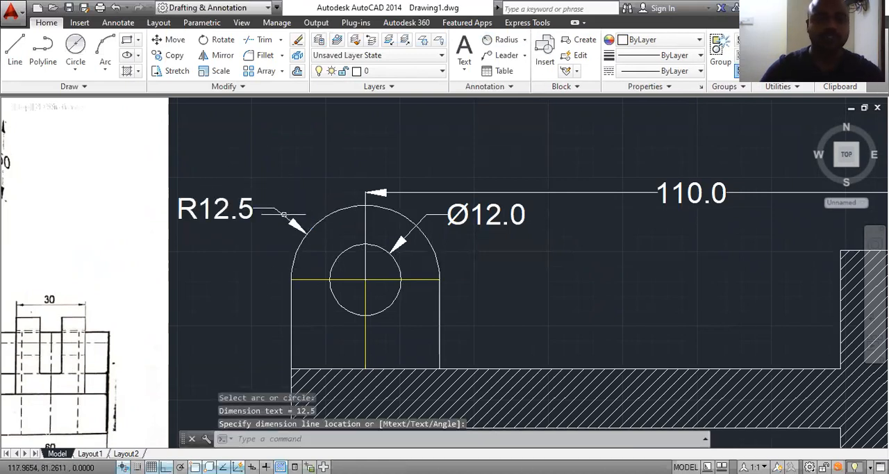
Step: Add a vertical linear dimension for the cylinder's full height, placed just outside its right edge
scroll(317, 195, "down", 4)
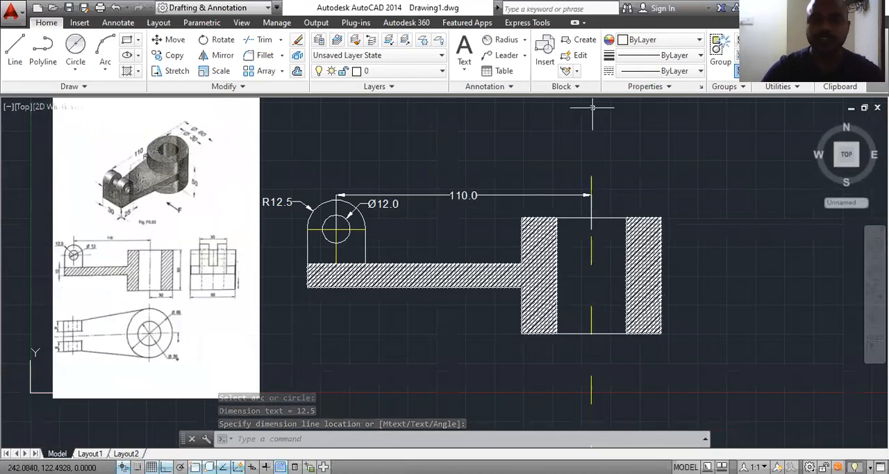
left_click(524, 39)
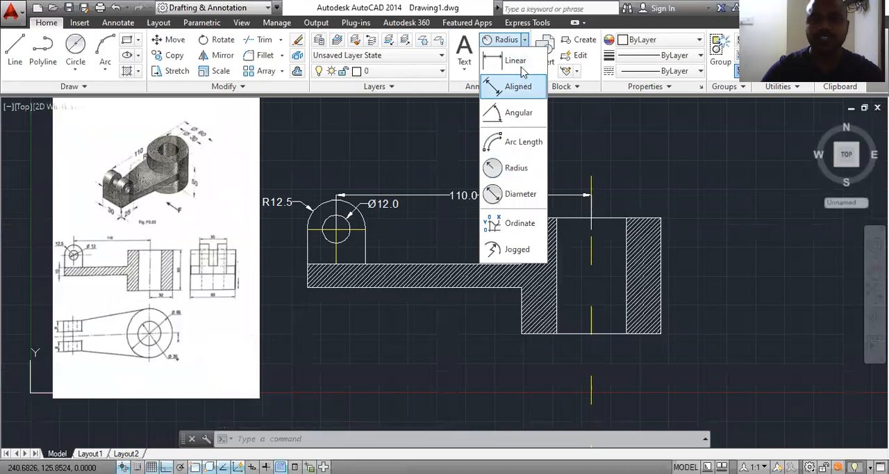
left_click(519, 62)
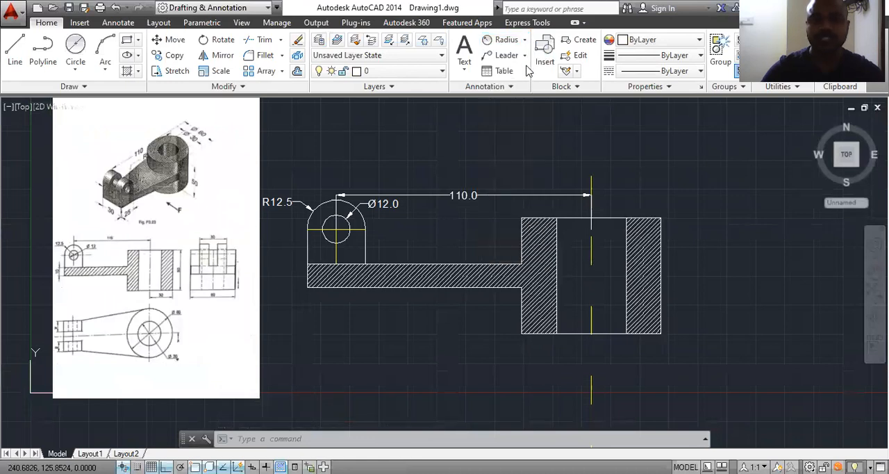
left_click(661, 218)
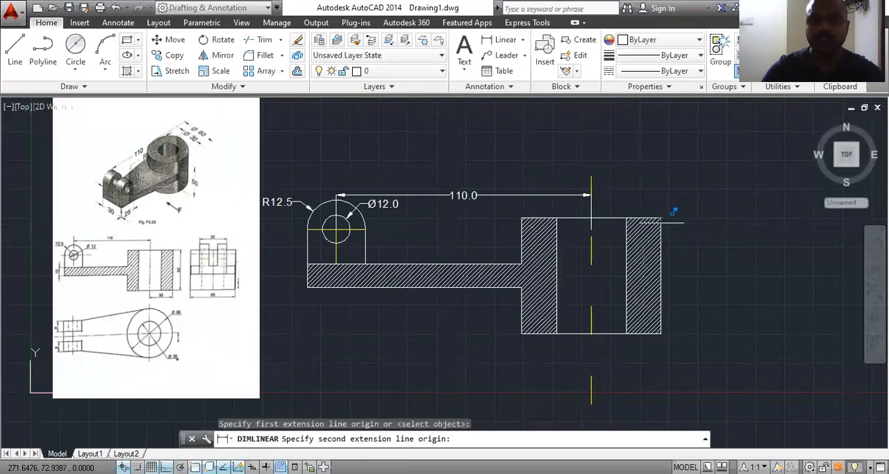
left_click(661, 334)
left_click(681, 277)
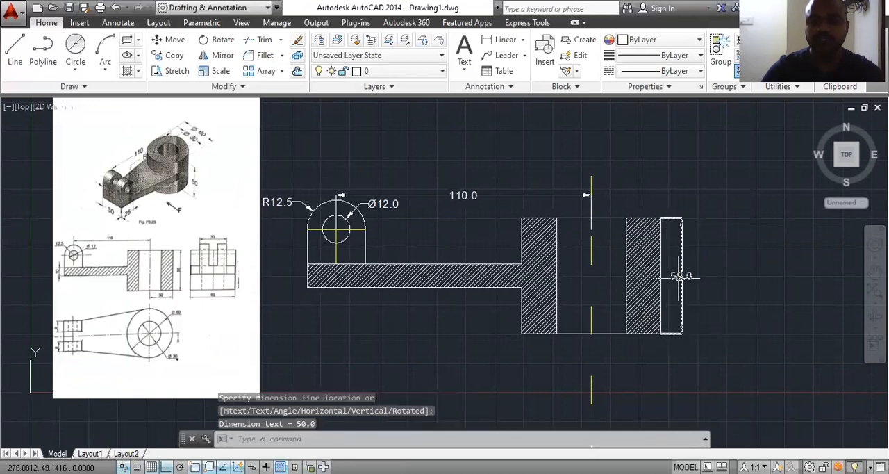
left_click(506, 39)
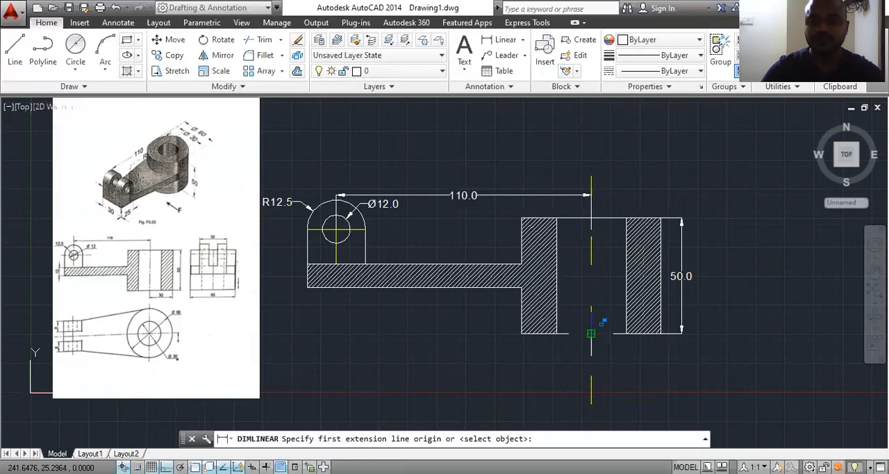
left_click(591, 333)
left_click(660, 334)
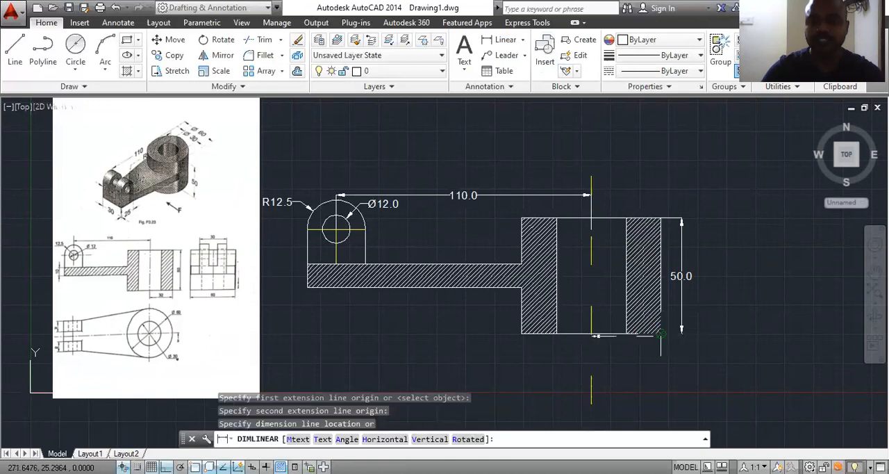
scroll(649, 351, "up", 4)
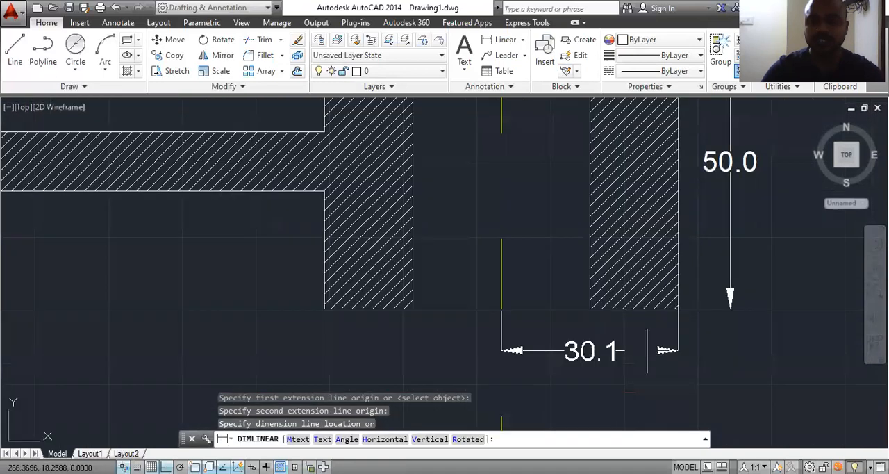
key("Escape")
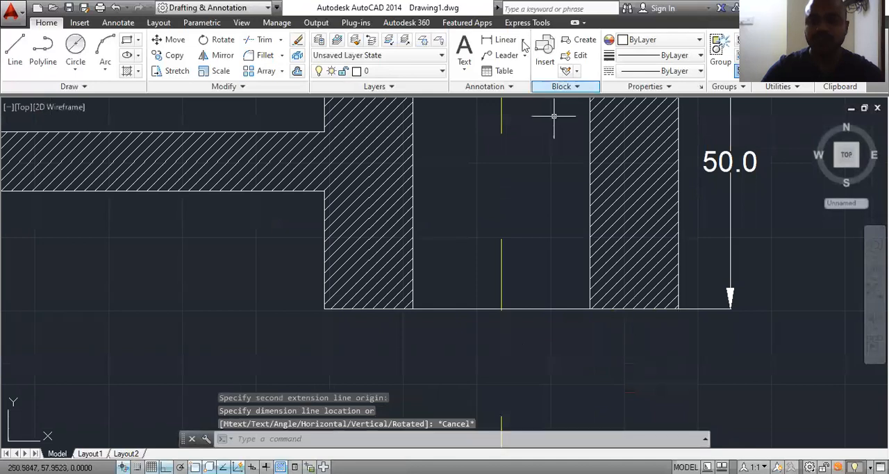
Step: Add a horizontal linear dimension below the cylinder from its centre line to its lower right corner
left_click(500, 40)
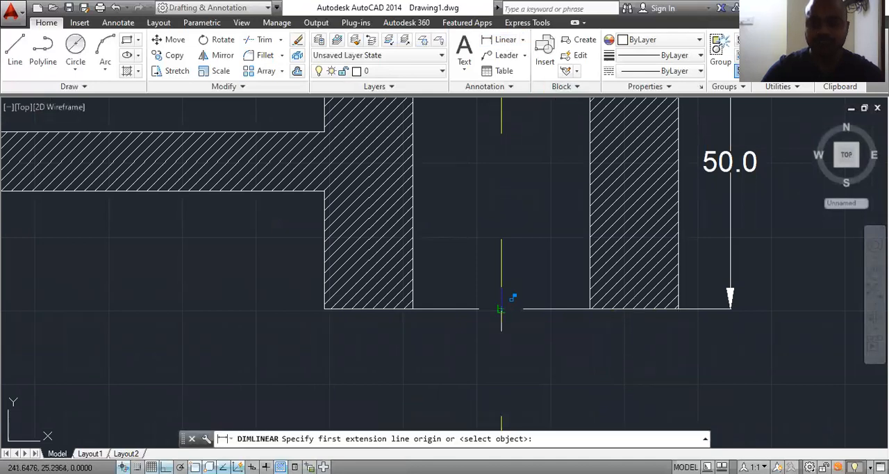
left_click(502, 308)
left_click(678, 308)
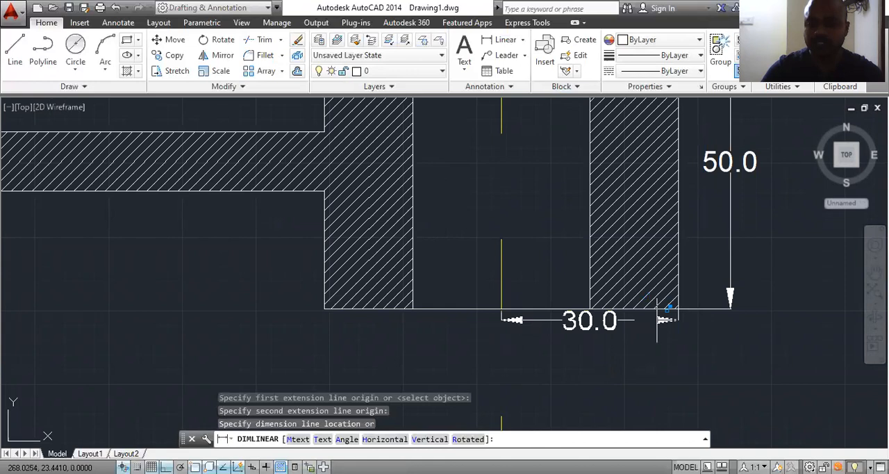
left_click(660, 333)
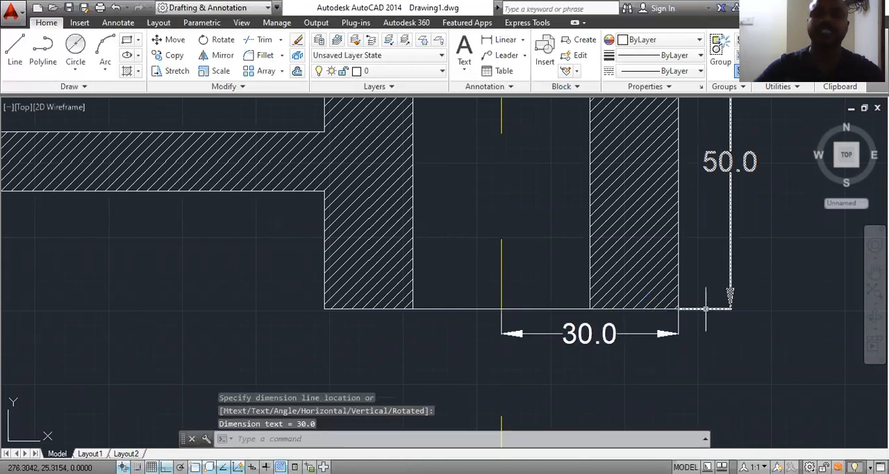
Step: Add a vertical linear dimension for the arm's thickness, placed just outside its left end
scroll(628, 305, "down", 4)
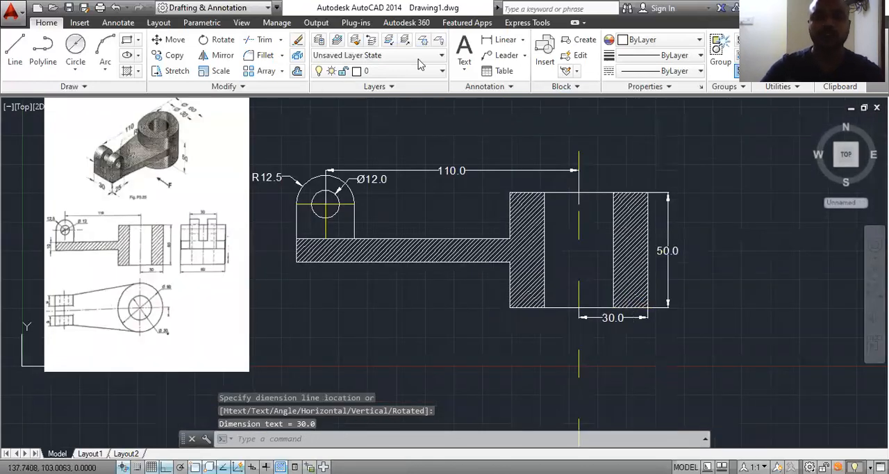
left_click(501, 39)
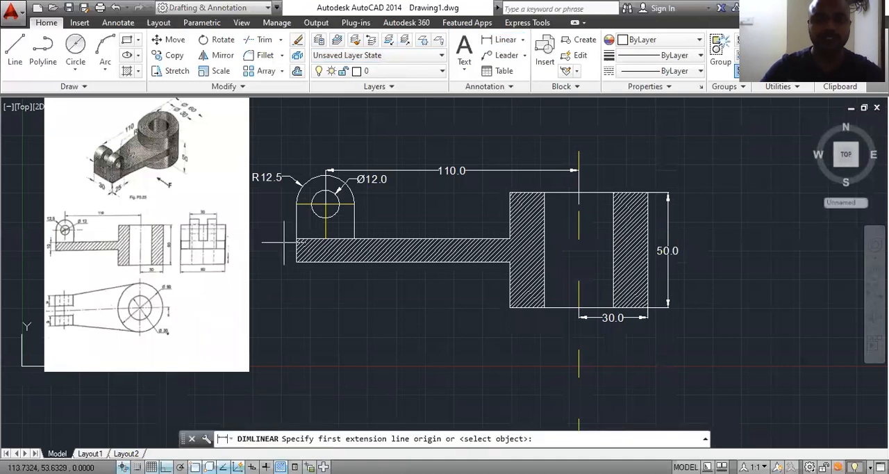
left_click(297, 239)
left_click(296, 261)
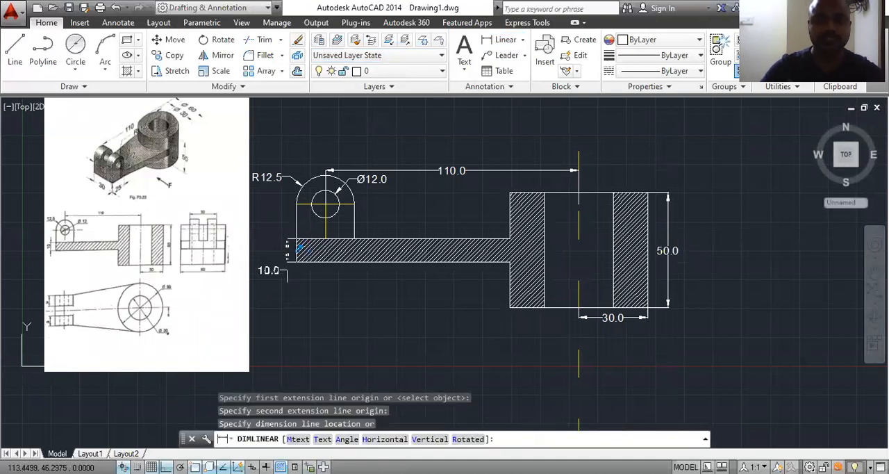
left_click(280, 256)
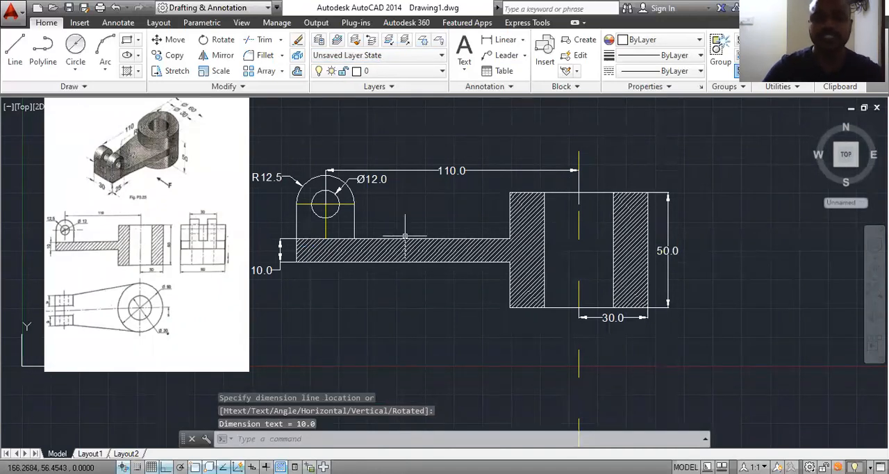
Step: Examine the top view and the pictorial view in the reference image for the cylinder's outer and bore diameters
scroll(405, 236, "down", 2)
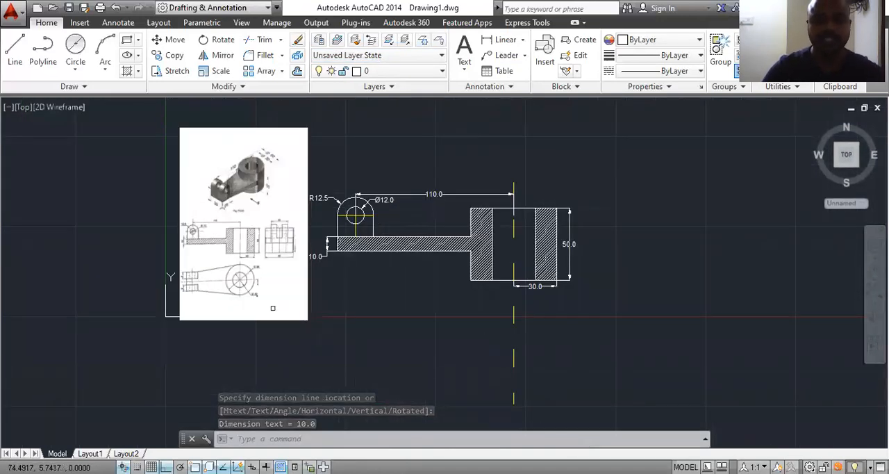
scroll(575, 332, "up", 2)
mouse_move(580, 281)
middle_mouse_down()
mouse_move(577, 290)
mouse_move(704, 297)
middle_mouse_up()
scroll(146, 203, "up", 2)
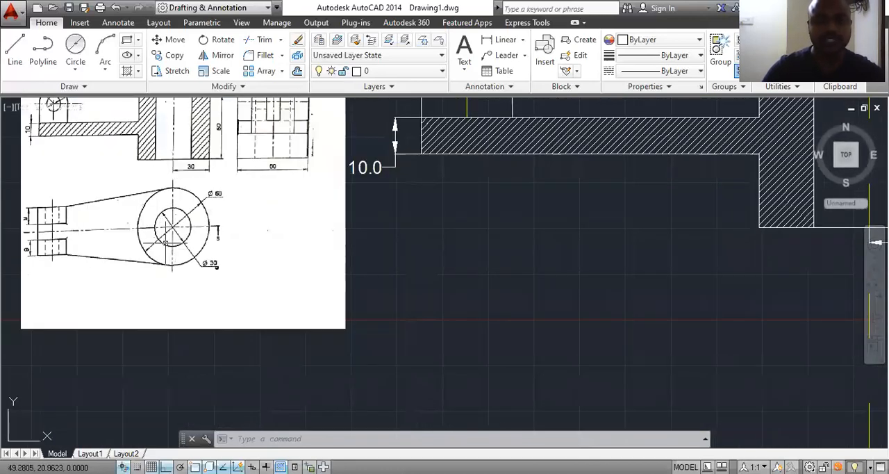
scroll(168, 223, "up", 2)
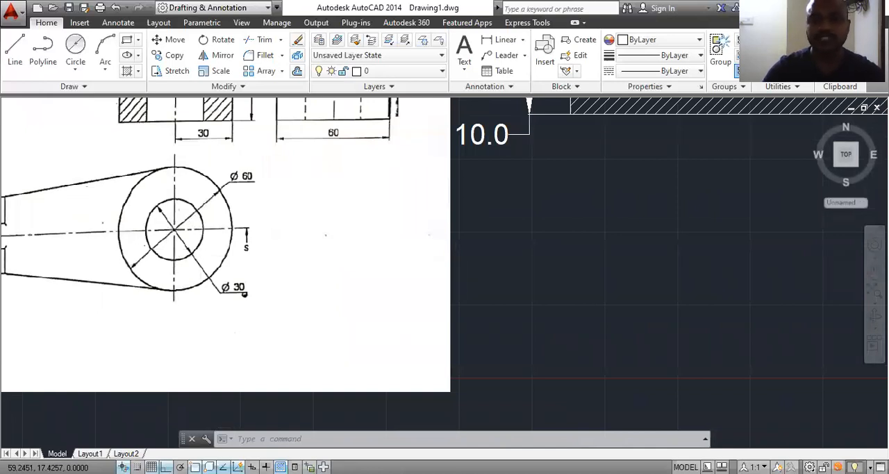
scroll(245, 294, "down", 5)
scroll(233, 154, "up", 4)
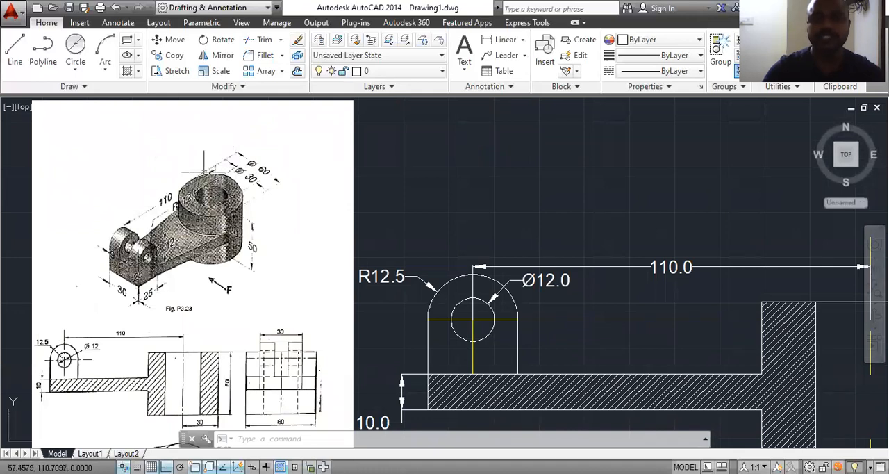
scroll(221, 169, "down", 4)
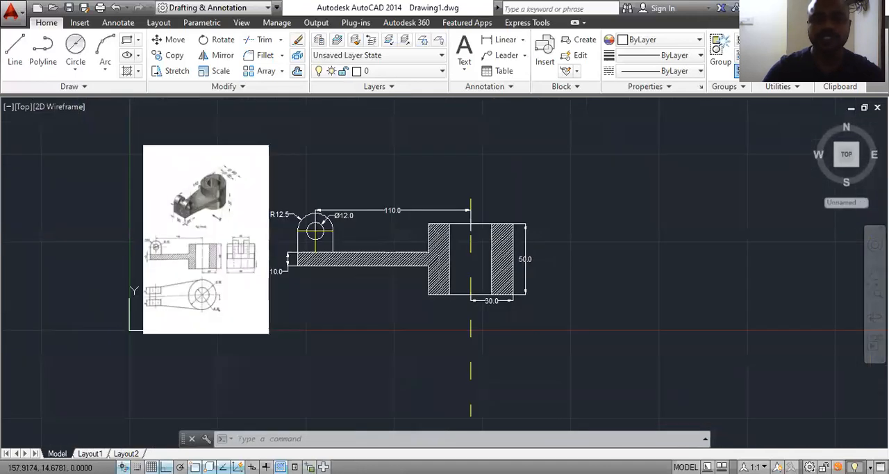
Step: Draw a circle of diameter 60 centred on the lower end of the cylinder's vertical centre line, below the front view
left_click(75, 48)
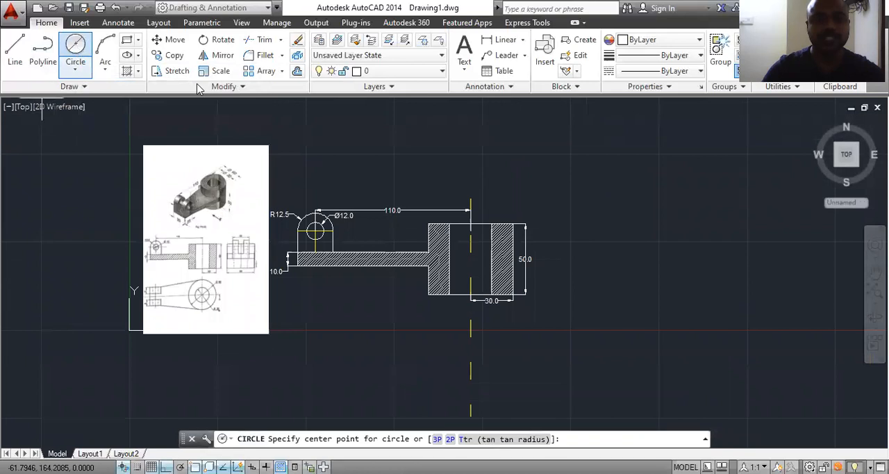
left_click(471, 414)
middle_click_drag(489, 397, 476, 292)
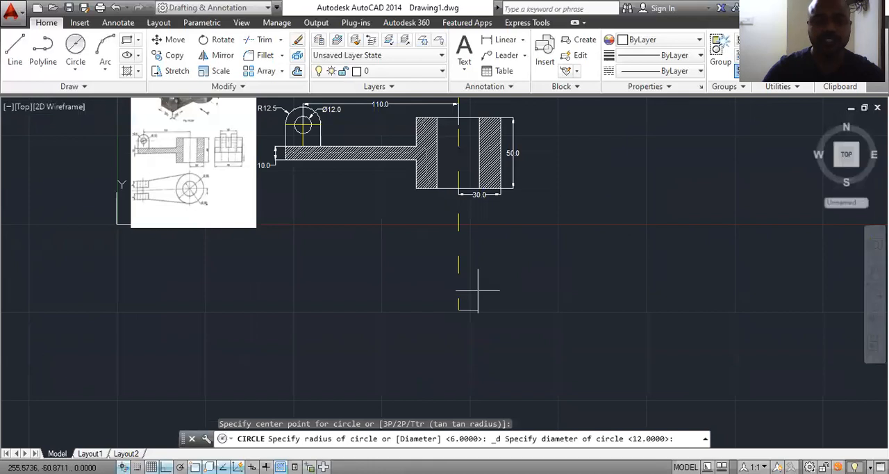
type("d")
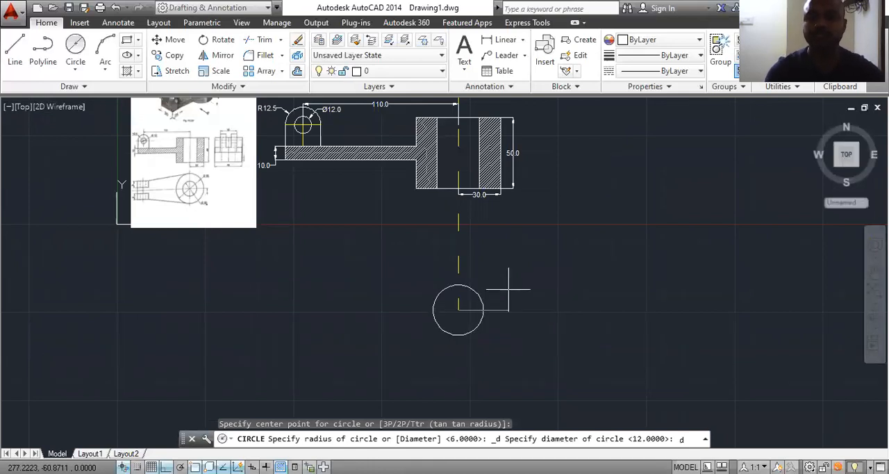
key("Return")
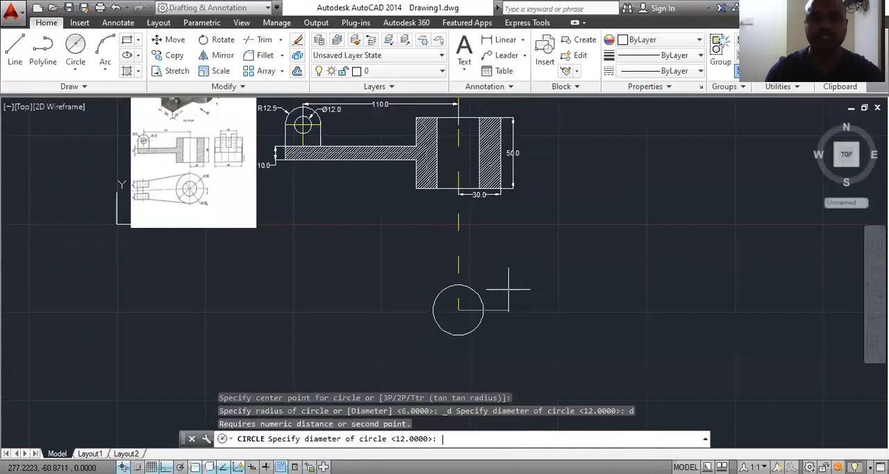
type("60")
key("Return")
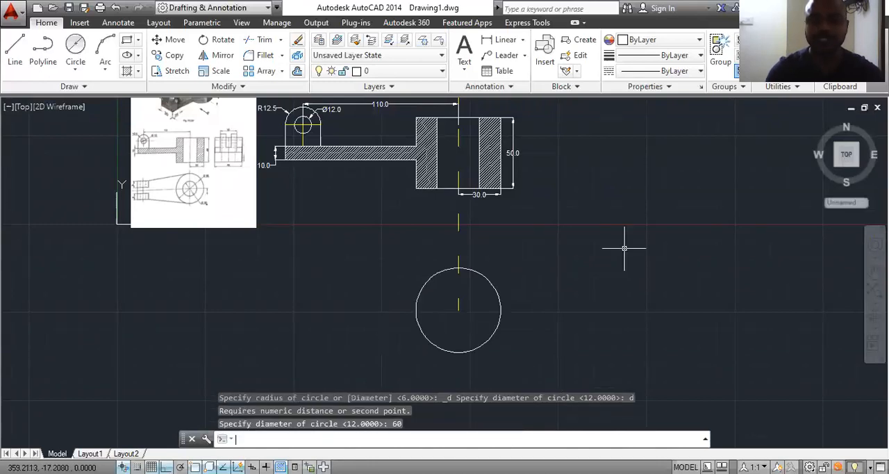
Step: Draw a circle of diameter 30 concentric with the 60 mm circle in the top view
key("Return")
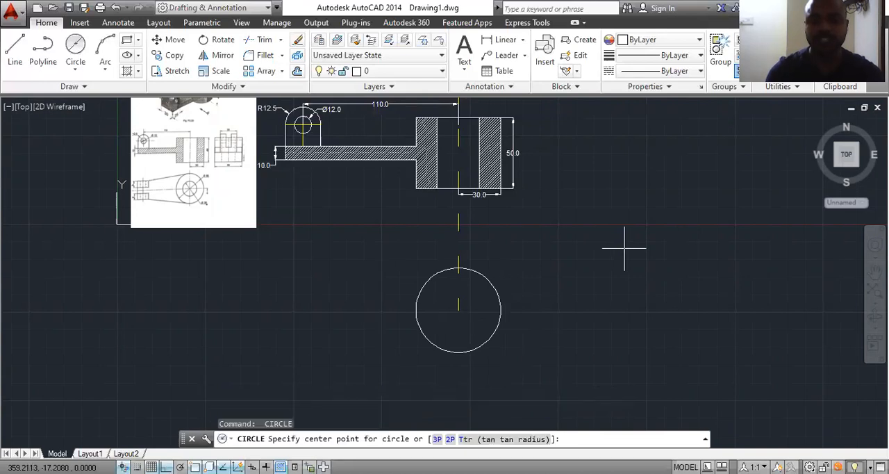
left_click(458, 309)
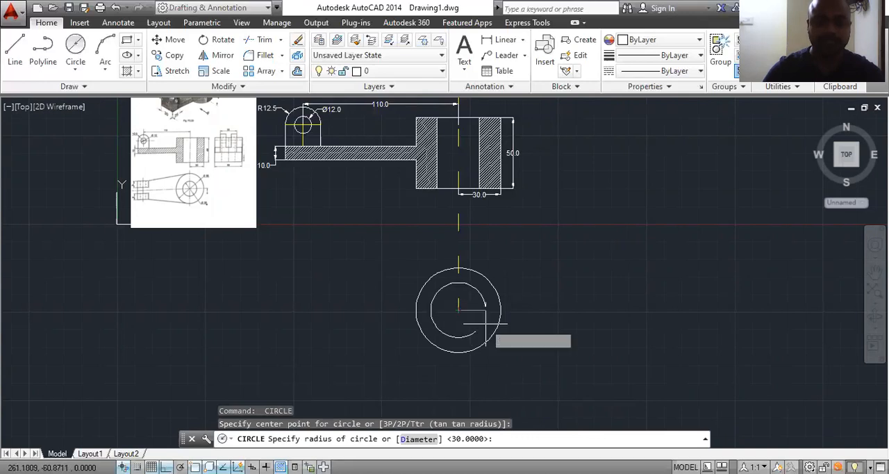
type("d")
key("Return")
type("30")
key("Return")
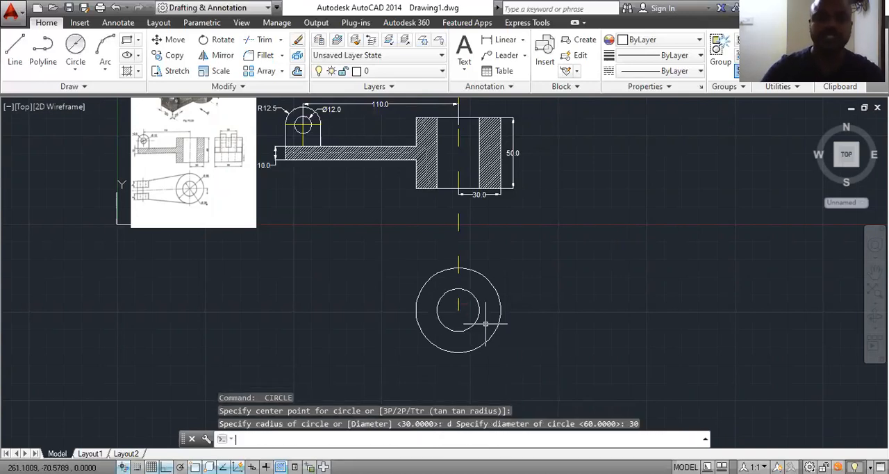
Step: Examine the top view and pictorial view in the reference image for the forked lug's position relative to the cylinder
scroll(149, 185, "up", 6)
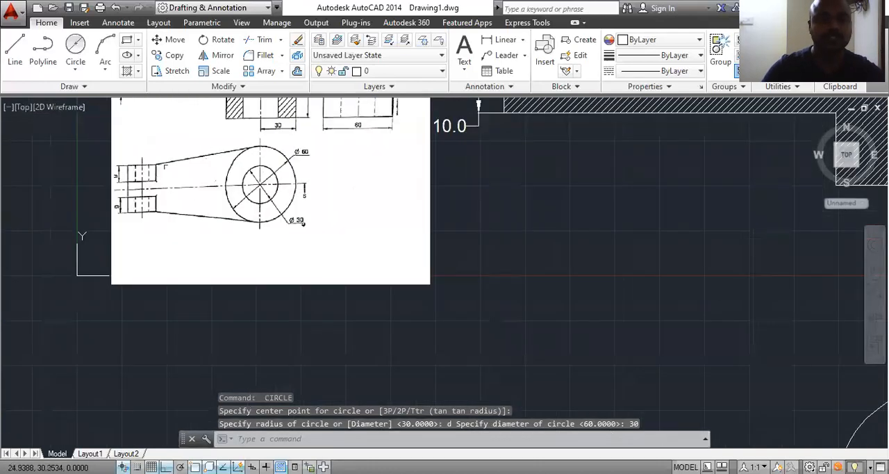
scroll(264, 316, "down", 4)
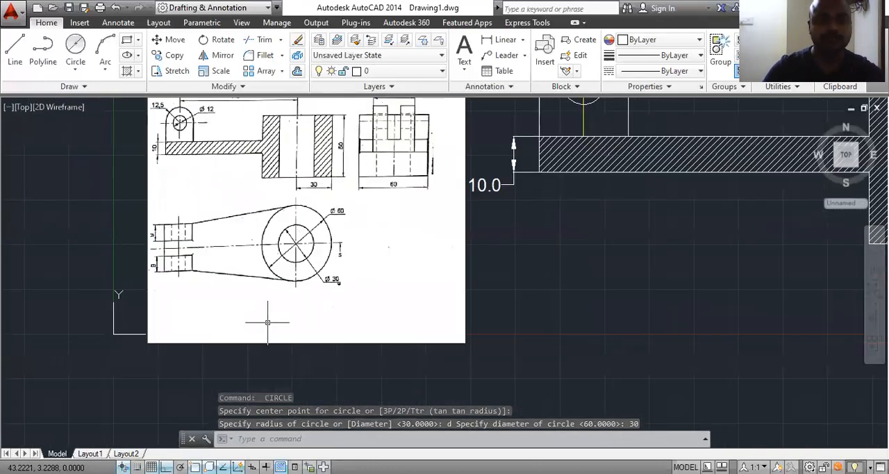
scroll(267, 316, "down", 2)
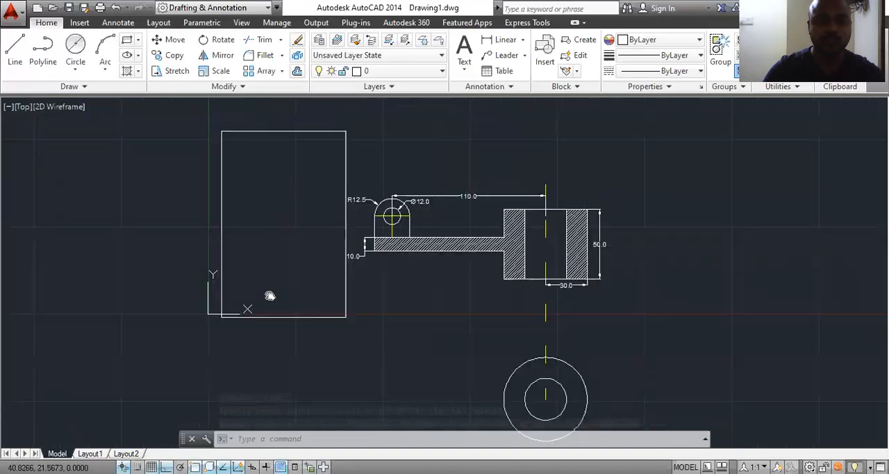
scroll(267, 311, "up", 6)
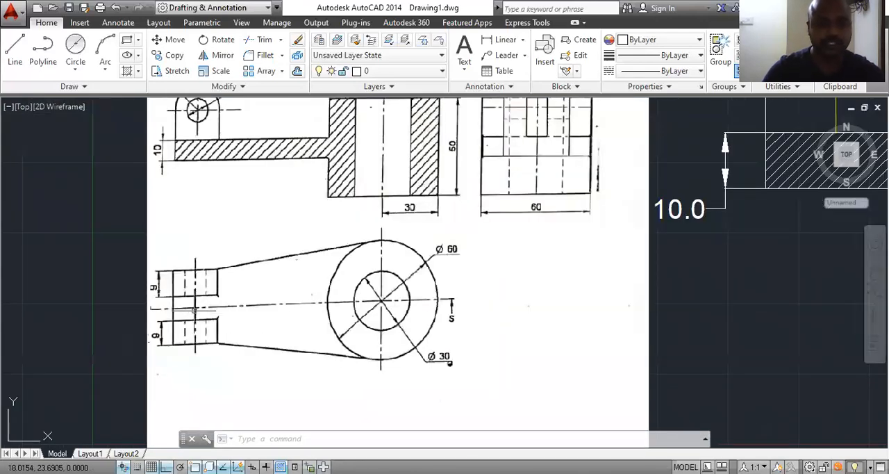
scroll(195, 309, "down", 3)
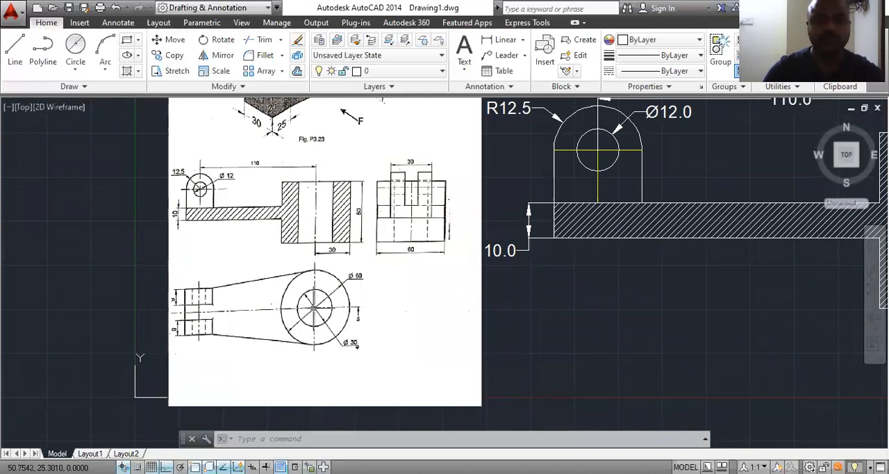
scroll(316, 306, "down", 1)
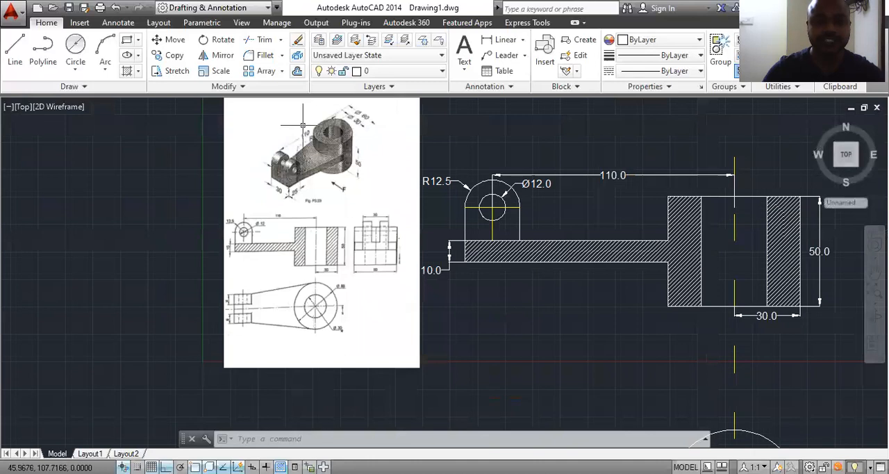
scroll(303, 125, "up", 3)
scroll(303, 126, "down", 3)
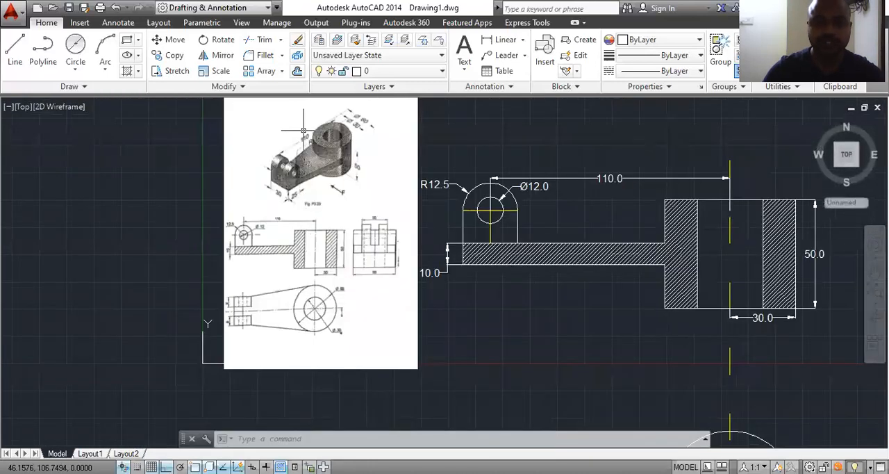
scroll(334, 173, "down", 2)
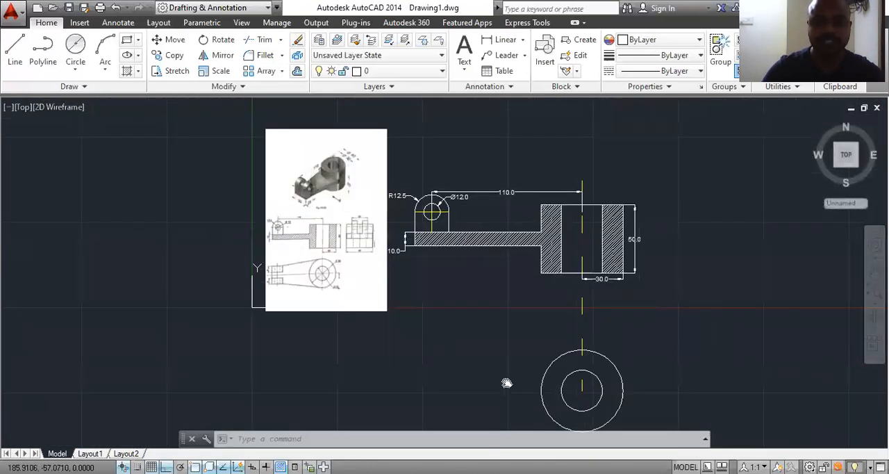
scroll(445, 339, "down", 1)
Step: Draw a horizontal line 110 long from the circles' centre leftward to the lug's hole axis in the top view
left_click(15, 52)
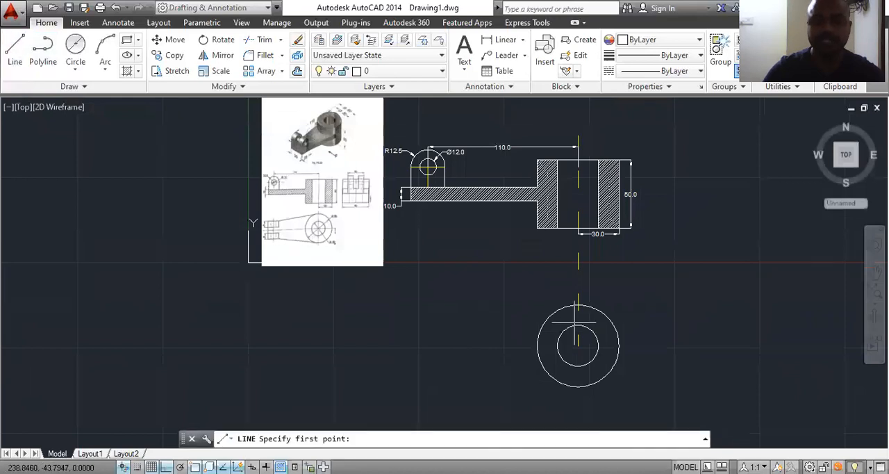
left_click(578, 345)
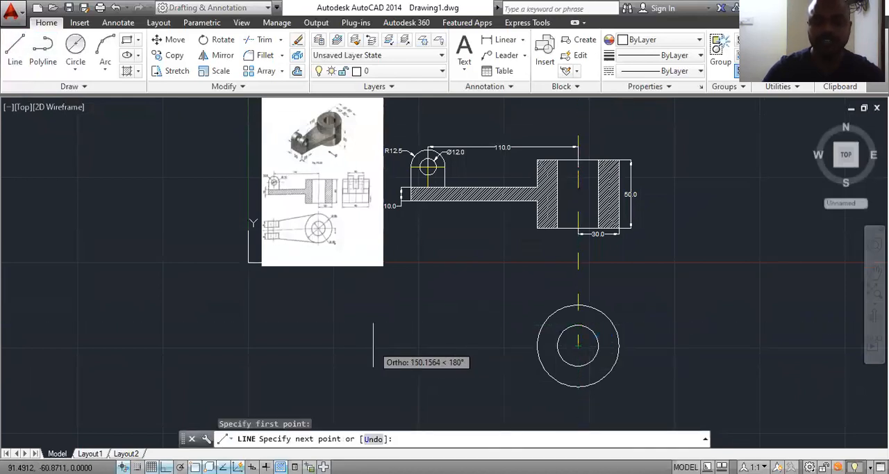
type("110")
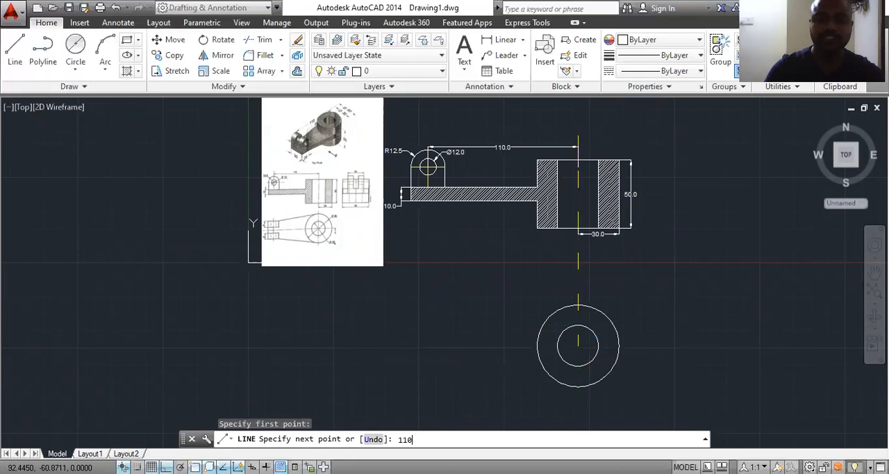
key("Return")
key("Escape")
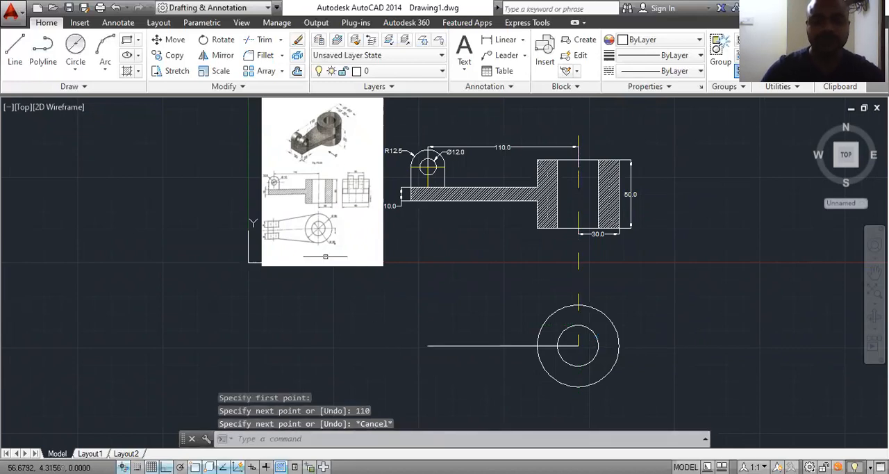
Step: Draw a further 12.5 long line leftward from the horizontal line's free end to the arm's outer end
scroll(307, 277, "up", 2)
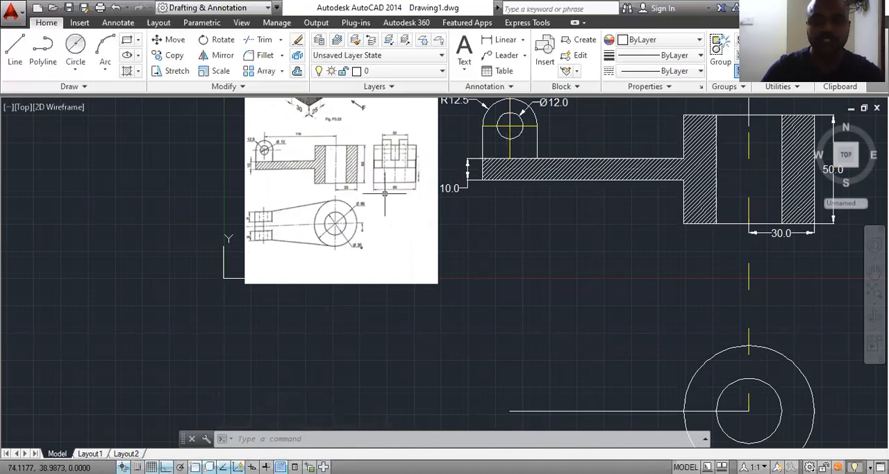
scroll(512, 307, "down", 3)
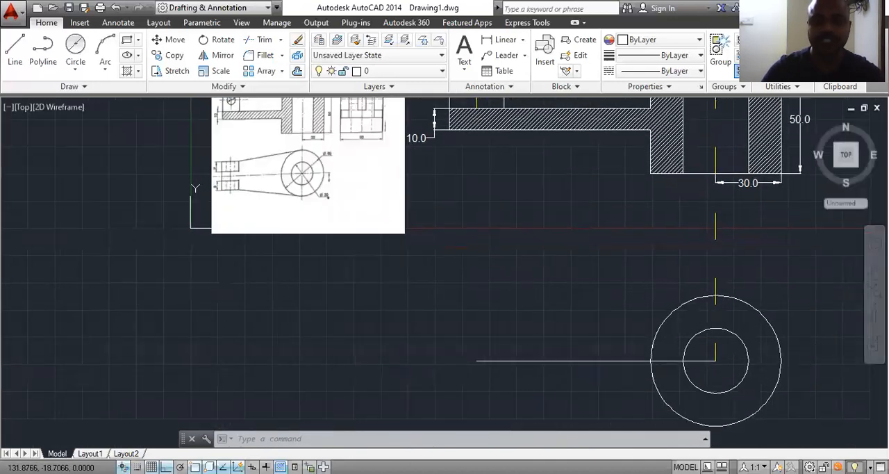
left_click(14, 52)
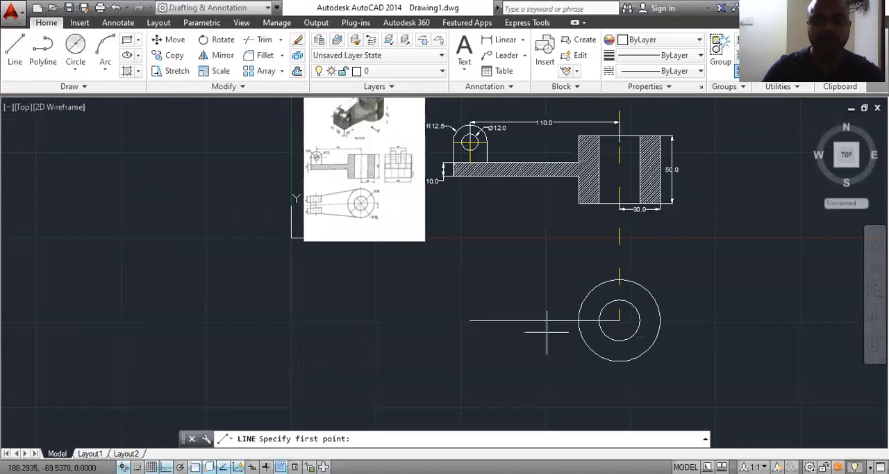
left_click(470, 321)
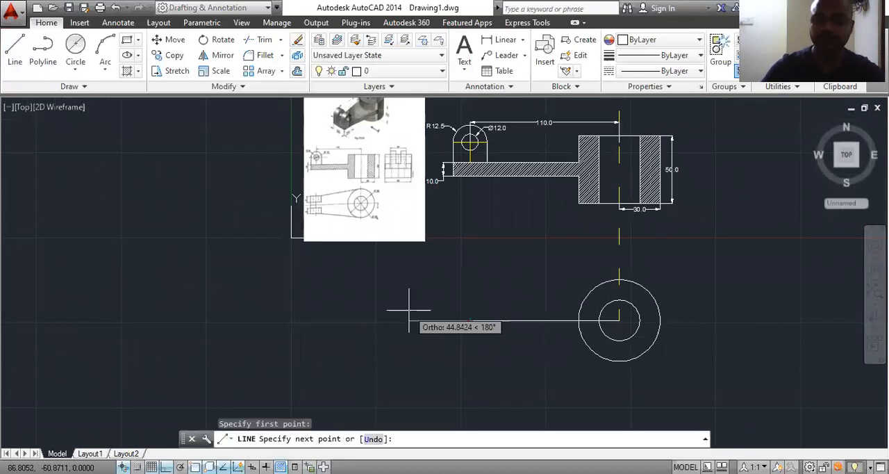
type("12.5")
key("Return")
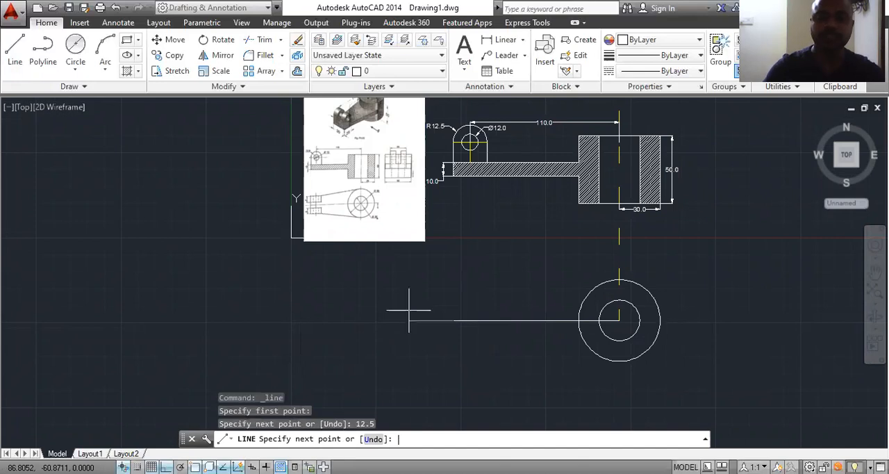
key("Escape")
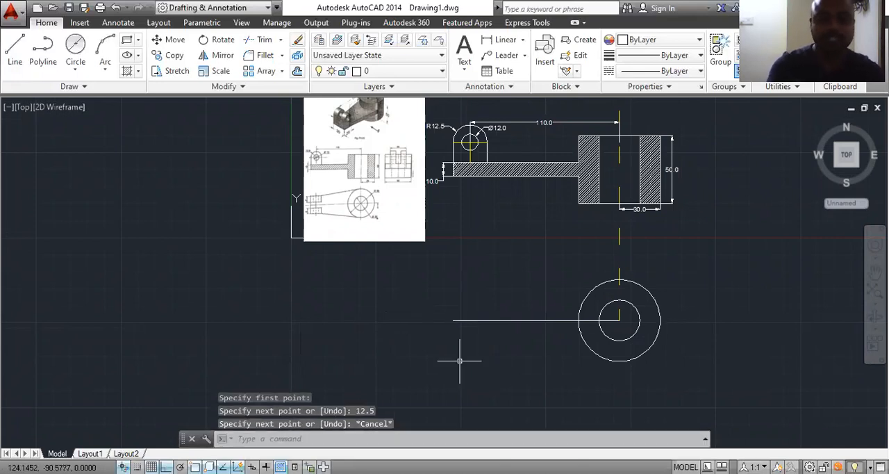
Step: Join the two collinear horizontal lines of the top view into a single line
type("join")
key("Return")
left_click(552, 321)
left_click(464, 320)
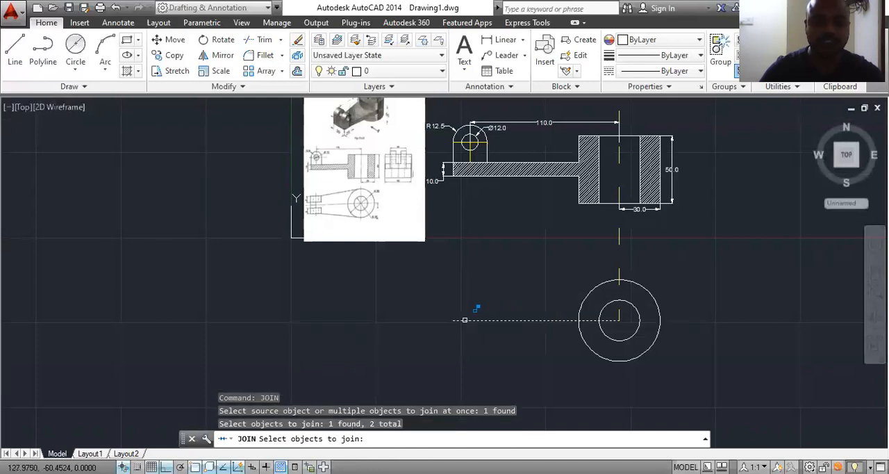
key("Return")
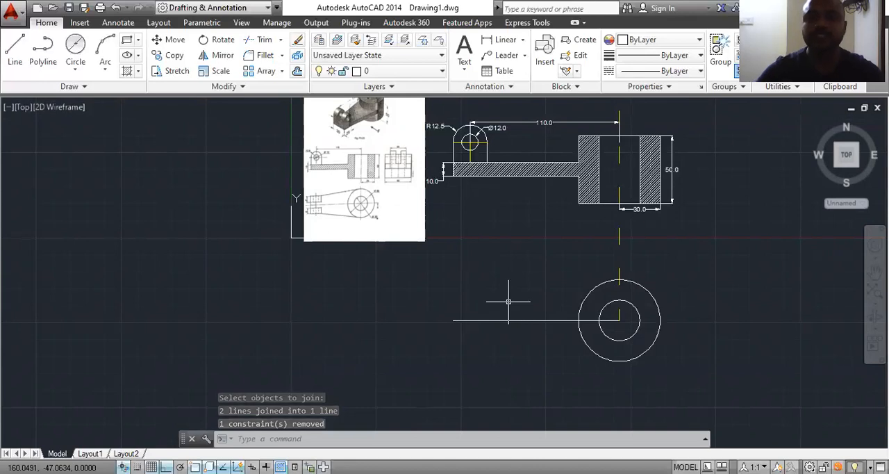
Step: Examine the forked end in the reference image's top view and compare it with the front and side views
scroll(340, 197, "up", 5)
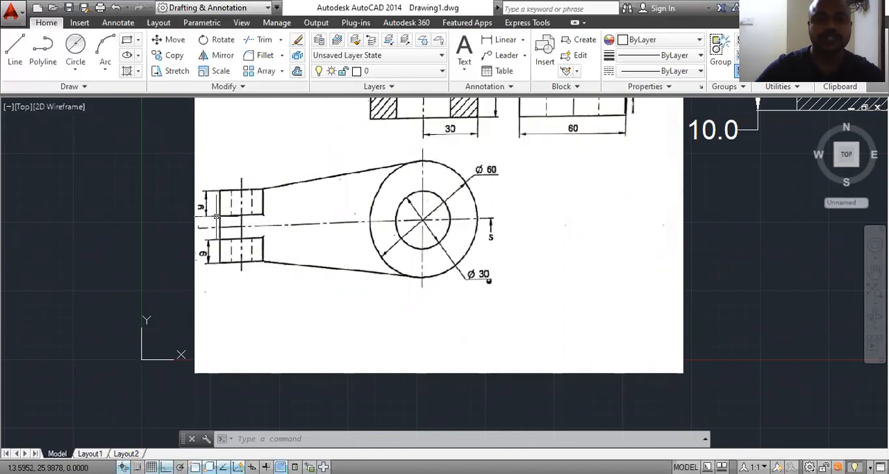
scroll(209, 218, "down", 2)
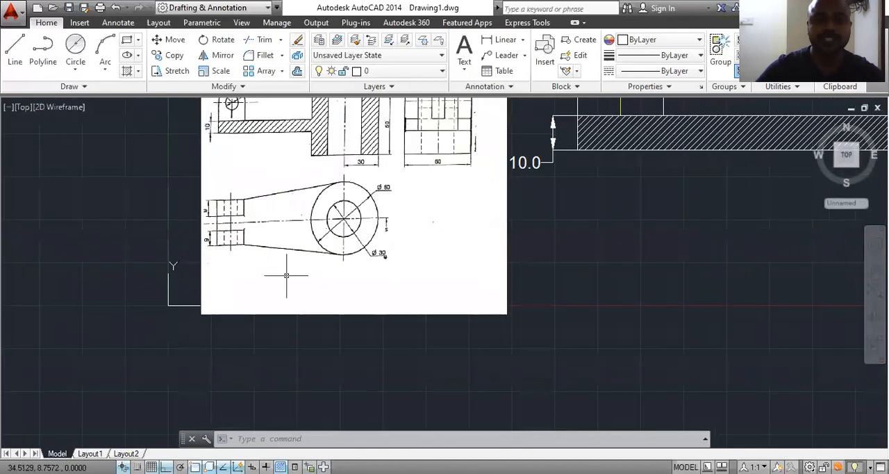
scroll(227, 207, "up", 2)
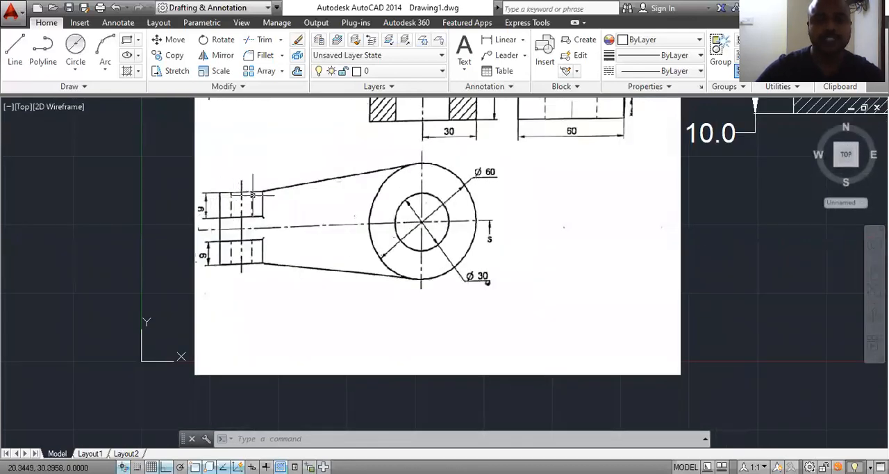
scroll(300, 262, "down", 4)
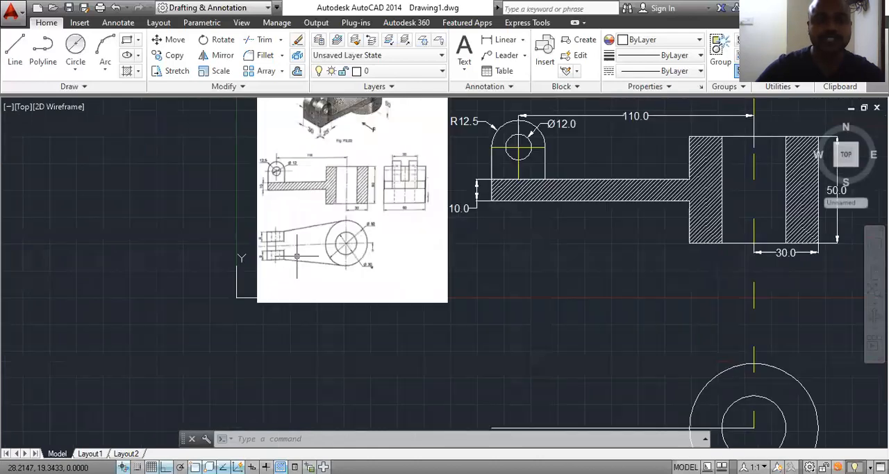
scroll(276, 171, "up", 3)
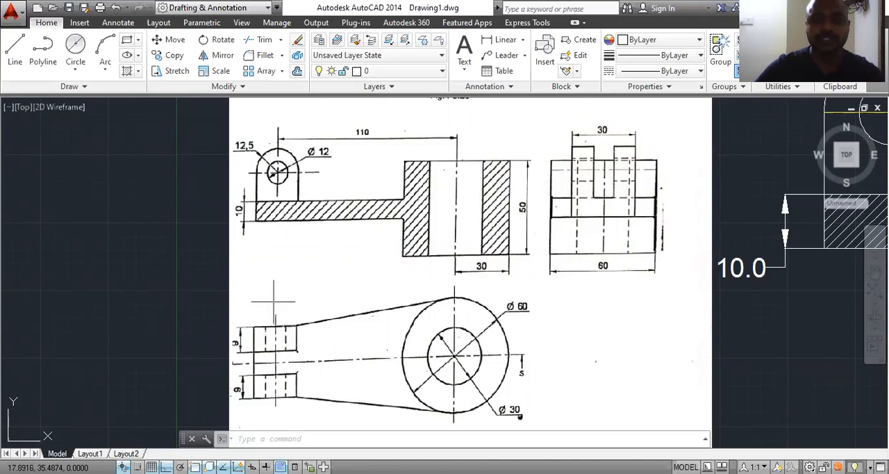
scroll(277, 252, "down", 6)
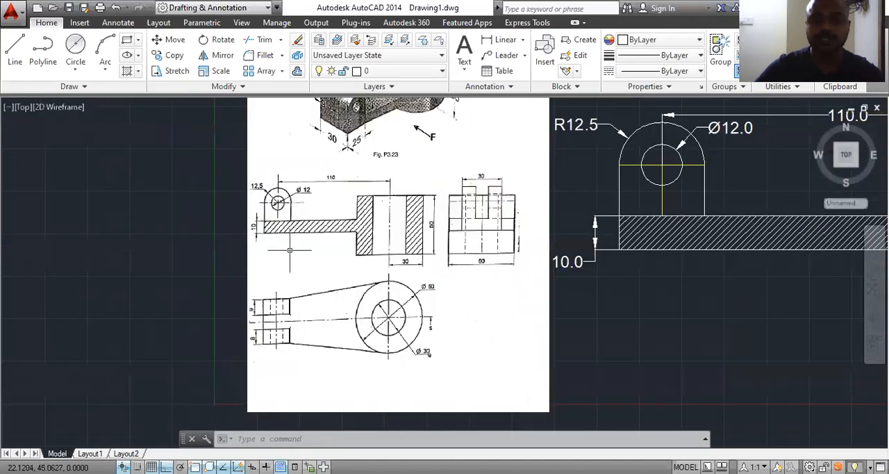
middle_click_drag(470, 355, 441, 306)
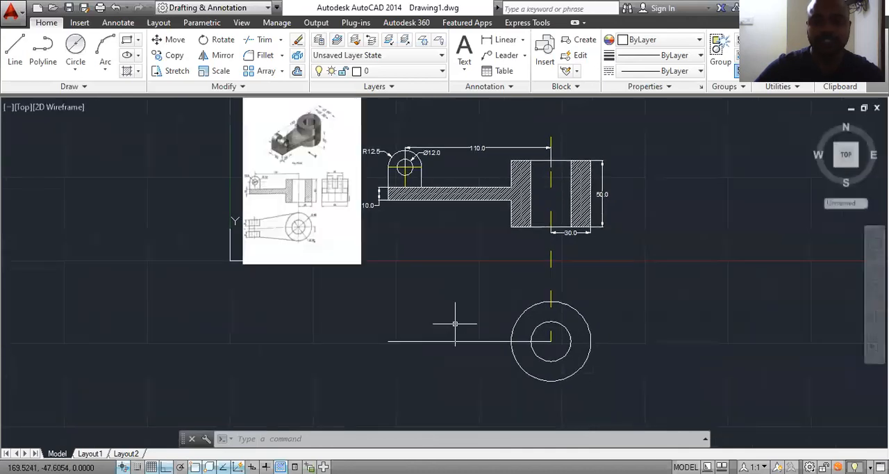
Step: Start a line for the top view's forked end and check the reference image for its overall width and prong thickness
left_click(11, 63)
scroll(413, 331, "up", 2)
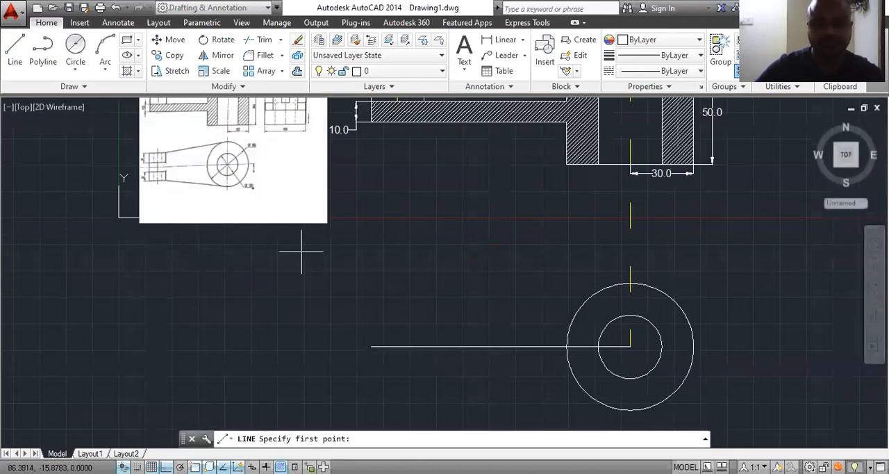
scroll(149, 171, "up", 6)
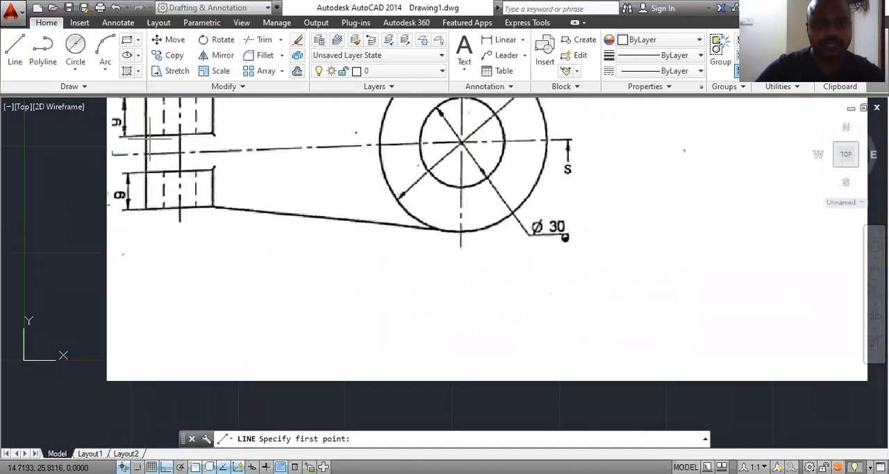
scroll(297, 286, "down", 4)
scroll(326, 277, "down", 4)
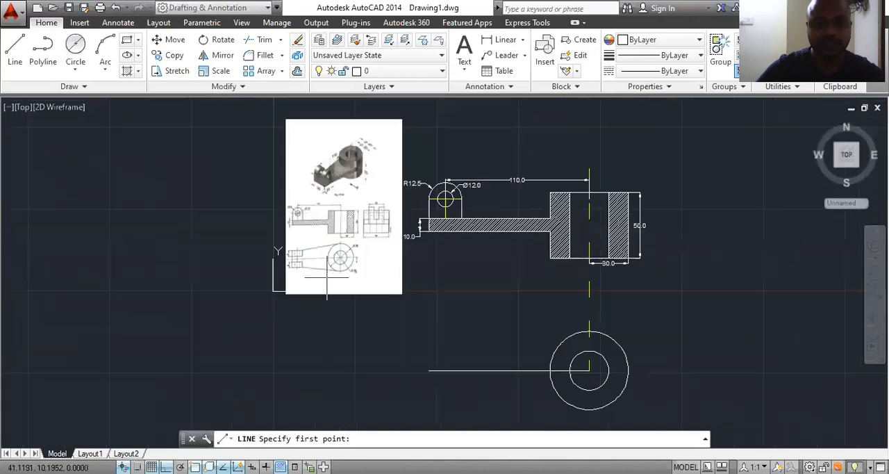
scroll(334, 179, "up", 6)
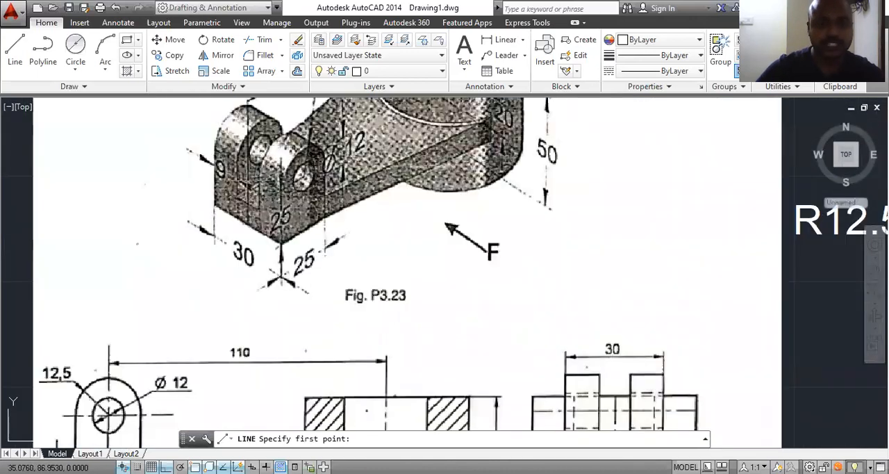
middle_click_drag(250, 188, 279, 246)
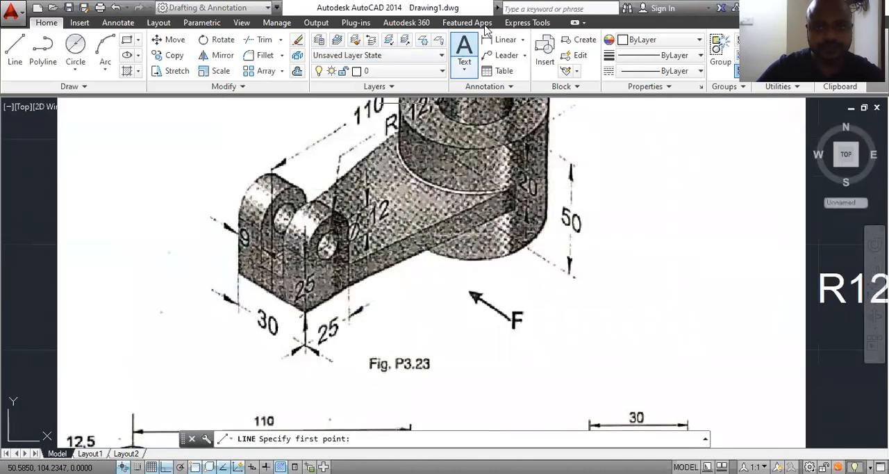
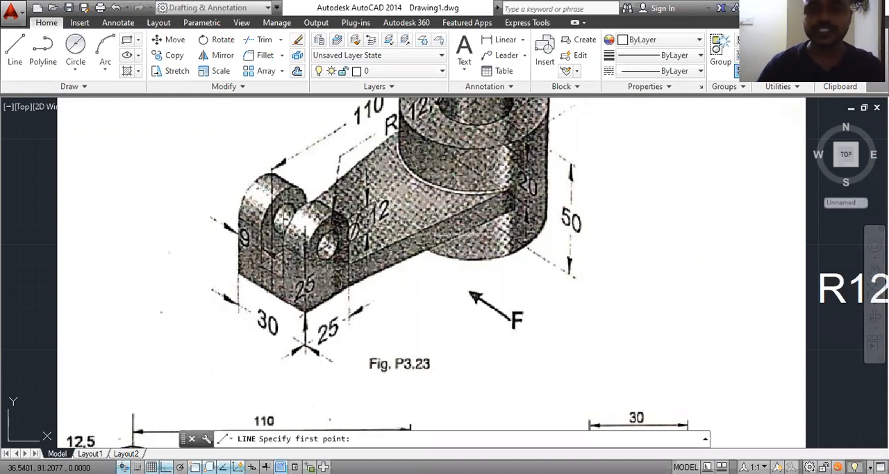
Step: Examine the reference image's pictorial, side and top views for the forked end's overall width and prong thickness
scroll(283, 213, "down", 5)
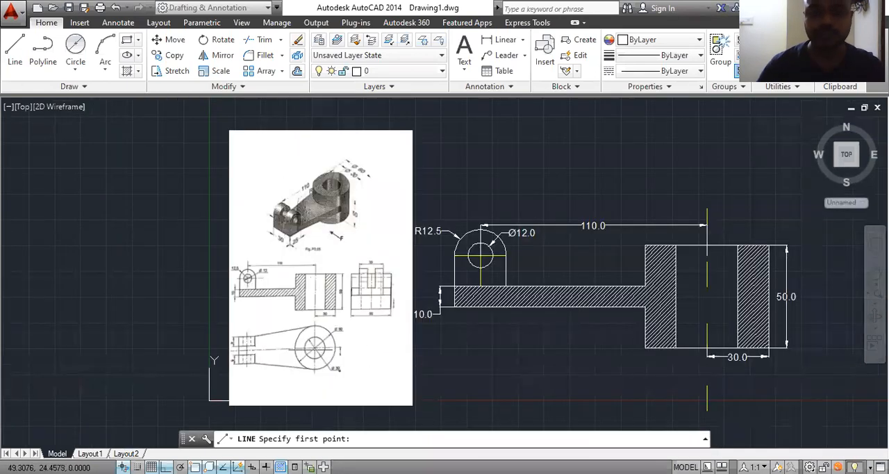
scroll(234, 361, "up", 4)
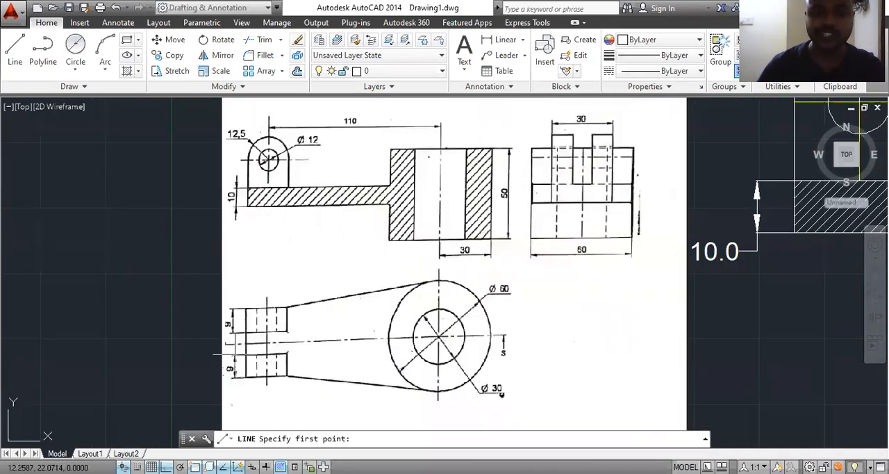
scroll(236, 357, "up", 2)
scroll(235, 355, "down", 4)
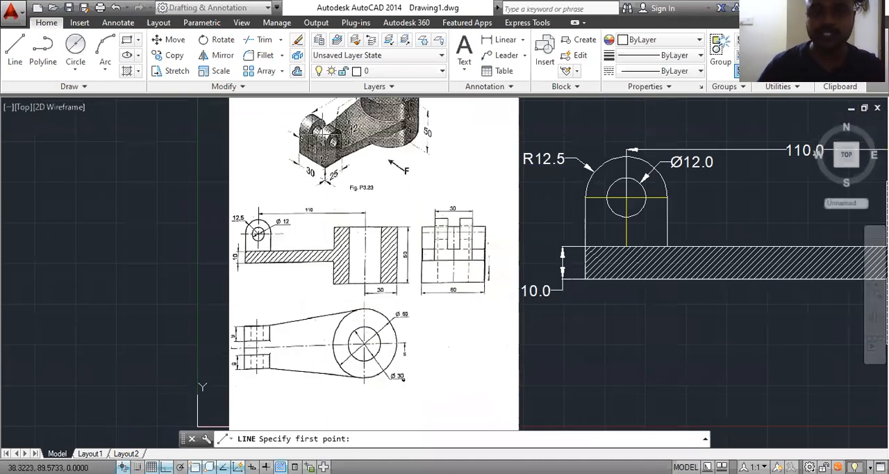
scroll(324, 132, "up", 4)
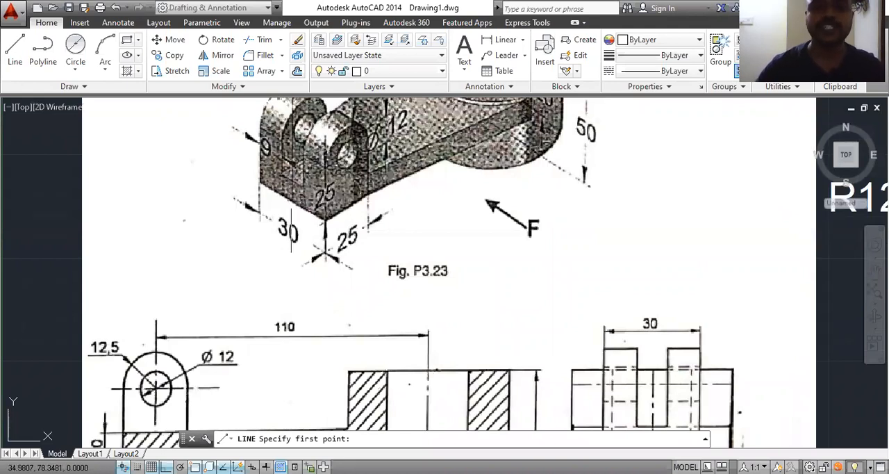
scroll(233, 207, "down", 6)
middle_click_drag(533, 341, 484, 125)
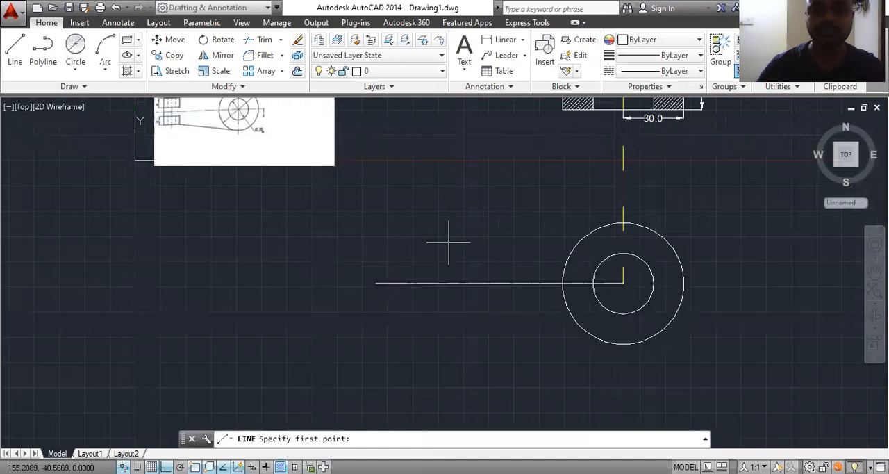
middle_click_drag(442, 298, 463, 353)
scroll(191, 165, "up", 2)
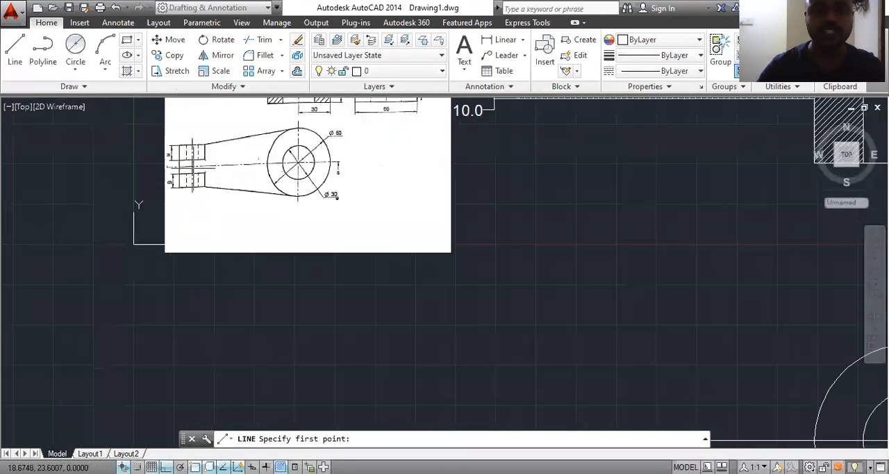
scroll(182, 175, "down", 2)
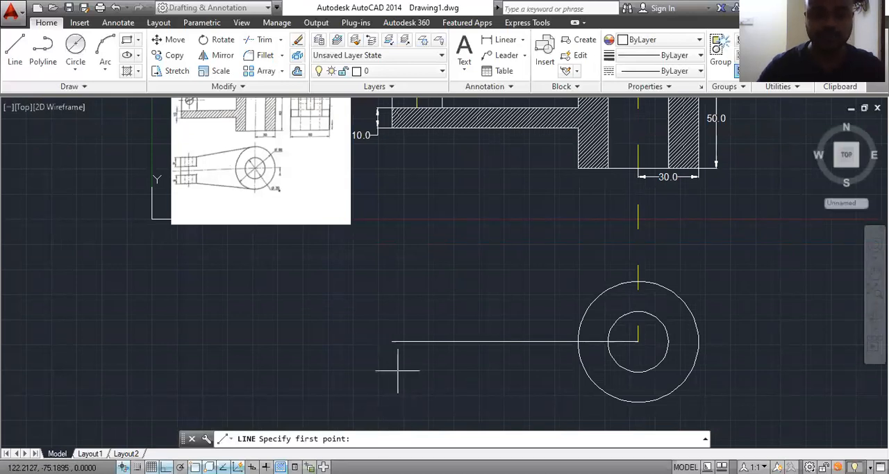
Step: Draw a 6 long line up from the arm line's outer end and a 25 long line rightward from it
left_click(392, 341)
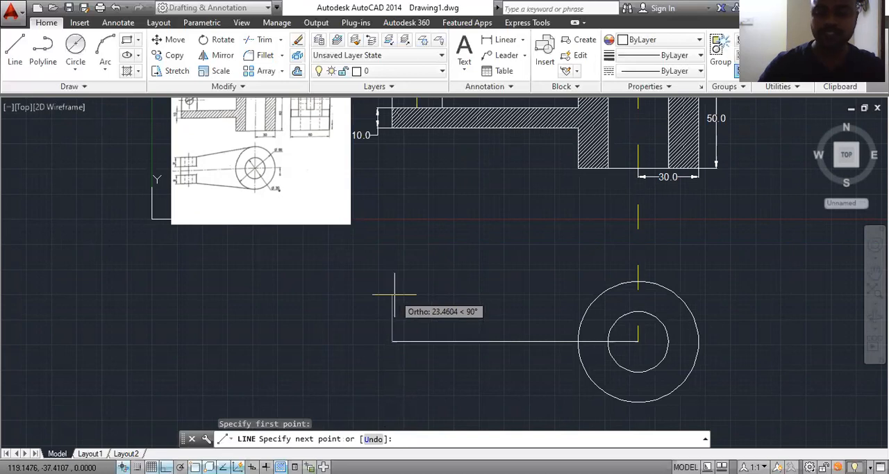
type("6")
key("Return")
scroll(177, 170, "up", 4)
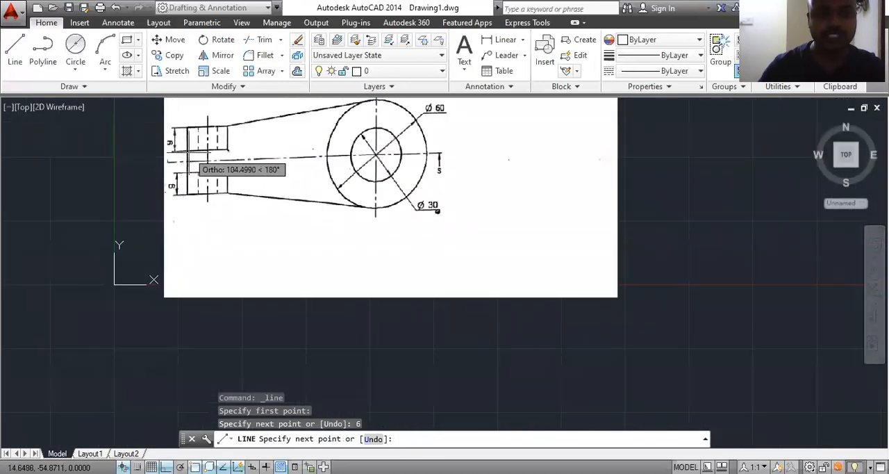
scroll(142, 305, "down", 2)
middle_click_drag(393, 332, 376, 210)
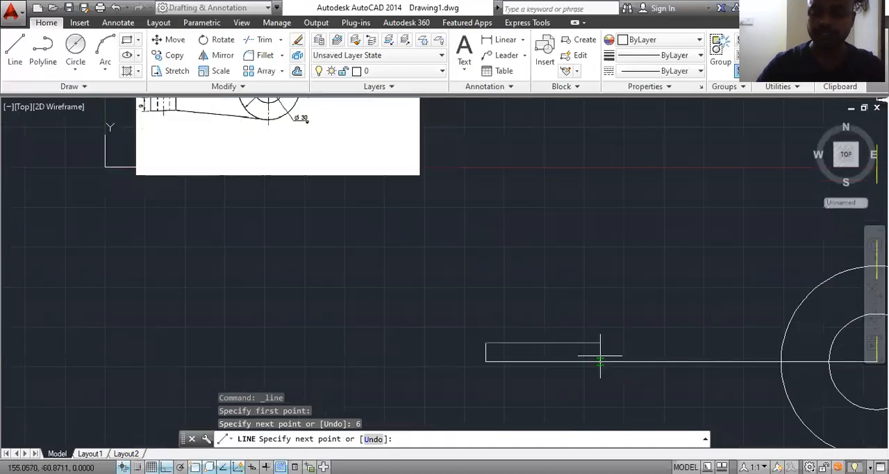
type("25")
key("Return")
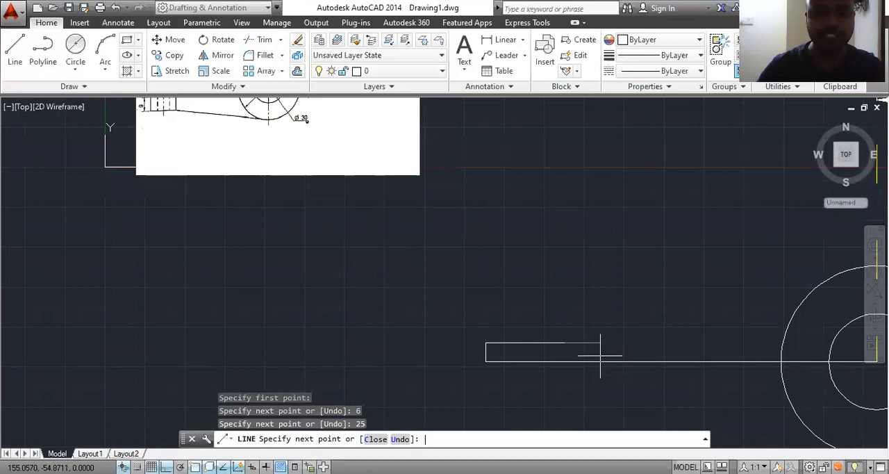
Step: Complete the upper prong's rectangle with a 9 long line up, 25 back leftward and 9 down
middle_click_drag(558, 389, 565, 377)
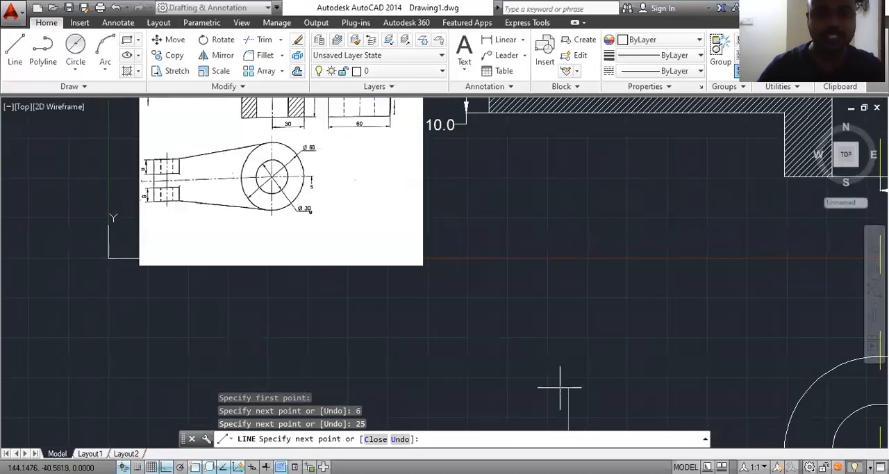
scroll(559, 311, "down", 2)
scroll(560, 310, "down", 1)
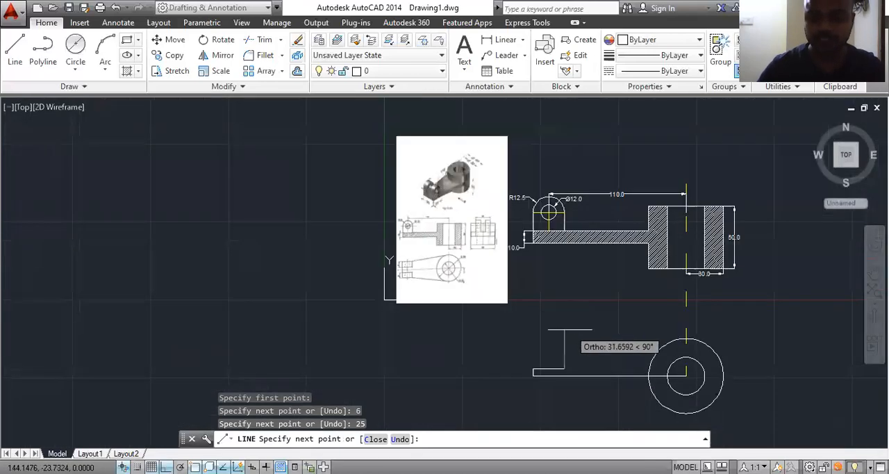
type("9")
key("Return")
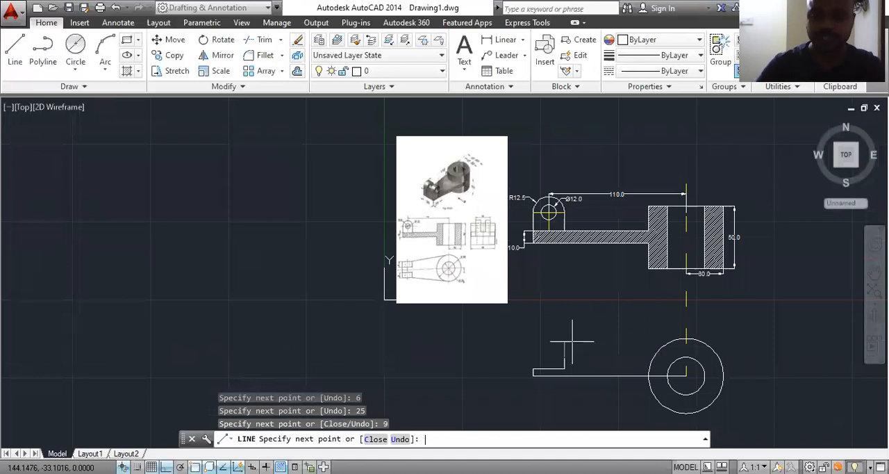
type("25")
key("Return")
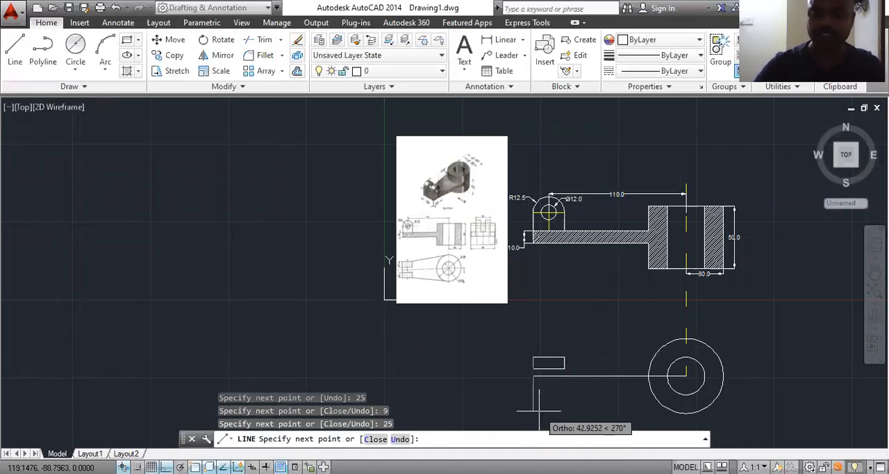
key("Escape")
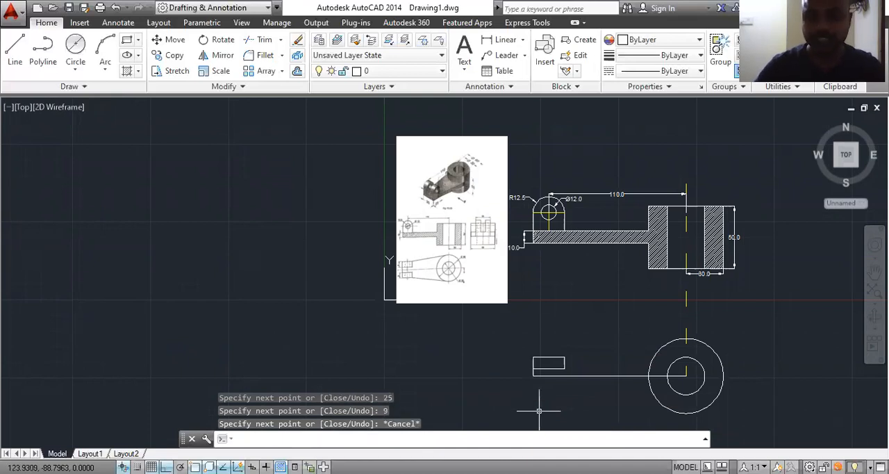
Step: Mirror the upper prong's rectangle about the top view's horizontal centre line, keeping the original
scroll(538, 410, "up", 3)
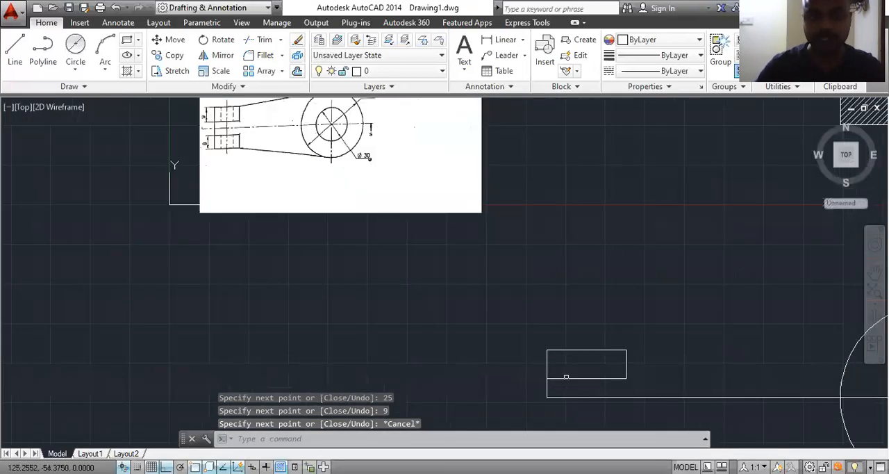
scroll(571, 325, "down", 2)
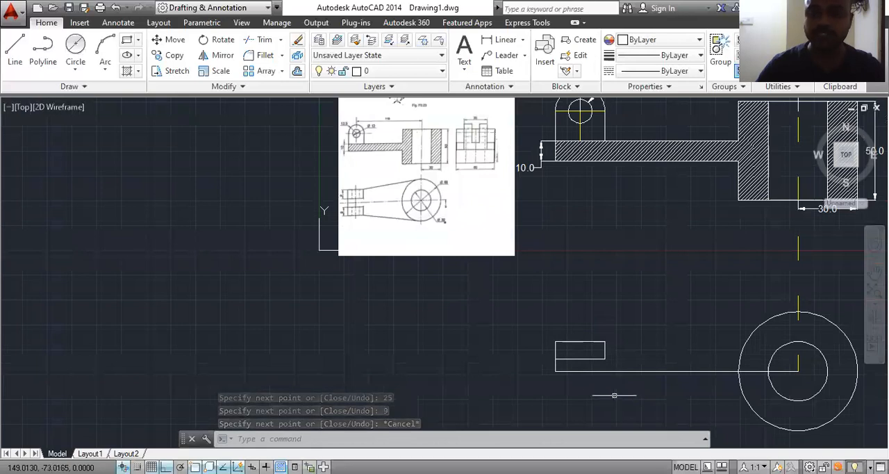
middle_click_drag(613, 394, 520, 349)
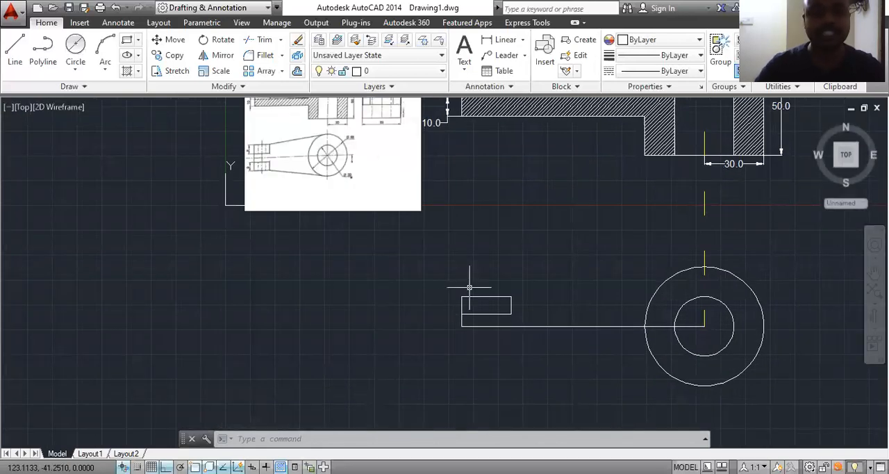
left_click(518, 285)
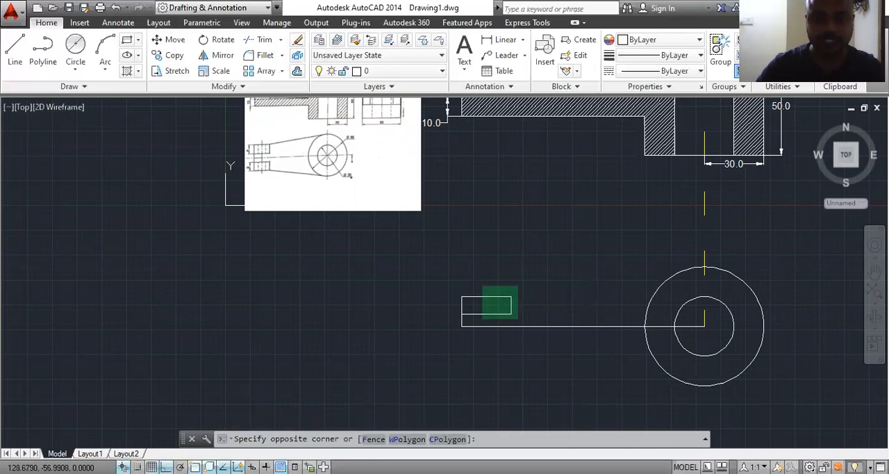
left_click(457, 313)
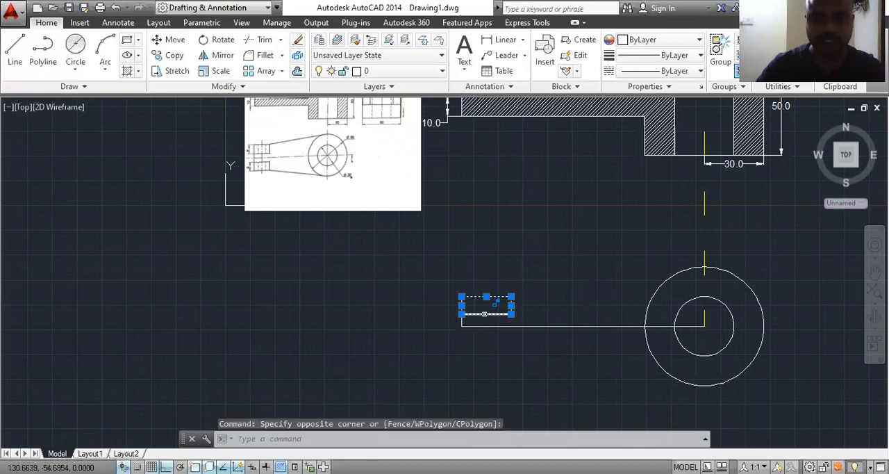
left_click(221, 55)
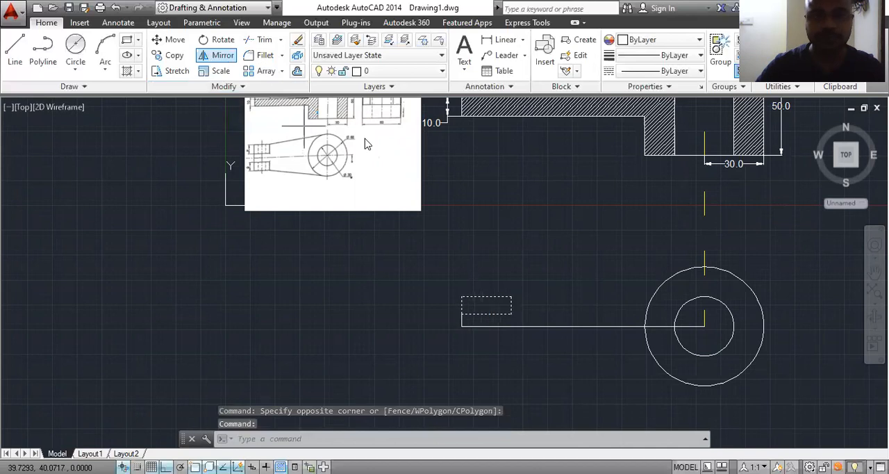
left_click(461, 326)
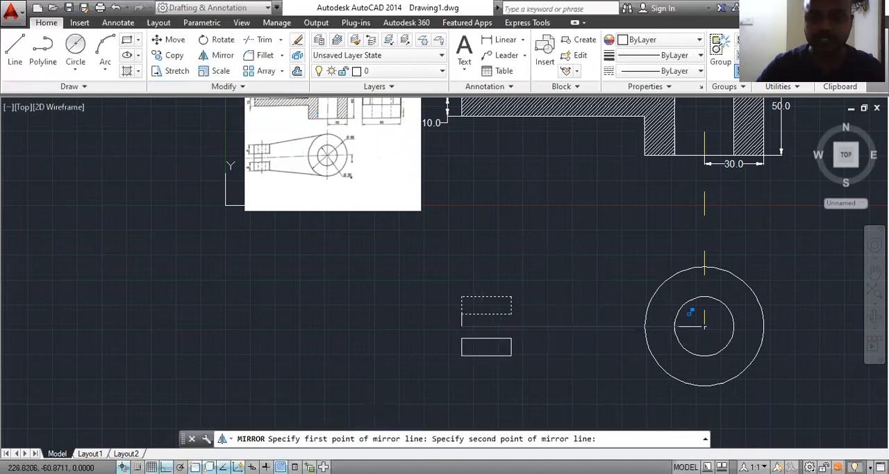
left_click(704, 325)
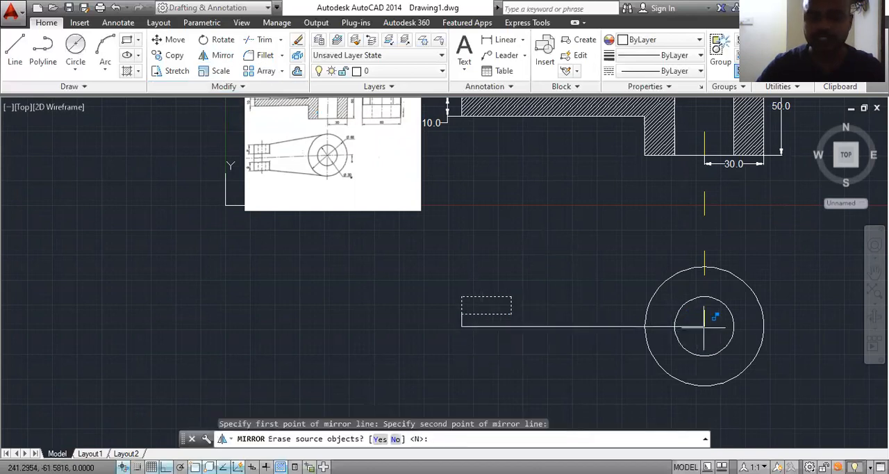
key("Return")
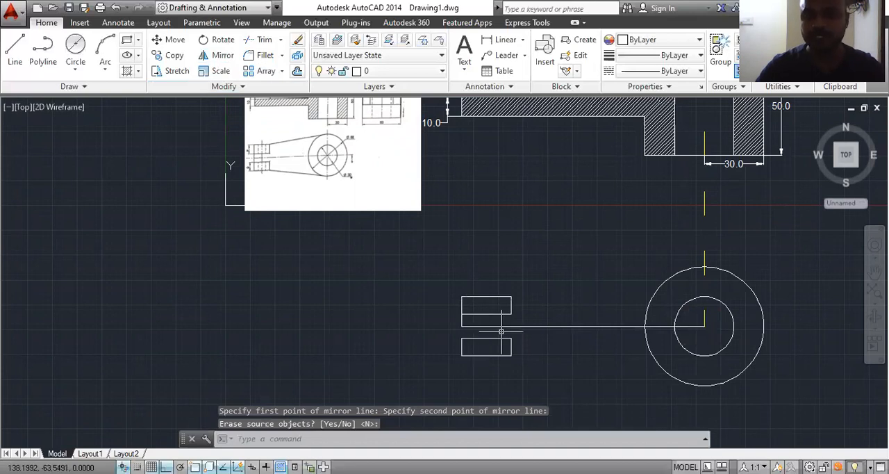
Step: Extend the short vertical end line between the prongs down to the lower prong's rectangle
scroll(485, 329, "up", 2)
scroll(479, 330, "down", 2)
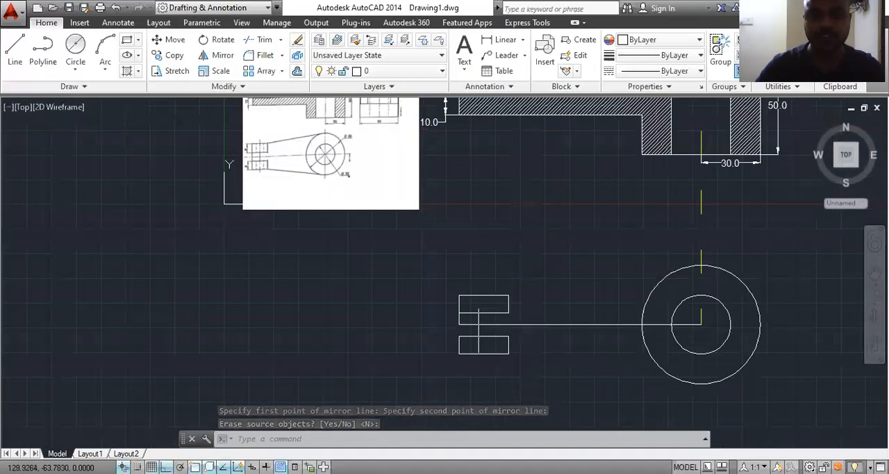
scroll(479, 330, "up", 2)
scroll(476, 334, "down", 4)
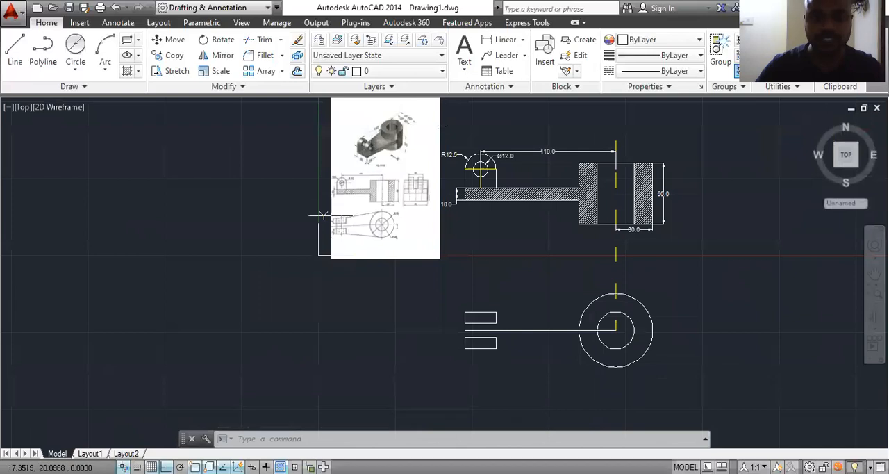
scroll(331, 221, "up", 5)
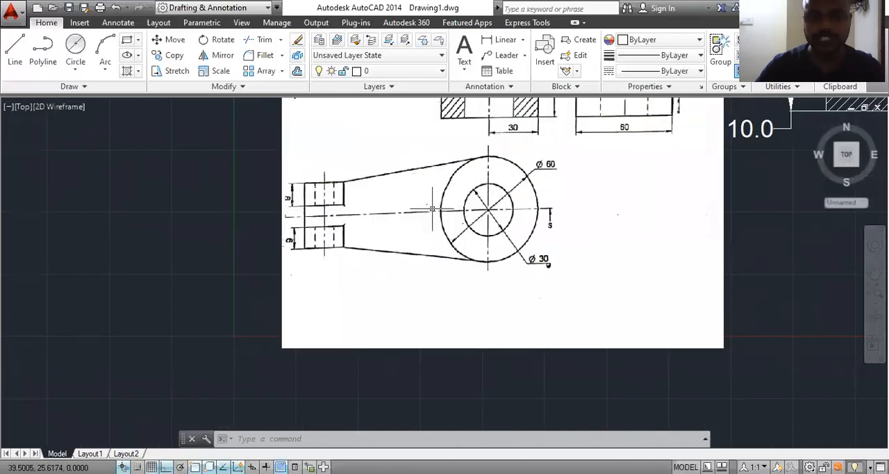
scroll(434, 208, "down", 4)
middle_click_drag(613, 395, 484, 341)
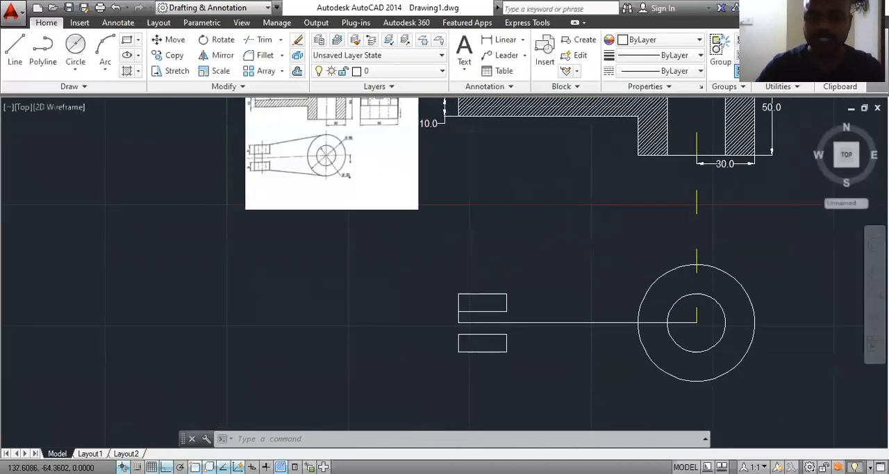
scroll(494, 329, "up", 2)
type("ex")
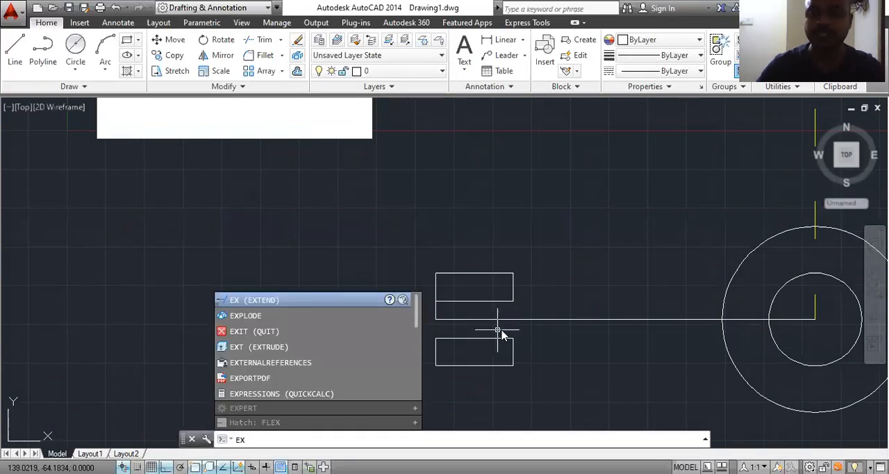
key("Return")
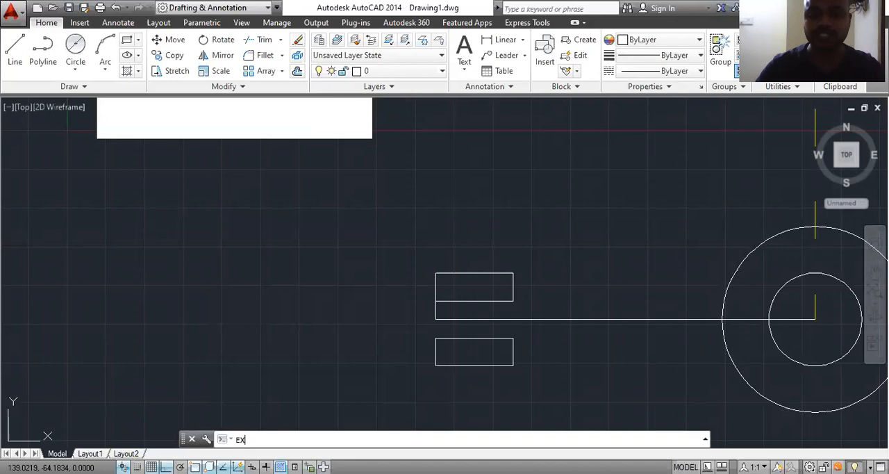
scroll(427, 328, "down", 1)
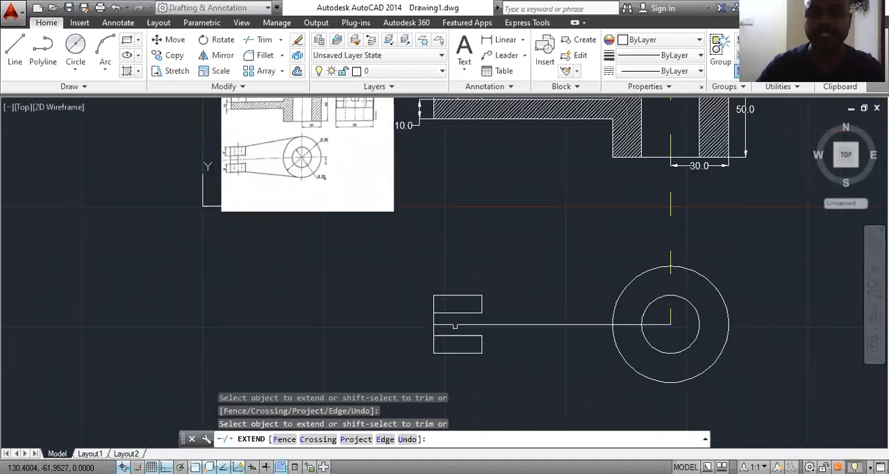
key("Escape")
Step: Draw the arm's upper tapered edge with Ortho off, from the upper prong's outer inner-end corner tangent to the large circle
scroll(280, 159, "up", 4)
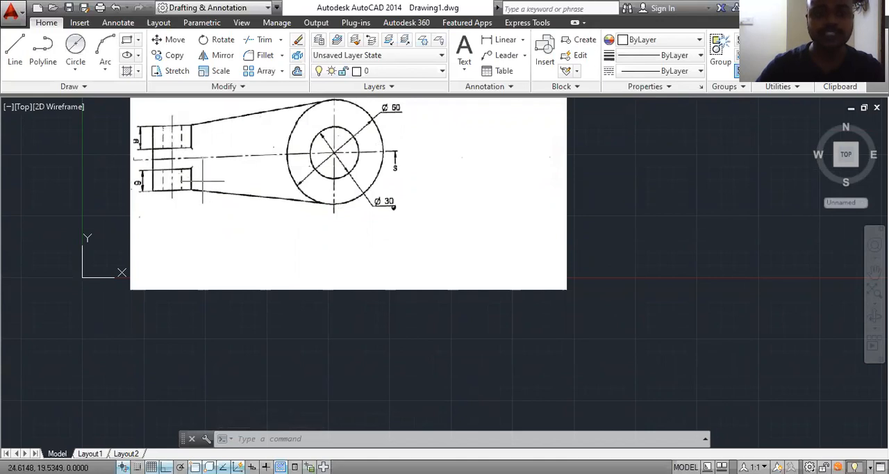
scroll(348, 211, "down", 6)
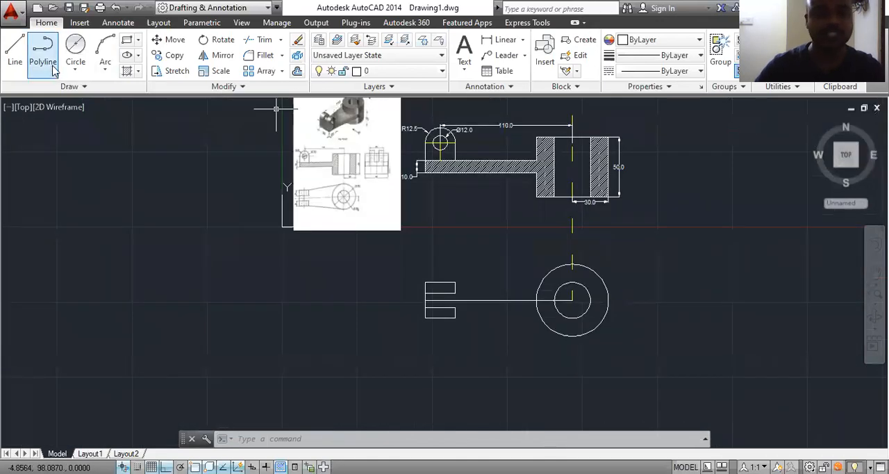
left_click(14, 49)
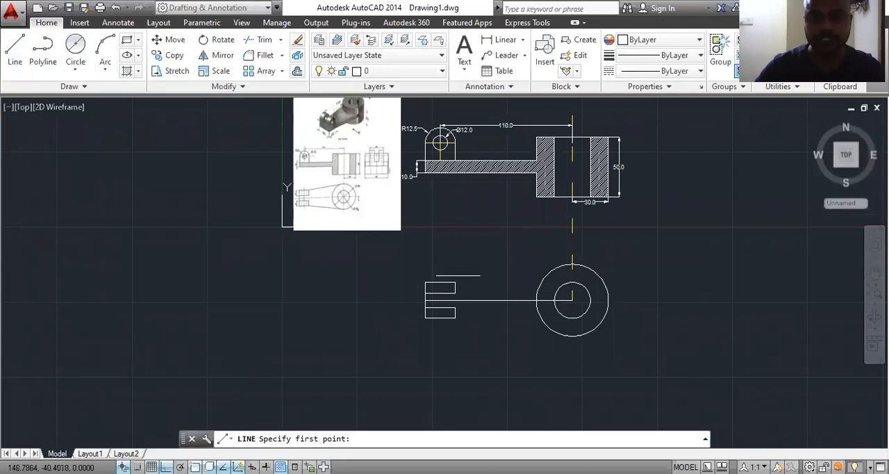
left_click(457, 282)
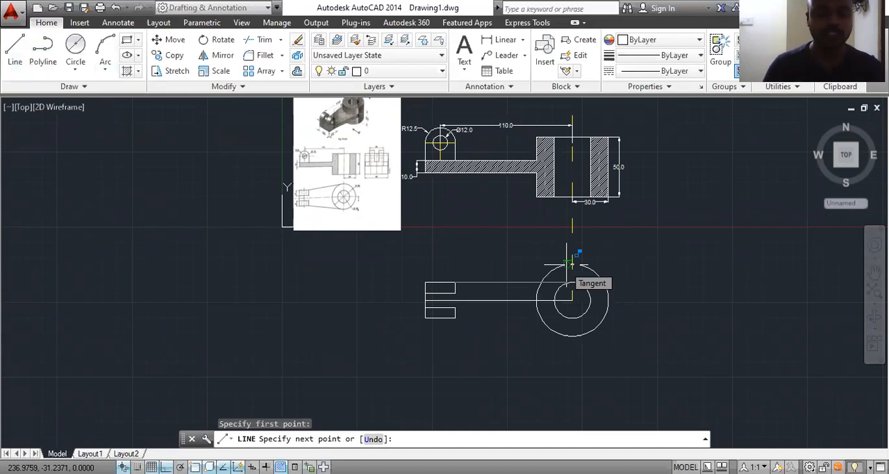
key("F8")
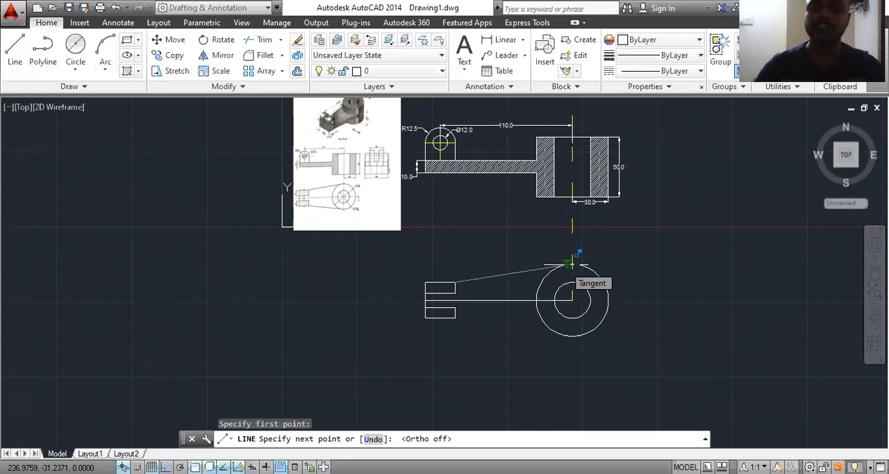
scroll(546, 273, "up", 5)
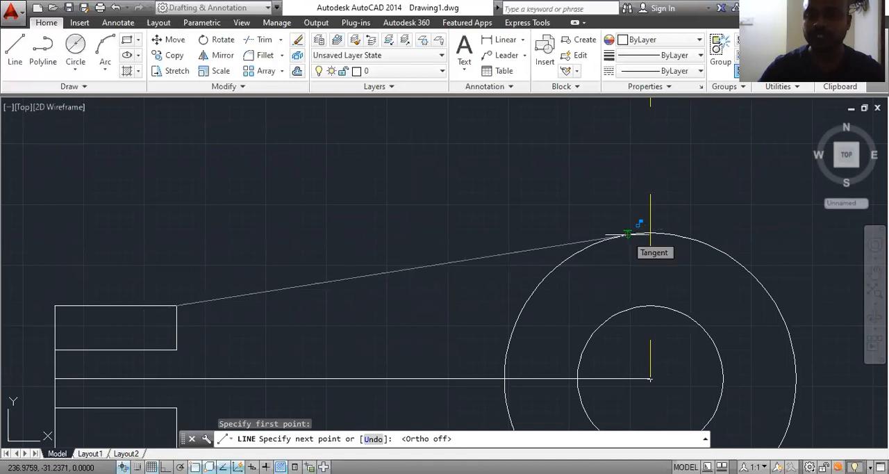
left_click(627, 235)
key("Escape")
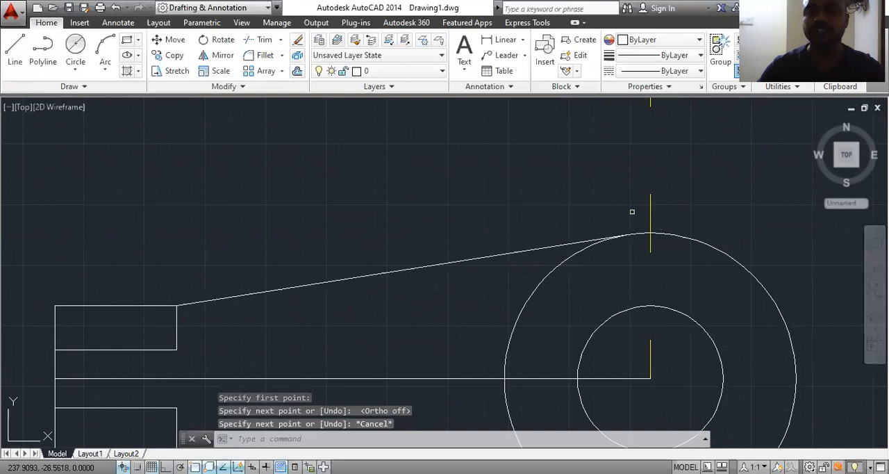
Step: Draw the arm's lower tapered edge from the lower prong's bottom corner nearest the boss, tangent to the underside of the large circle
scroll(631, 209, "down", 3)
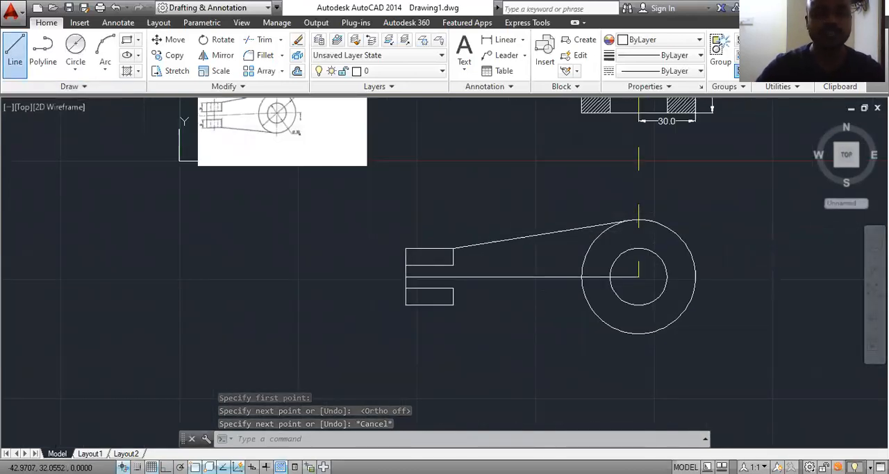
left_click(14, 47)
left_click(453, 305)
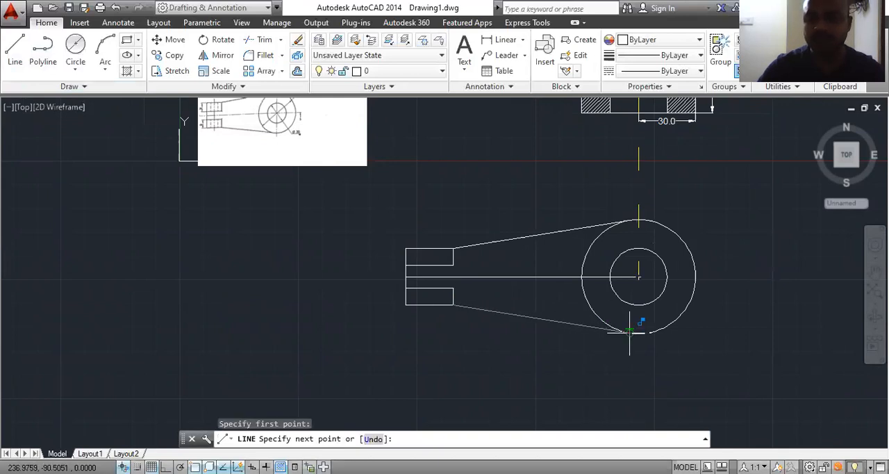
left_click(630, 332)
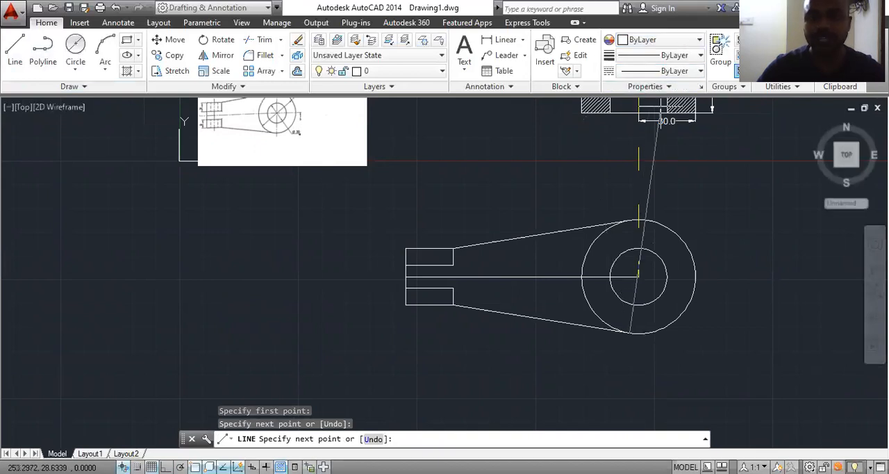
key("Escape")
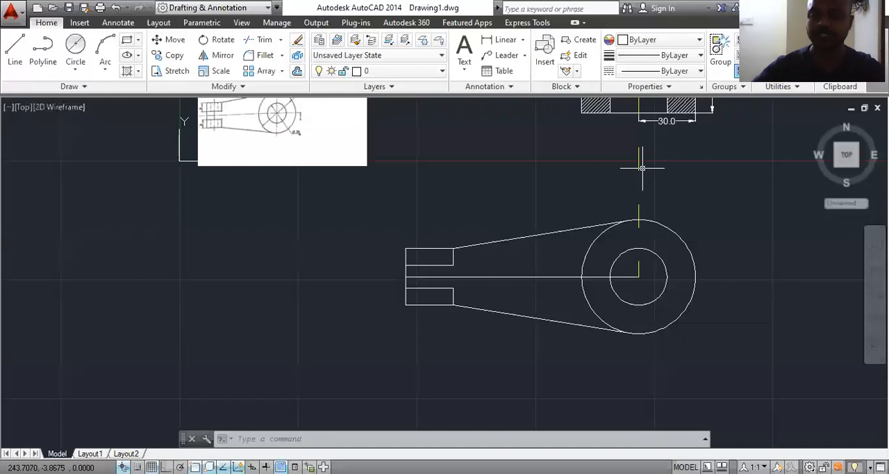
Step: Add a vertical linear dimension for the upper prong's width, placed outside the free end of the top view
scroll(406, 274, "up", 4)
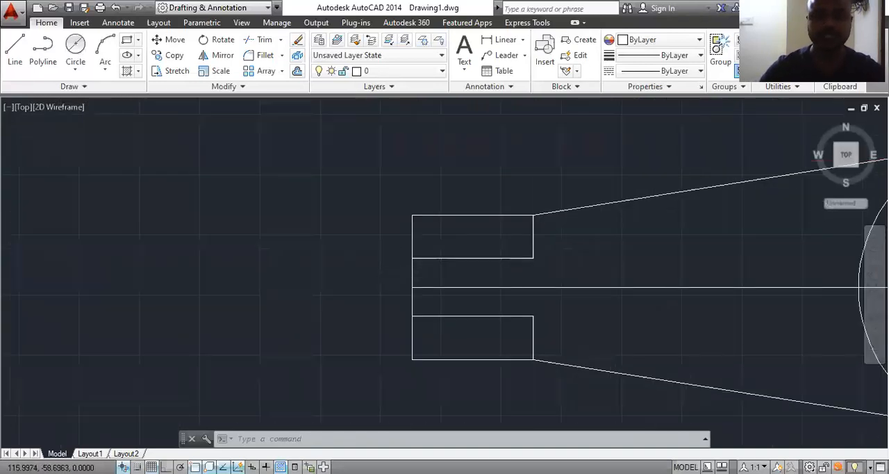
scroll(332, 253, "down", 6)
scroll(307, 185, "up", 5)
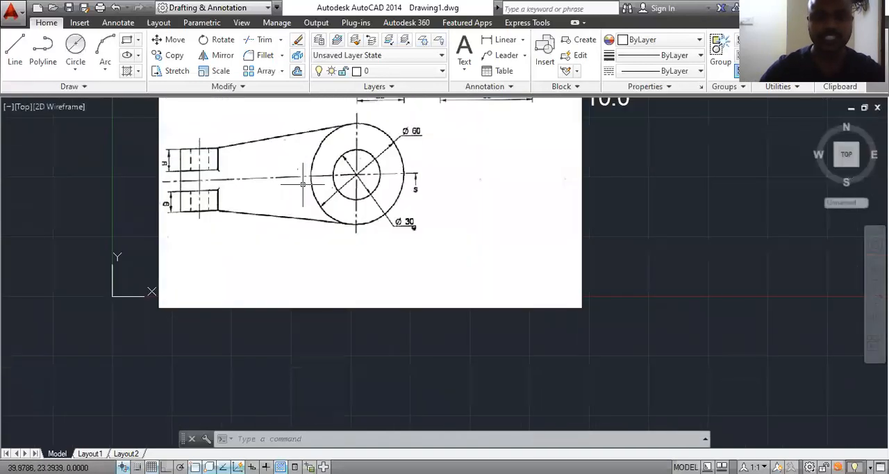
scroll(351, 214, "down", 4)
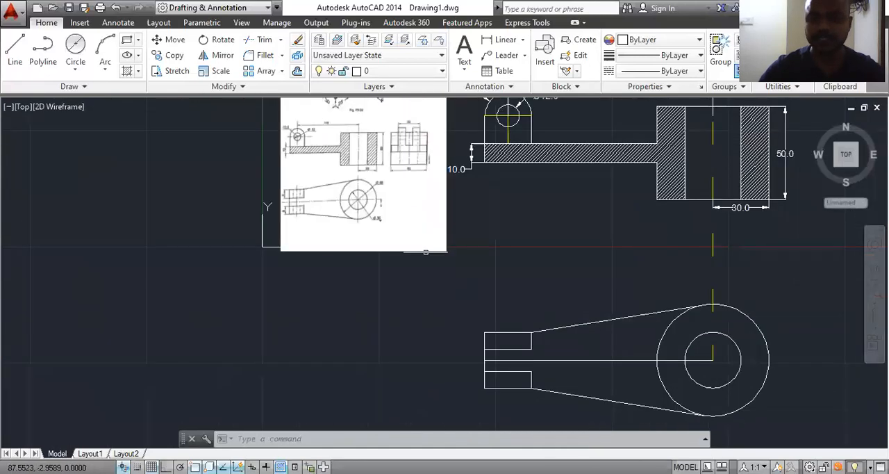
left_click(506, 39)
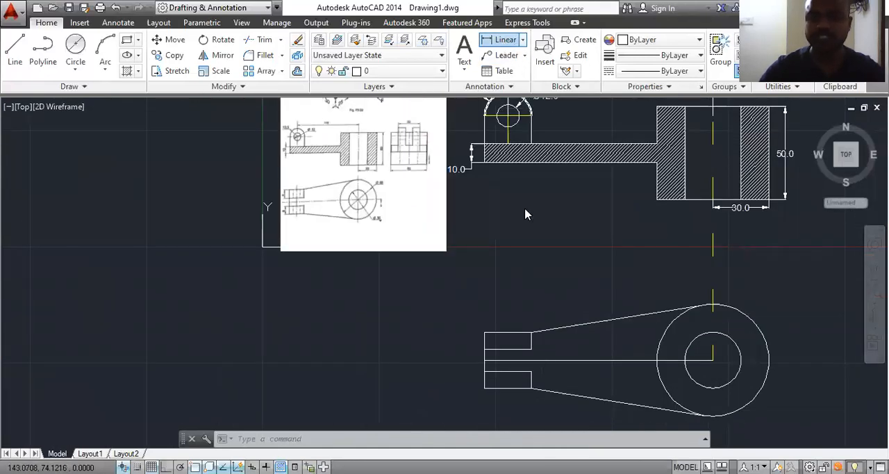
scroll(492, 346, "up", 4)
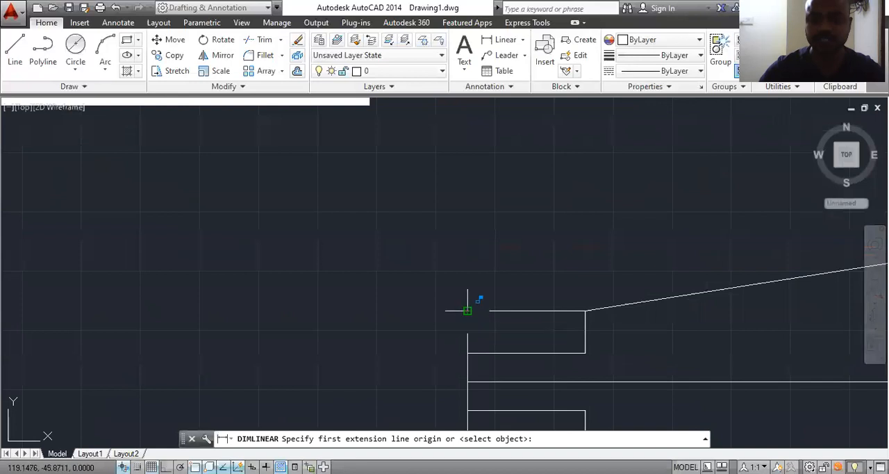
left_click(467, 310)
left_click(467, 352)
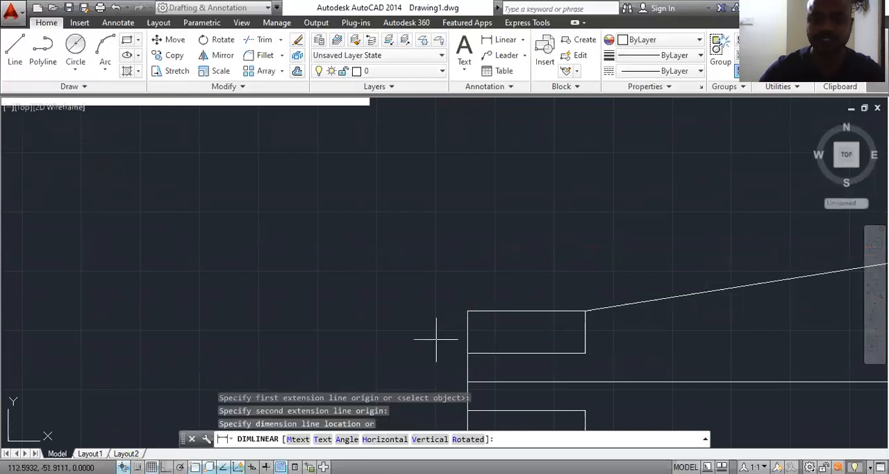
left_click(436, 340)
scroll(436, 340, "down", 4)
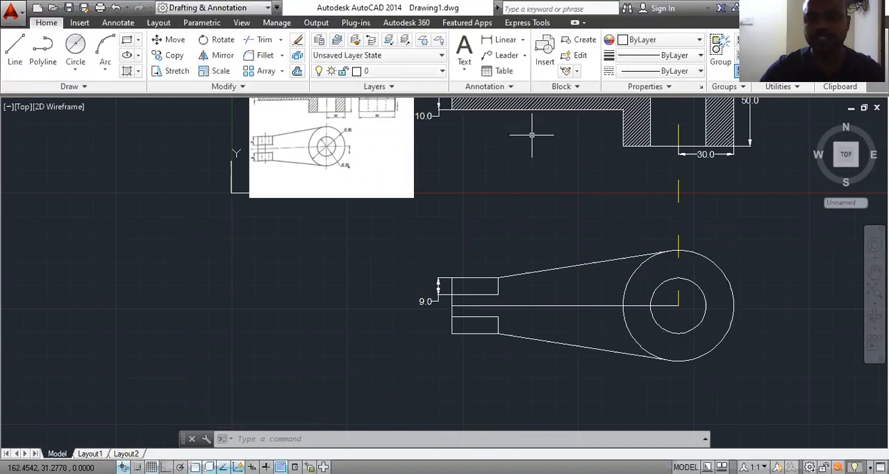
Step: Add diameter dimensions to the top view's outer and inner circles, placing them outside the boss at upper right and lower right
left_click(522, 40)
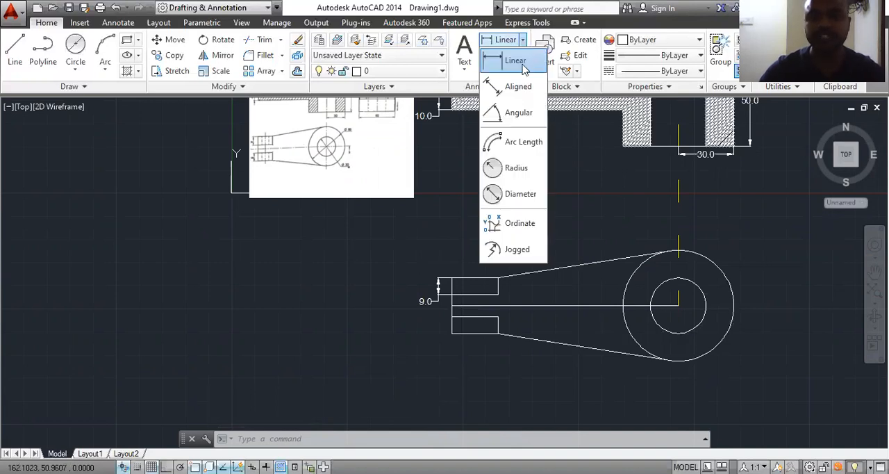
left_click(518, 195)
left_click(722, 273)
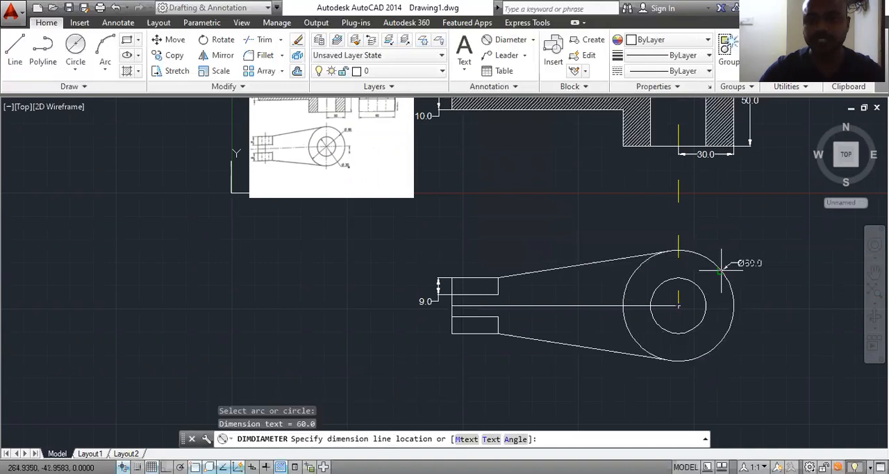
left_click(727, 221)
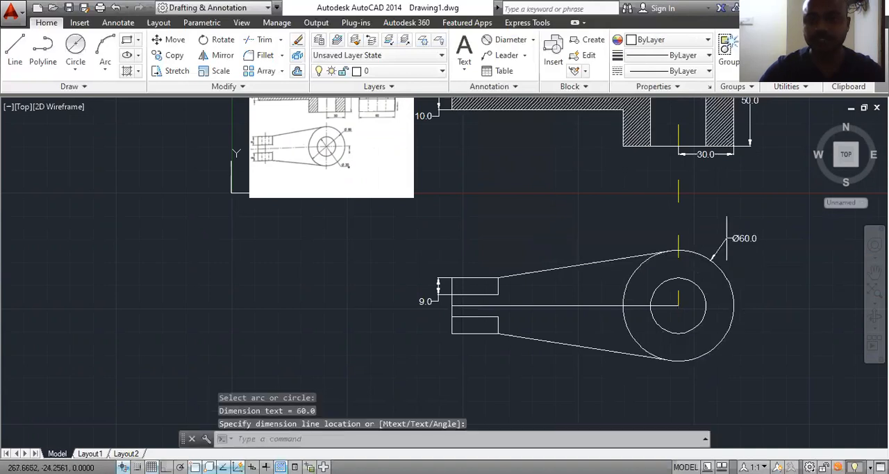
left_click(510, 40)
left_click(703, 315)
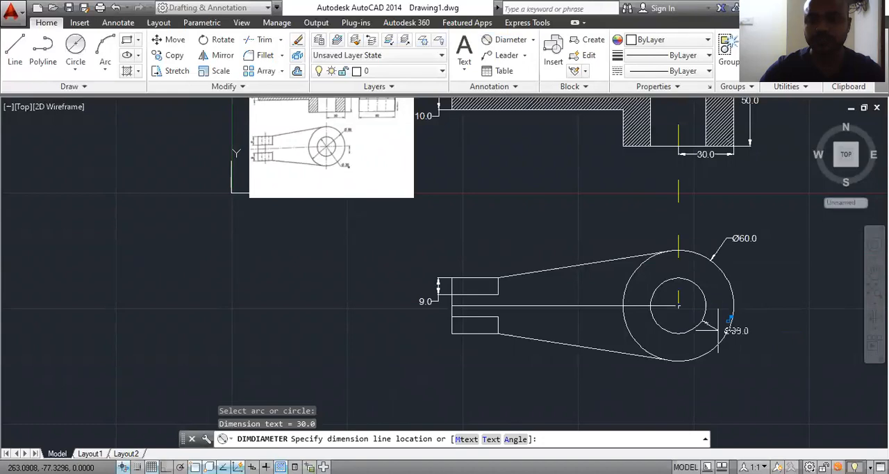
left_click(735, 353)
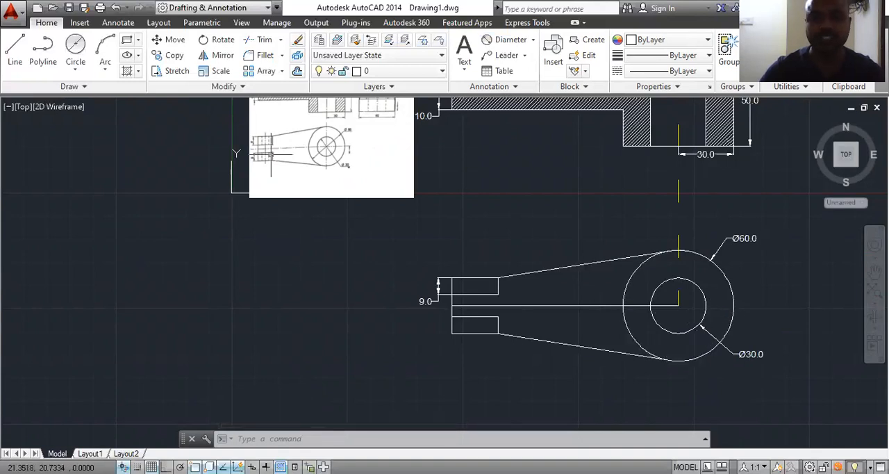
Step: Examine the side view and its dimensions in the reference image
scroll(306, 292, "down", 2)
scroll(625, 229, "up", 2)
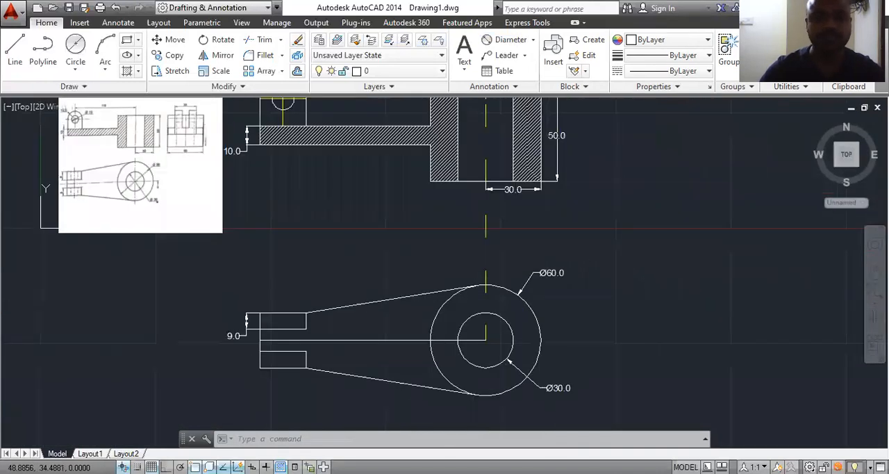
scroll(111, 132, "up", 2)
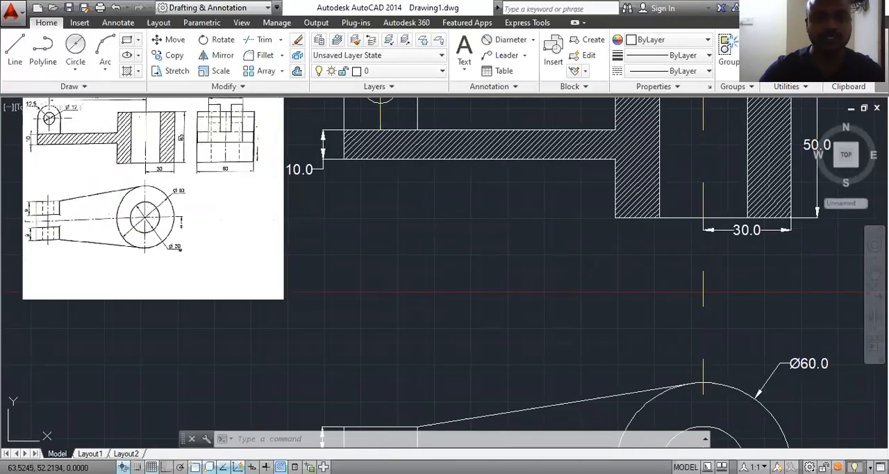
scroll(76, 139, "up", 3)
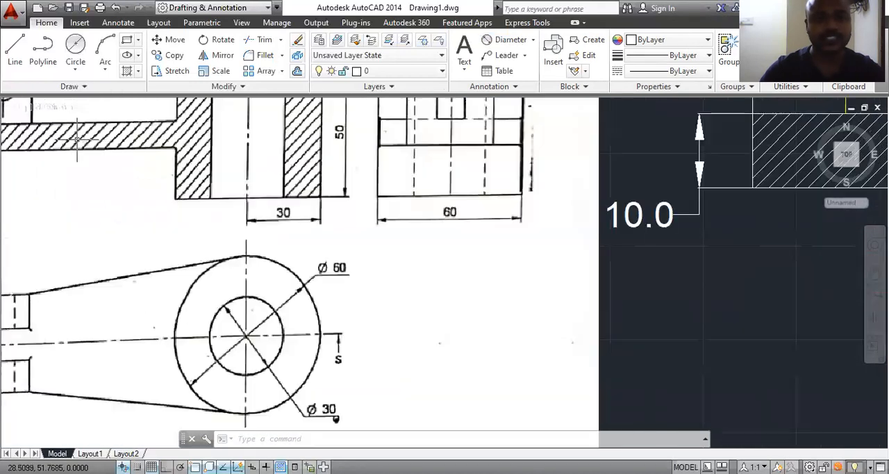
scroll(208, 167, "down", 2)
scroll(157, 178, "up", 2)
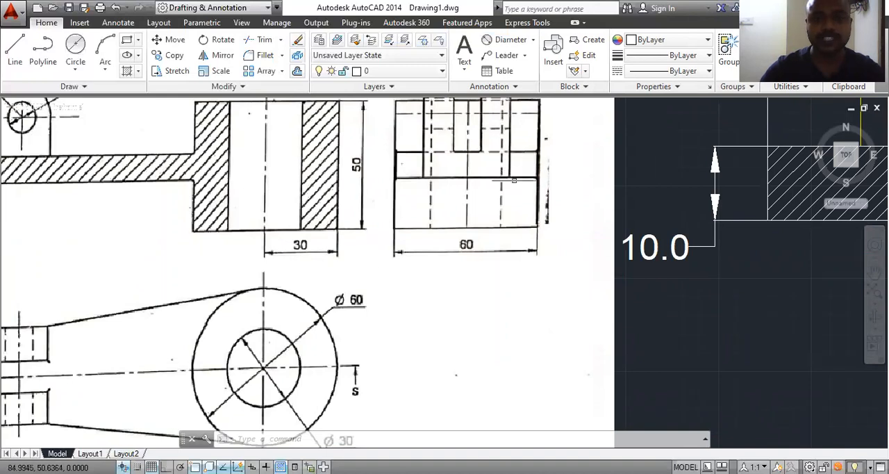
scroll(399, 242, "down", 6)
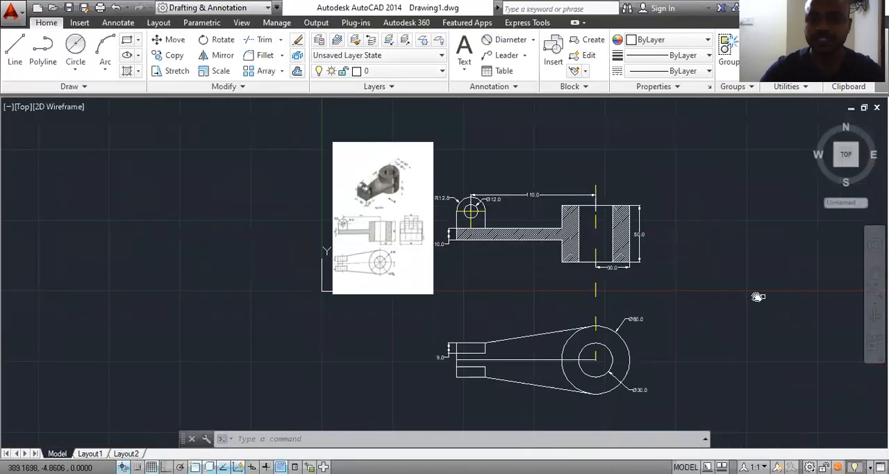
Step: Start the side view with a 60 long horizontal line, Ortho on, level with the front view's top edge and about 41 to its right
middle_click_drag(759, 297, 509, 275)
scroll(393, 196, "up", 4)
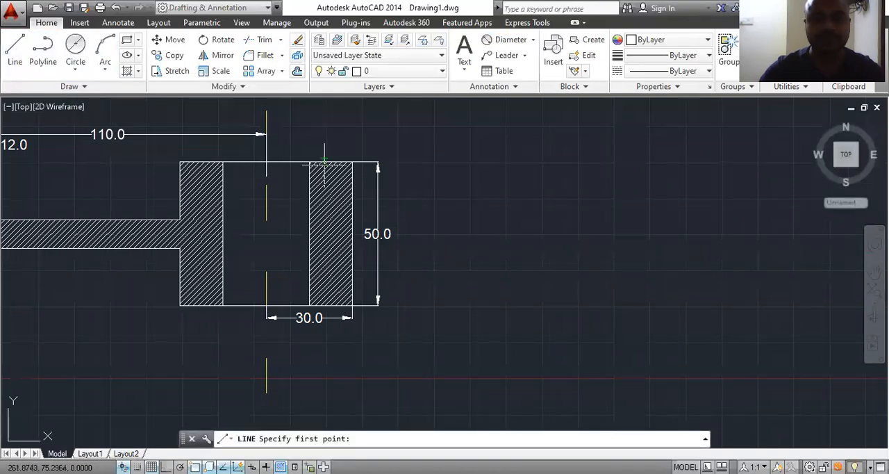
left_click(470, 161)
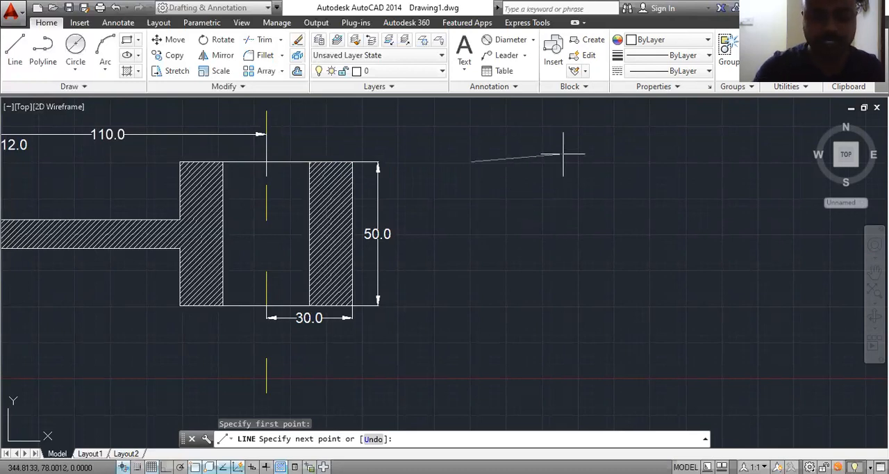
key("F8")
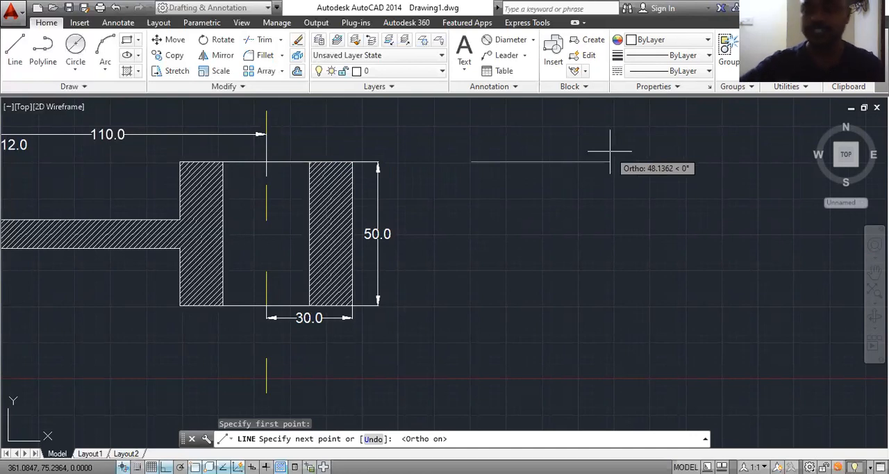
scroll(590, 165, "down", 6)
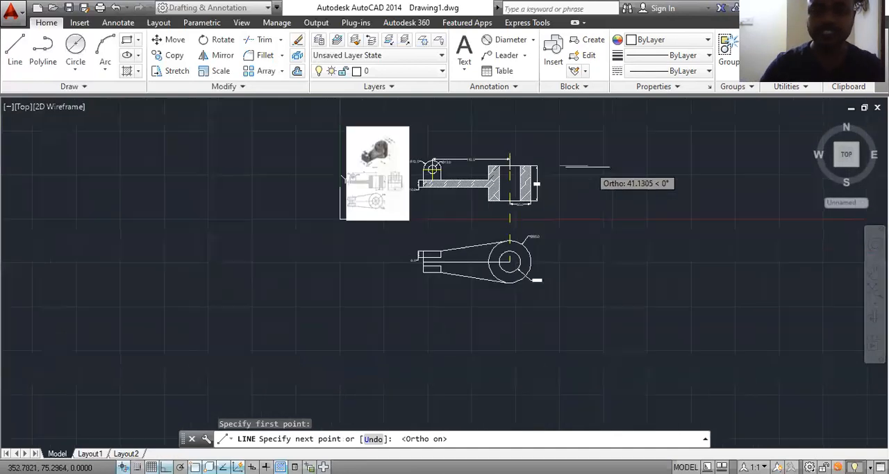
scroll(397, 184, "up", 8)
scroll(378, 200, "up", 4)
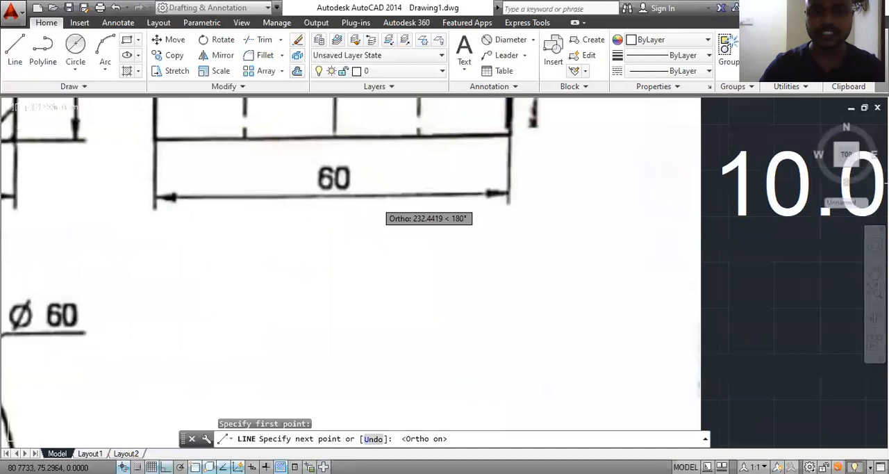
scroll(378, 200, "down", 6)
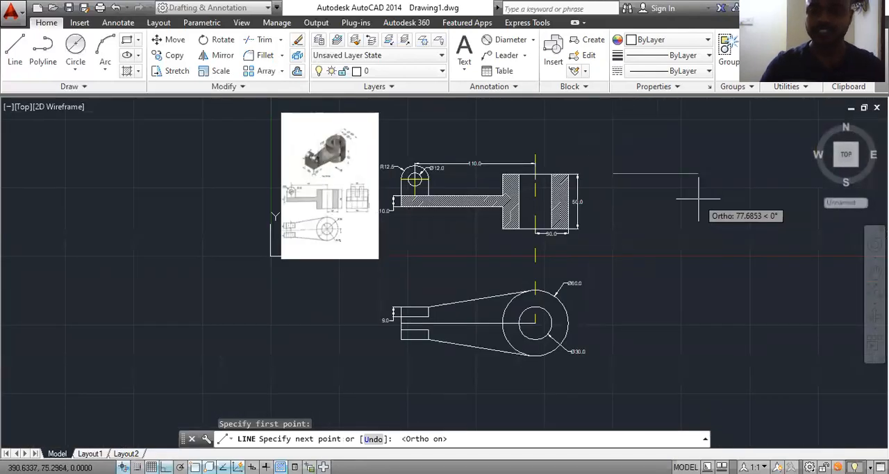
type("60")
key("Return")
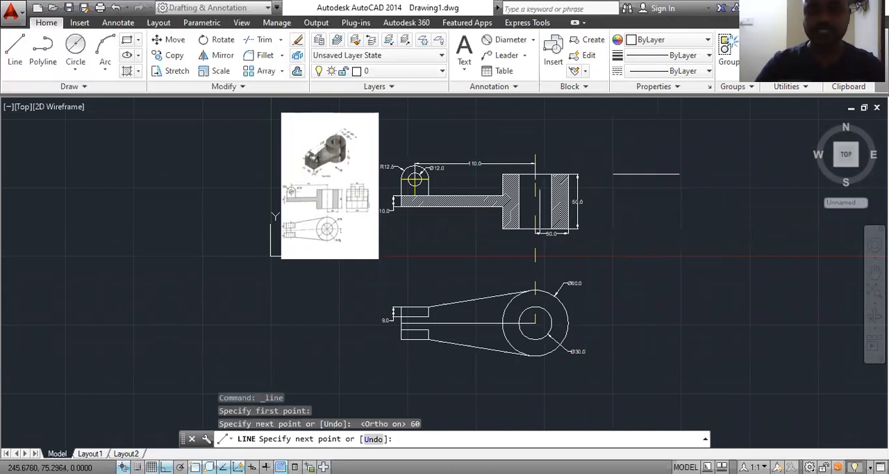
Step: Examine the side view and the pictorial view in the reference image for the side view's outline dimensions
scroll(586, 205, "up", 2)
scroll(587, 203, "up", 3)
scroll(577, 194, "down", 5)
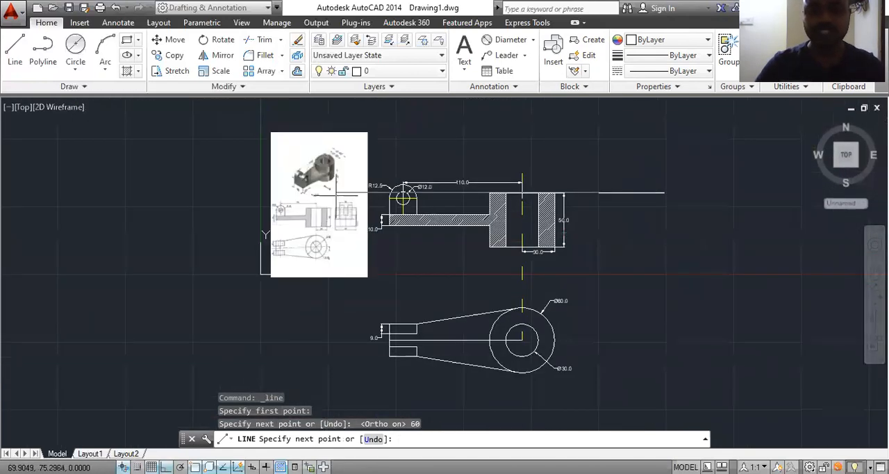
scroll(339, 223, "up", 4)
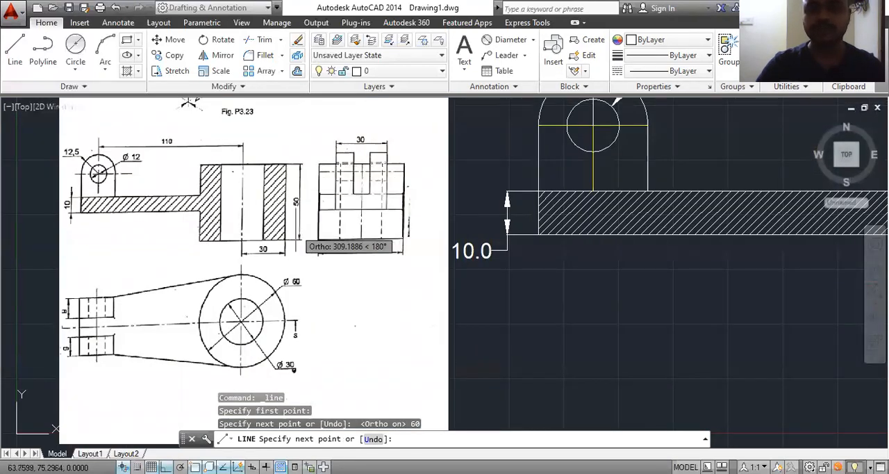
scroll(312, 233, "down", 2)
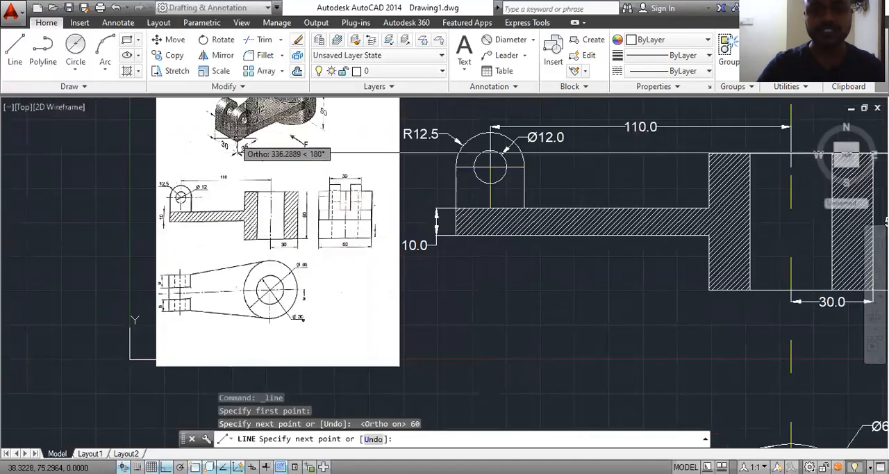
scroll(332, 161, "down", 3)
scroll(231, 169, "down", 1)
scroll(231, 162, "up", 3)
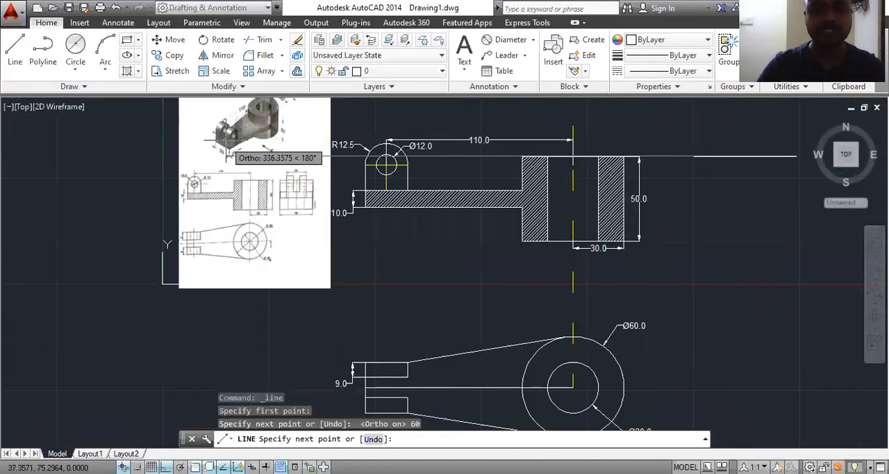
scroll(230, 189, "down", 4)
scroll(229, 166, "up", 6)
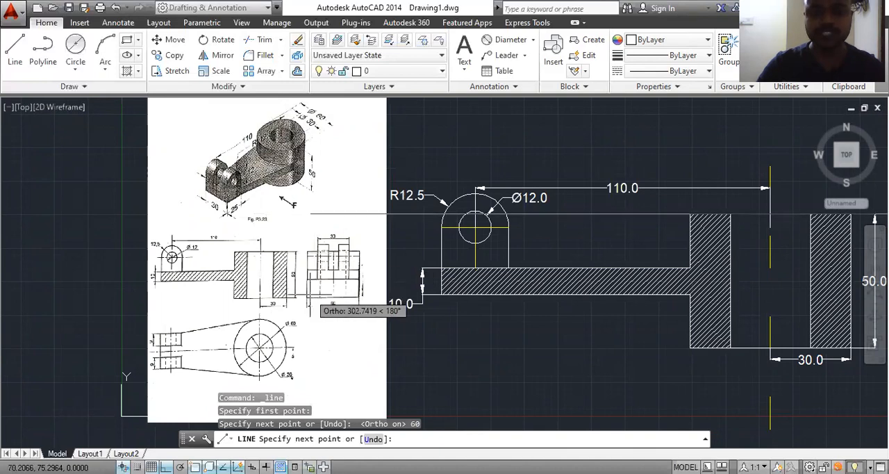
scroll(347, 275, "up", 3)
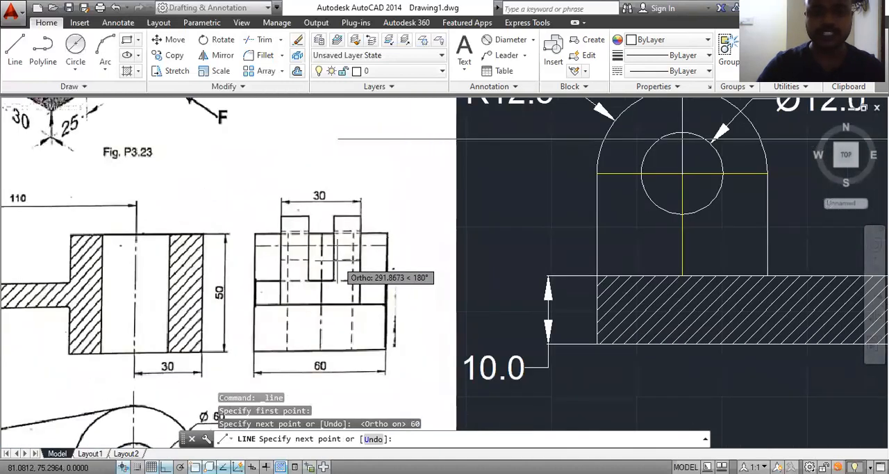
scroll(323, 271, "down", 3)
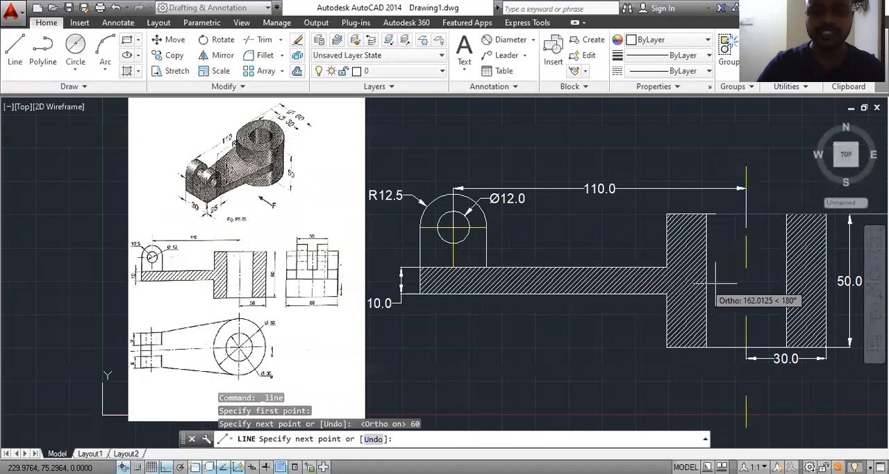
Step: Complete the side view's rectangular outline with a 50 long right edge, a 60 long bottom edge and a 50 long left edge
scroll(711, 281, "down", 6)
middle_click_drag(668, 284, 420, 233)
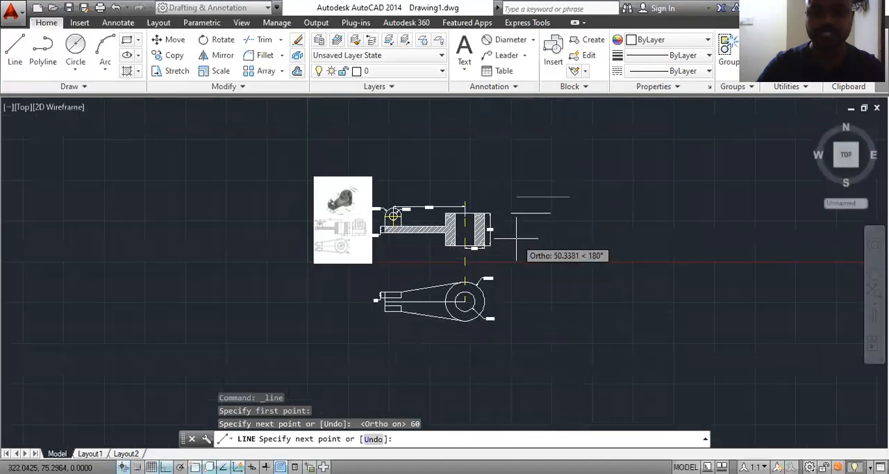
scroll(517, 239, "up", 4)
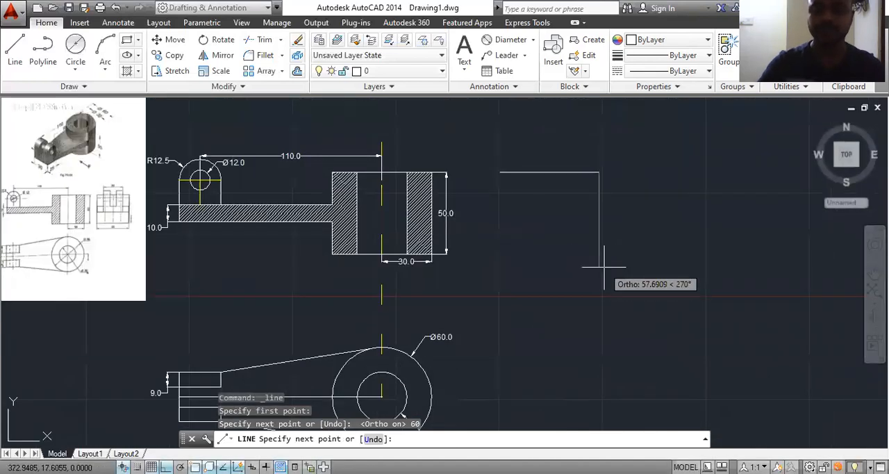
type("50")
key("Return")
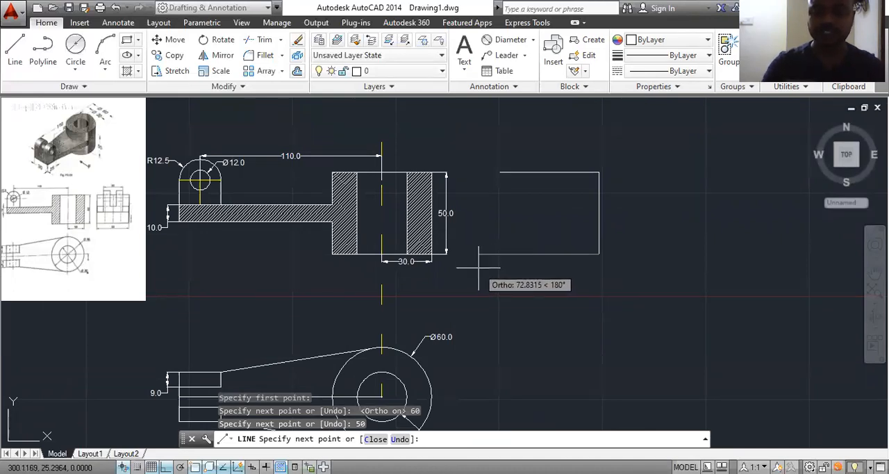
type("60")
key("Return")
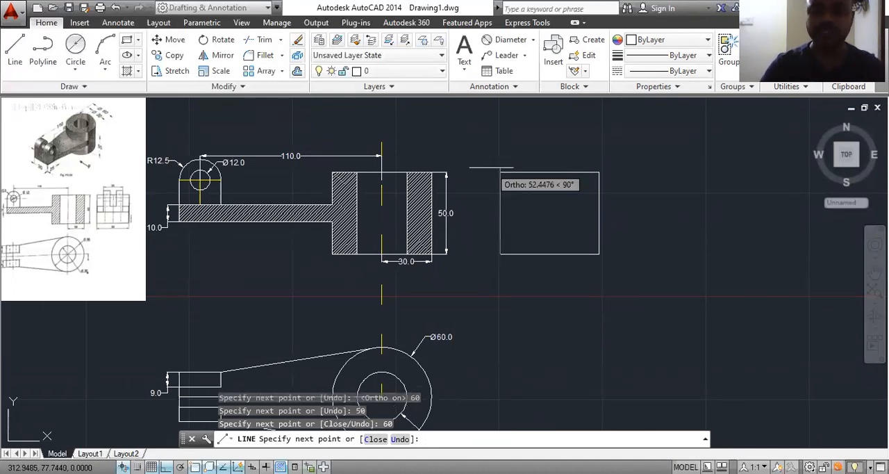
type("50")
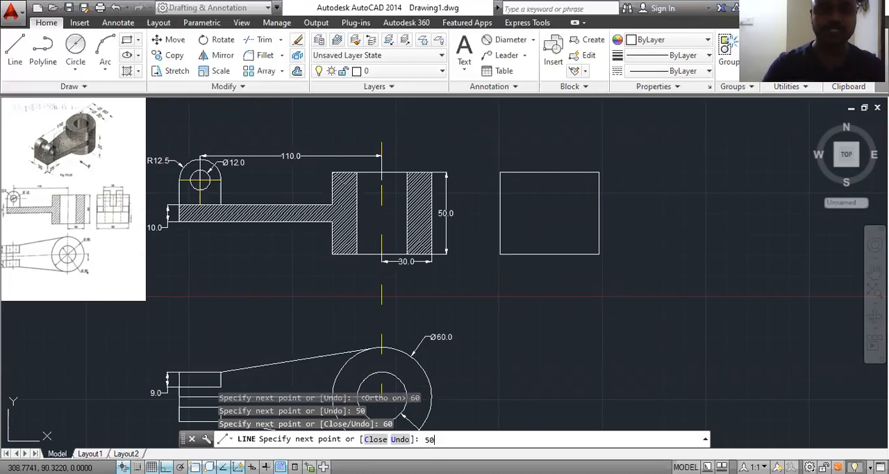
key("Return")
key("Escape")
Step: Examine the fork, base edges and hidden lines of the side view in the reference image
scroll(65, 158, "up", 6)
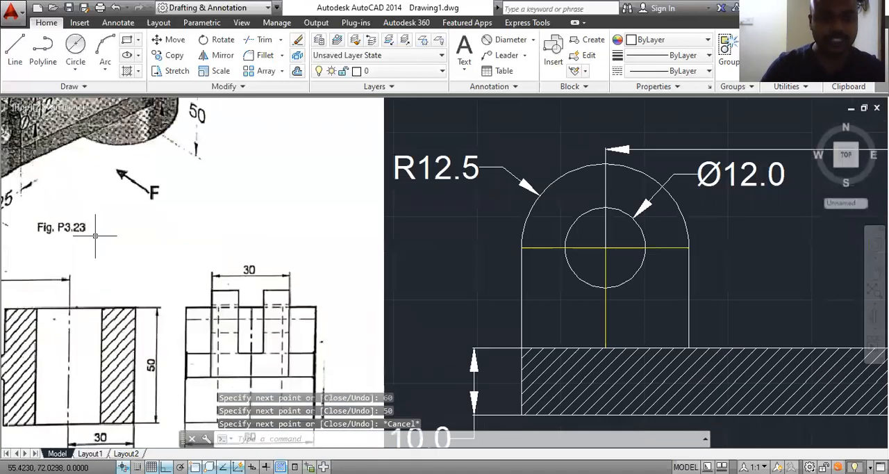
middle_click_drag(197, 287, 185, 188)
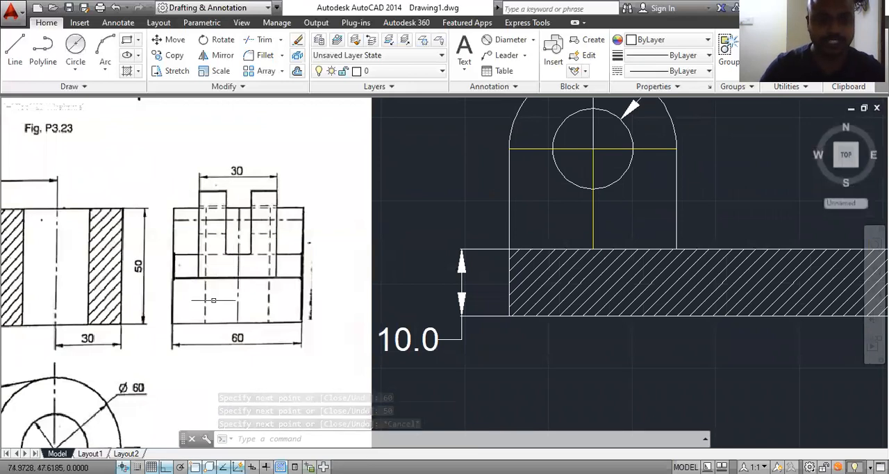
scroll(256, 295, "down", 3)
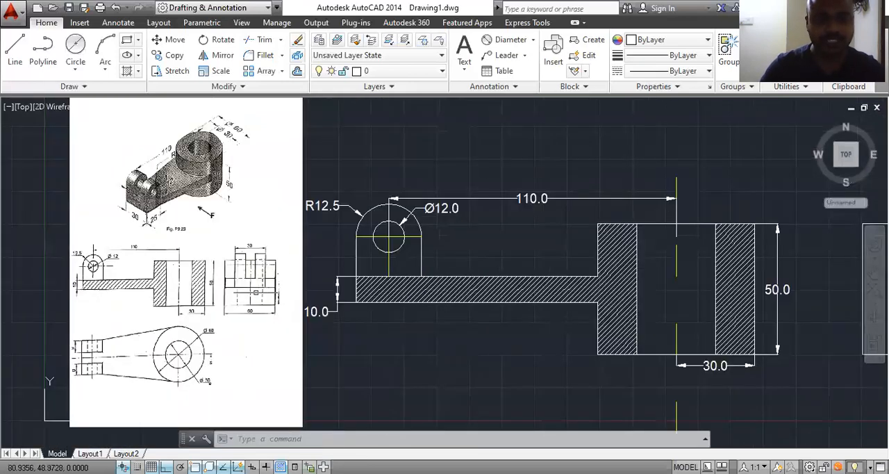
scroll(286, 336, "up", 5)
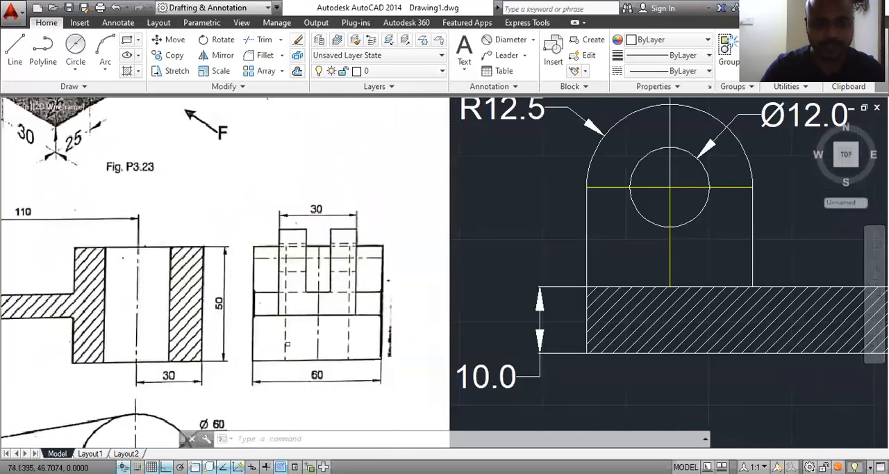
middle_click_drag(278, 327, 308, 380)
scroll(307, 380, "down", 2)
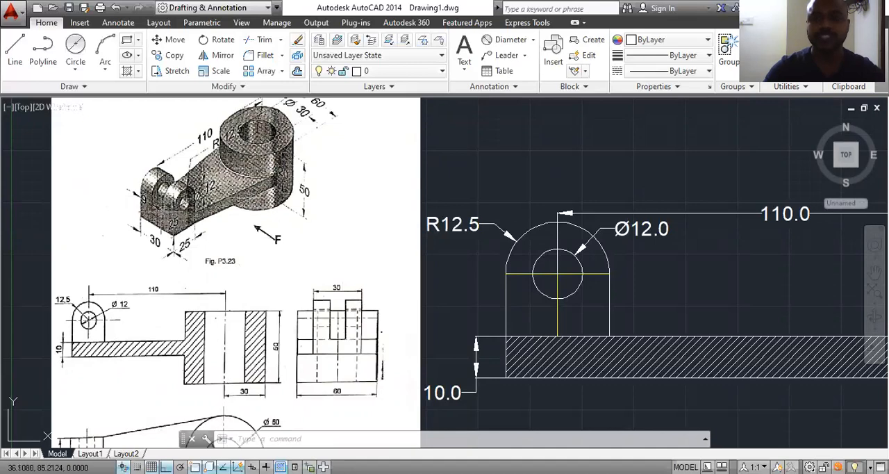
scroll(161, 212, "down", 5)
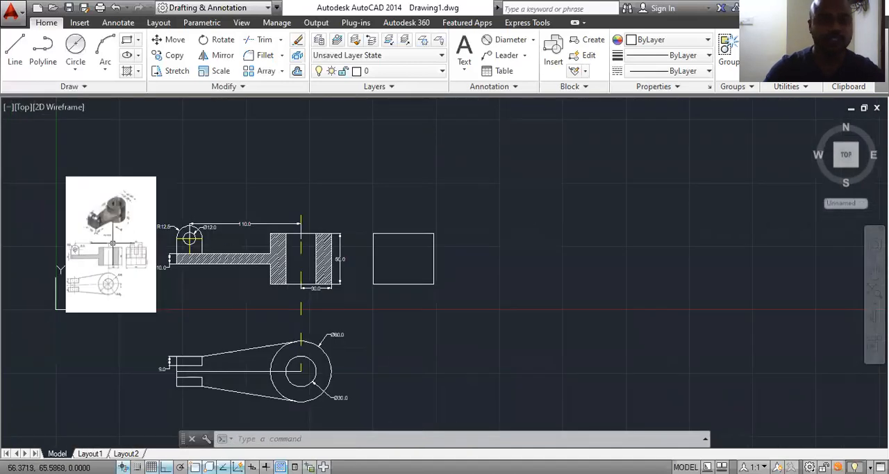
scroll(115, 245, "up", 2)
Step: Draw a 6 long horizontal line running right from the midpoint of the side view rectangle's top edge, following the fork in the reference image
left_click(15, 48)
scroll(125, 250, "up", 4)
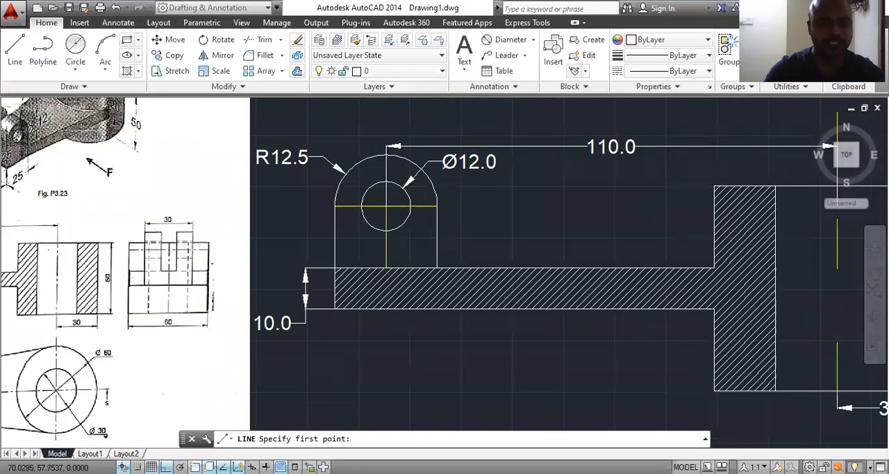
scroll(134, 255, "up", 2)
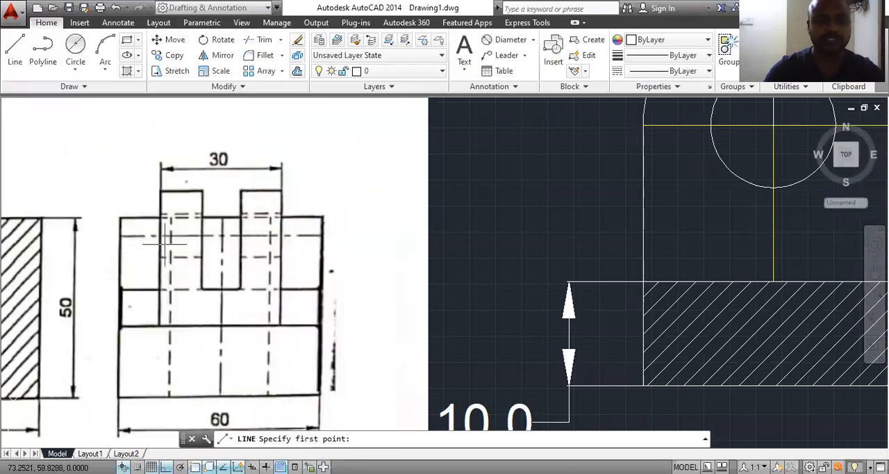
scroll(240, 223, "down", 2)
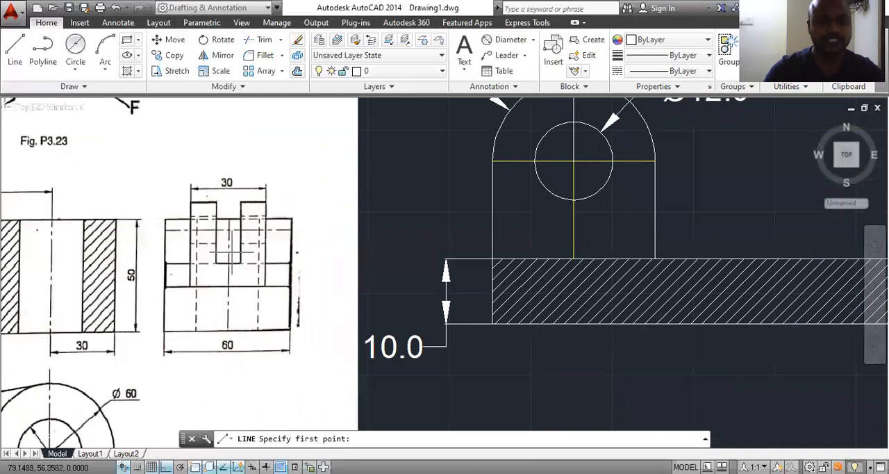
scroll(233, 252, "down", 2)
middle_click_drag(76, 207, 118, 254)
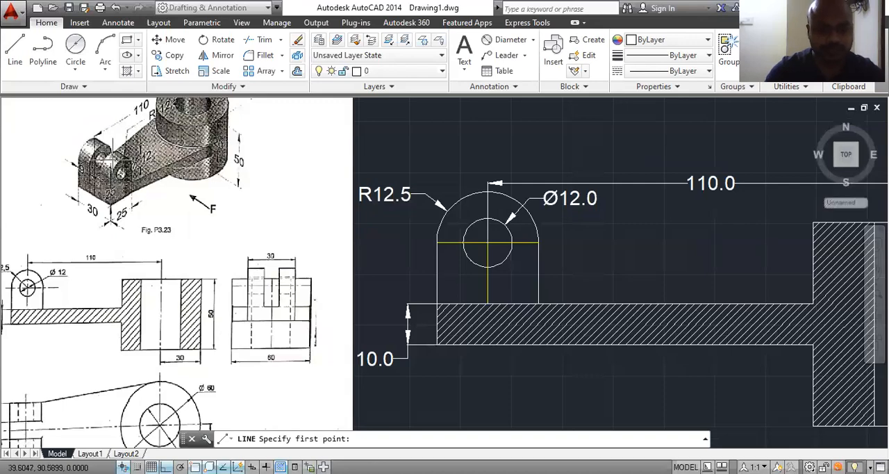
scroll(101, 169, "up", 2)
scroll(101, 168, "down", 4)
scroll(97, 170, "up", 4)
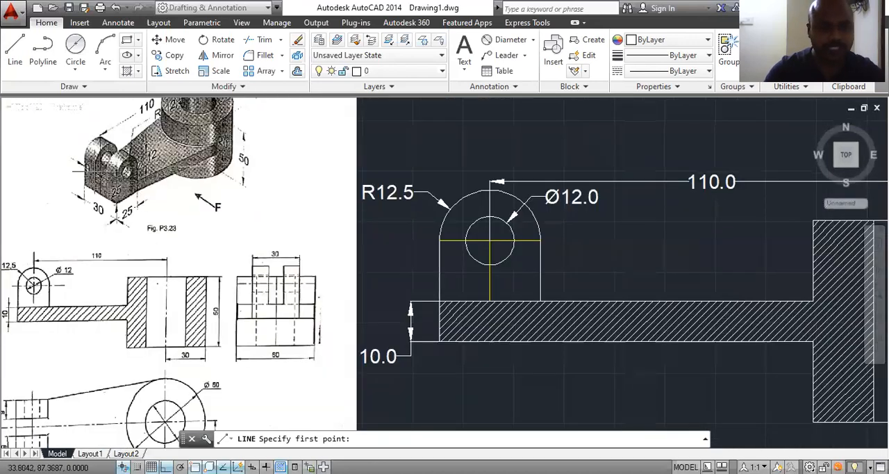
scroll(109, 191, "down", 2)
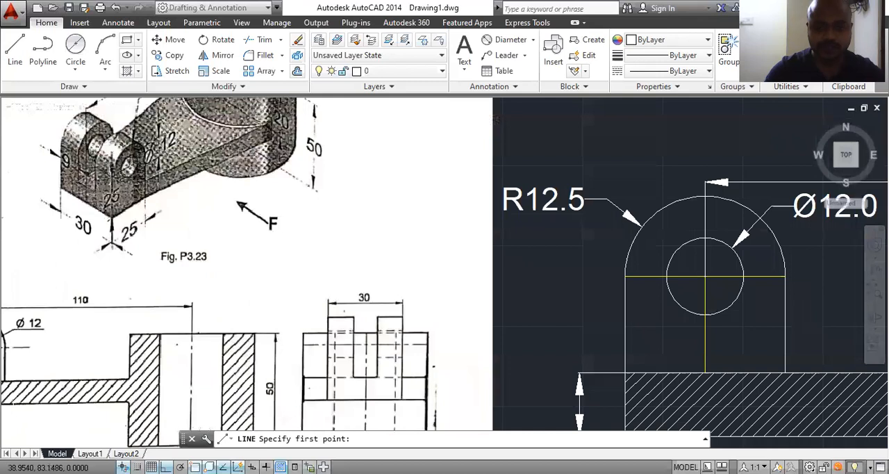
scroll(133, 255, "down", 5)
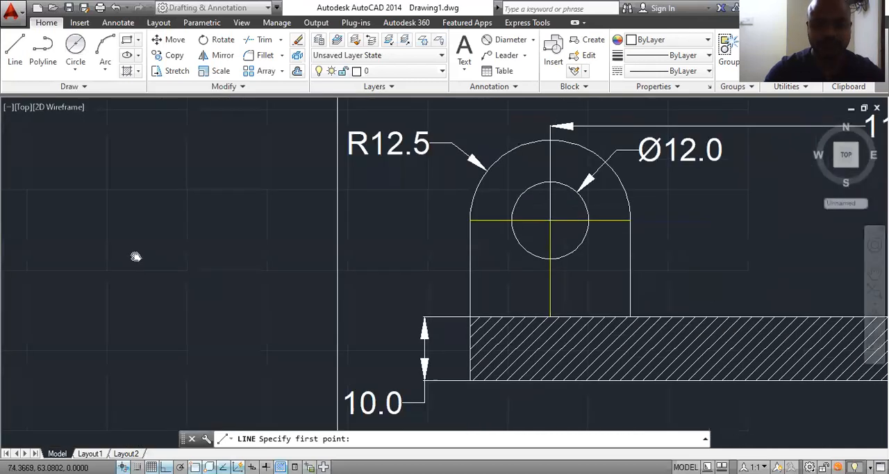
middle_click_drag(766, 248, 514, 275)
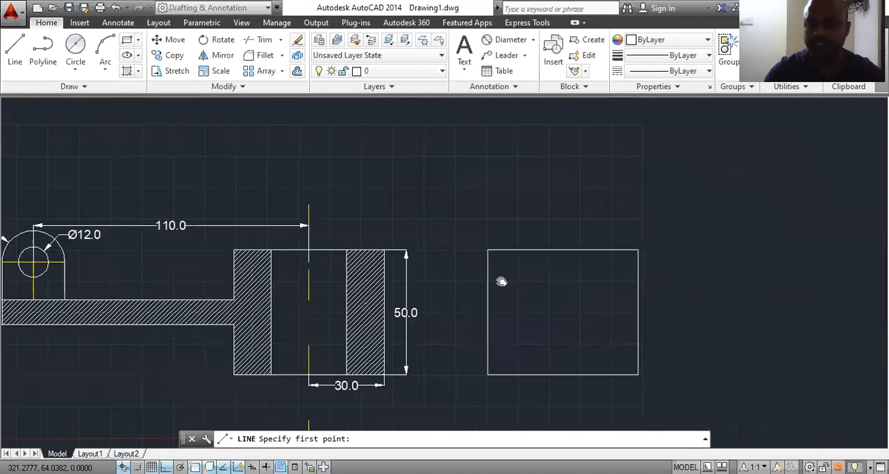
left_click(560, 249)
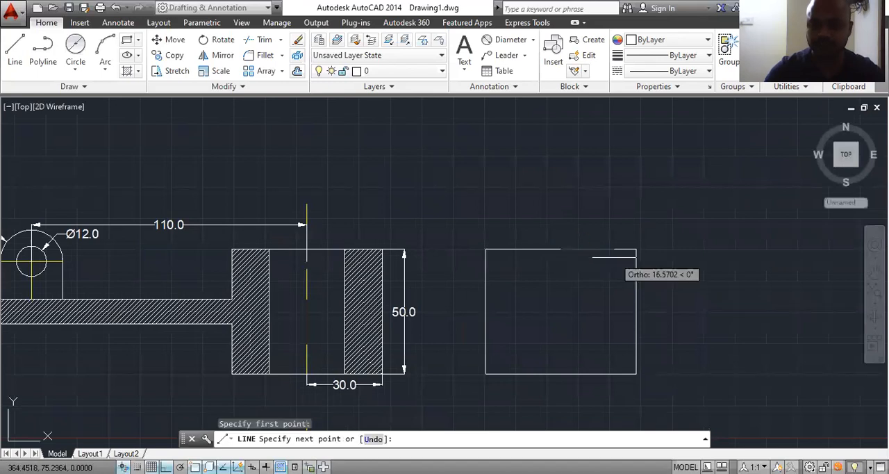
type("6")
key("Return")
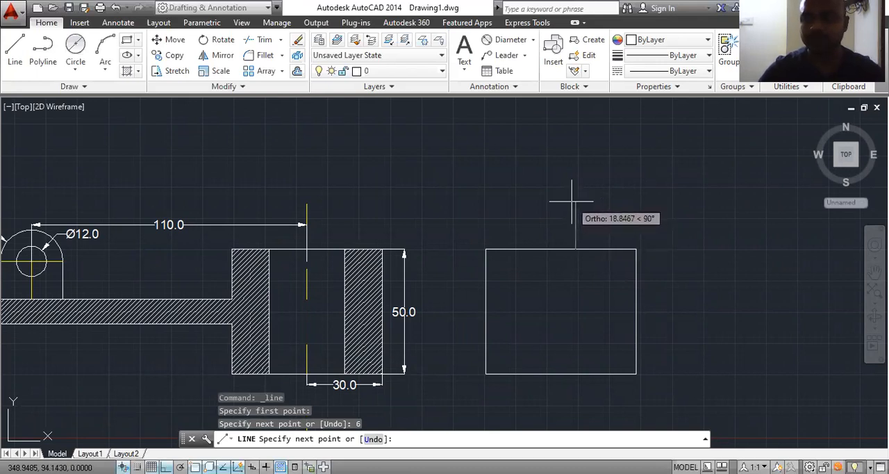
Step: Compare the fork's prongs and slot in the reference image's pictorial, front and side views
scroll(486, 209, "down", 2)
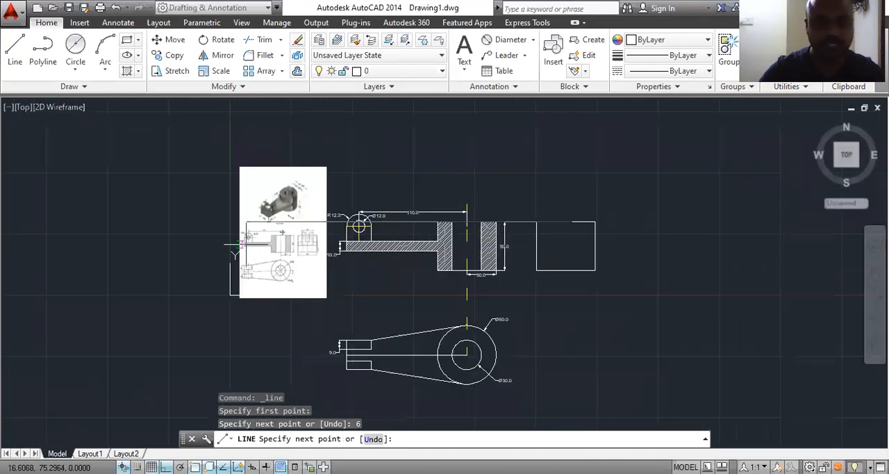
scroll(262, 240, "up", 4)
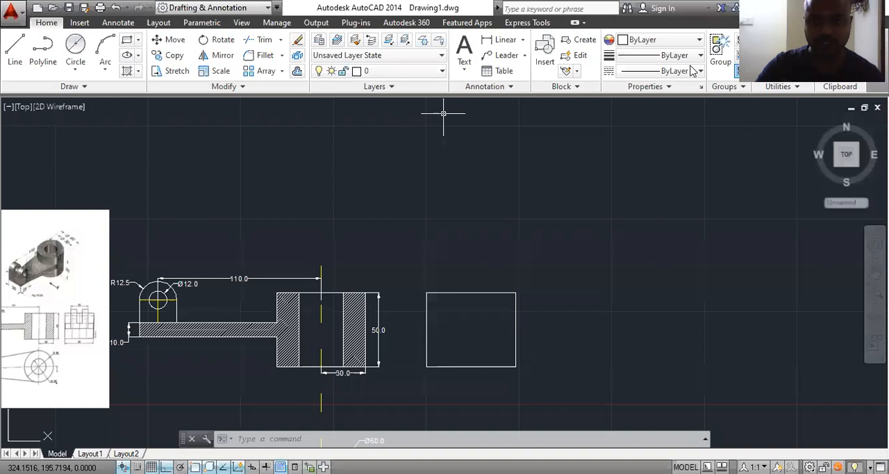
mouse_move(88, 294)
middle_mouse_down()
mouse_move(225, 239)
mouse_move(231, 263)
mouse_move(452, 276)
middle_mouse_up()
scroll(232, 266, "up", 5)
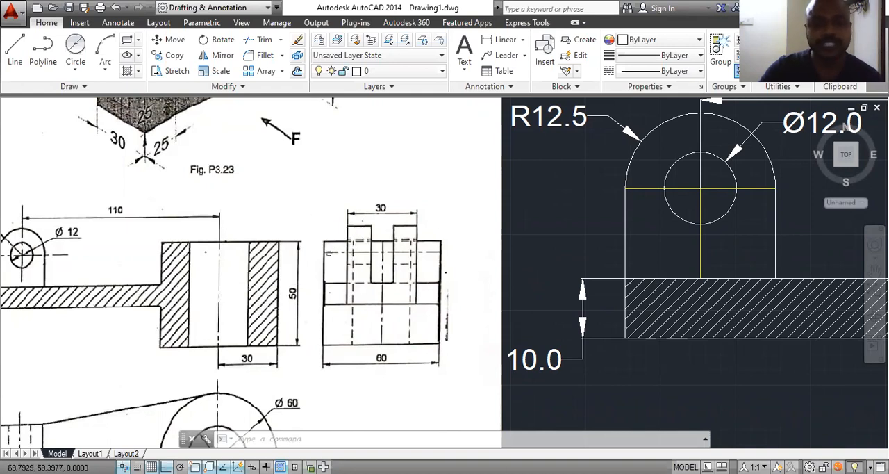
scroll(298, 268, "up", 2)
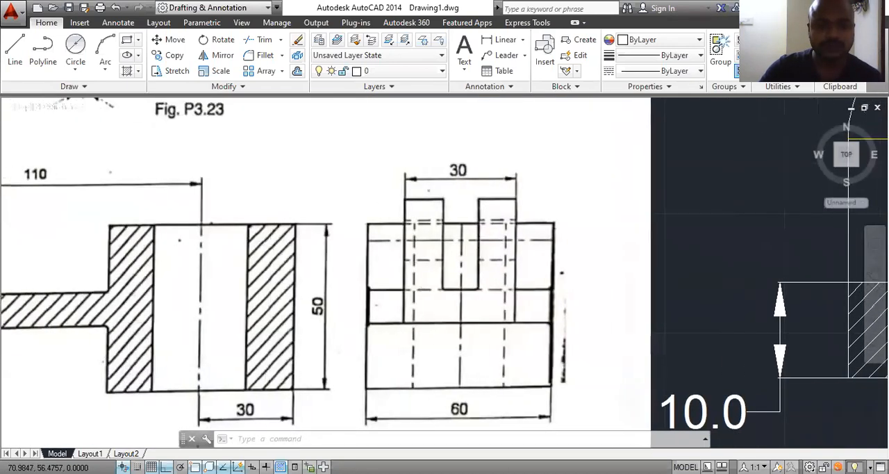
scroll(388, 268, "down", 4)
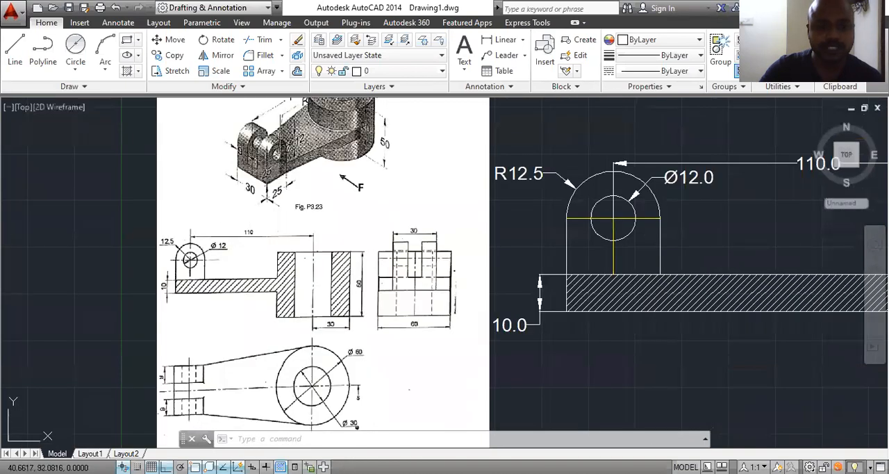
scroll(388, 276, "up", 2)
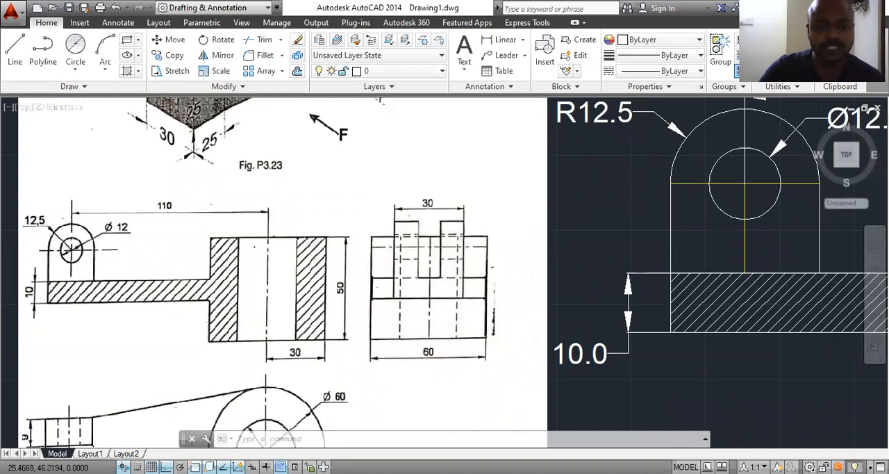
scroll(111, 326, "down", 2)
scroll(164, 171, "up", 2)
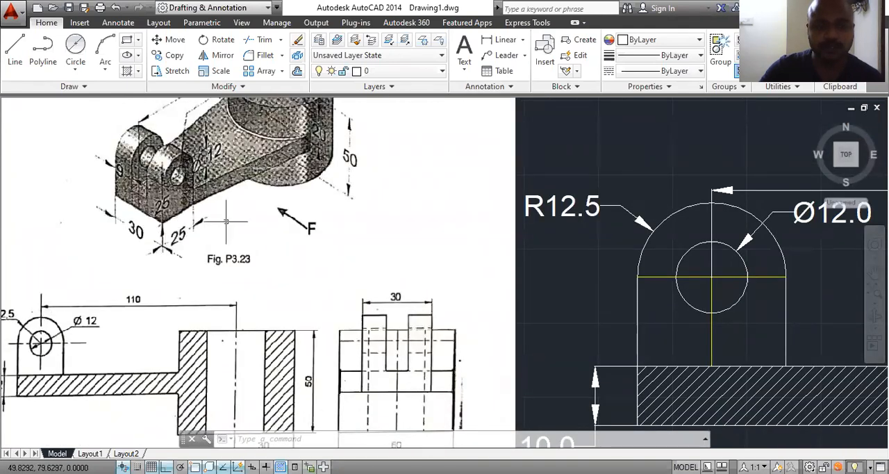
Step: Examine how the base plate's edges in the reference image's front view line up with its side view
scroll(226, 221, "down", 2)
middle_click_drag(328, 124, 373, 131)
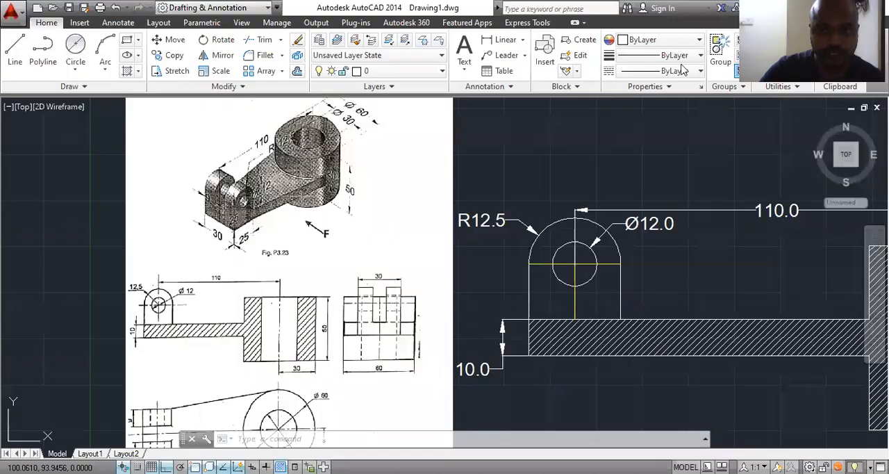
scroll(132, 318, "up", 2)
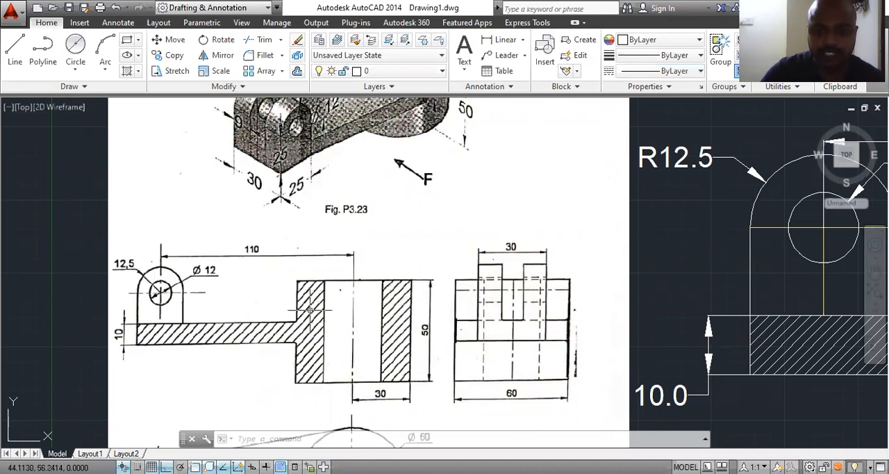
scroll(311, 309, "down", 4)
middle_click_drag(725, 360, 563, 314)
middle_click_drag(750, 337, 651, 330)
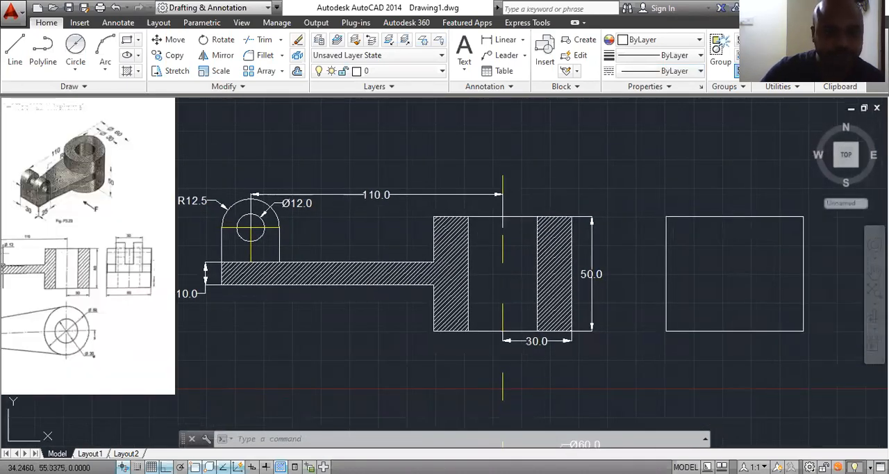
scroll(117, 291, "up", 5)
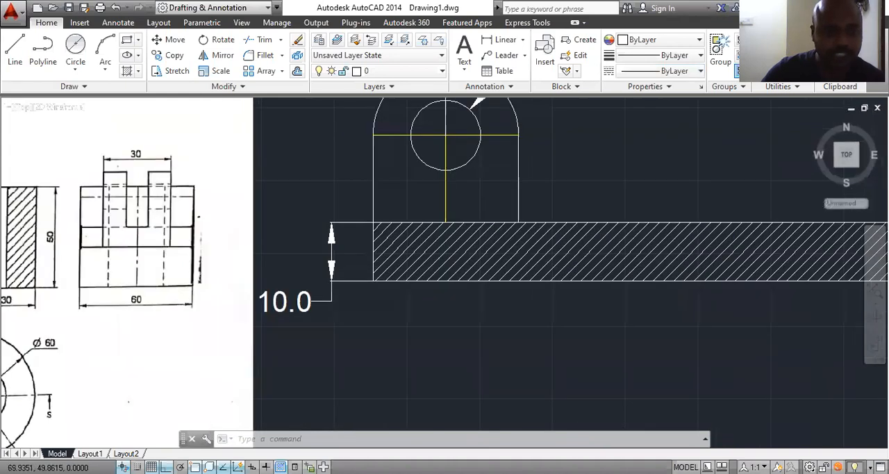
mouse_move(3, 235)
middle_mouse_down()
mouse_move(295, 240)
mouse_move(389, 258)
mouse_move(441, 248)
middle_mouse_up()
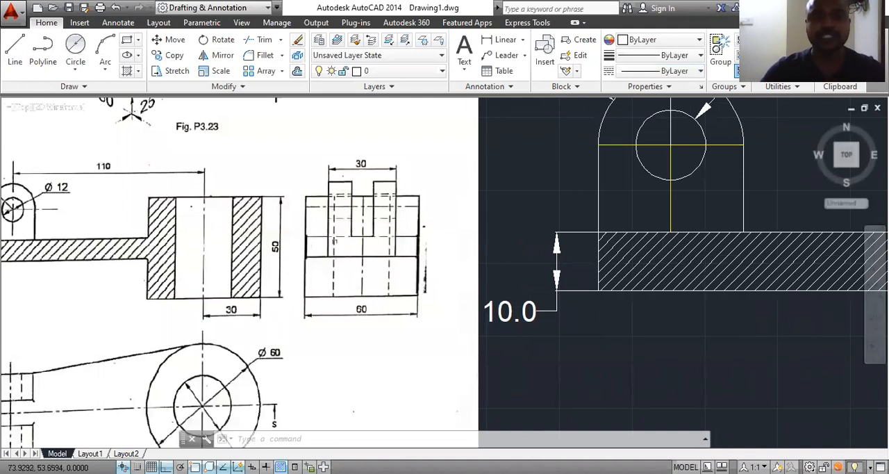
scroll(202, 263, "down", 4)
scroll(818, 296, "down", 2)
middle_click_drag(816, 297, 612, 293)
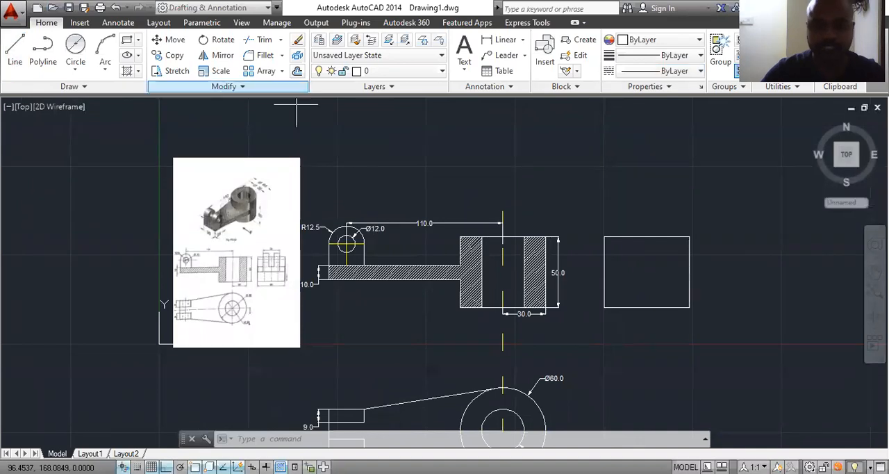
Step: Project the base plate's upper and lower edges as horizontal lines from the front view to the side view's right edge
left_click(14, 52)
scroll(447, 244, "up", 2)
left_click(468, 277)
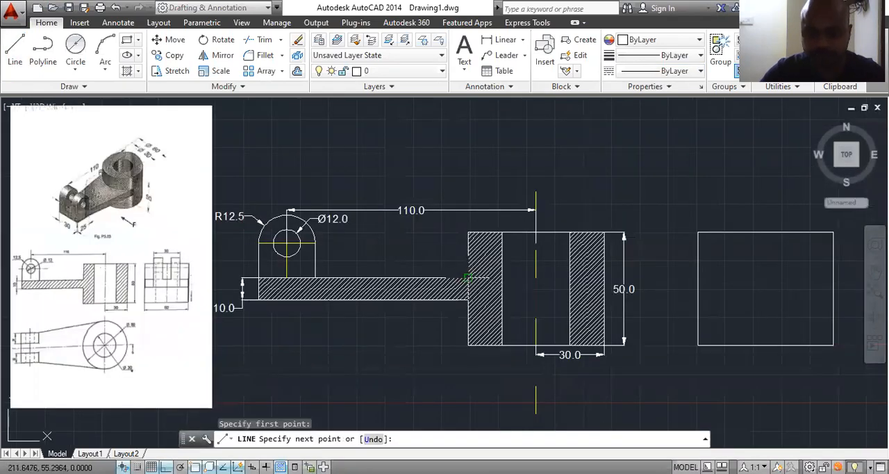
left_click(833, 277)
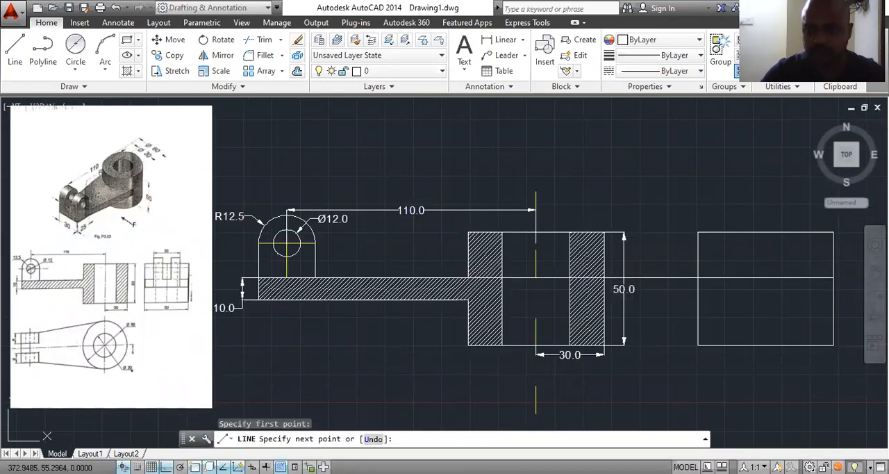
key("Return")
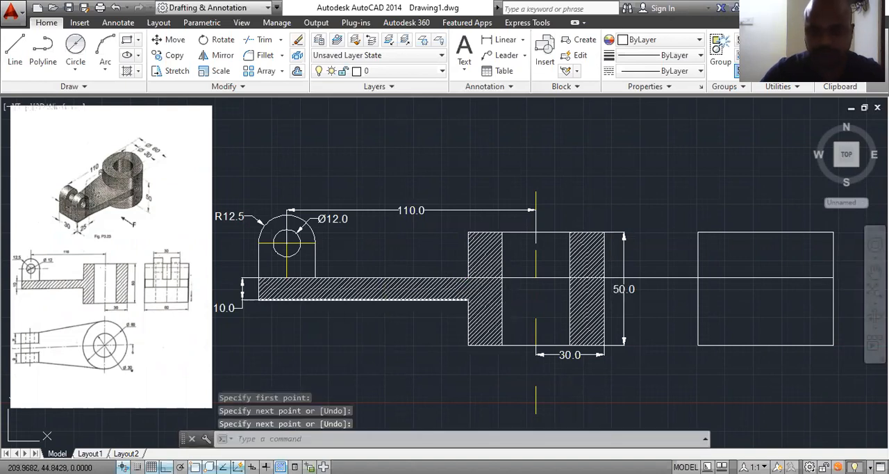
key("Return")
left_click(467, 300)
left_click(833, 299)
key("Escape")
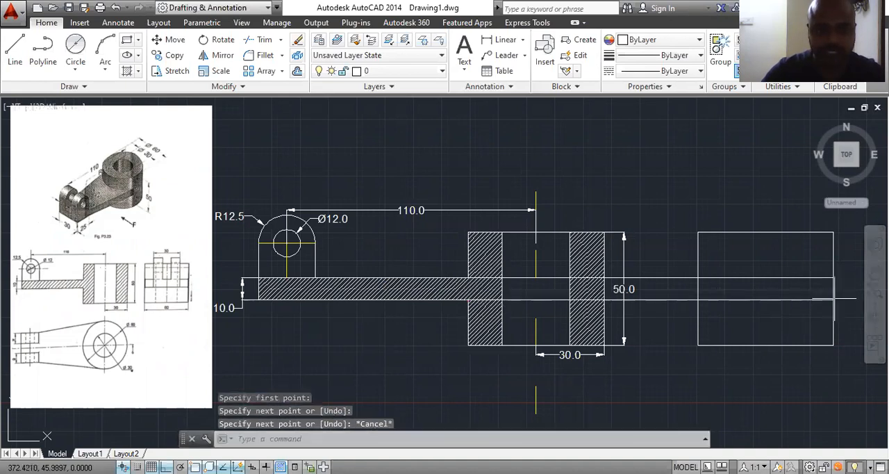
Step: Draw a vertical centre line through the side view rectangle, from its top edge's midpoint to its bottom edge
scroll(136, 281, "up", 4)
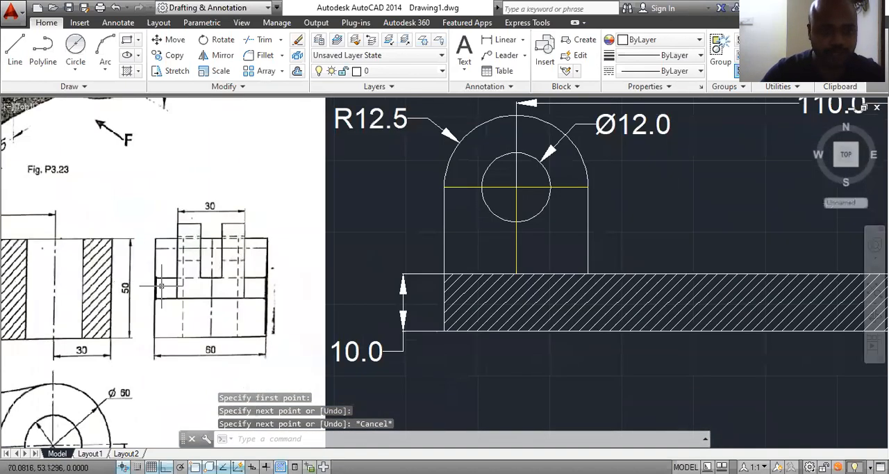
scroll(209, 269, "down", 2)
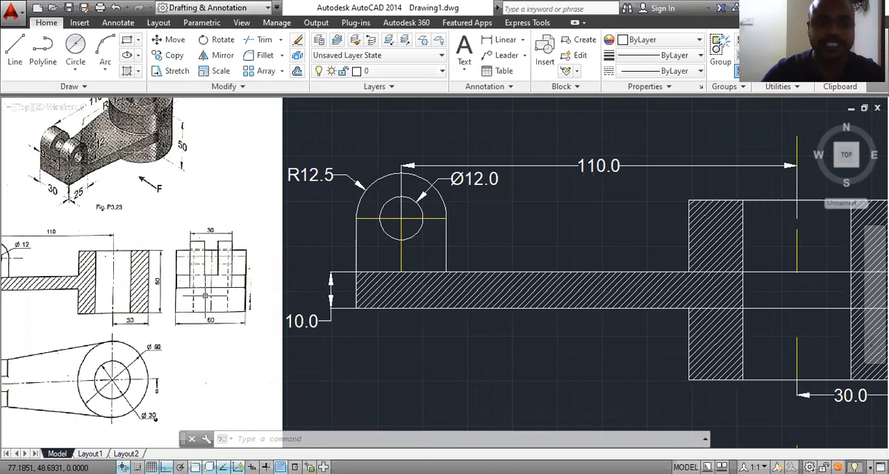
scroll(145, 274, "down", 5)
scroll(542, 278, "up", 3)
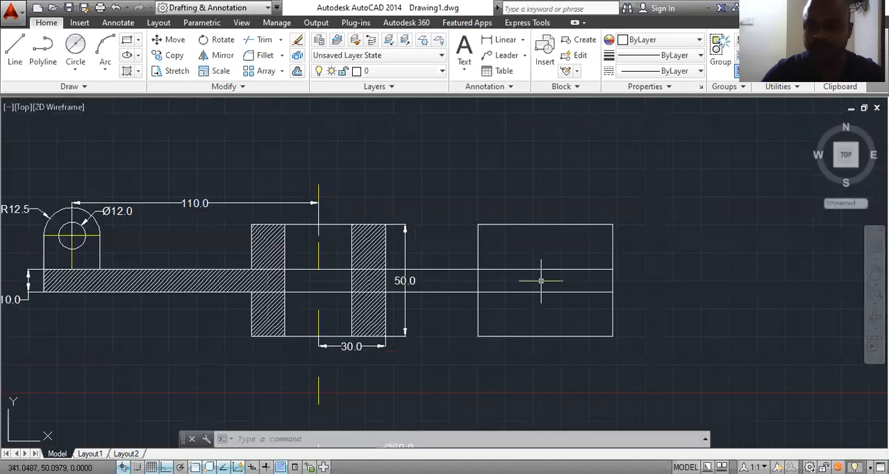
left_click(14, 49)
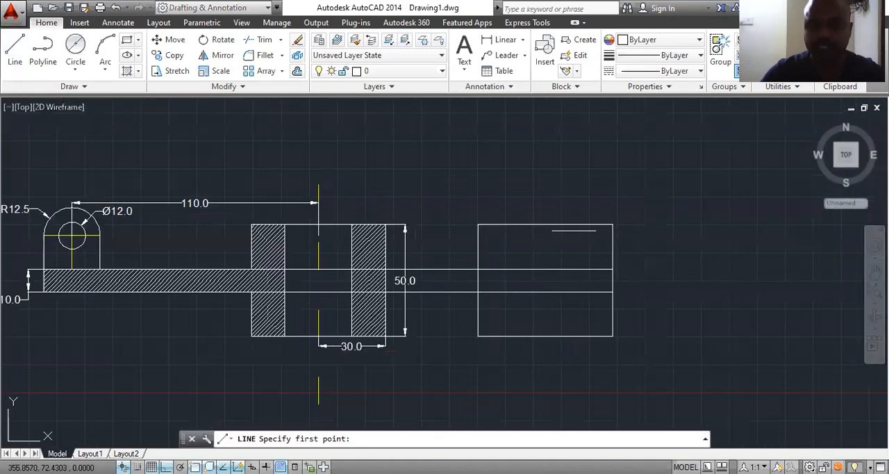
left_click(545, 223)
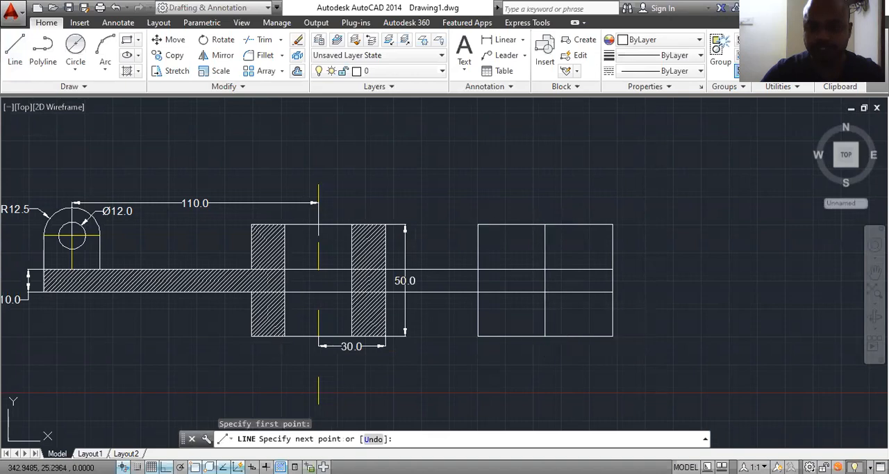
left_click(544, 335)
key("Return")
Step: Examine the fork's prongs, slot and 30 width in the reference image's side view and pictorial view
scroll(578, 272, "down", 2)
scroll(178, 272, "up", 4)
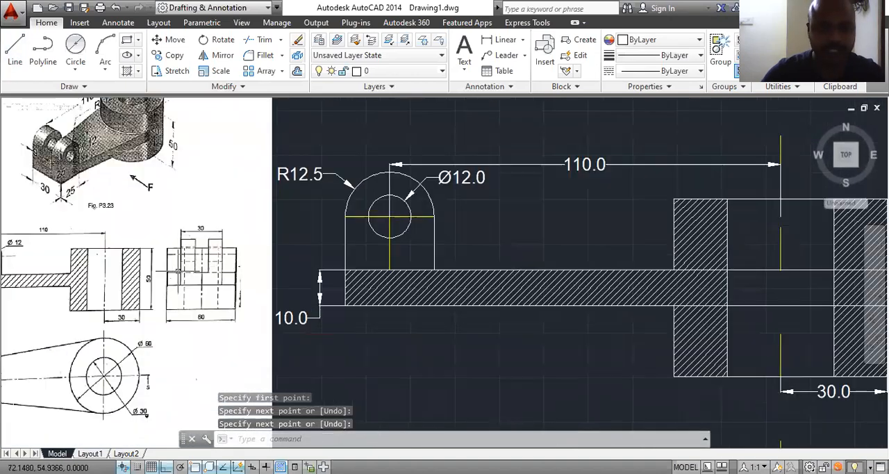
scroll(199, 273, "up", 4)
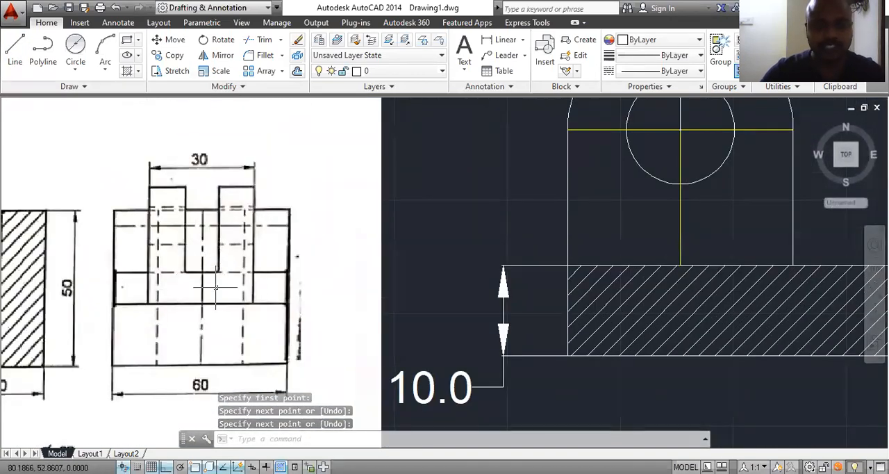
scroll(212, 280, "down", 2)
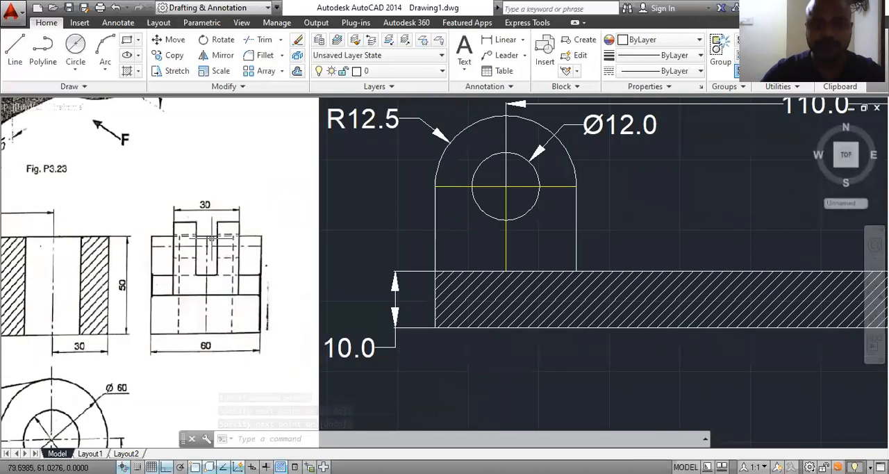
scroll(229, 247, "down", 3)
scroll(148, 229, "up", 3)
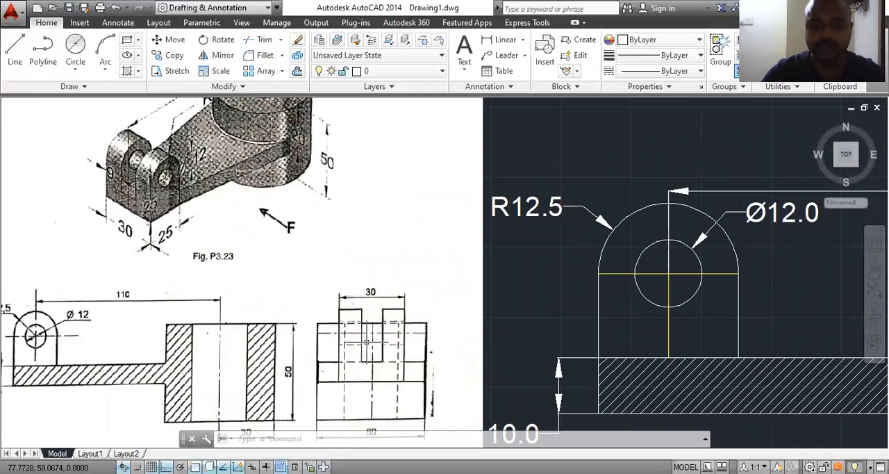
scroll(286, 296, "down", 2)
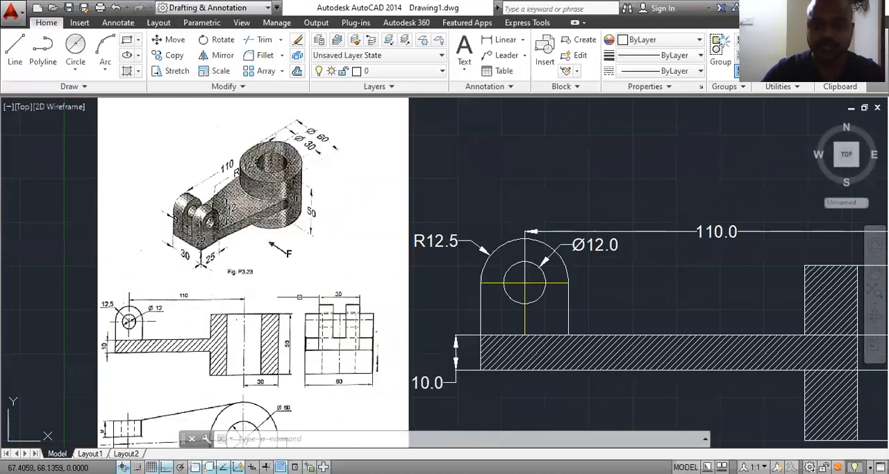
scroll(278, 300, "down", 2)
middle_click_drag(646, 373, 530, 354)
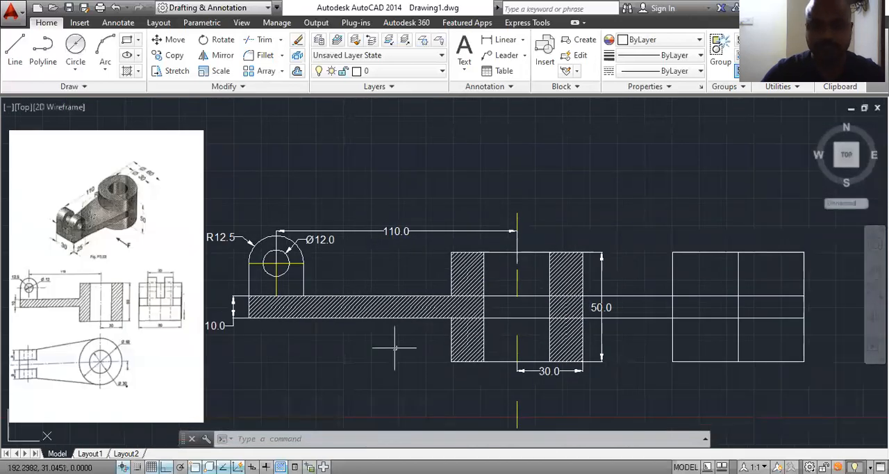
scroll(148, 316, "up", 2)
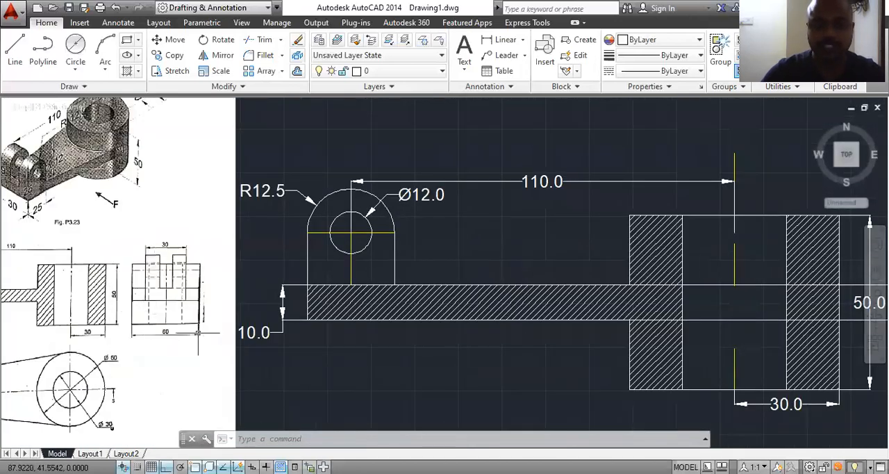
middle_click_drag(165, 321, 135, 327)
scroll(135, 327, "down", 2)
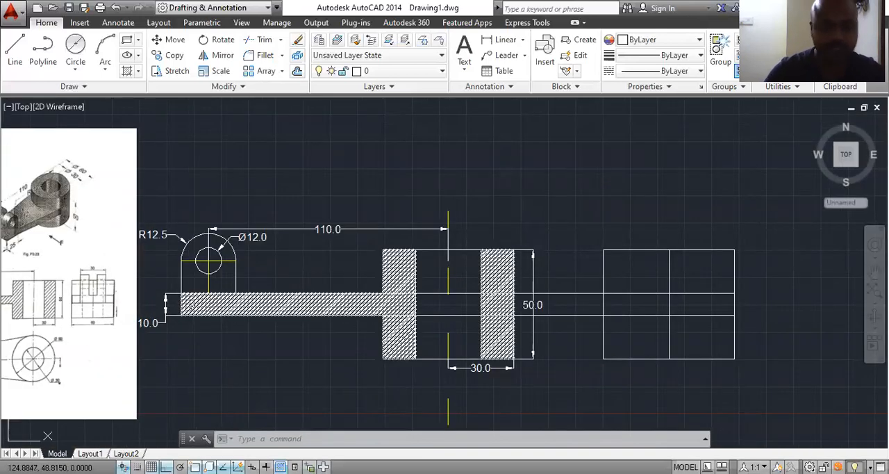
scroll(64, 314, "up", 4)
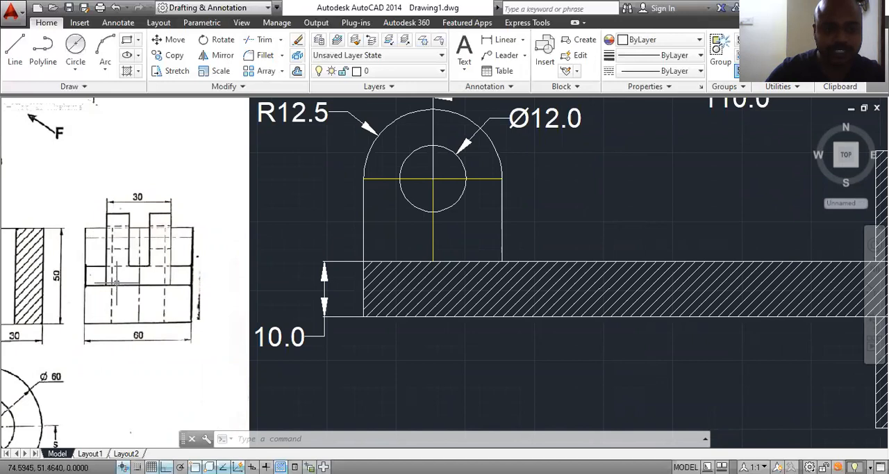
scroll(206, 244, "down", 4)
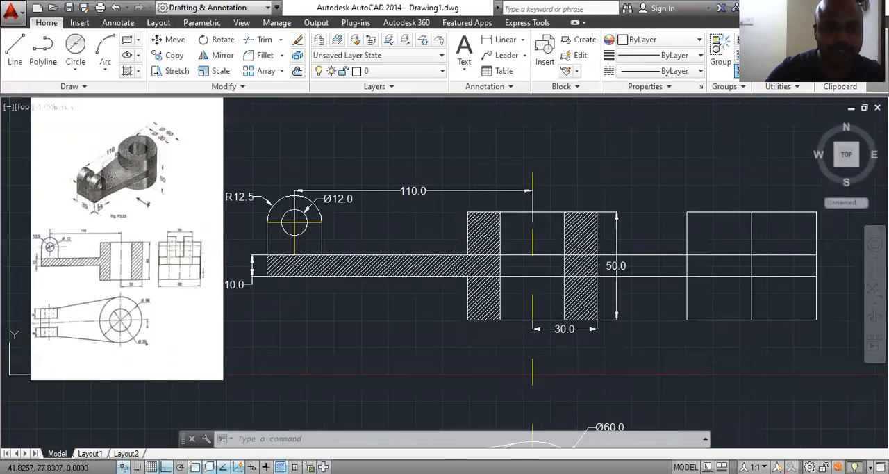
scroll(98, 206, "up", 4)
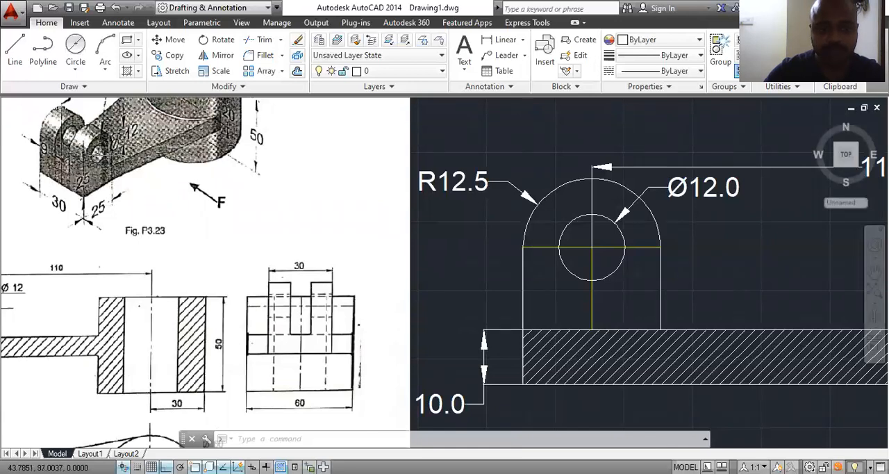
scroll(87, 260, "down", 2)
scroll(86, 261, "down", 2)
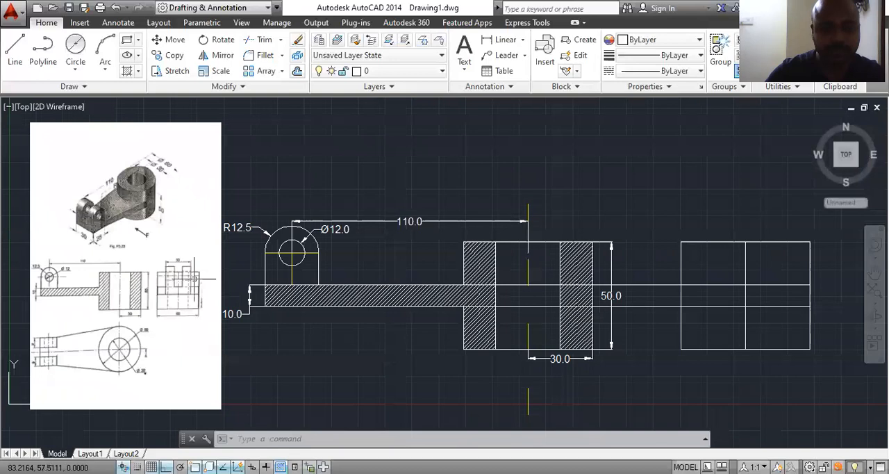
scroll(179, 278, "up", 2)
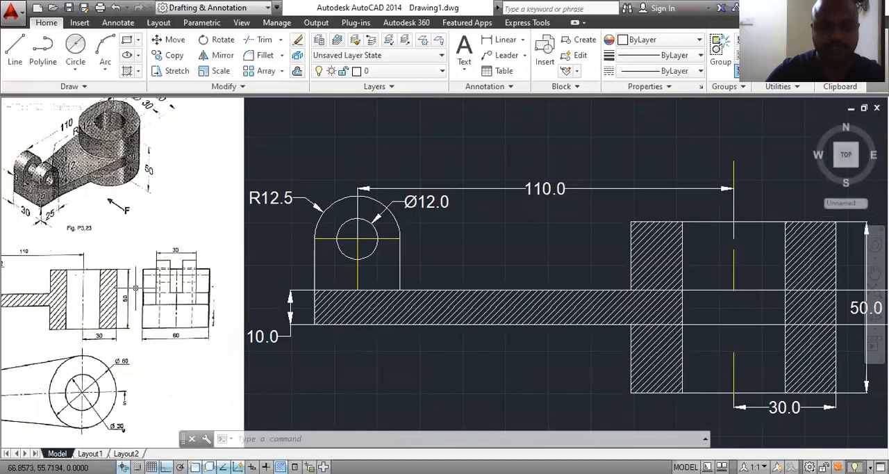
Step: Offset the side view's vertical centre line by 6 to both sides for the fork slot
scroll(183, 296, "down", 2)
middle_click_drag(704, 321, 646, 315)
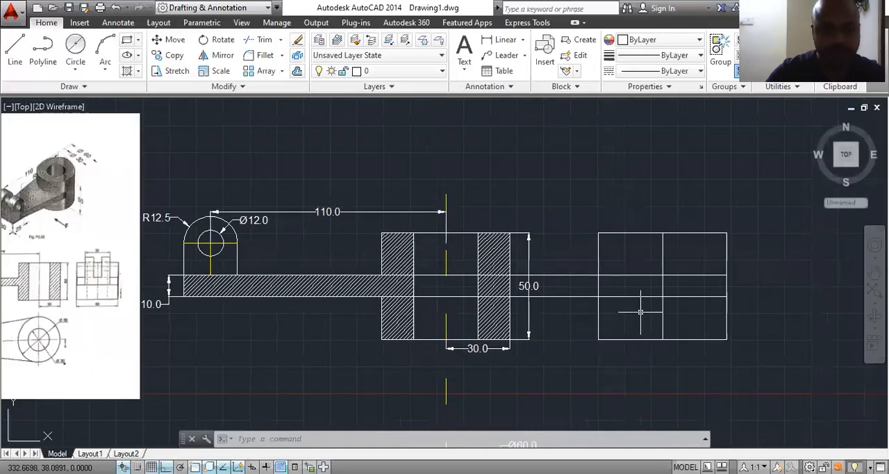
type("o")
key("Return")
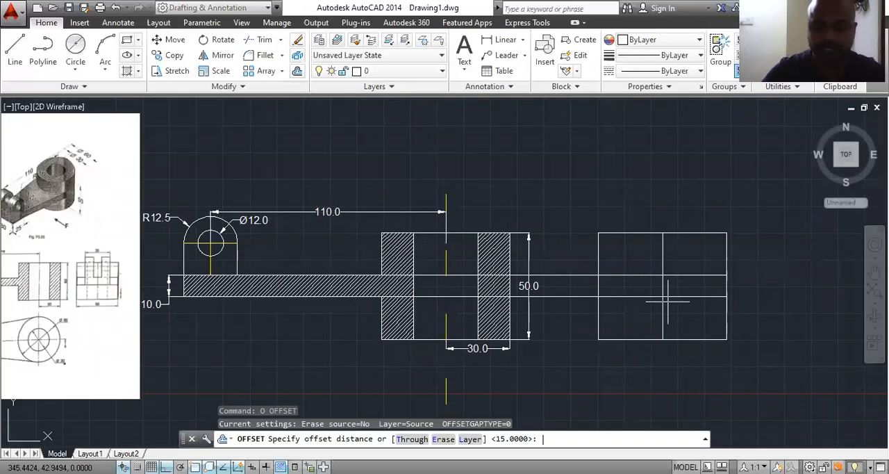
type("6")
key("Return")
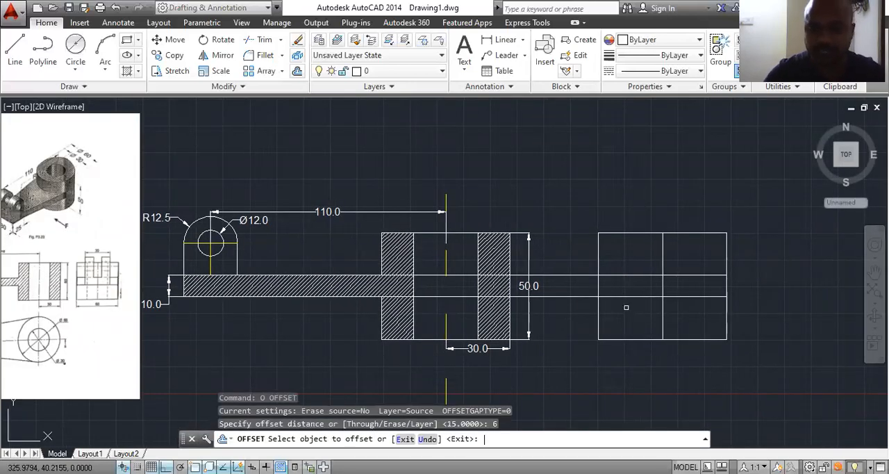
left_click(663, 258)
left_click(669, 262)
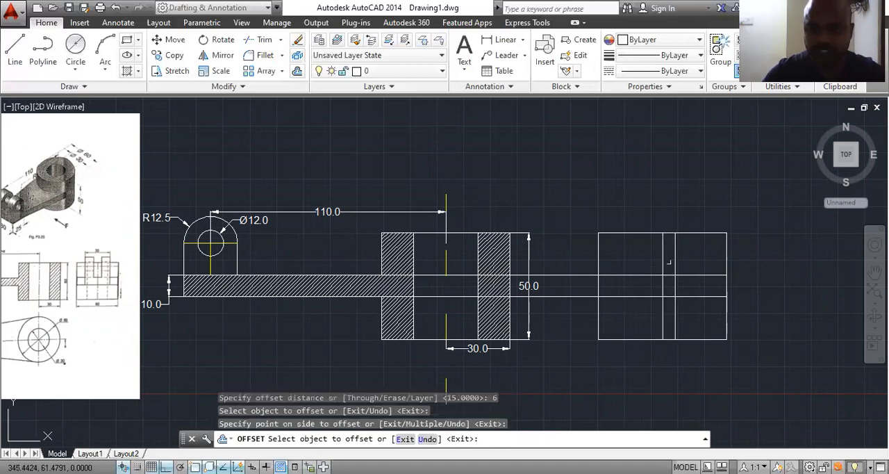
left_click(662, 257)
left_click(633, 252)
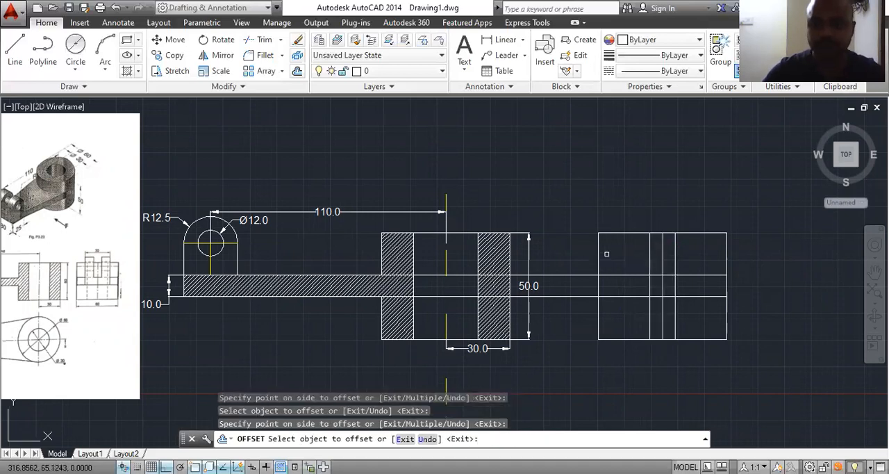
key("Escape")
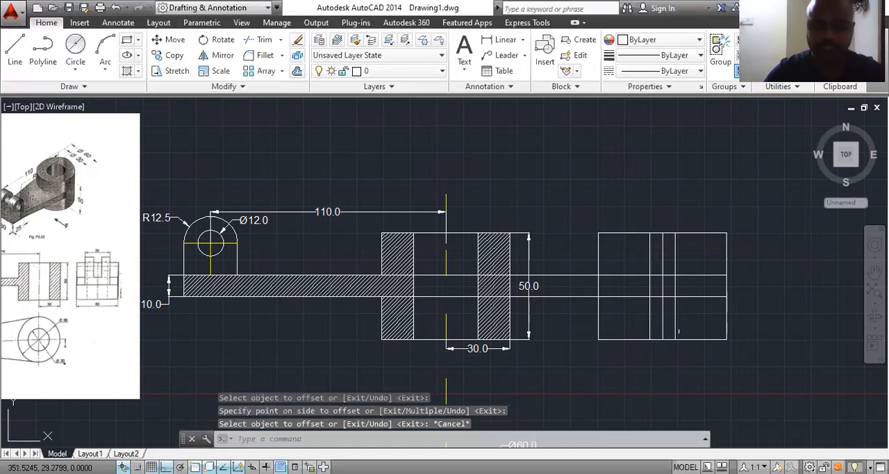
Step: Trim the side view's three vertical slot lines so they end at the base plate's upper edge
type("tr")
key("Return")
key("Return")
left_click(700, 314)
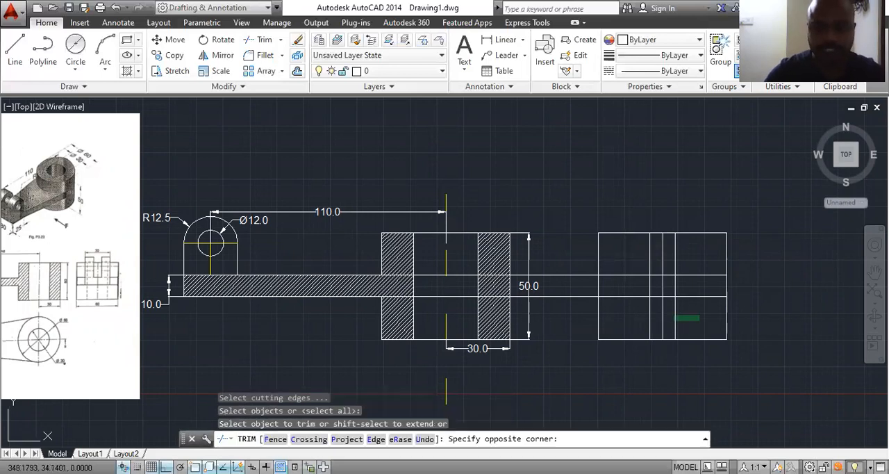
left_click(617, 331)
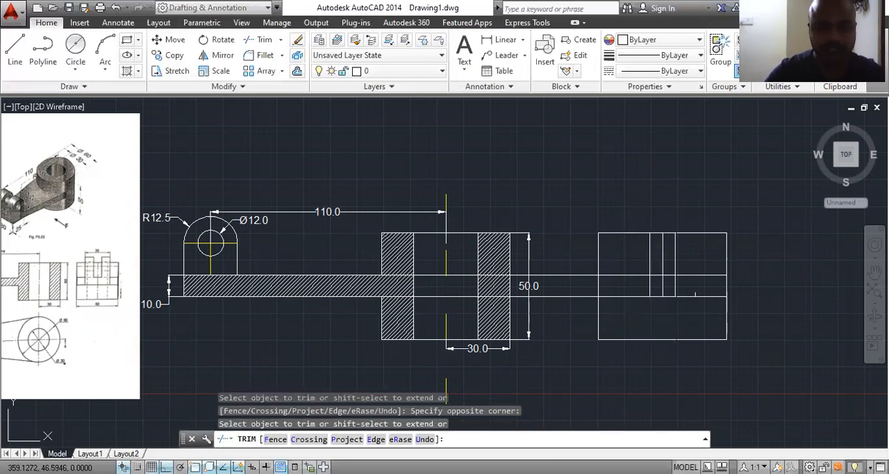
scroll(689, 287, "up", 2)
left_click(677, 280)
left_click(547, 292)
Step: Examine the fork slot and its centre line in the reference image's side view and compare them with the drawing
scroll(643, 300, "down", 1)
scroll(643, 299, "down", 2)
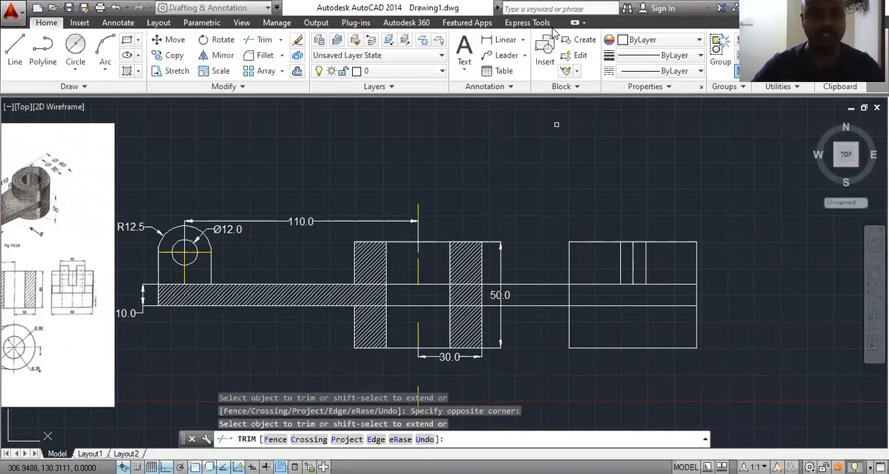
scroll(85, 265, "up", 4)
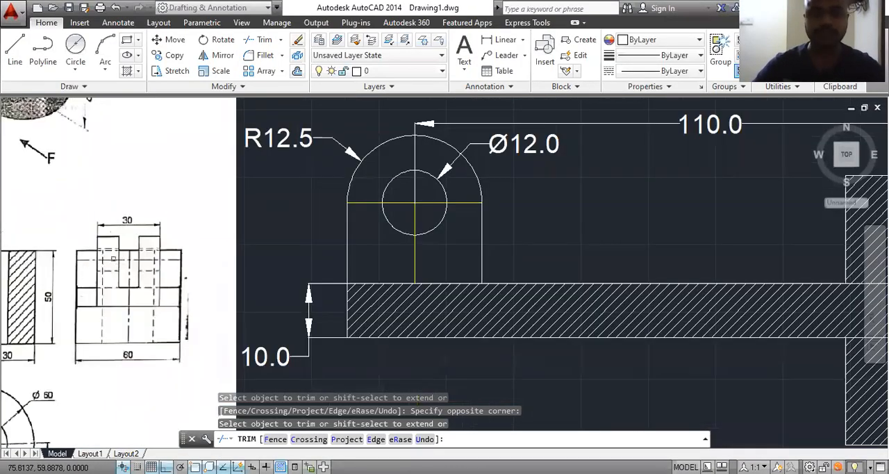
scroll(208, 254, "down", 4)
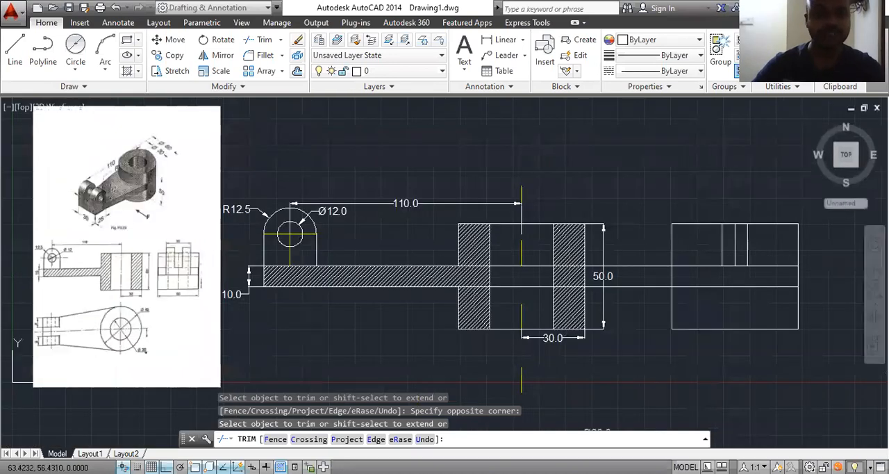
scroll(56, 273, "up", 4)
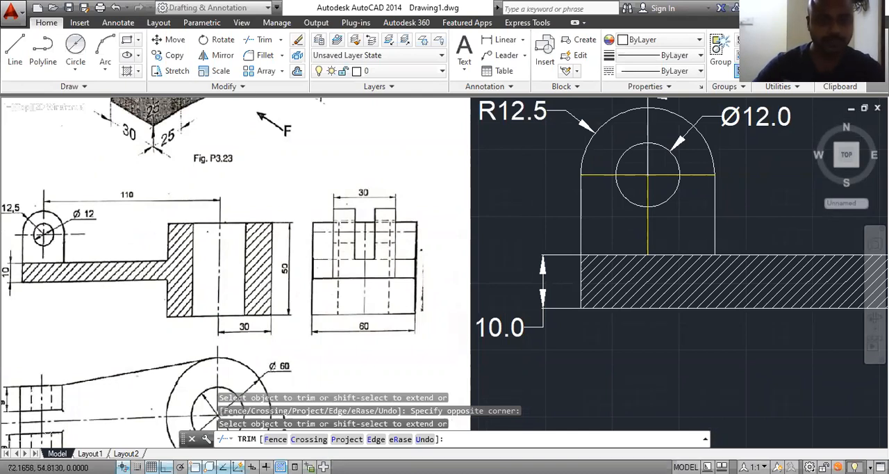
scroll(300, 248, "down", 2)
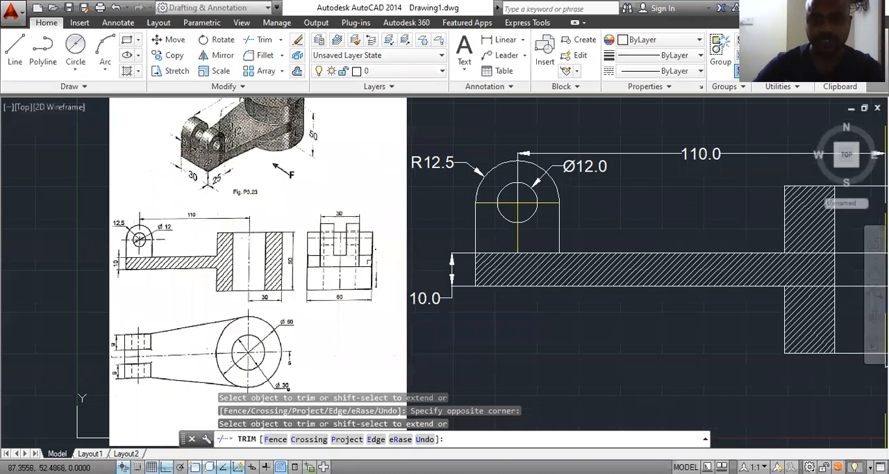
scroll(383, 271, "down", 4)
scroll(713, 262, "up", 2)
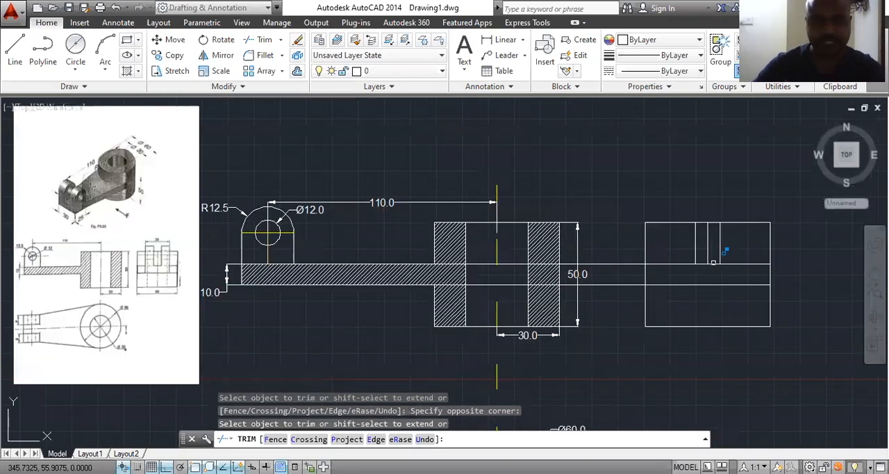
Step: Delete the vertical centre line between the two slot lines in the side view
key("Escape")
left_click(707, 243)
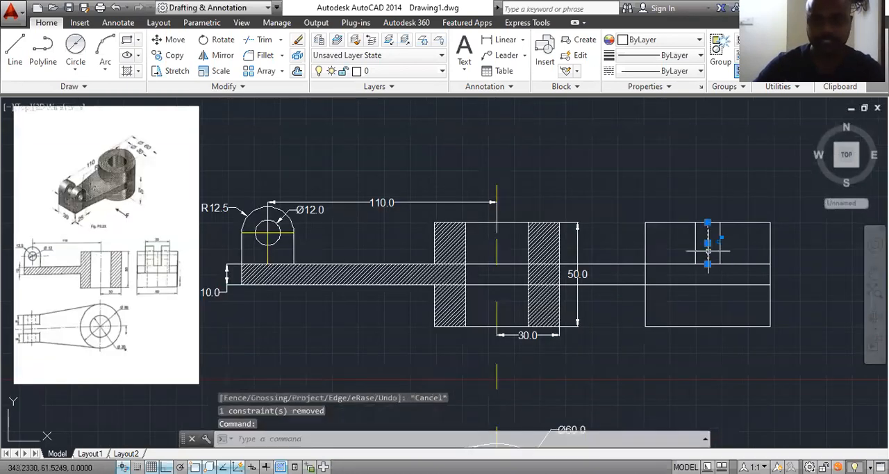
key("Delete")
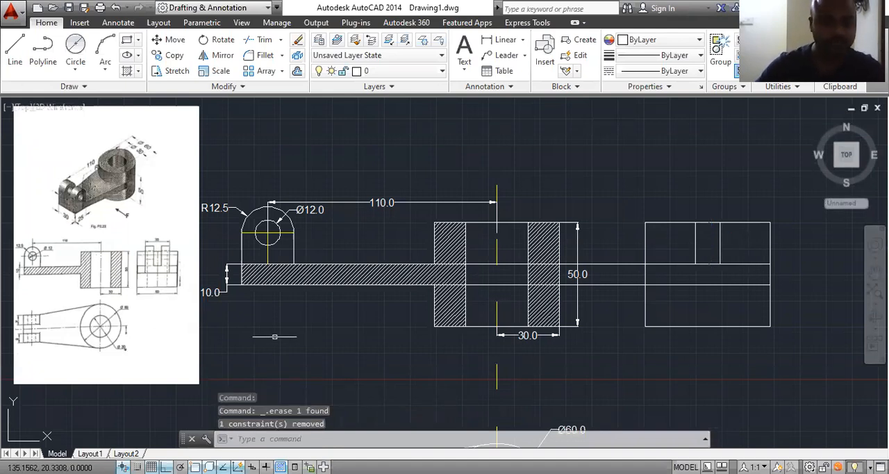
Step: Offset the side view's two slot lines outward by 9 for the outer edges of the fork prongs
scroll(157, 244, "up", 4)
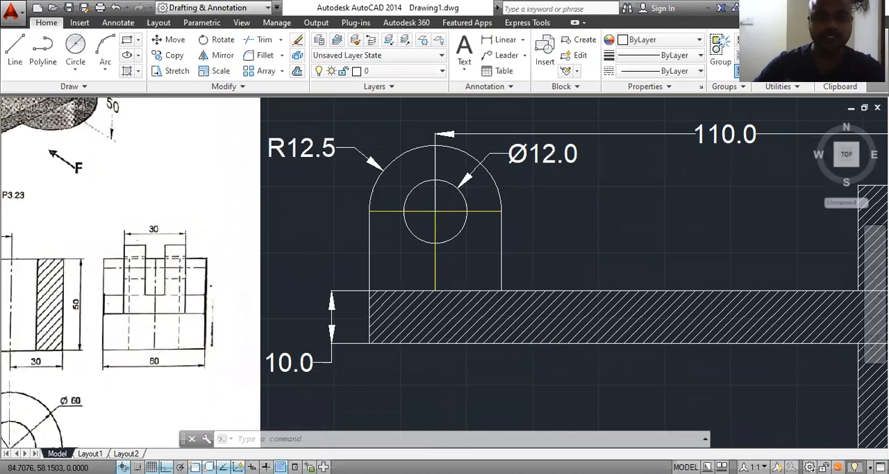
scroll(182, 275, "down", 2)
middle_click_drag(499, 326, 334, 319)
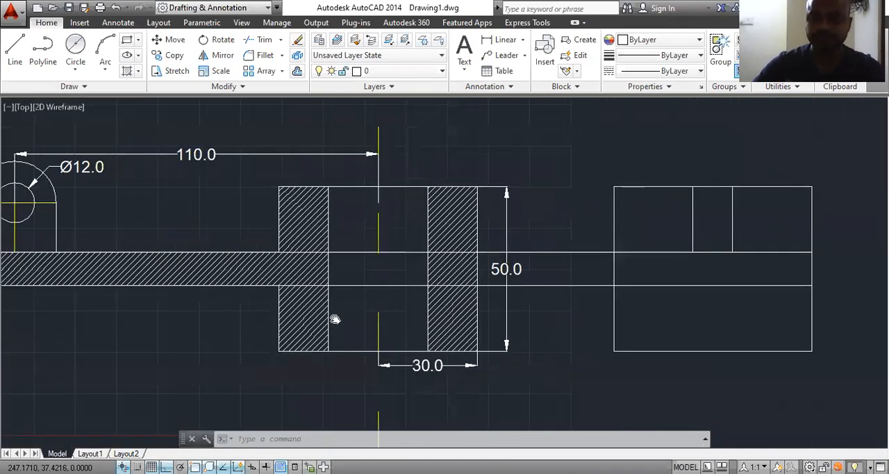
scroll(335, 319, "down", 2)
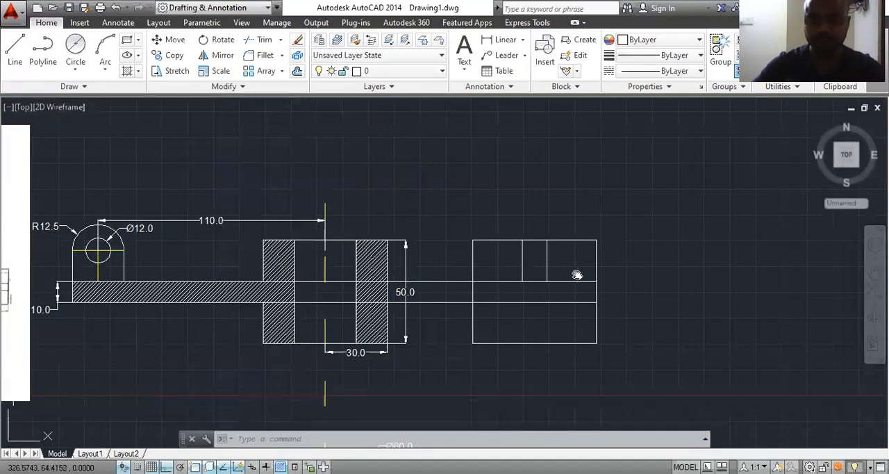
middle_click_drag(576, 275, 831, 295)
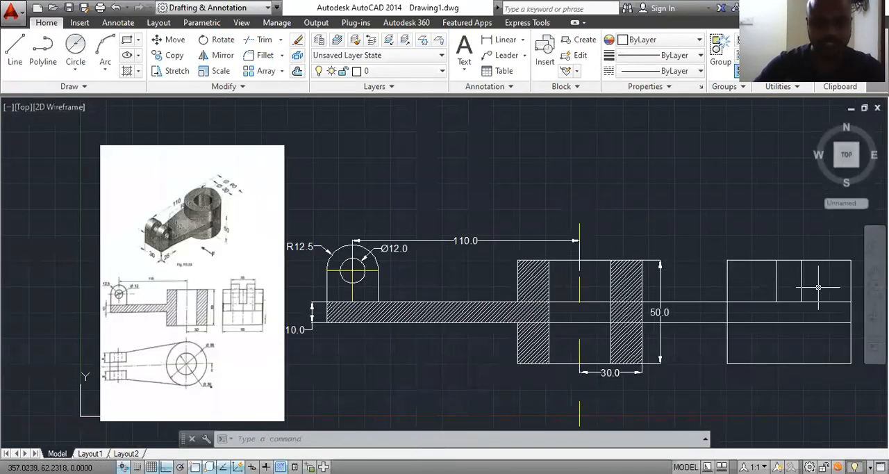
middle_click_drag(808, 334, 691, 325)
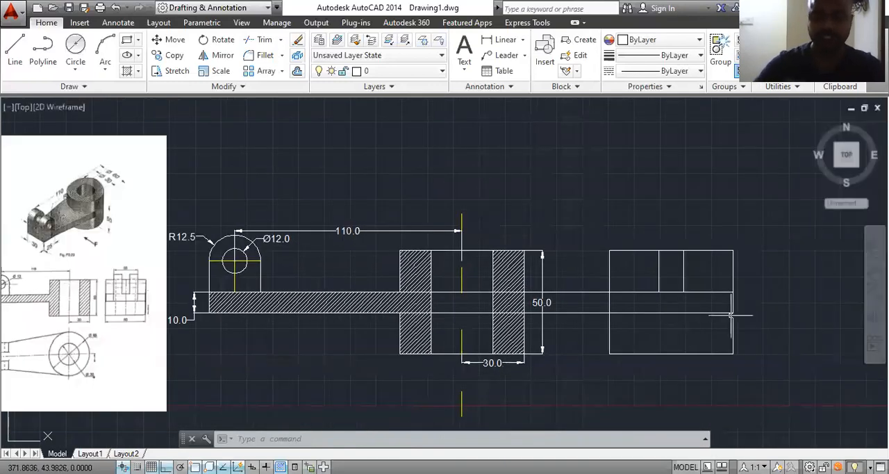
type("o")
key("Return")
type("9")
key("Return")
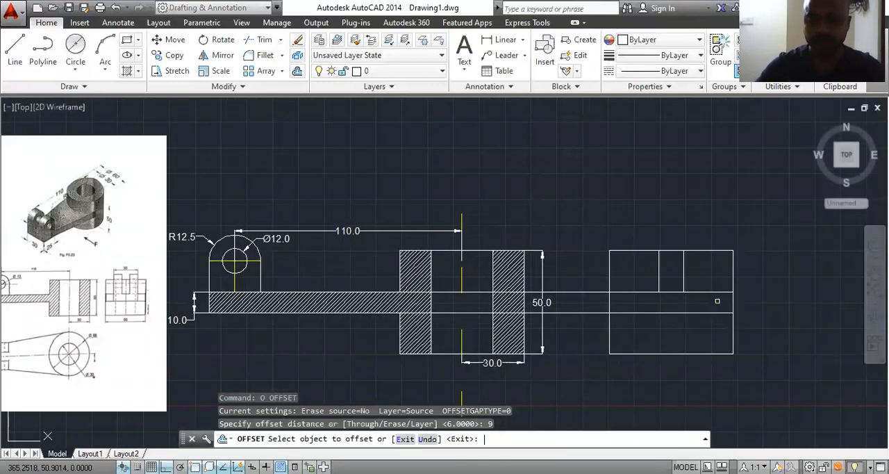
left_click(659, 271)
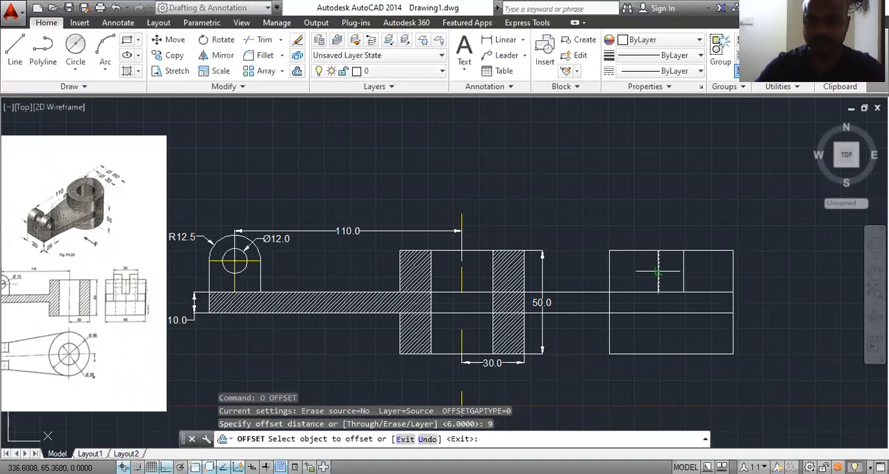
left_click(620, 271)
left_click(685, 262)
left_click(709, 266)
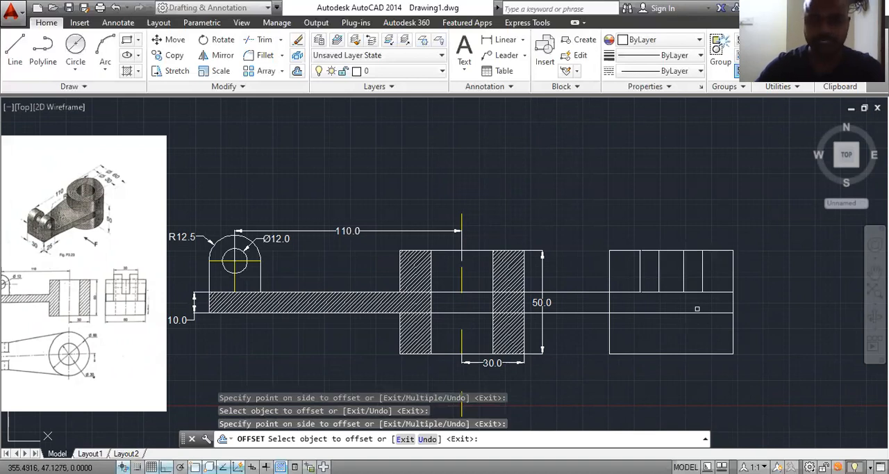
key("Return")
key("Return")
key("Escape")
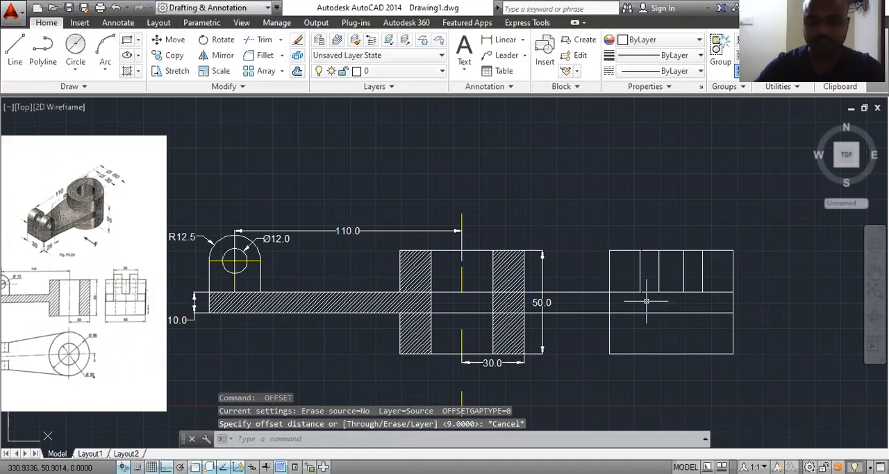
Step: Extend the outer edges of both fork prongs down to the base plate's lower edge in the side view
type("ex")
key("Return")
key("Return")
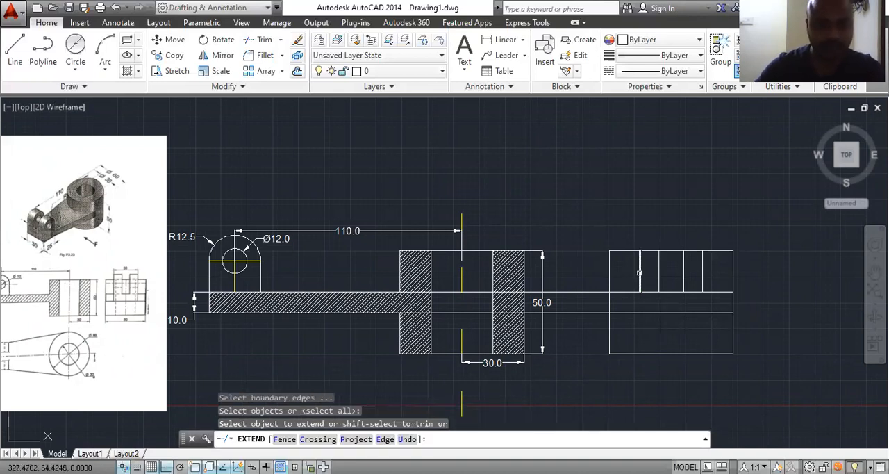
left_click(639, 273)
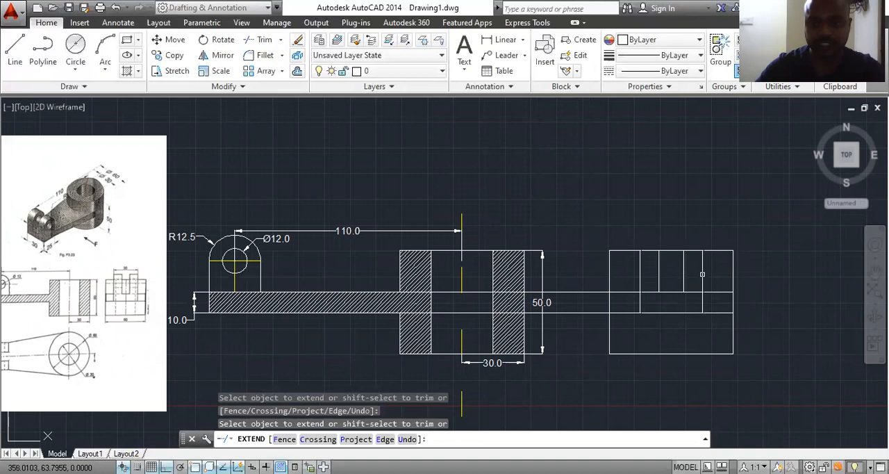
Step: Examine the fork's height and prong edges in the reference image's front, side and pictorial views
scroll(127, 299, "up", 5)
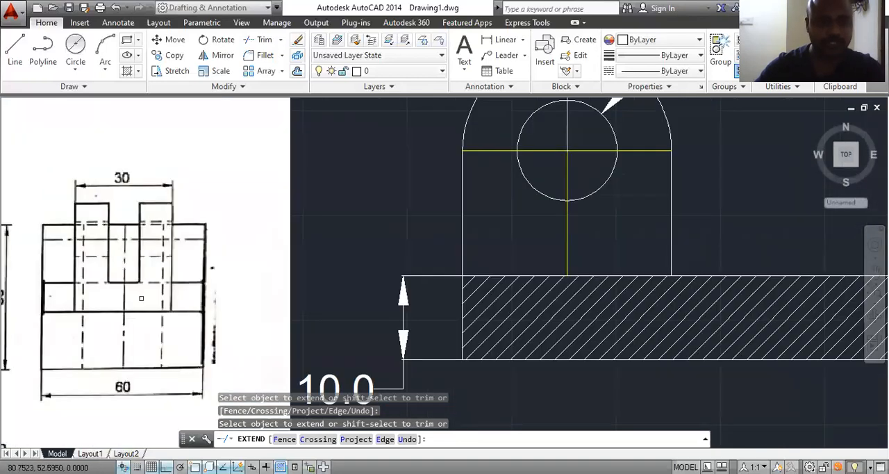
scroll(137, 282, "down", 5)
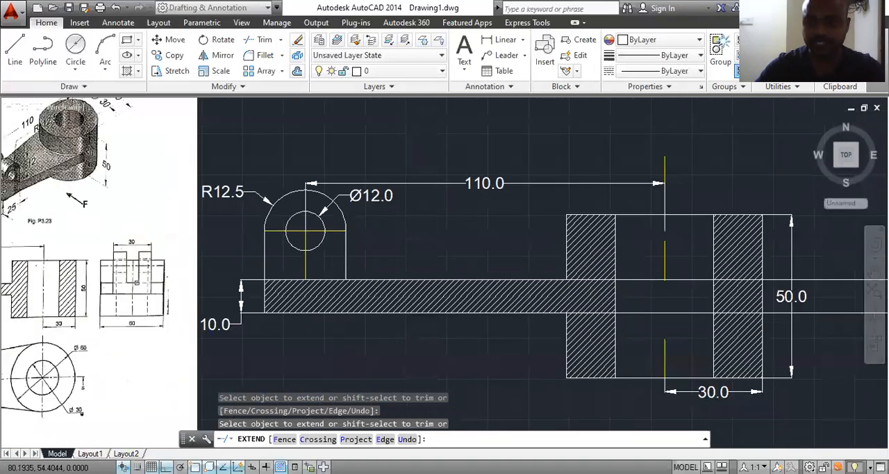
scroll(118, 284, "up", 3)
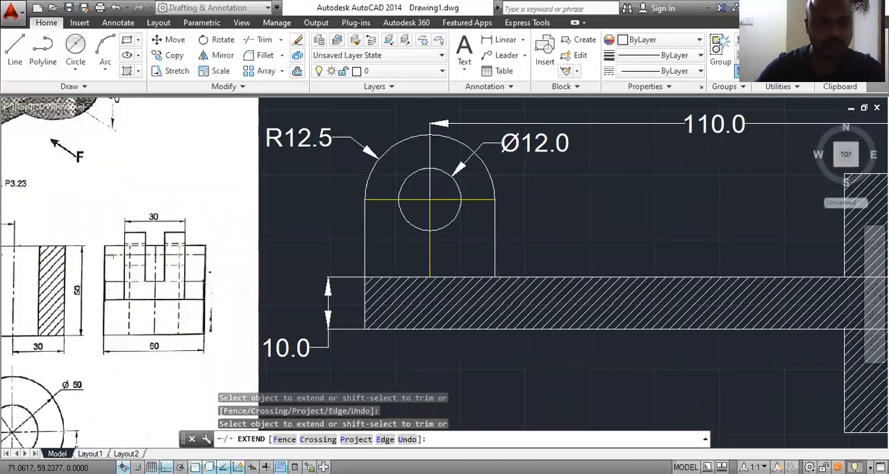
scroll(188, 254, "down", 2)
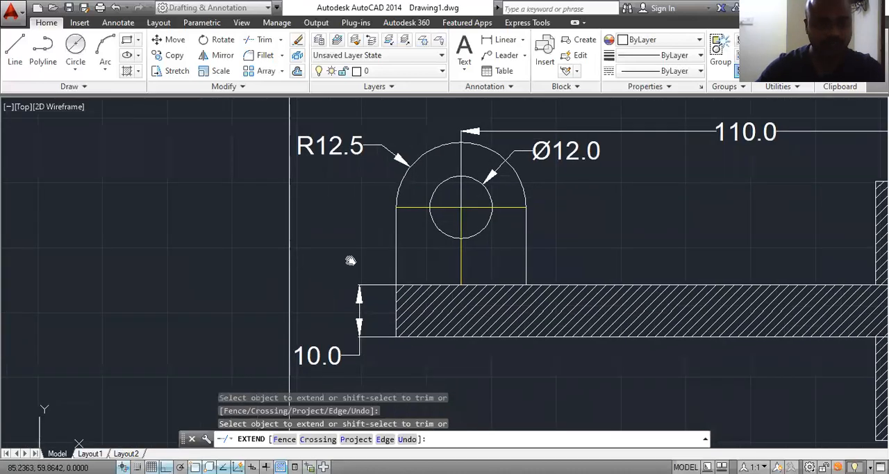
scroll(315, 261, "up", 2)
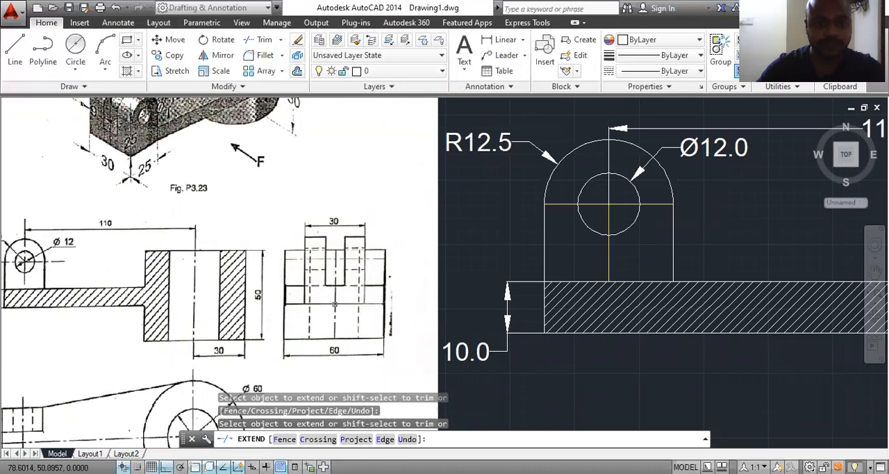
scroll(334, 304, "up", 2)
scroll(365, 300, "down", 2)
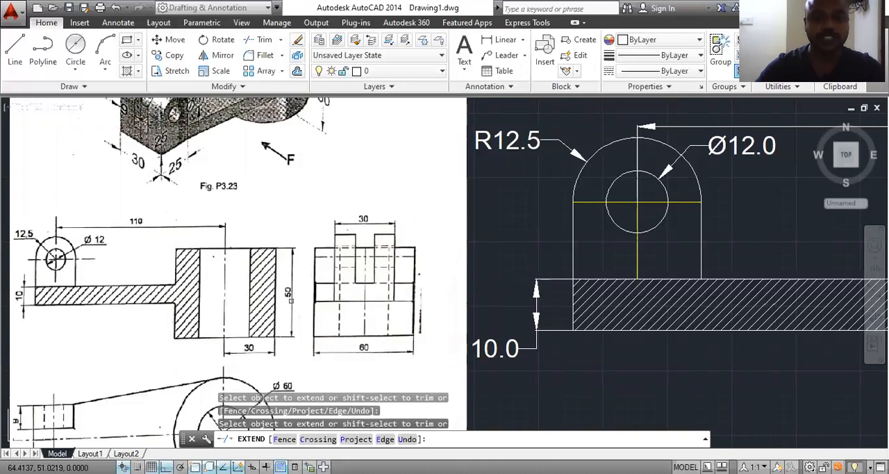
scroll(291, 300, "down", 2)
scroll(434, 307, "down", 2)
middle_click_drag(473, 334, 180, 319)
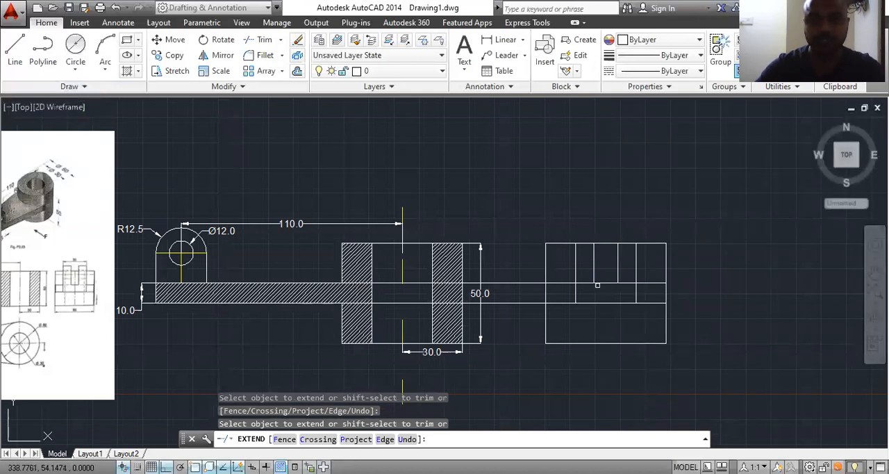
Step: Trim away the base plate's two projection lines in the gap between the front view and the side view
left_click(16, 57)
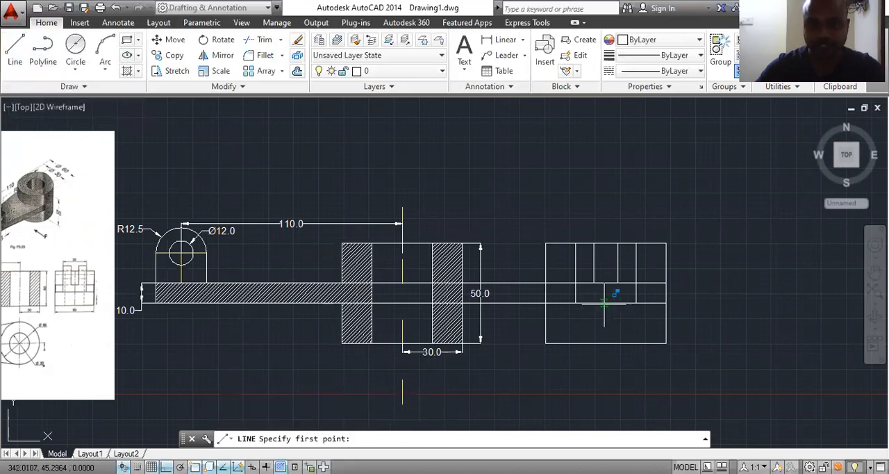
key("Escape")
type("tr")
key("Return")
key("Return")
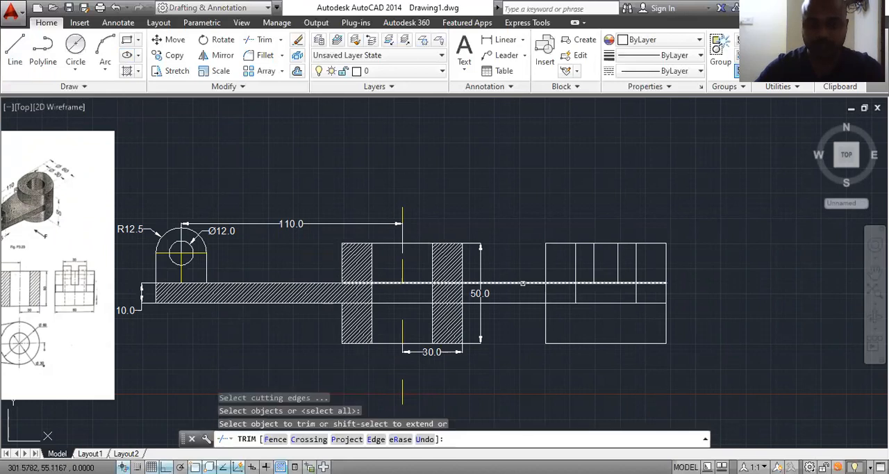
left_click(525, 283)
left_click(525, 300)
left_click(520, 309)
key("Escape")
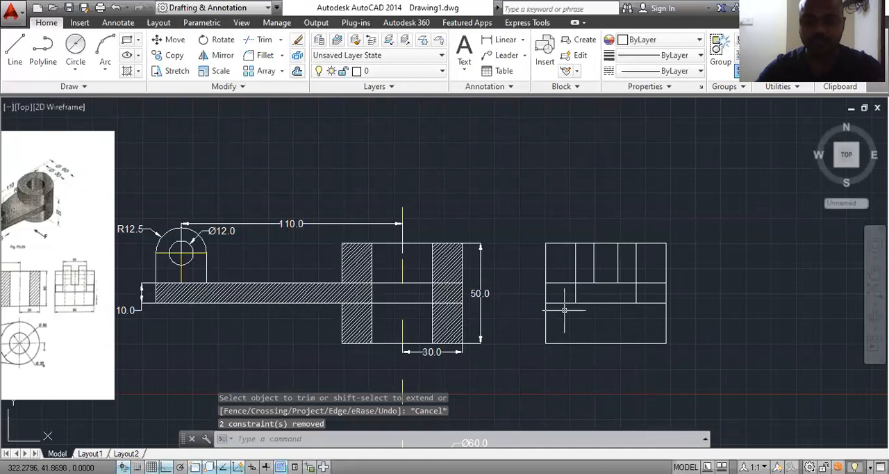
Step: Try to draw a 27.5 vertical line up from the midpoint of the base plate's lower edge in the side view
type("l")
key("Return")
left_click(606, 302)
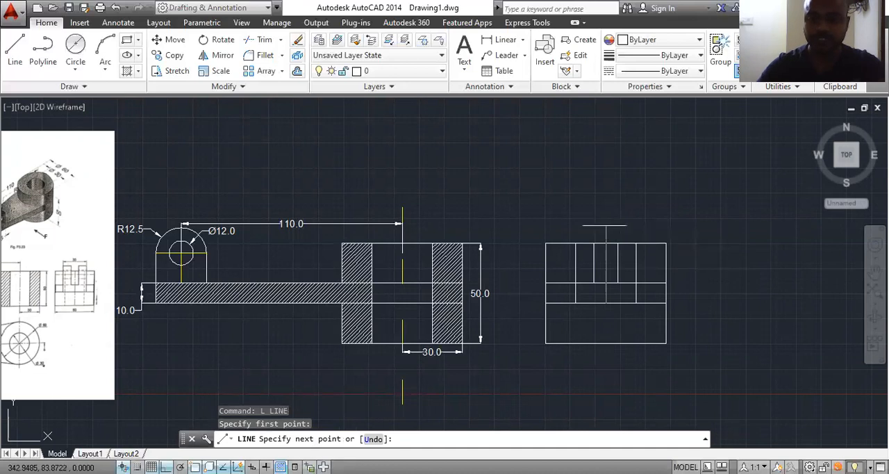
type("27")
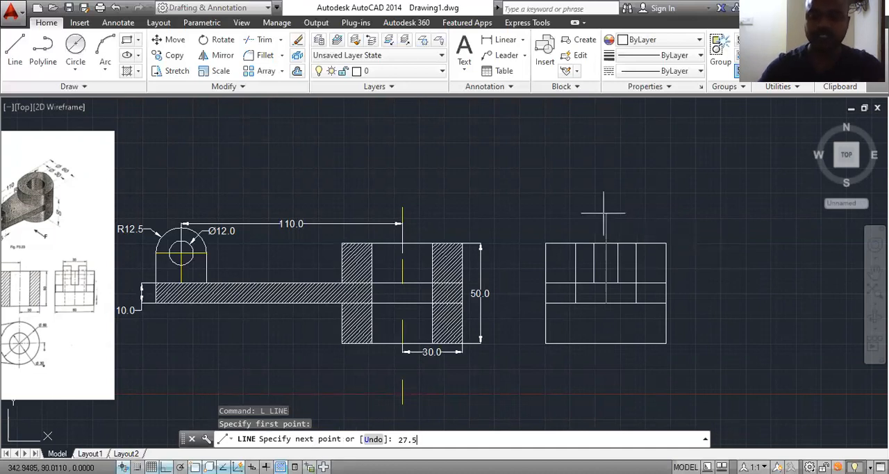
type(".5")
key("Return")
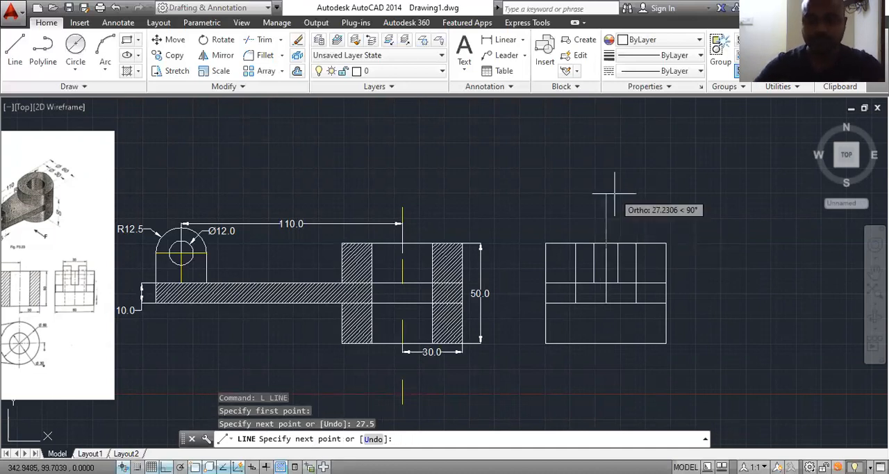
key("ctrl+z")
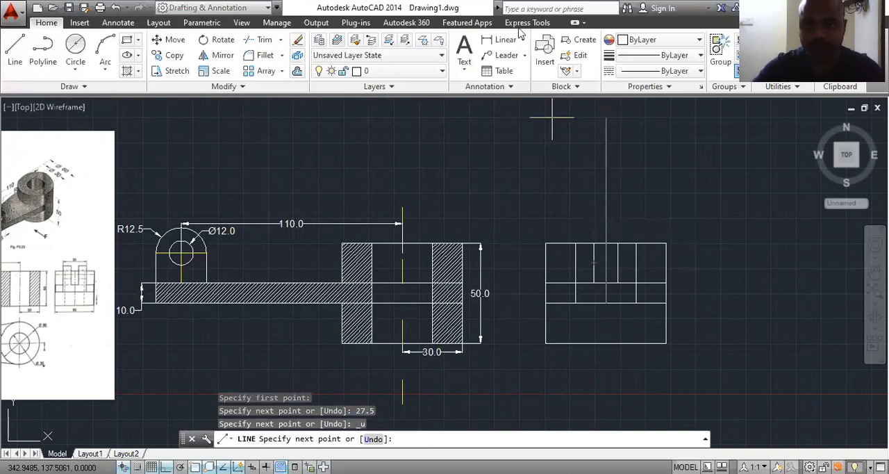
key("ctrl+z")
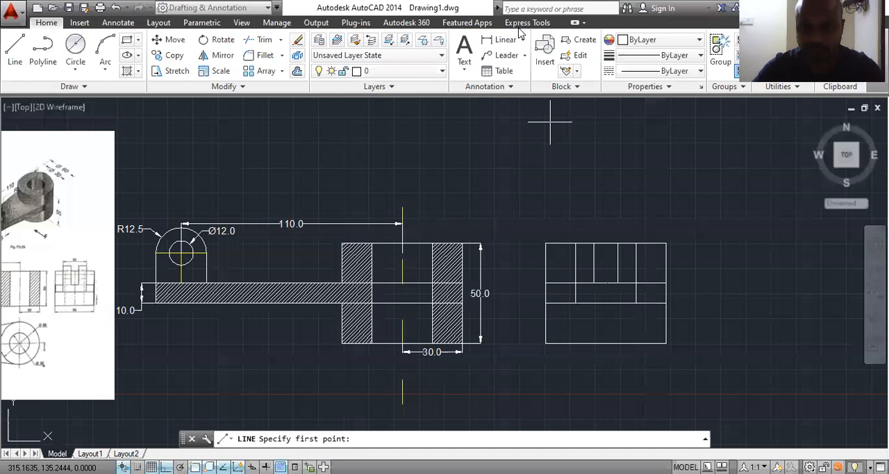
left_click(606, 302)
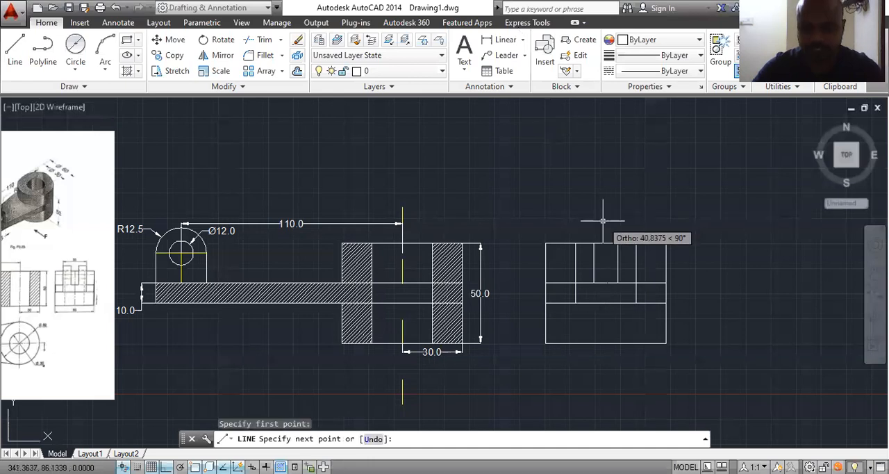
key("Escape")
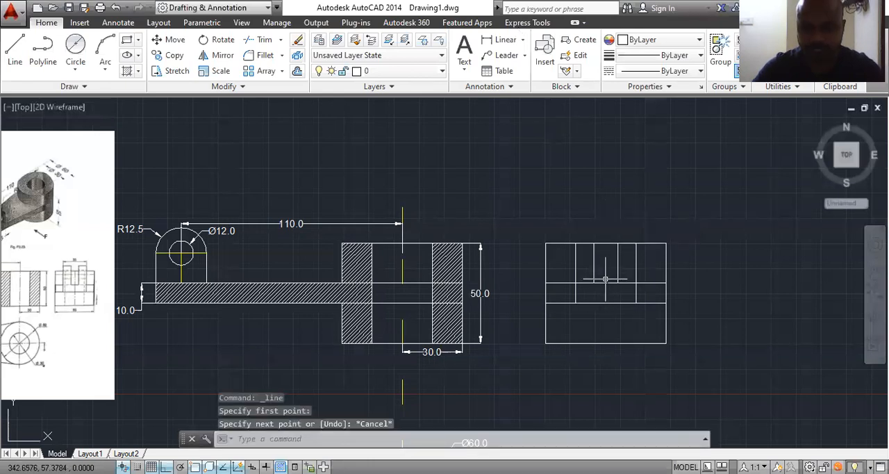
Step: Draw a 27.5 vertical line up from the middle of the base plate's upper edge, continuing about 17 left past the left prong
key("Return")
left_click(605, 279)
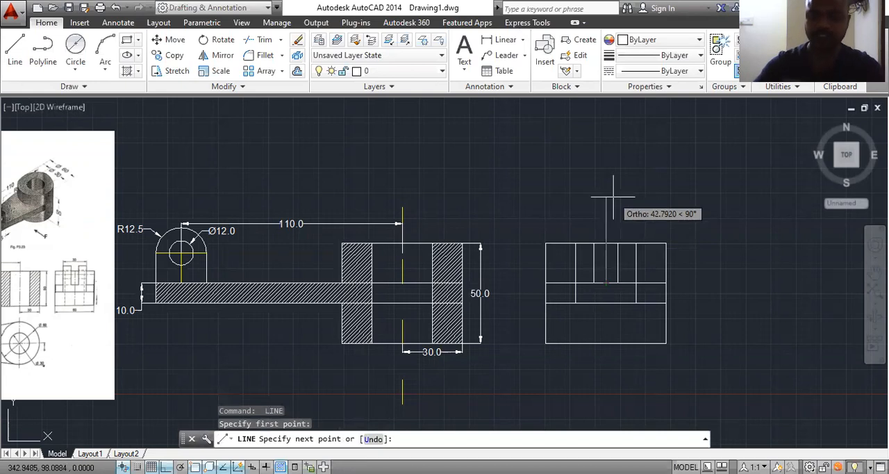
type("27.5")
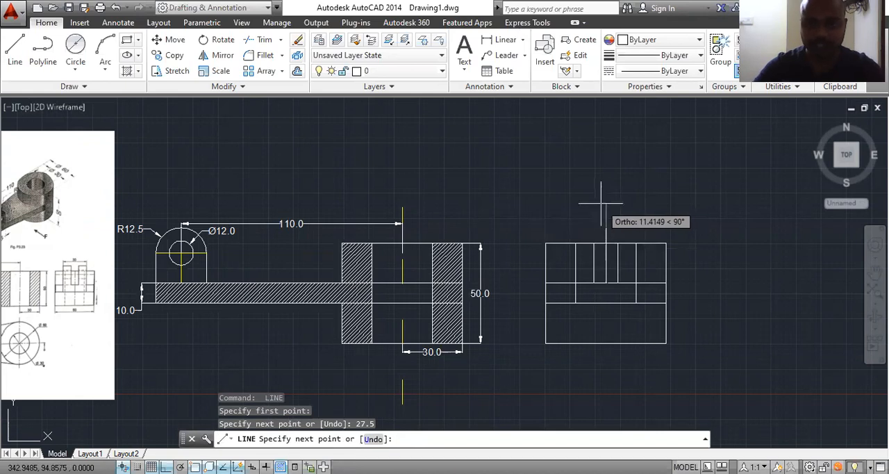
scroll(587, 228, "up", 2)
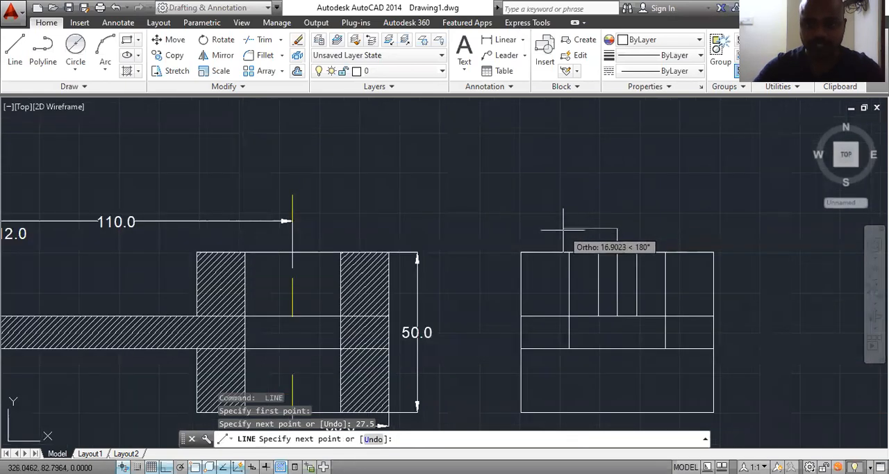
left_click(563, 228)
key("Escape")
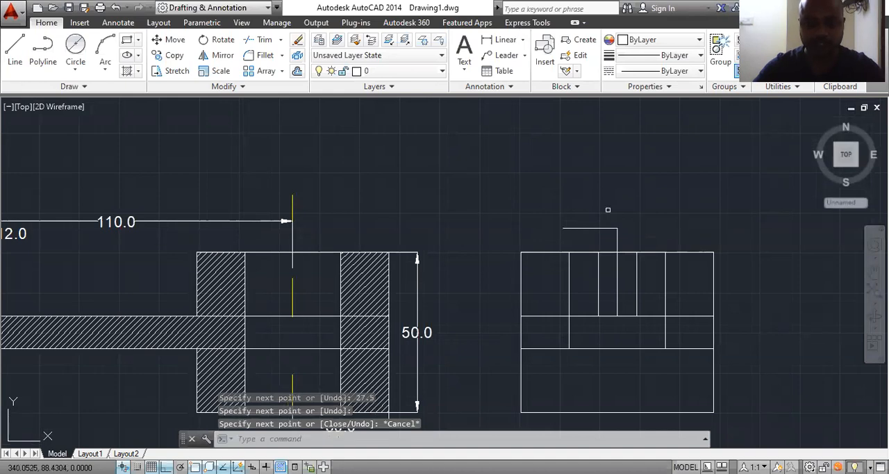
Step: Extend both edges of the left prong up to the new horizontal top line in the side view
type("ex")
key("Return")
key("Return")
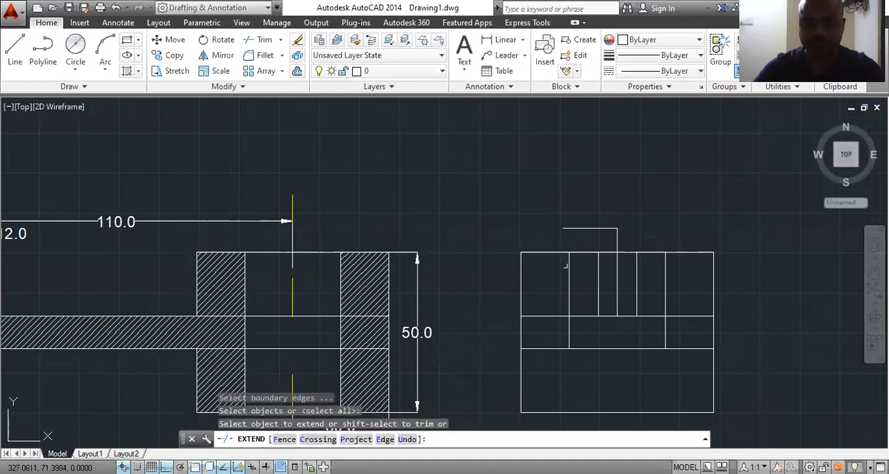
left_click(566, 266)
left_click(566, 257)
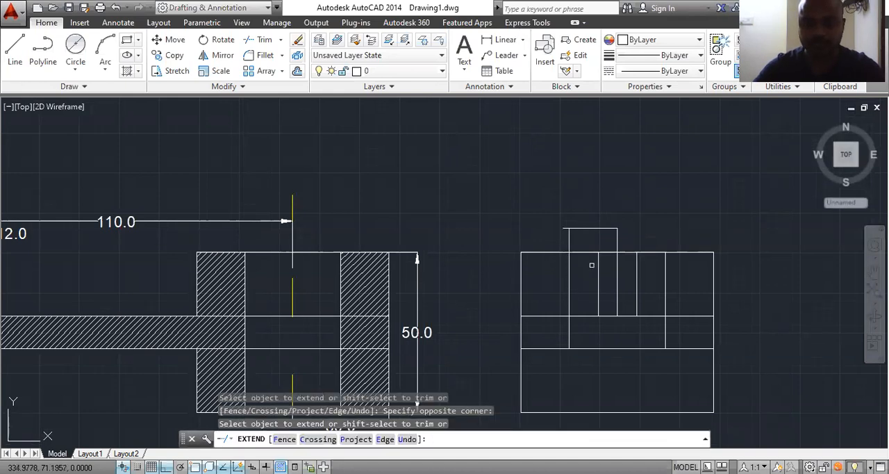
left_click(599, 262)
key("Escape")
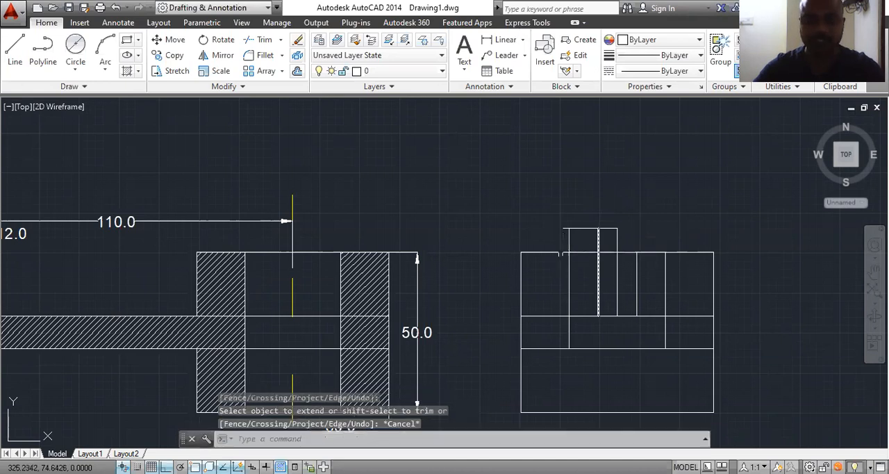
Step: Trim the top line's overhang outside the left prong and the prong's outer edge where it crosses the base plate
type("tr")
key("Return")
key("Return")
left_click(561, 230)
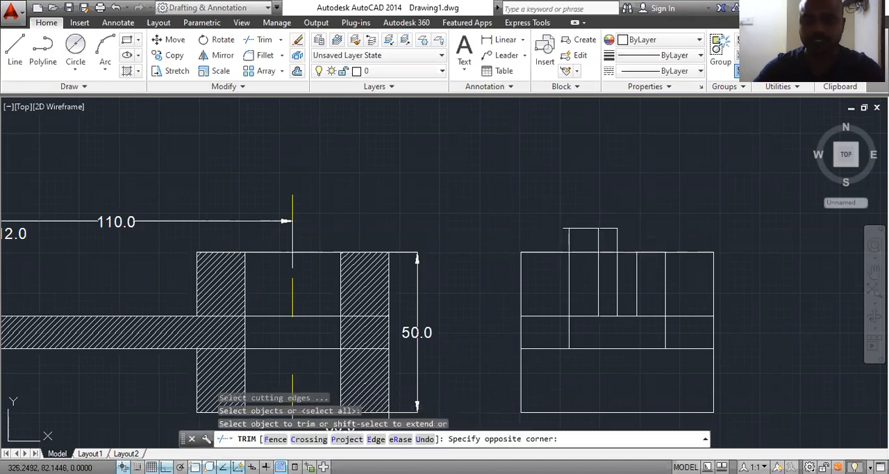
left_click(570, 267)
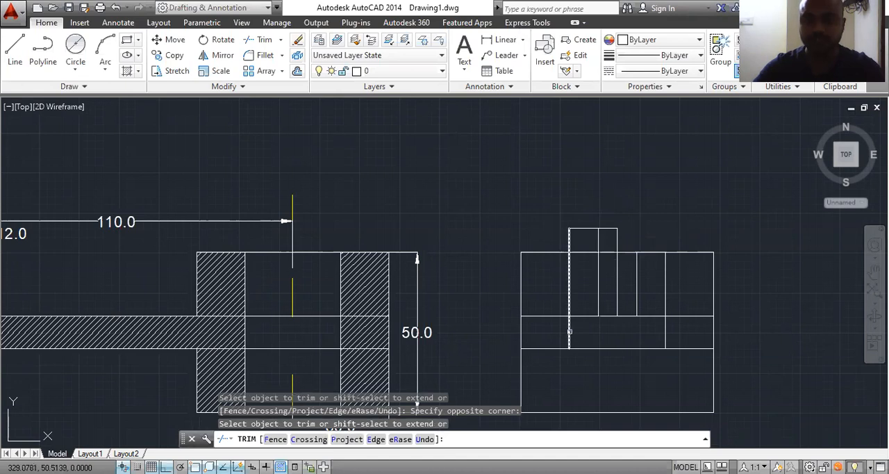
left_click(570, 331)
scroll(615, 280, "down", 2)
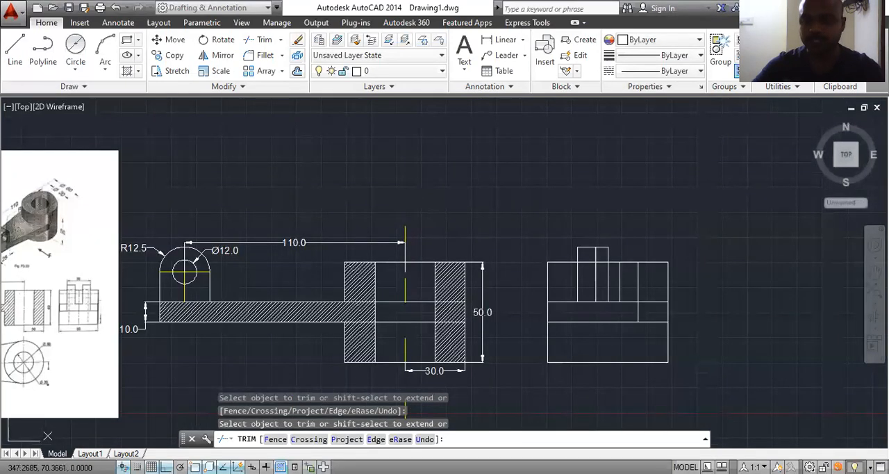
key("Escape")
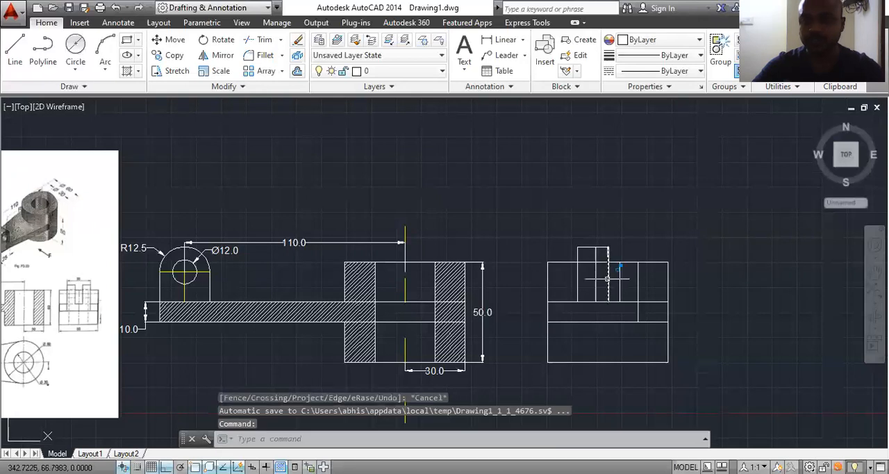
Step: Erase the vertical height construction line and trim the top line back to the left prong's inner edge
left_click(607, 279)
key("Delete")
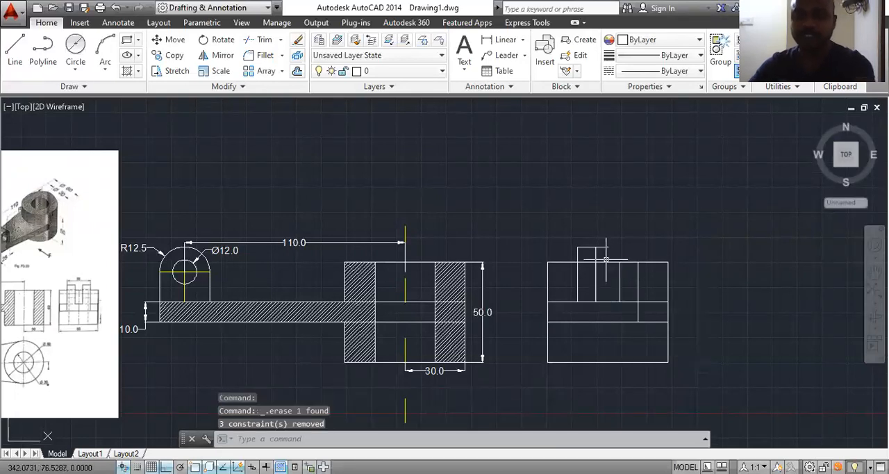
left_click(601, 247)
mouse_move(608, 250)
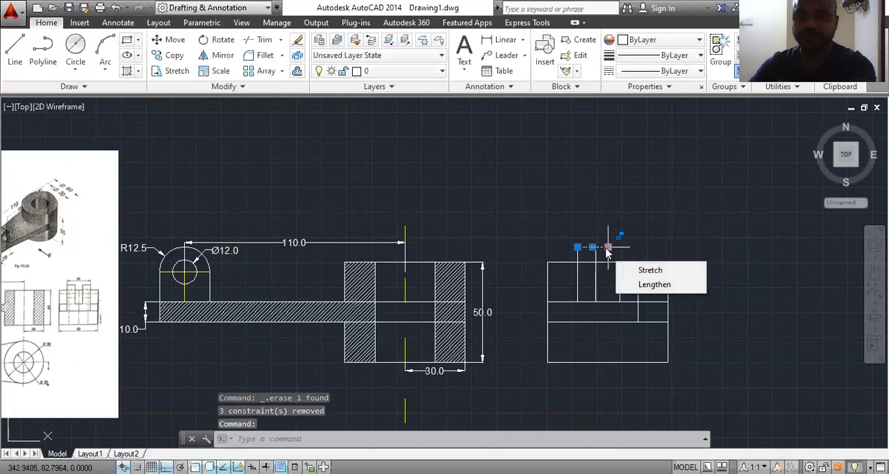
key("Escape")
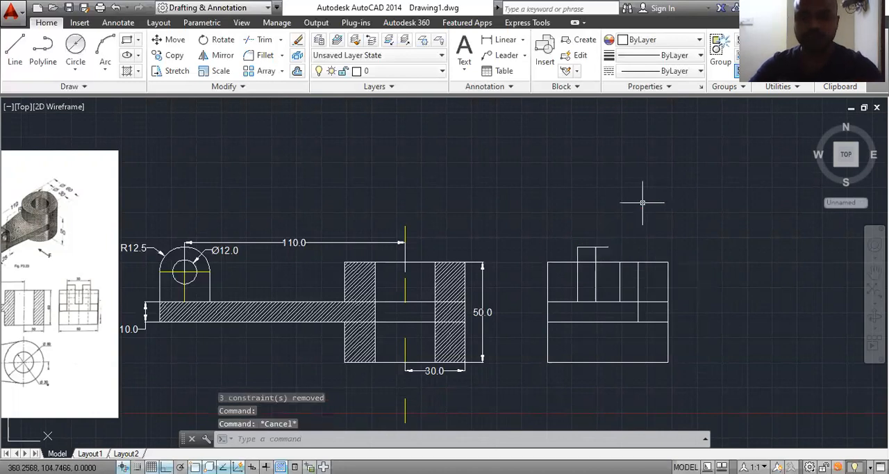
type("tr")
key("Return")
key("Return")
left_click(604, 247)
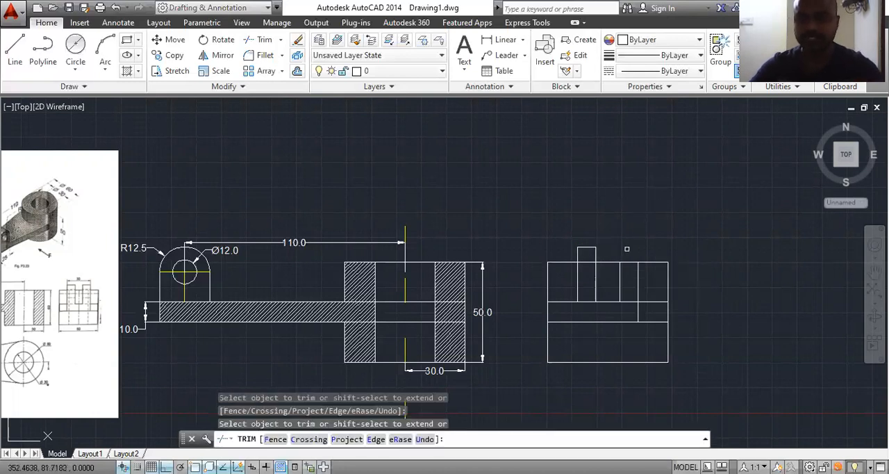
key("Escape")
scroll(632, 264, "up", 2)
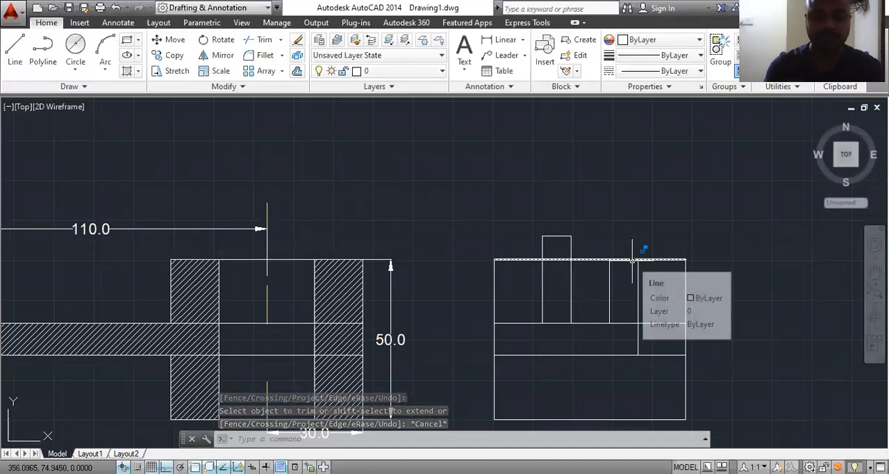
type("mi")
key("Return")
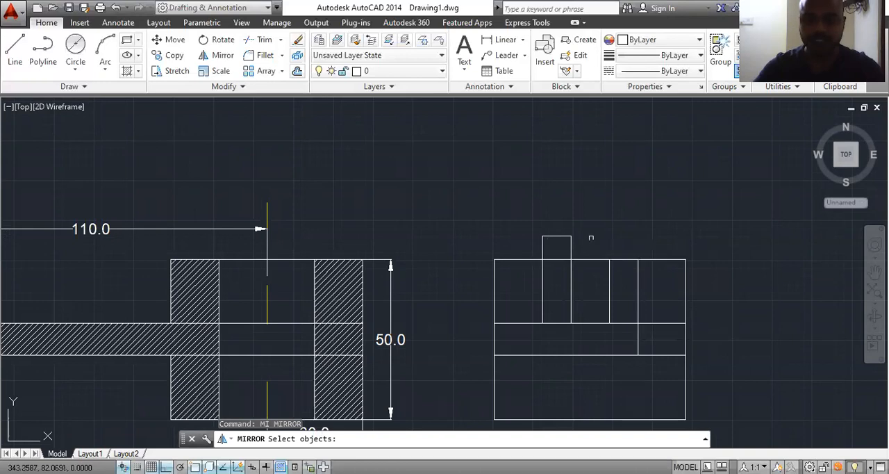
left_click(586, 217)
left_click(514, 249)
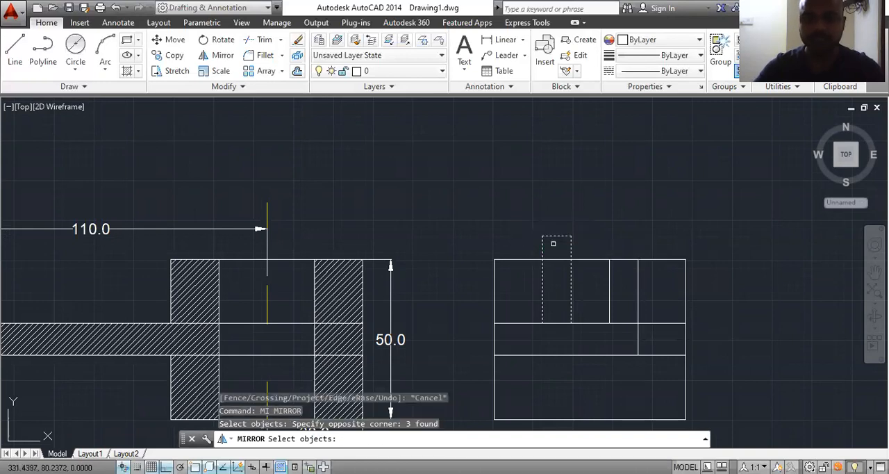
key("Escape")
Step: Erase the two unfinished vertical edges of the right prong in the side view
left_click(638, 294)
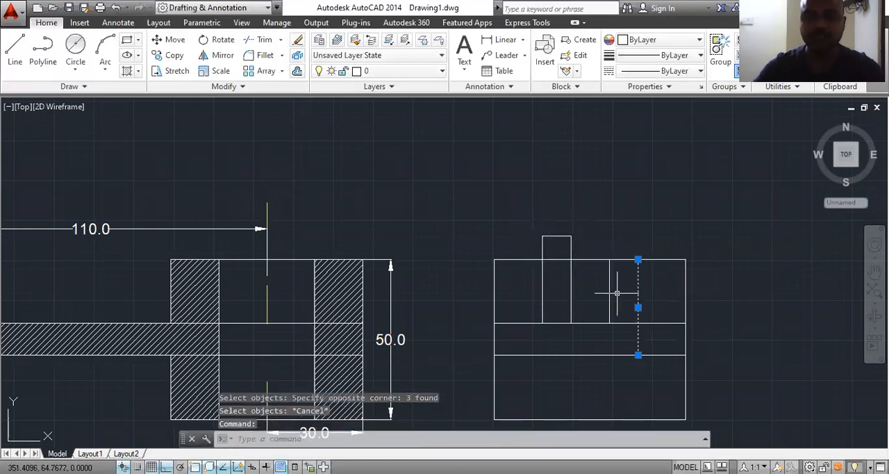
left_click(609, 292)
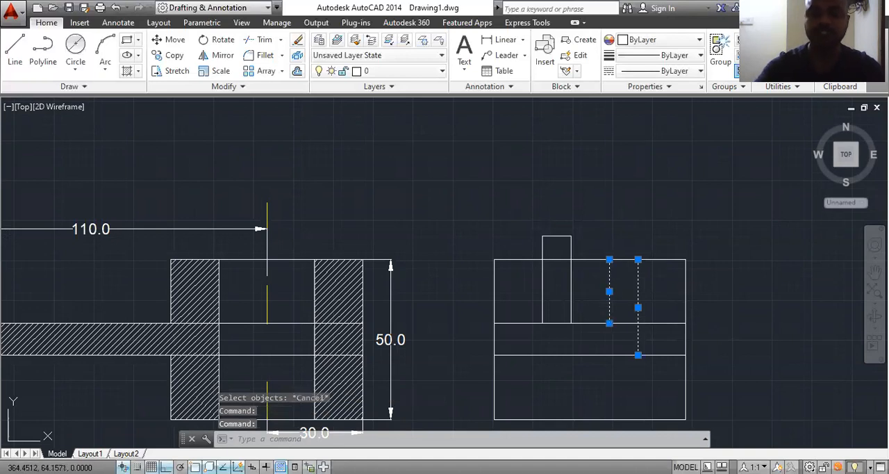
key("Delete")
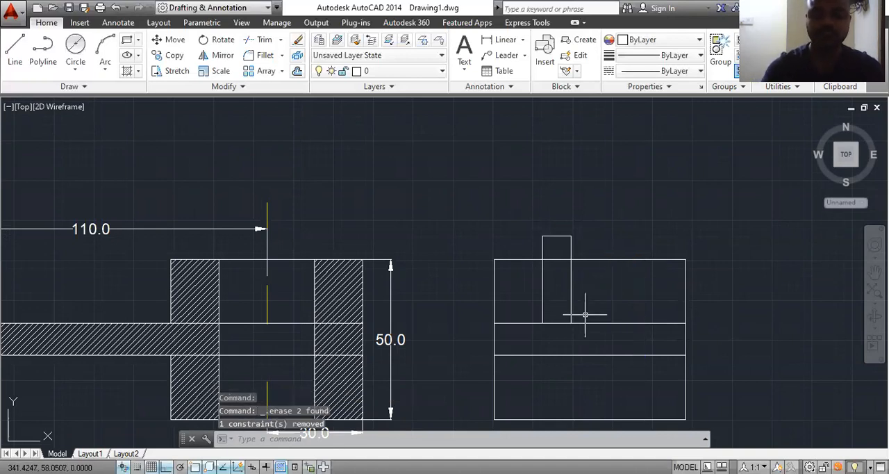
Step: Mirror the left prong's three lines about the side view's vertical centre axis, keeping the source objects
type("mi")
key("Return")
left_click(584, 275)
left_click(523, 313)
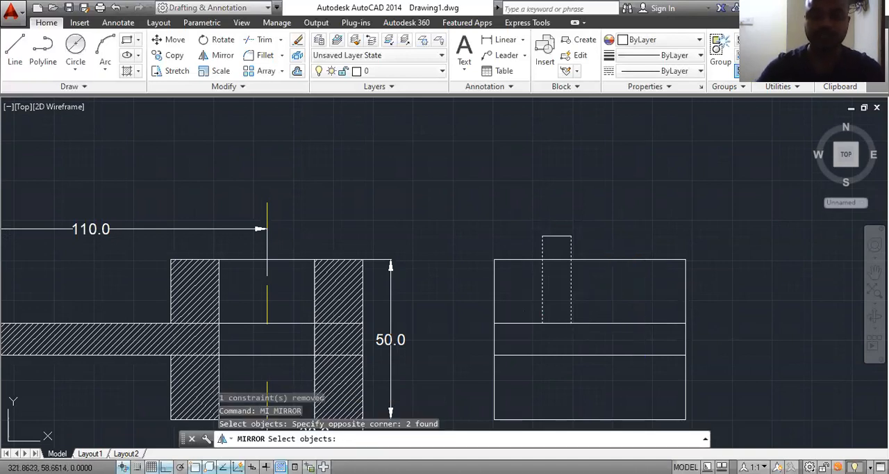
left_click(557, 236)
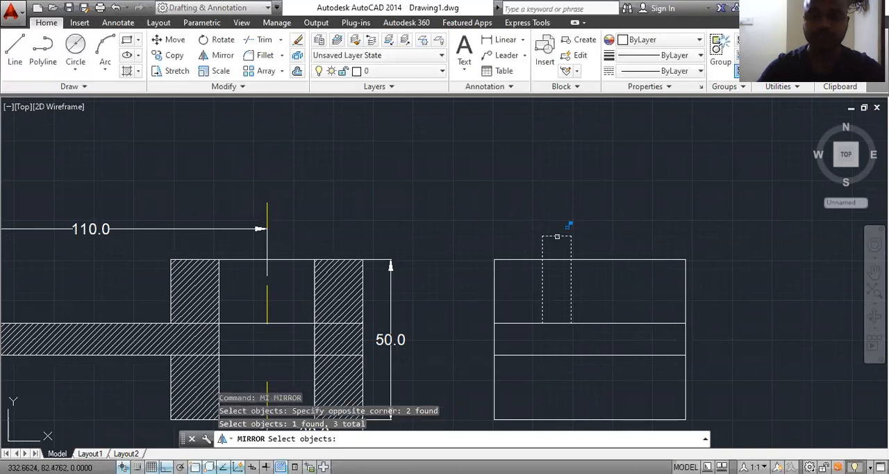
key("Return")
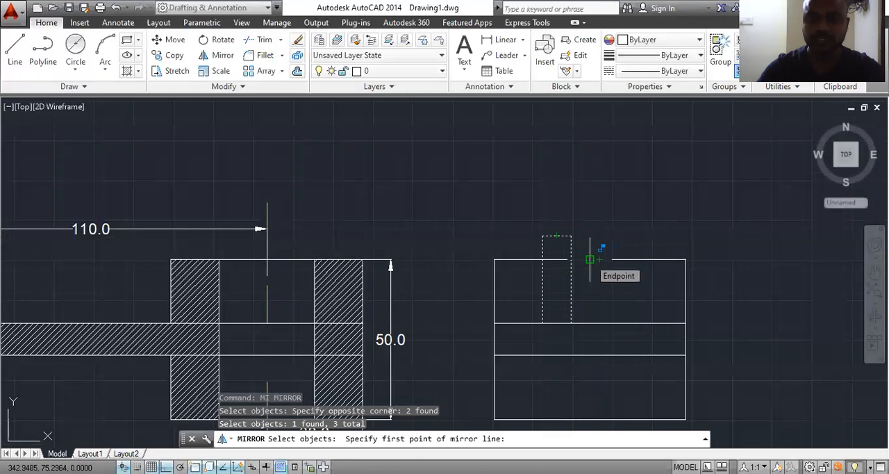
scroll(595, 233, "down", 2)
left_click(592, 347)
left_click(601, 208)
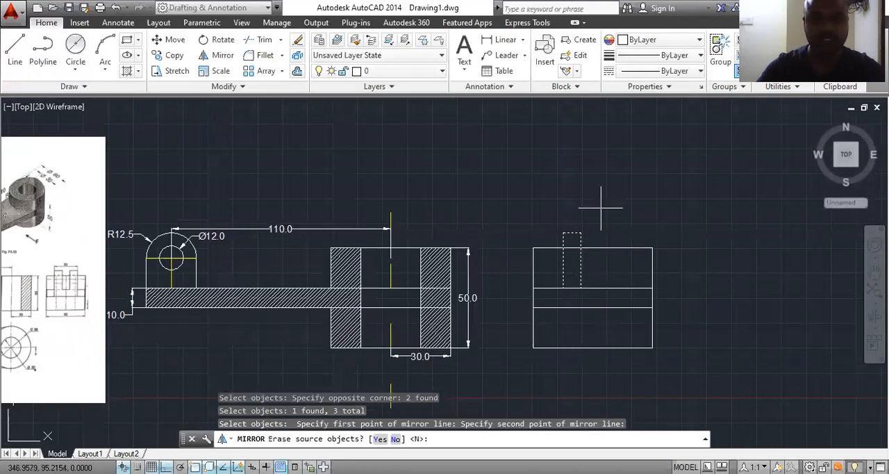
key("Return")
scroll(59, 315, "up", 2)
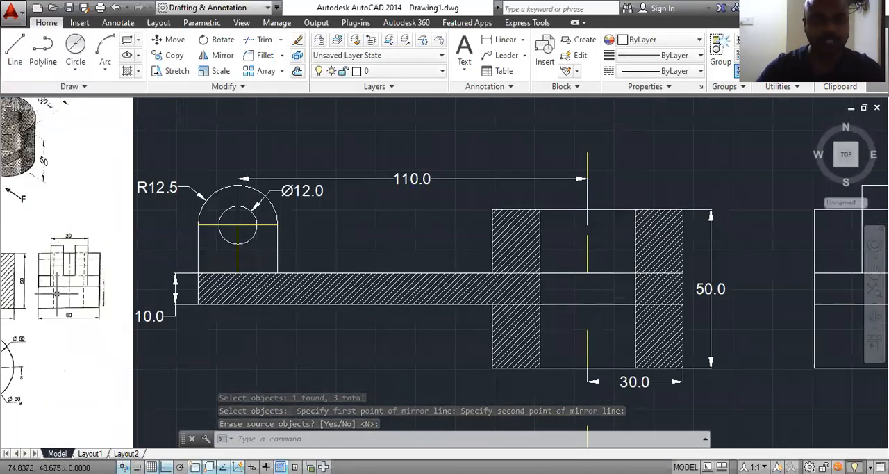
scroll(59, 288, "down", 2)
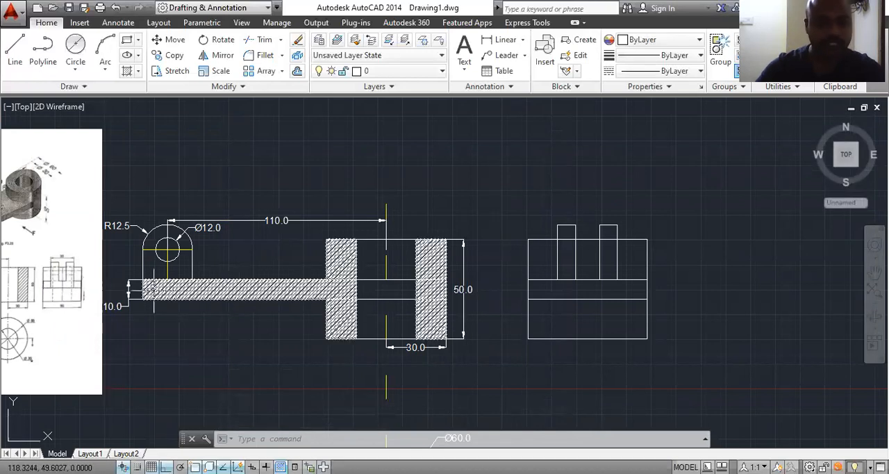
scroll(625, 276, "up", 2)
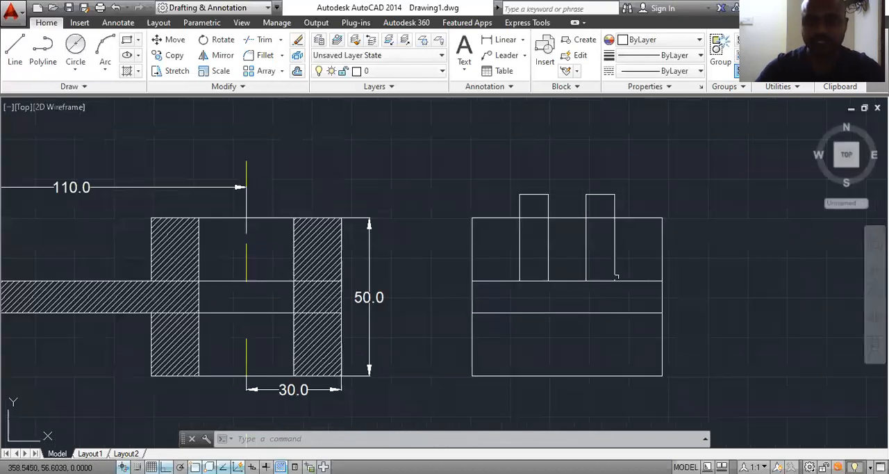
Step: Trim the base plate's upper line where it passes beneath both prongs in the side view
type("tr")
key("Return")
key("Return")
left_click(602, 280)
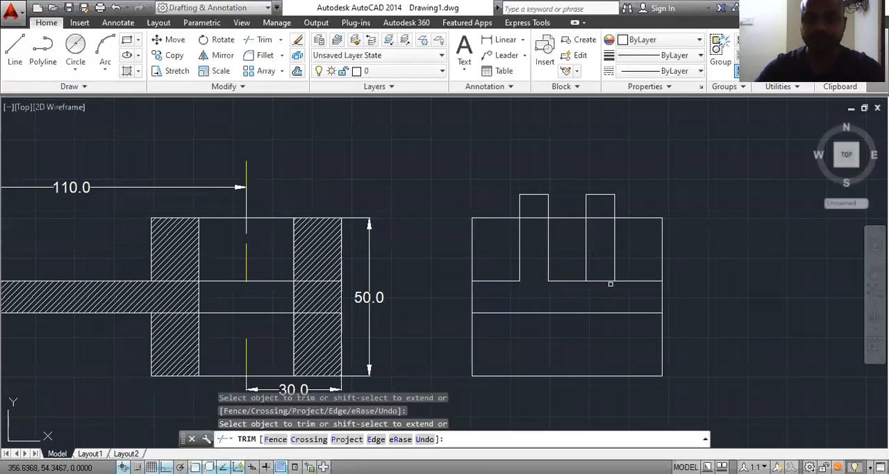
left_click(606, 291)
left_click(596, 279)
Step: Trim the side view's top line between the two prongs and erase the leftover segment
left_click(578, 202)
left_click(560, 238)
left_click(576, 209)
left_click(567, 237)
key("Escape")
left_click(575, 218)
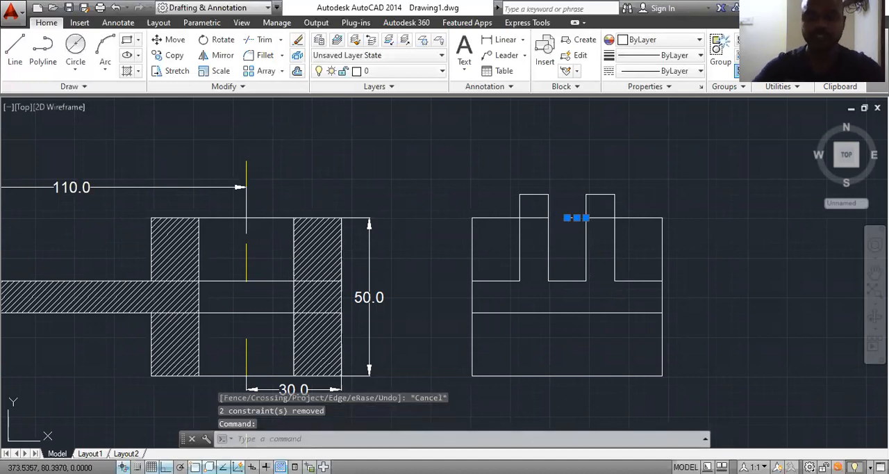
key("Delete")
scroll(603, 272, "down", 3)
scroll(268, 276, "up", 4)
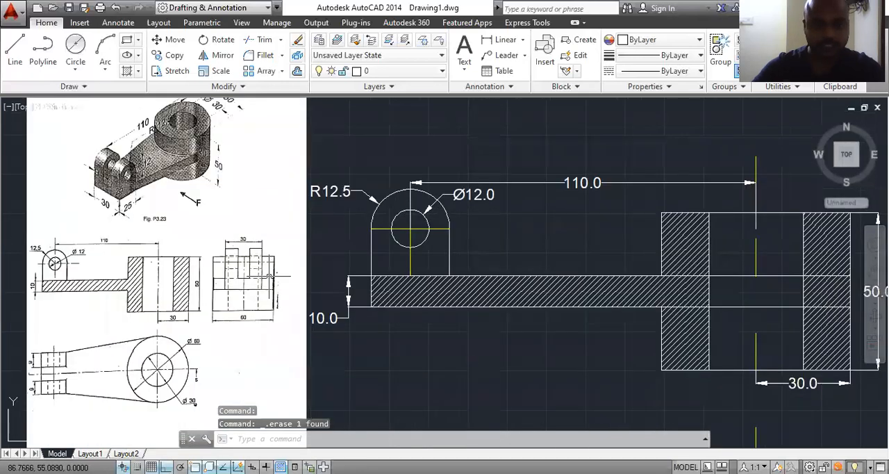
scroll(271, 276, "up", 3)
scroll(211, 263, "down", 6)
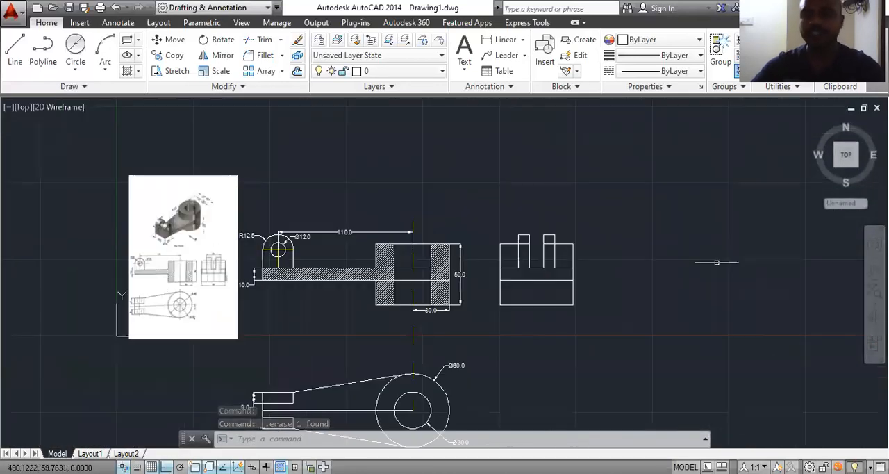
scroll(571, 256, "up", 4)
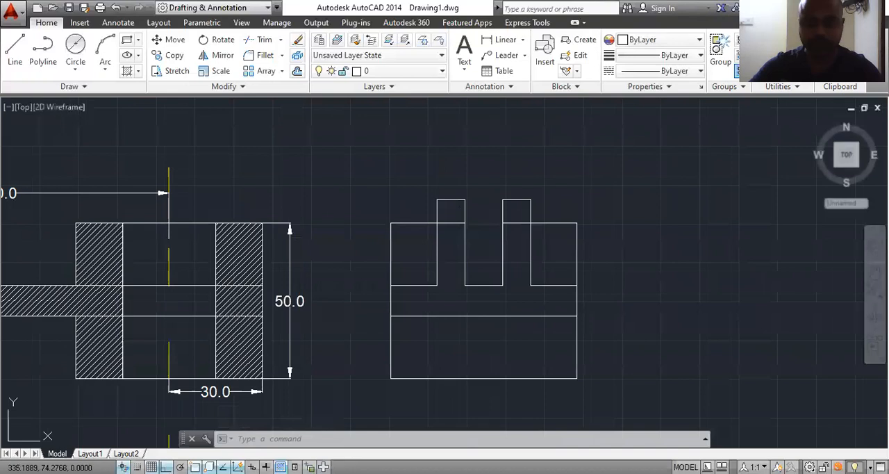
Step: Undo the erased top-line segment and the preceding trims in the side view
key("ctrl+z")
key("ctrl+z")
key("ctrl+z")
Step: Trim the side view's top line inside both prongs, keeping the segment between them
scroll(556, 216, "up", 3)
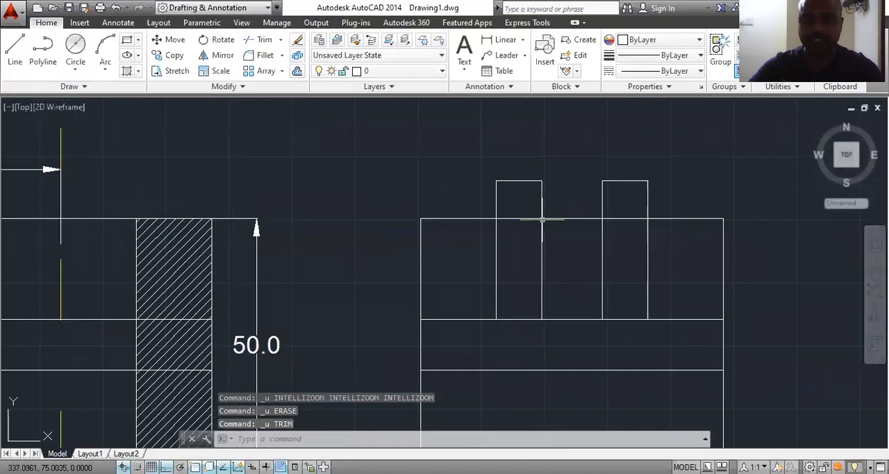
type("tr")
key("Return")
key("Return")
left_click(523, 219)
left_click(615, 218)
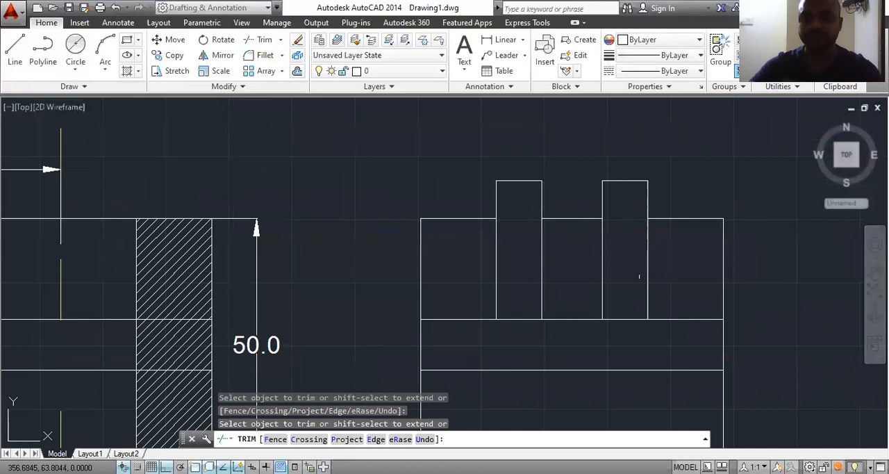
Step: Trim the base plate's upper line beneath both prongs in the side view, following the reference figure
scroll(553, 314, "down", 5)
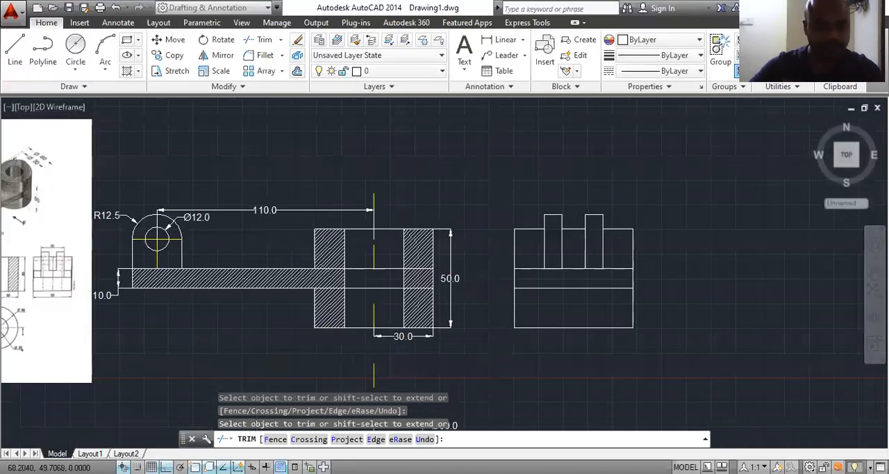
scroll(39, 279, "up", 3)
scroll(41, 279, "down", 2)
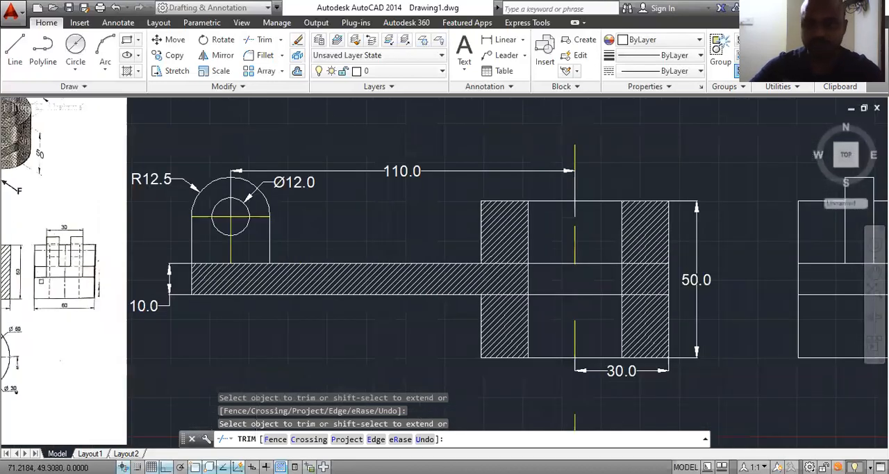
scroll(39, 281, "down", 2)
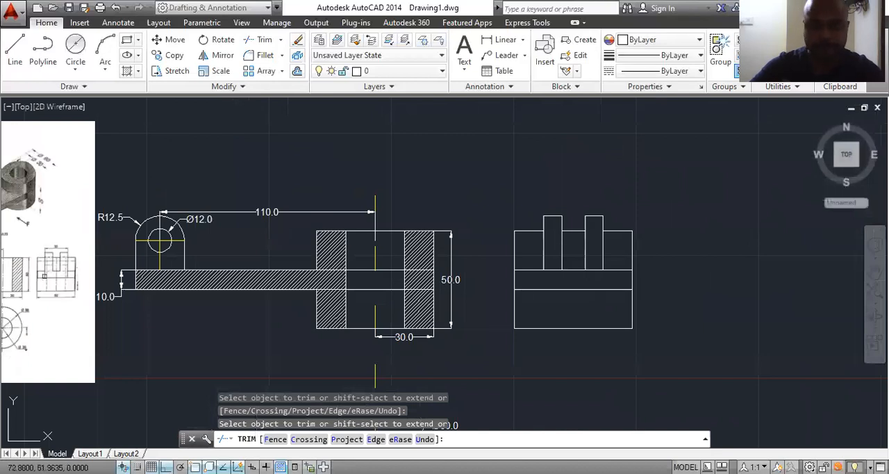
scroll(44, 277, "up", 4)
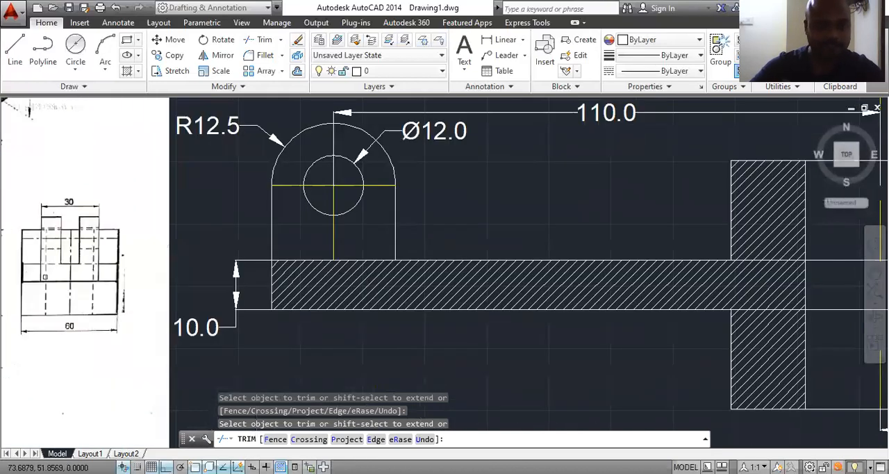
scroll(45, 276, "down", 2)
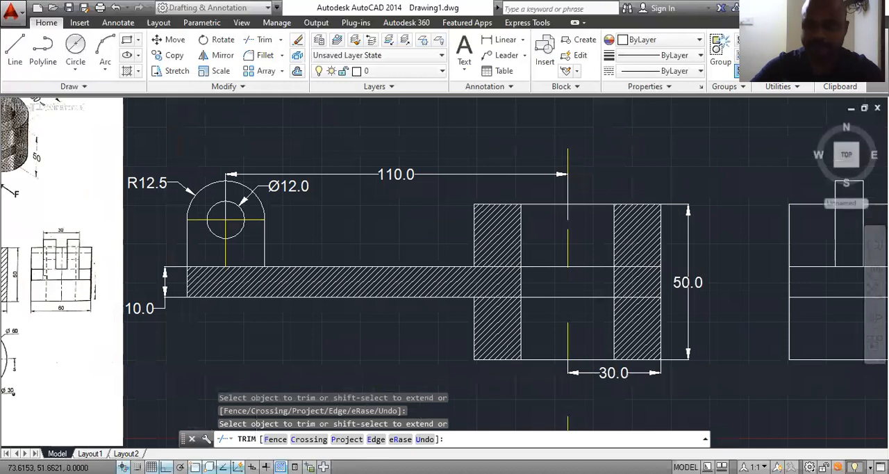
scroll(44, 277, "down", 2)
scroll(587, 263, "up", 3)
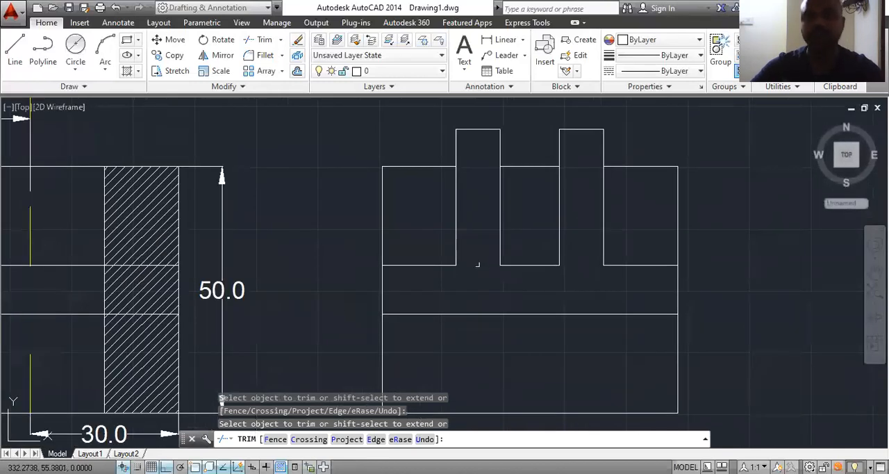
key("Escape")
Step: Erase the two horizontal plate lines crossing the hub and its bore in the sectional front view
scroll(477, 263, "down", 2)
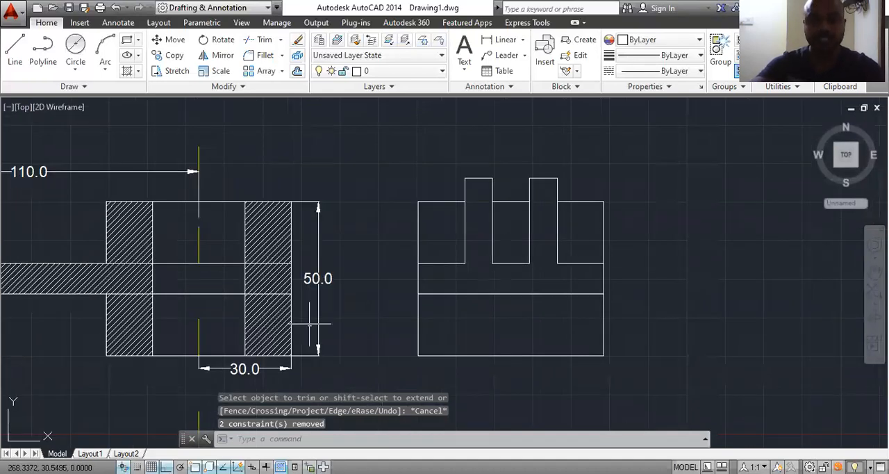
scroll(310, 323, "down", 2)
middle_click_drag(109, 302, 249, 297)
scroll(154, 272, "up", 6)
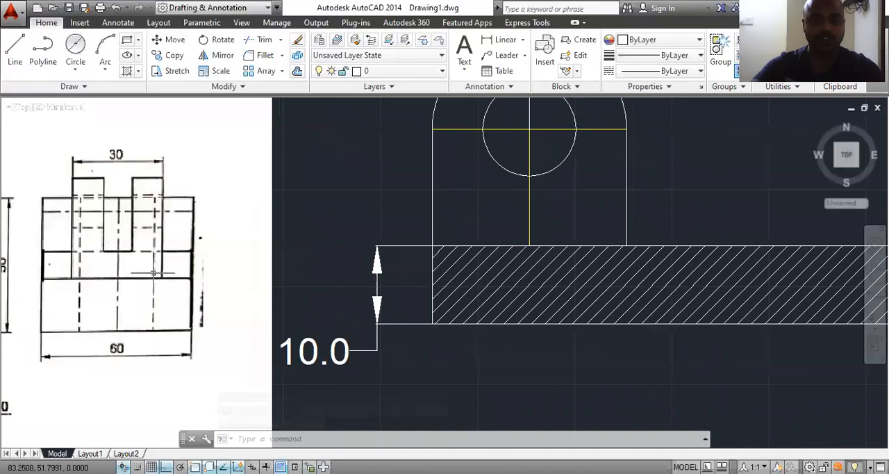
scroll(152, 273, "down", 6)
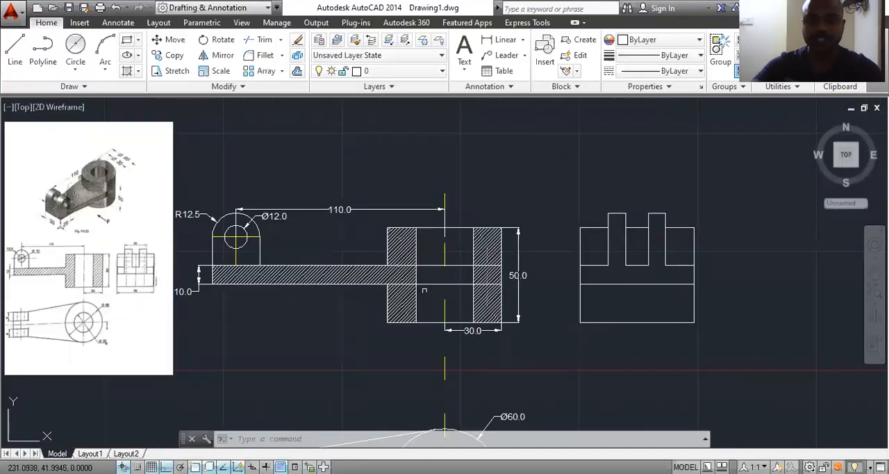
left_click(464, 262)
left_click(448, 292)
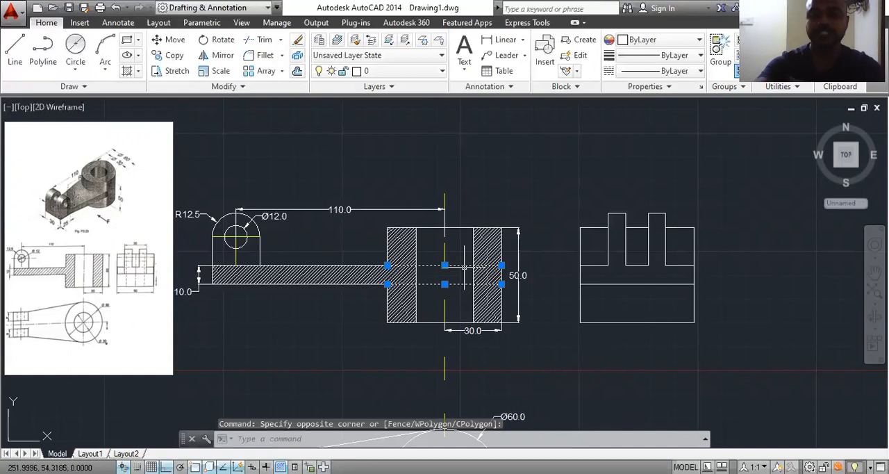
key("Delete")
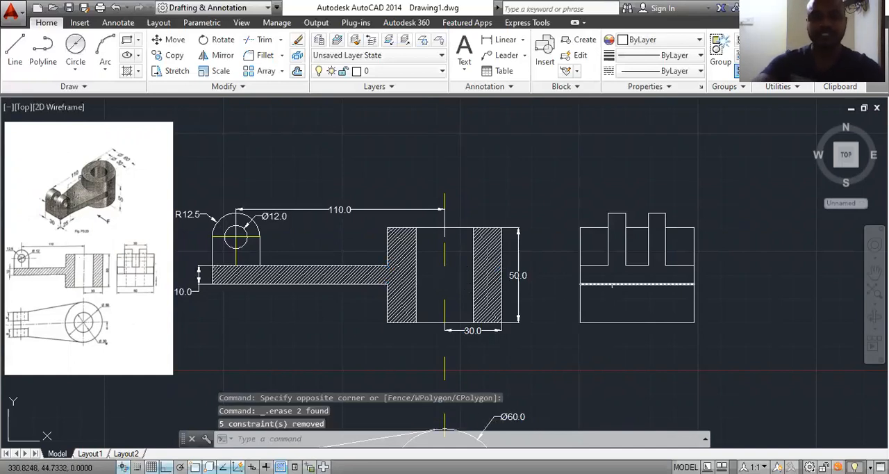
Step: Add a linear dimension above the side view for the overall width across both prongs
left_click(501, 39)
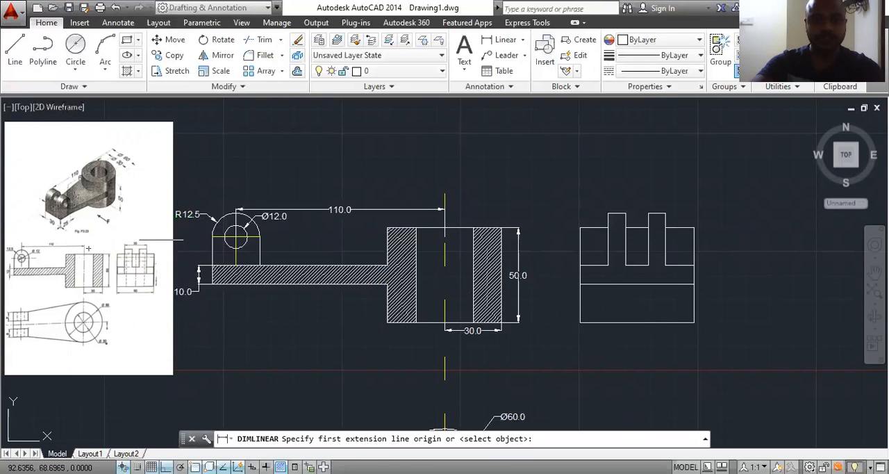
scroll(653, 224, "up", 2)
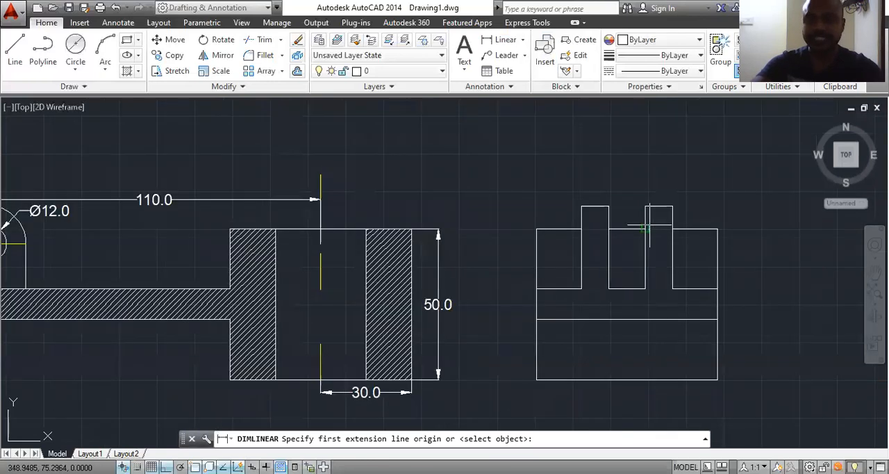
left_click(581, 206)
left_click(672, 206)
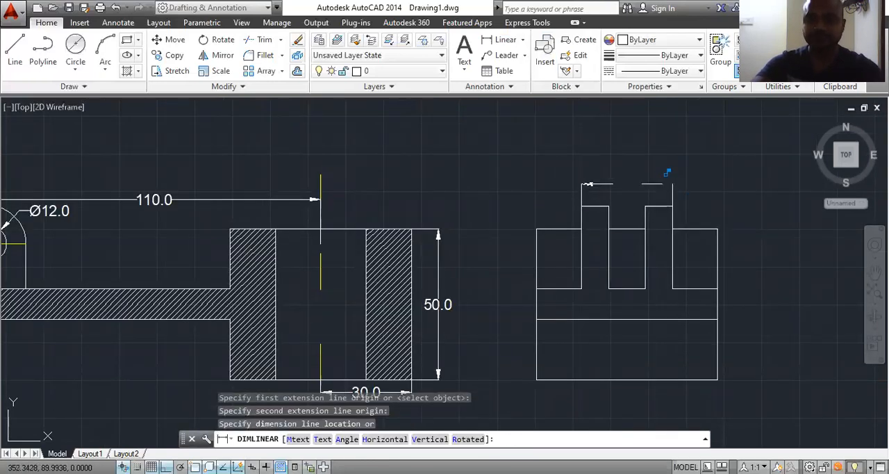
left_click(666, 174)
scroll(629, 157, "down", 2)
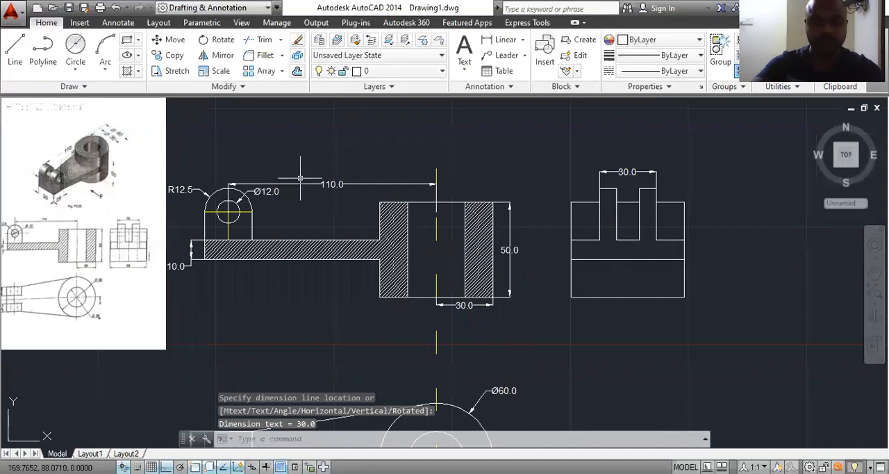
Step: Add a linear dimension below the side view for its overall width
left_click(501, 40)
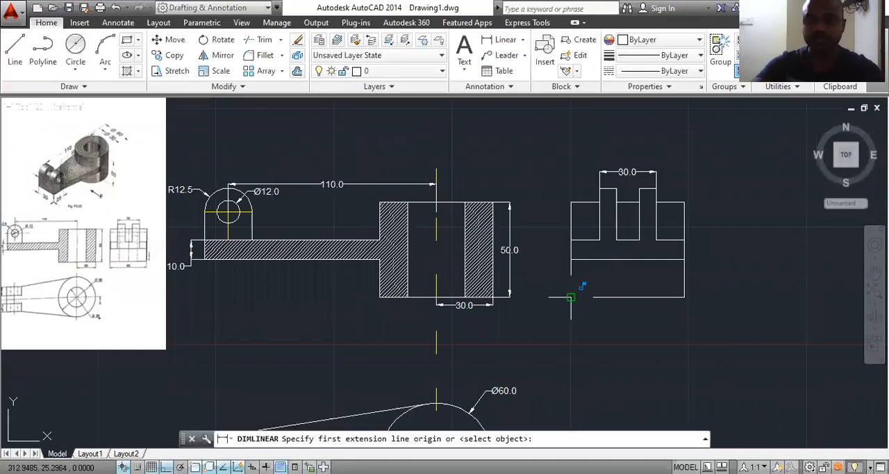
left_click(571, 297)
left_click(684, 297)
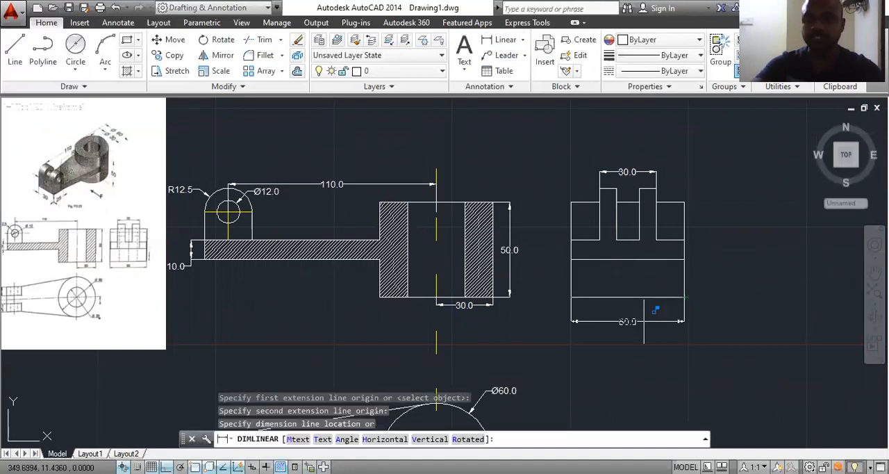
left_click(649, 317)
key("Escape")
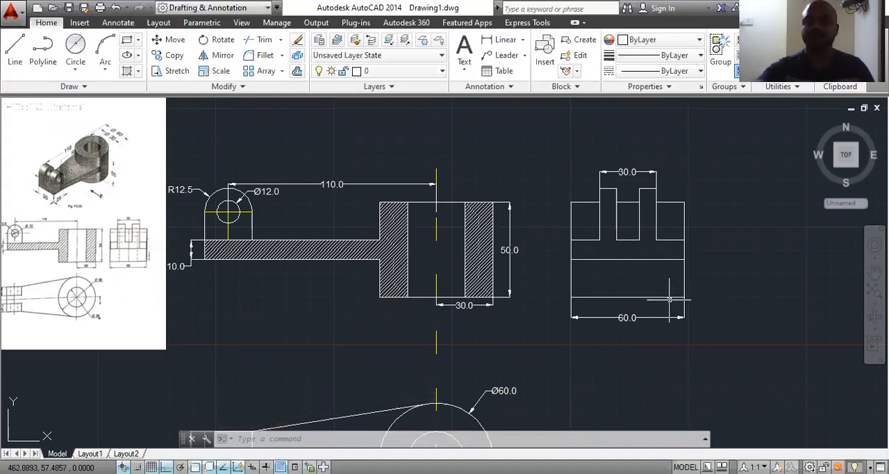
Step: Insert an empty Standard-style table with 3 columns and 3 data rows in the free area beyond the side view
scroll(250, 177, "down", 2)
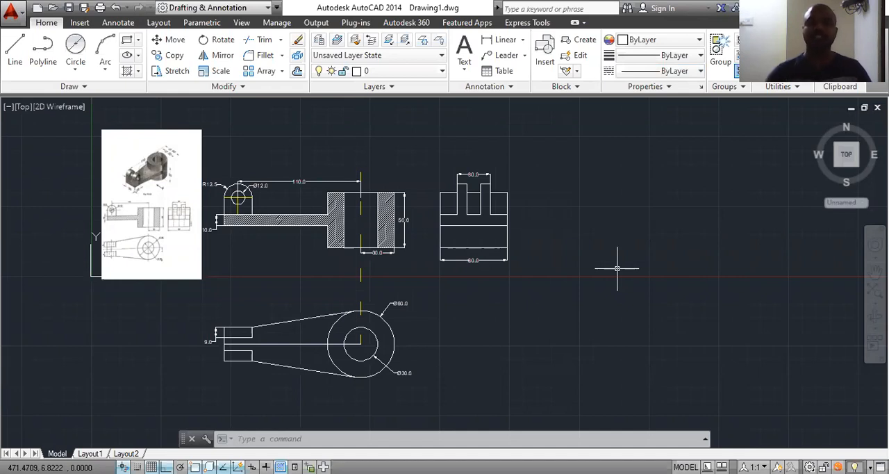
left_click(504, 72)
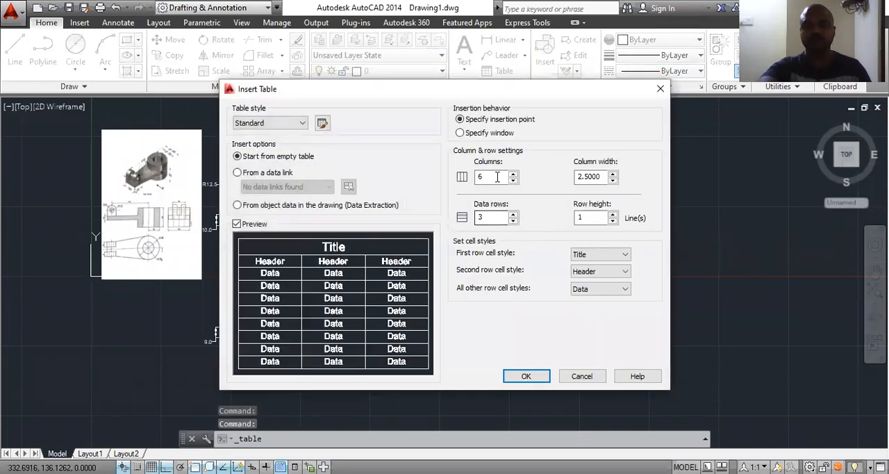
left_click_drag(496, 178, 455, 175)
type("3")
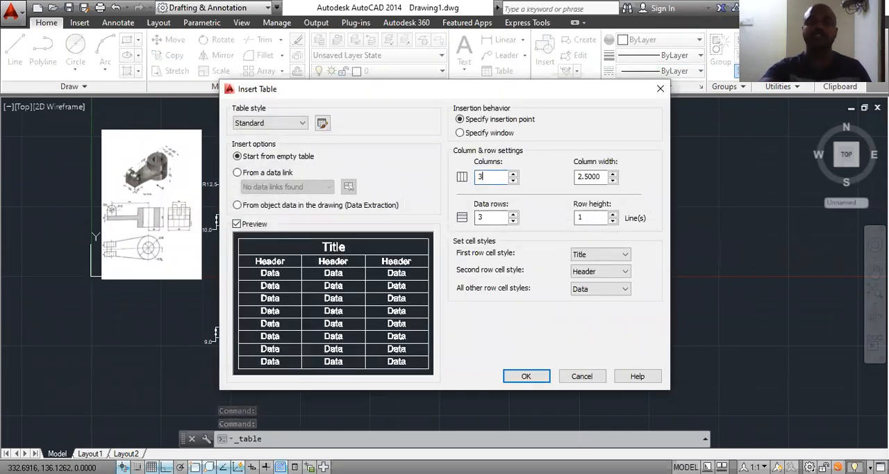
left_click(528, 376)
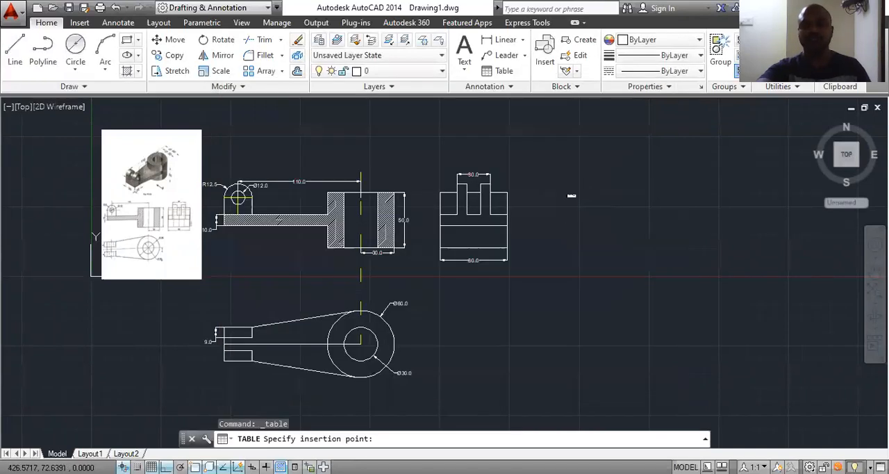
left_click(571, 196)
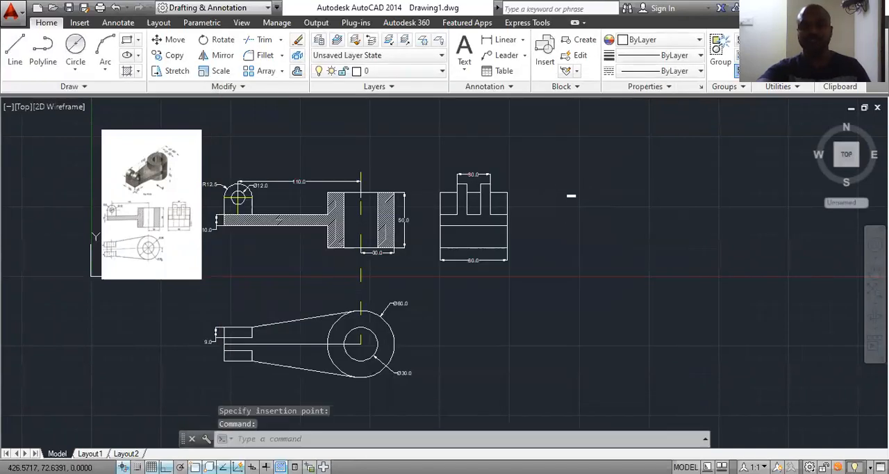
scroll(570, 194, "up", 10)
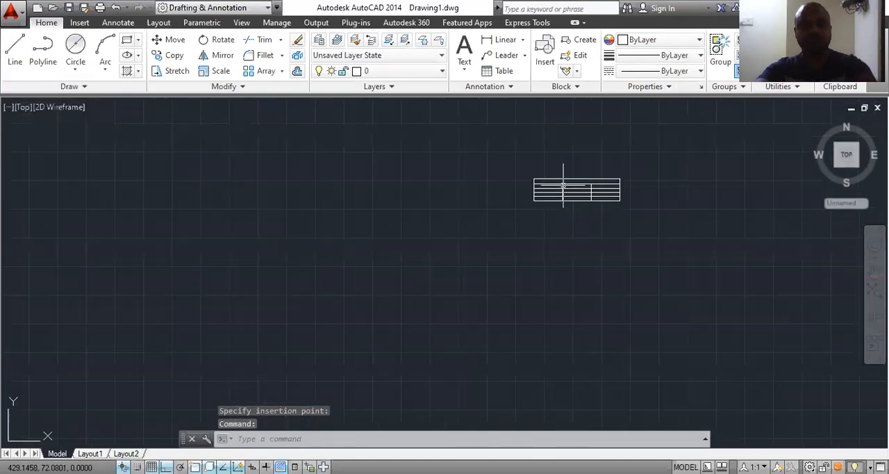
Step: Scale the table up from its lower-left corner until it is slightly wider than the front and side views together
type("sc")
key("Return")
left_click(586, 189)
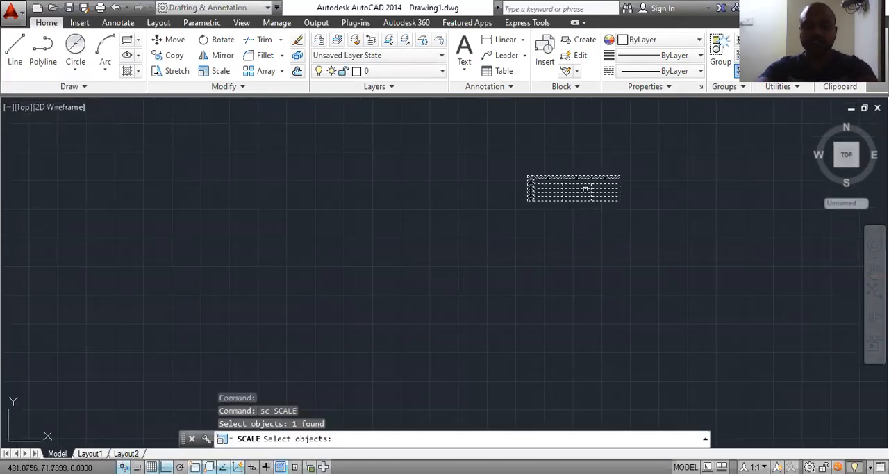
key("Return")
left_click(527, 200)
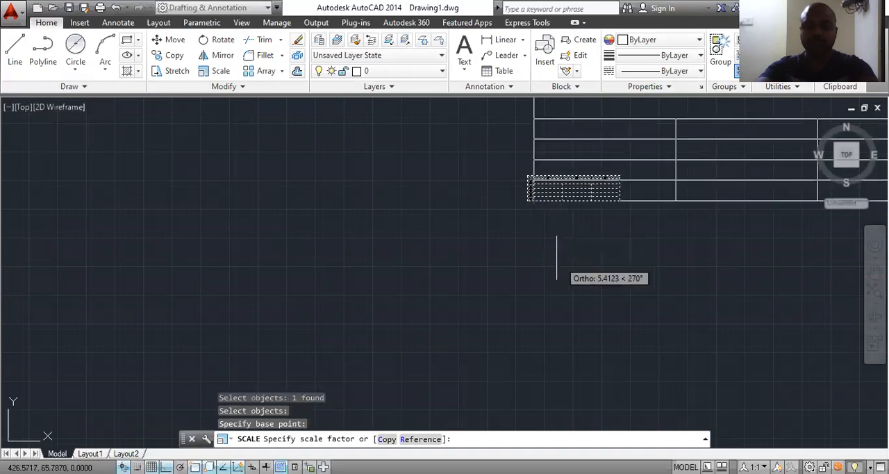
scroll(545, 250, "down", 6)
scroll(545, 250, "down", 5)
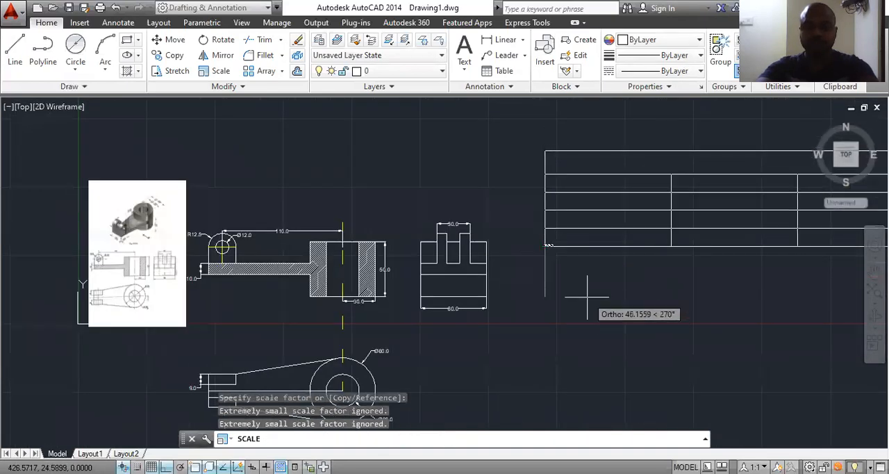
key("Escape")
scroll(586, 292, "down", 5)
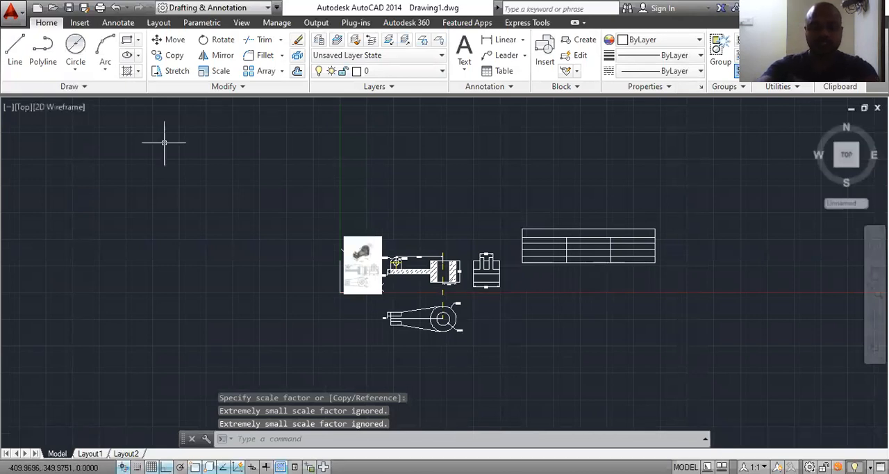
Step: Move the table down and farther from the side view so it sits level with that view
left_click(167, 40)
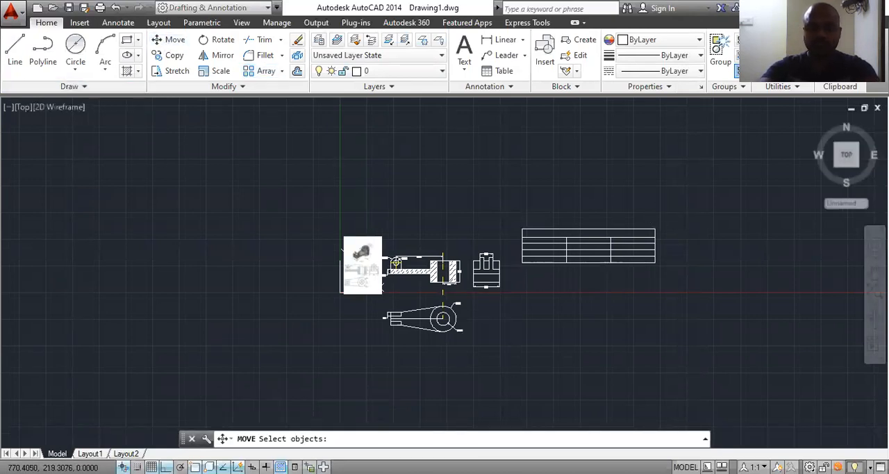
left_click(671, 199)
left_click(512, 304)
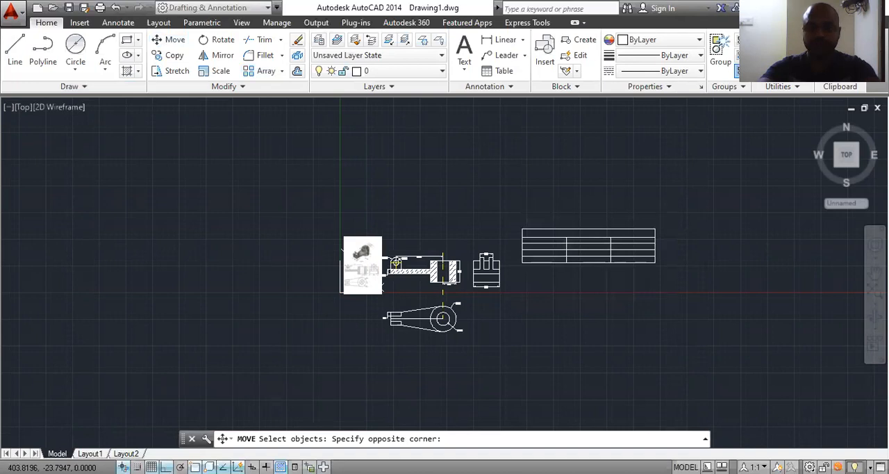
key("Return")
left_click(582, 236)
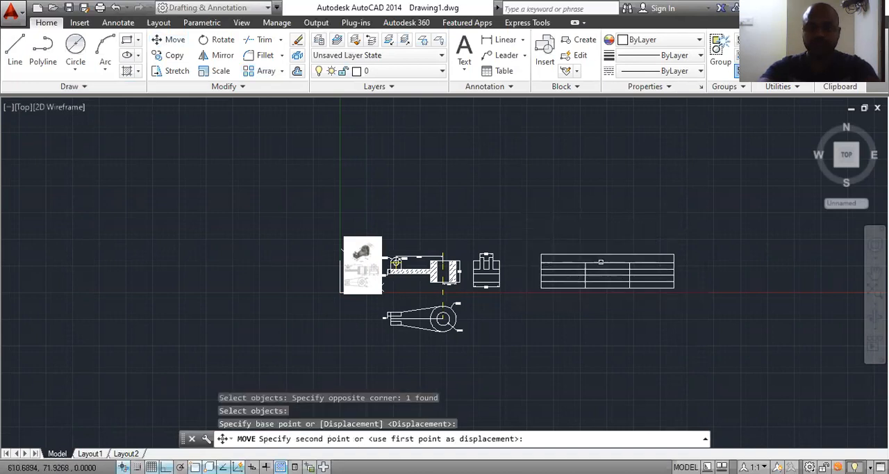
key("Escape")
Step: Enter "Name 1" as the title in the table's merged first row
scroll(600, 260, "up", 5)
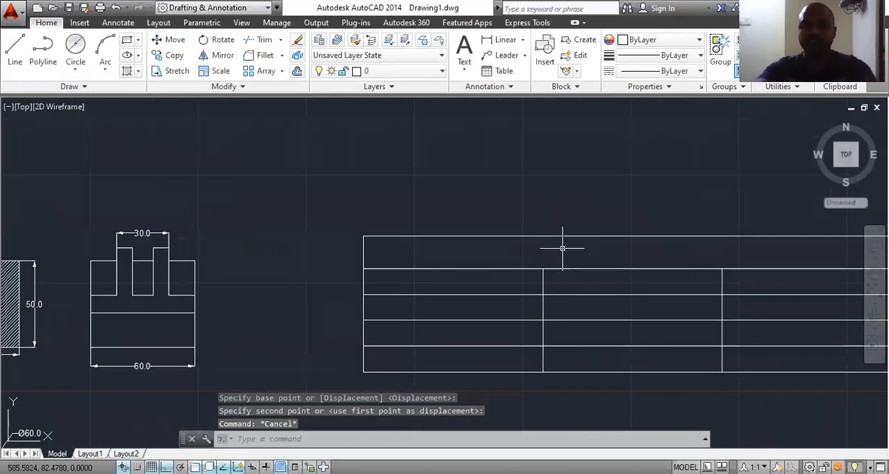
left_click(595, 247)
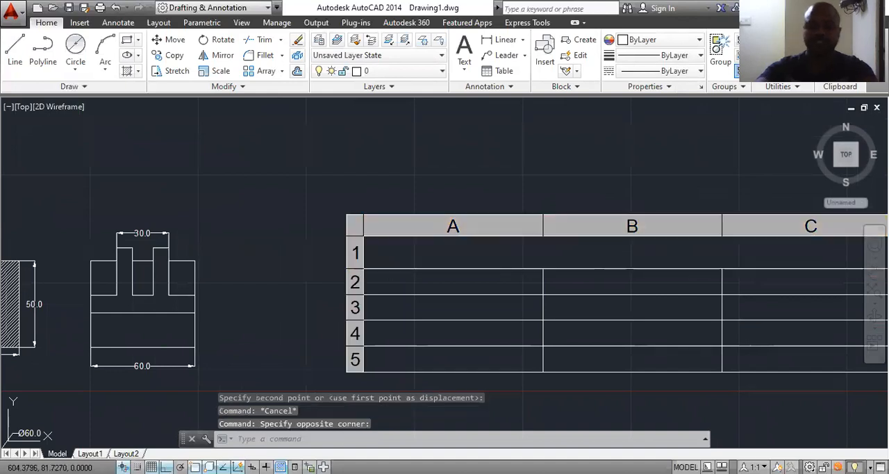
type("Co")
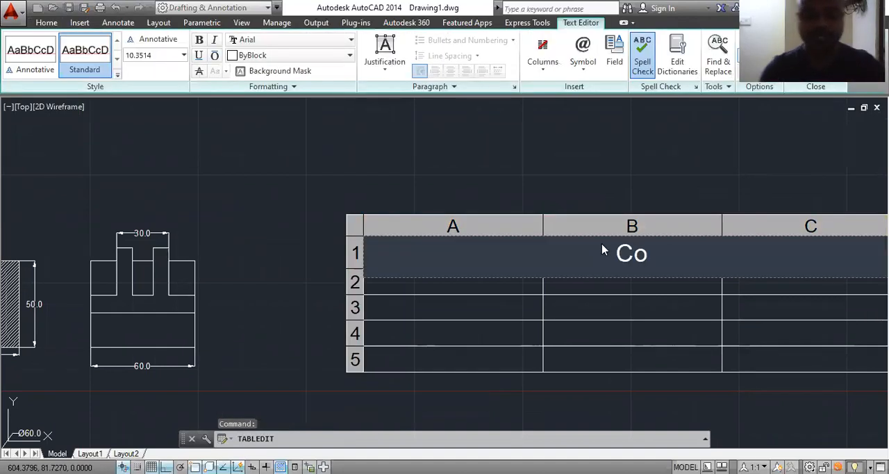
key("BackSpace")
key("BackSpace")
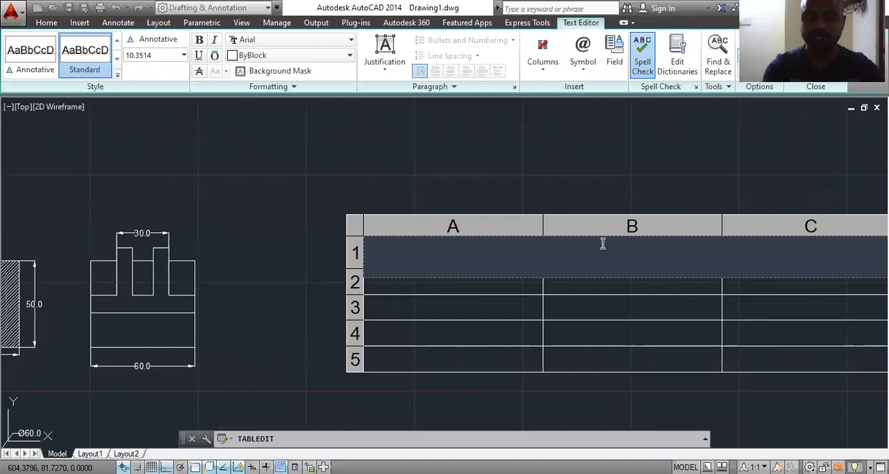
type("Name 1")
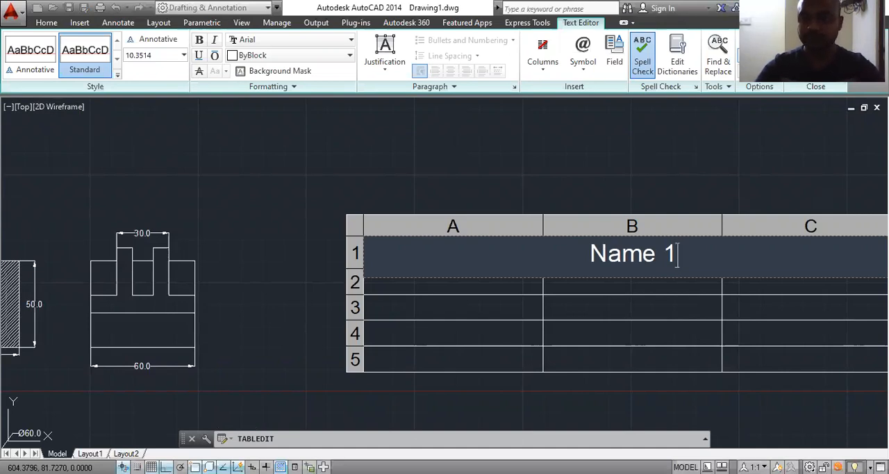
key("Return")
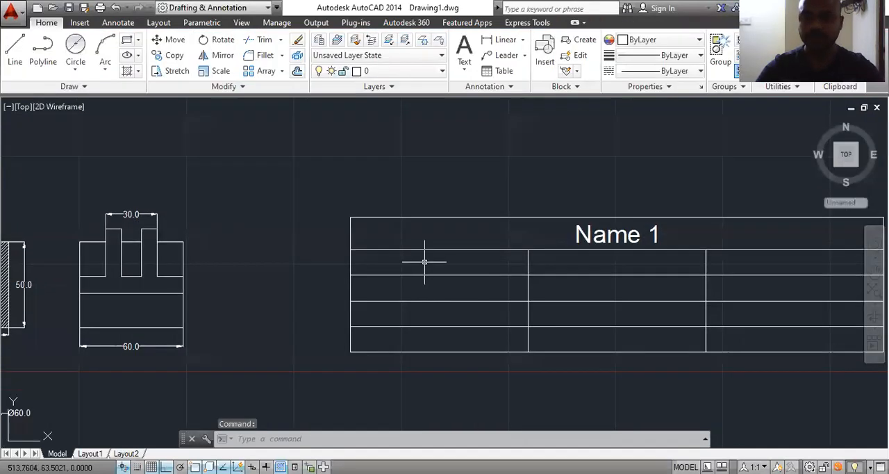
Step: Fill the table's header row with "Sr. No", "Name" and "Parts" in columns A to C
left_click(432, 258)
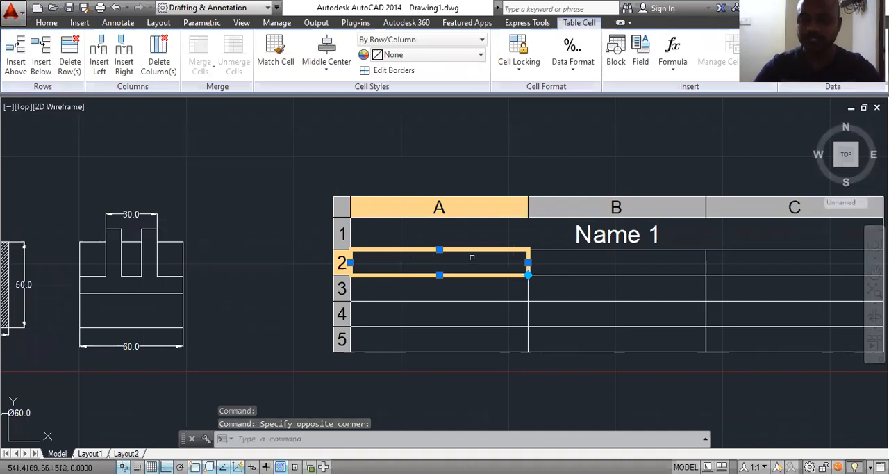
scroll(471, 255, "down", 1)
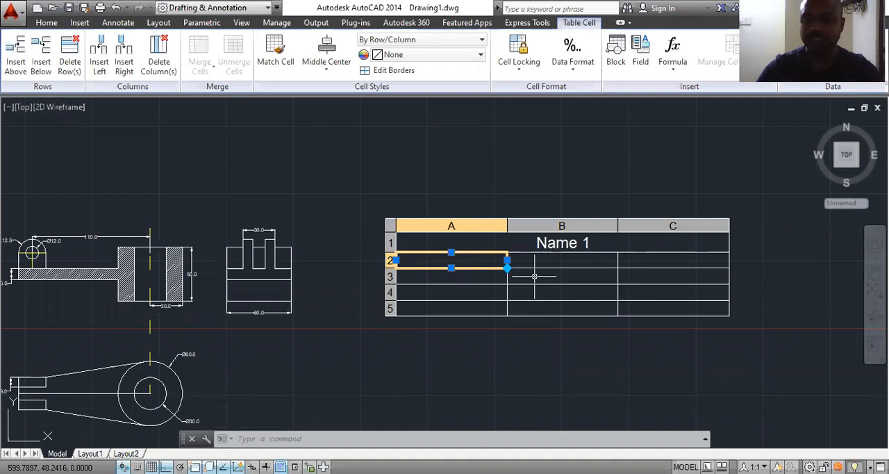
type("Sr.")
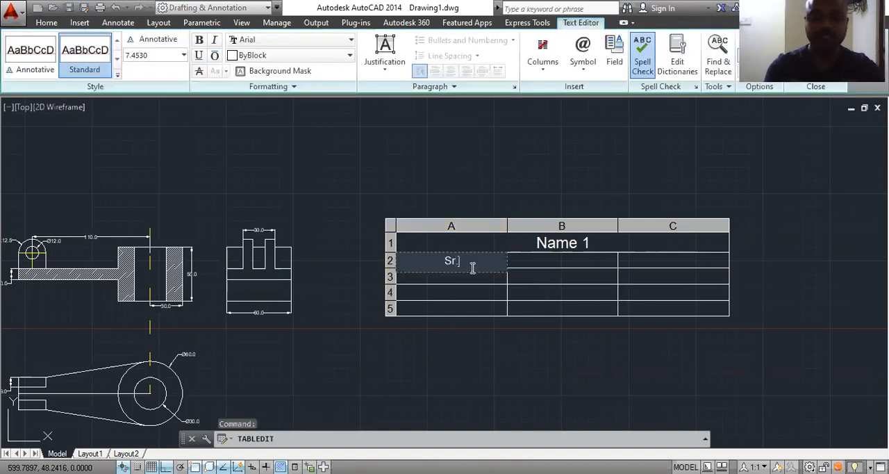
type(" No")
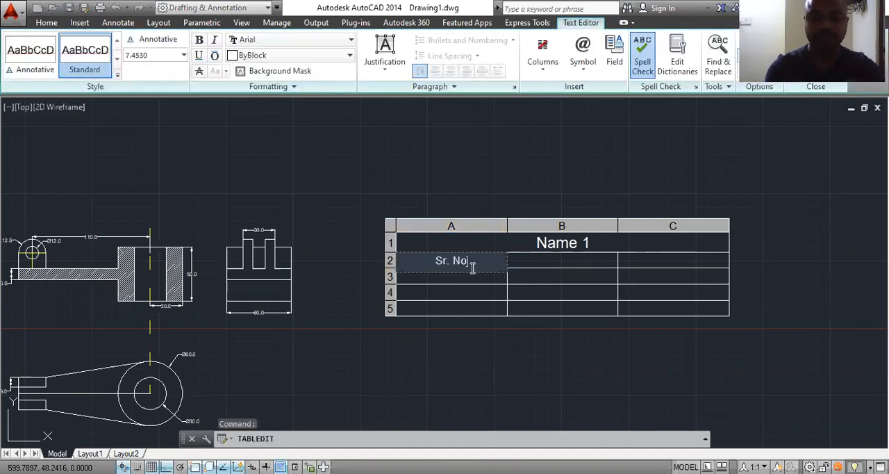
left_click(548, 389)
left_click(562, 260)
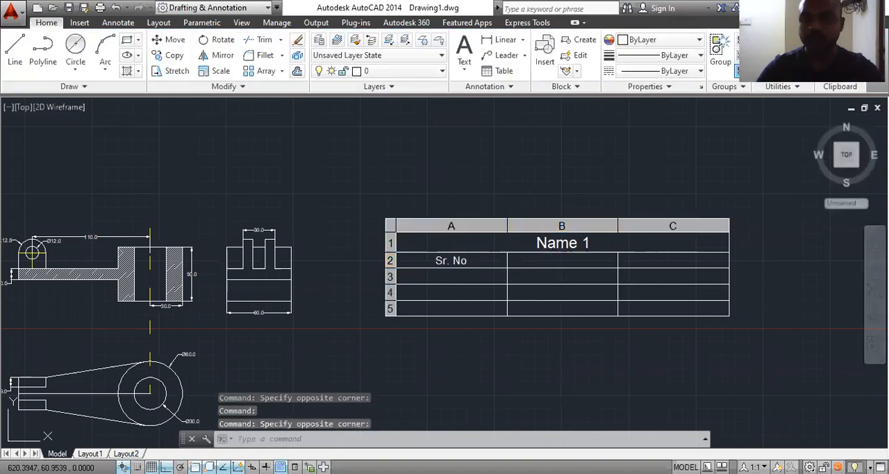
double_click(573, 260)
type("Name")
key("Tab")
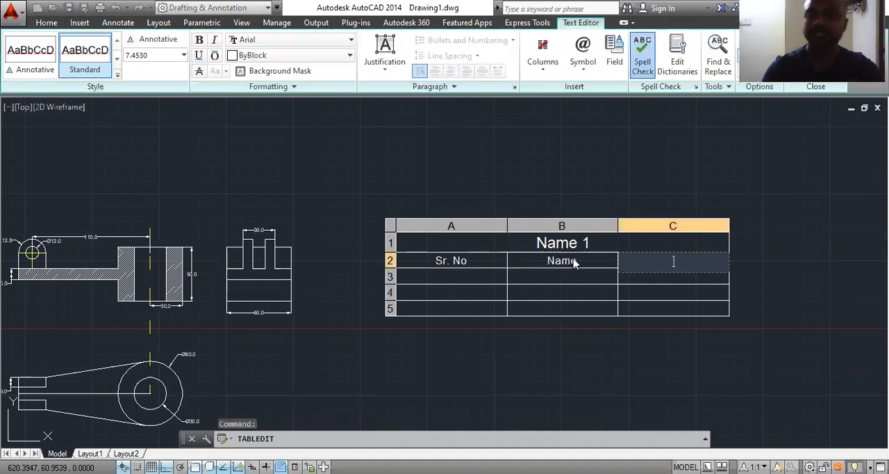
type("Parts")
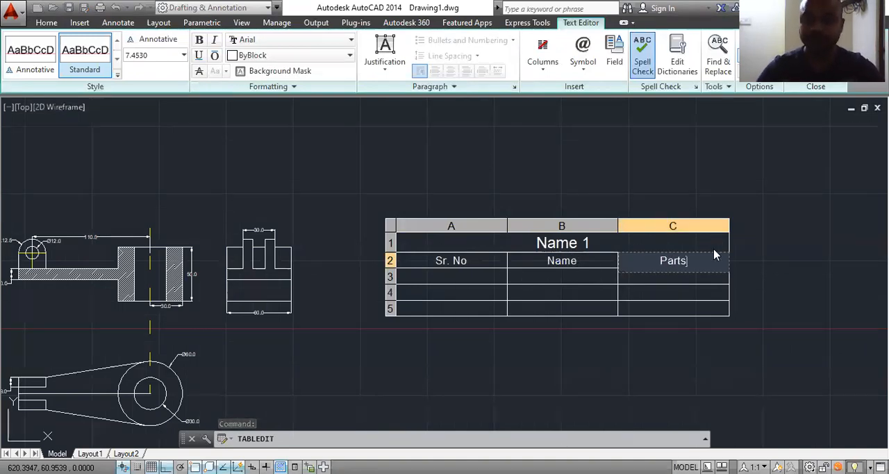
left_click(777, 243)
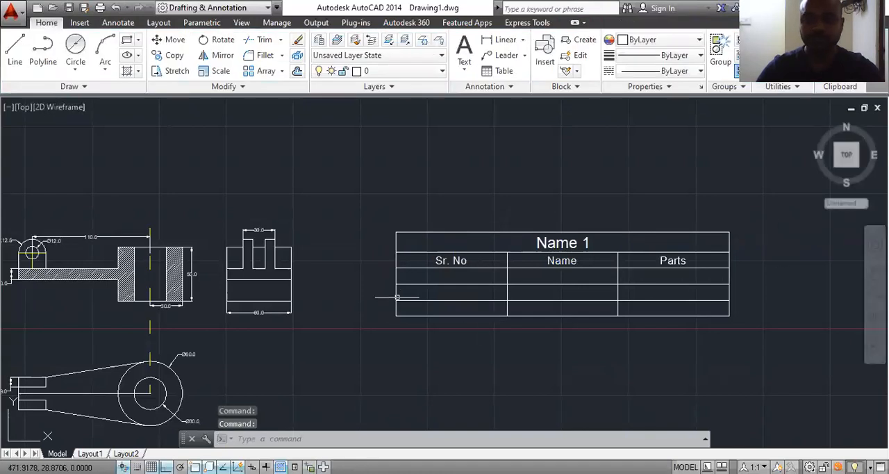
Step: Fill the first data row with 1 under Sr. No, "Nut" under Name and 3 under Parts
left_click(452, 276)
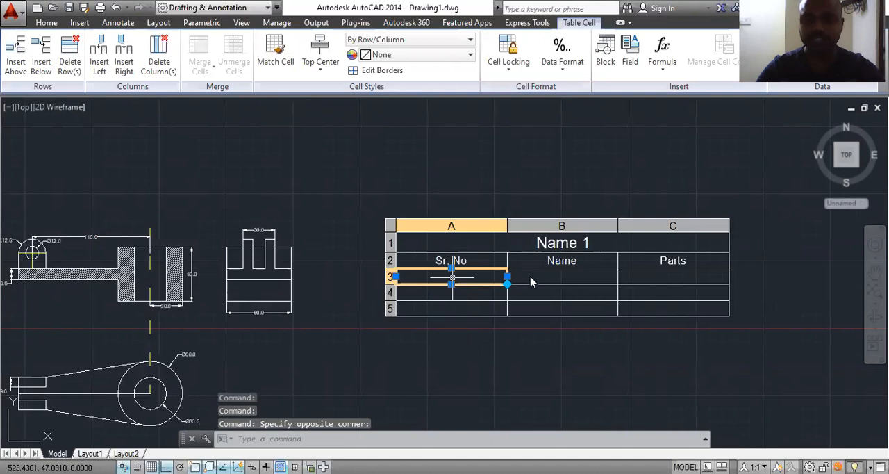
type("1")
key("Return")
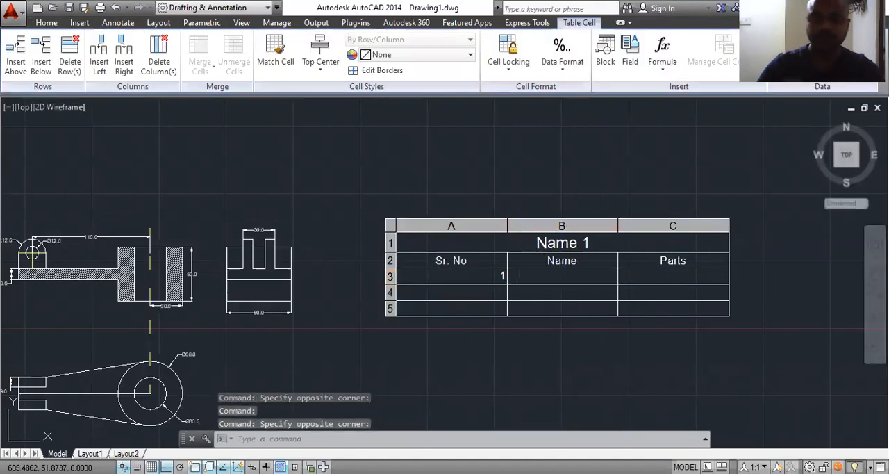
double_click(540, 276)
type("Nut")
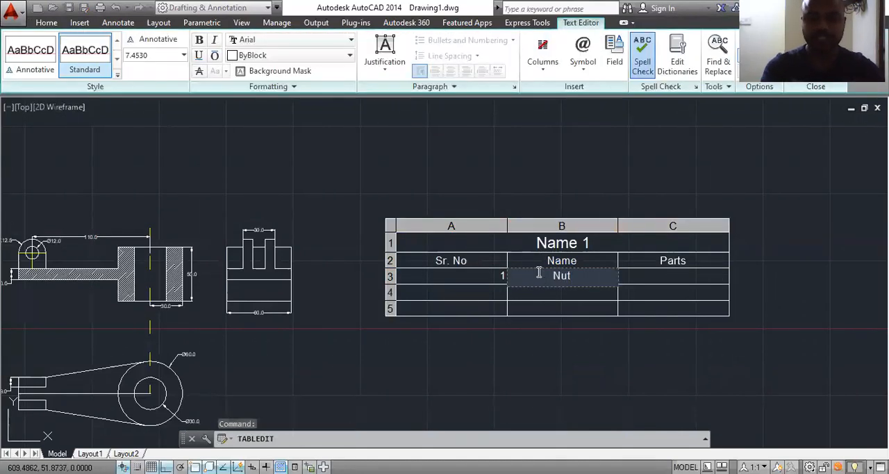
left_click(749, 283)
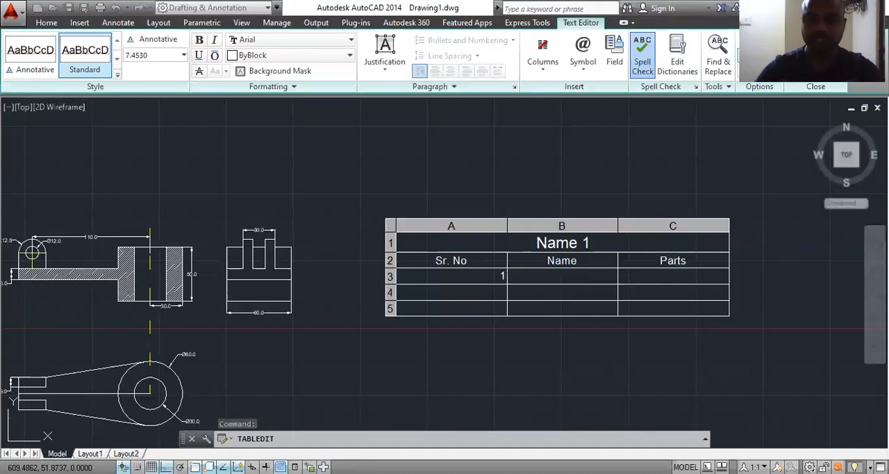
left_click(656, 277)
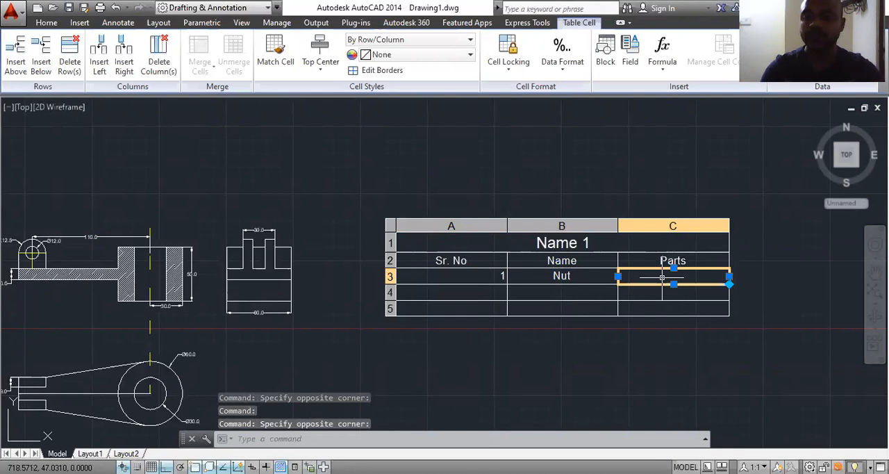
type("3")
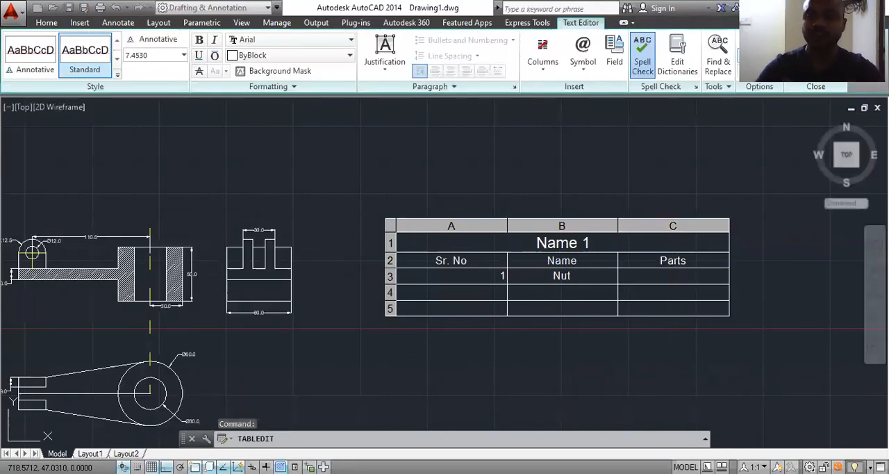
left_click(678, 325)
Step: Set the alignment of the Sr. No and Parts cells in the Nut row to Top Center
left_click(504, 277)
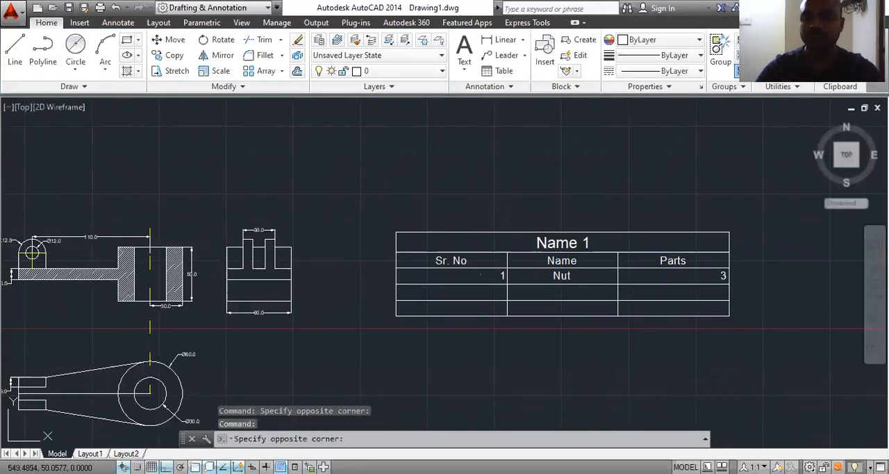
key("Right")
key("Right")
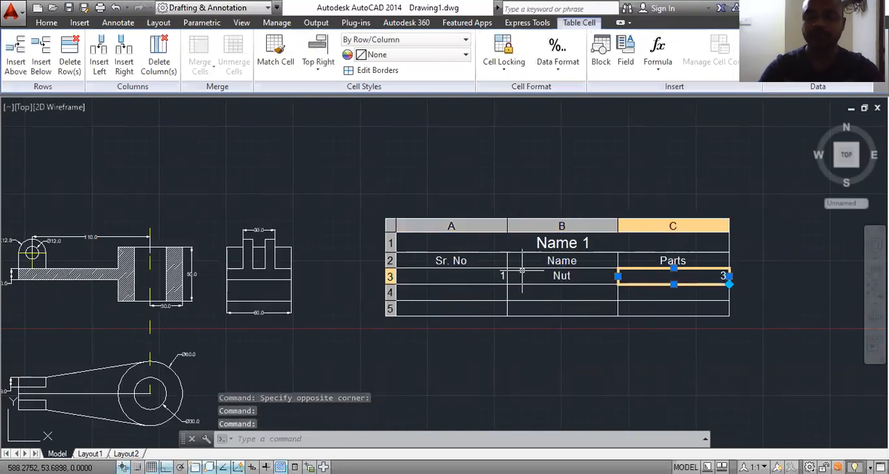
left_click(481, 277)
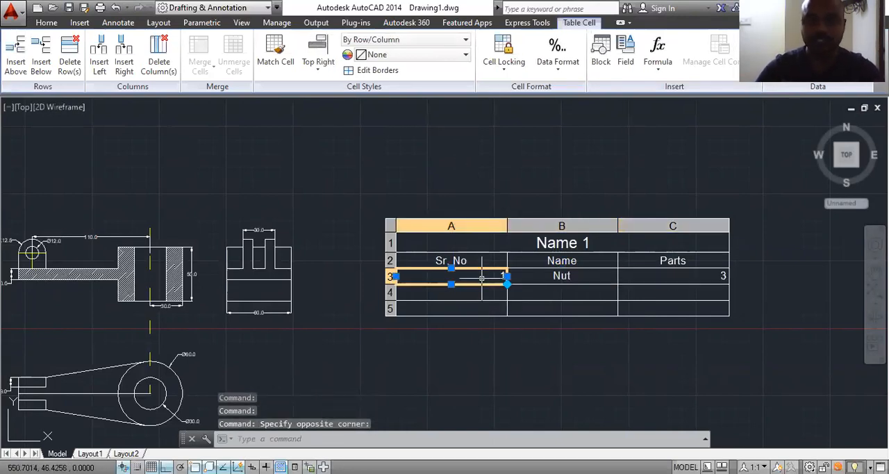
left_click(322, 76)
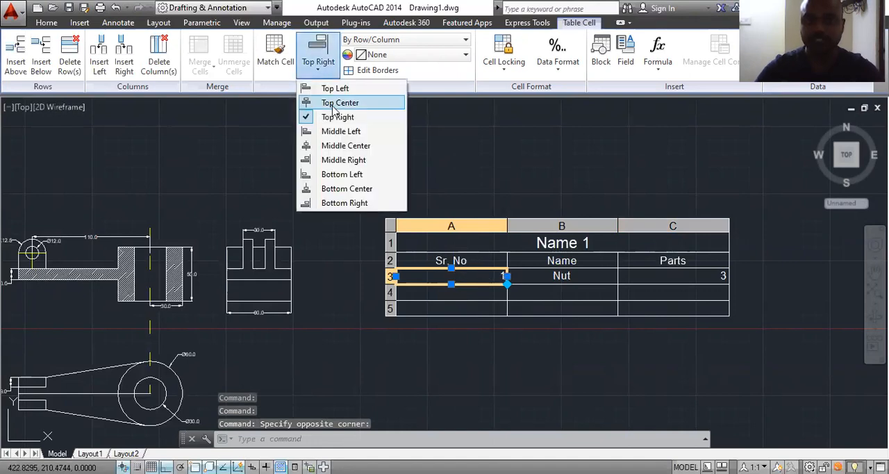
left_click(337, 102)
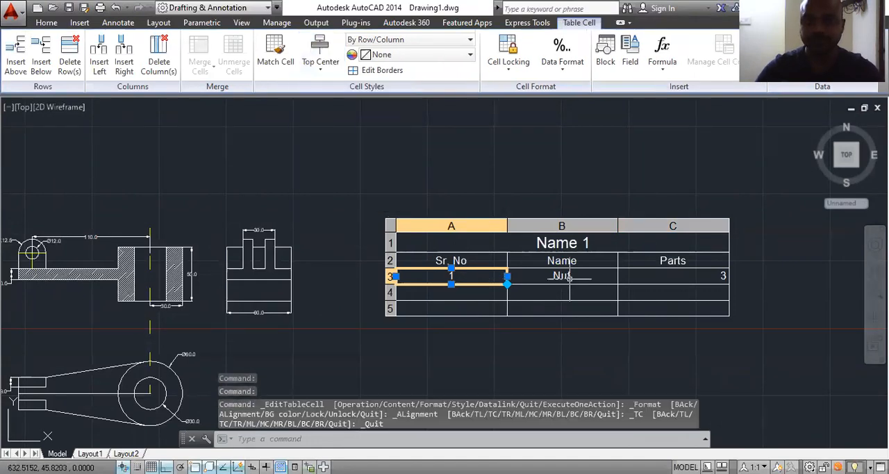
left_click(662, 276)
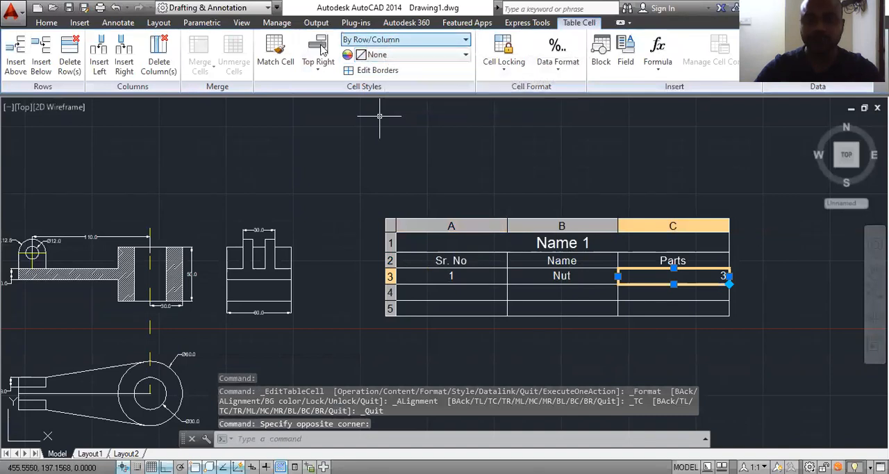
left_click(319, 69)
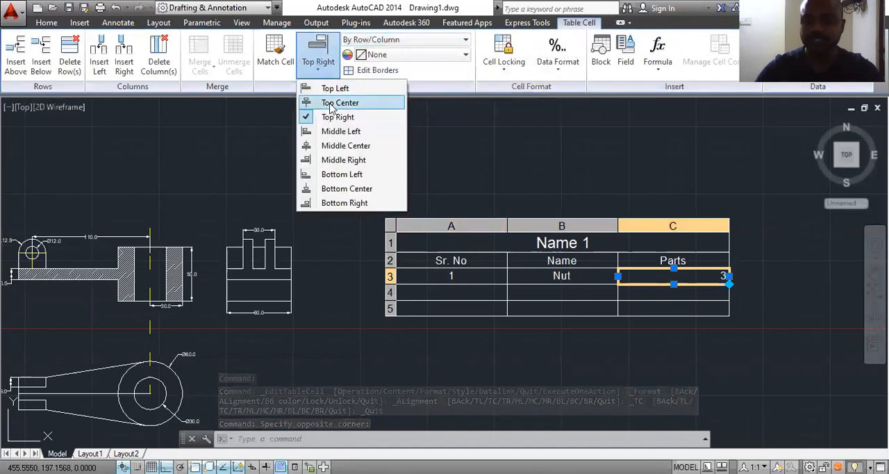
left_click(339, 102)
left_click(562, 308)
key("Escape")
Step: Fill the second data row with 2 under Sr. No, "plate" under Name and 1 under Parts
left_click(471, 291)
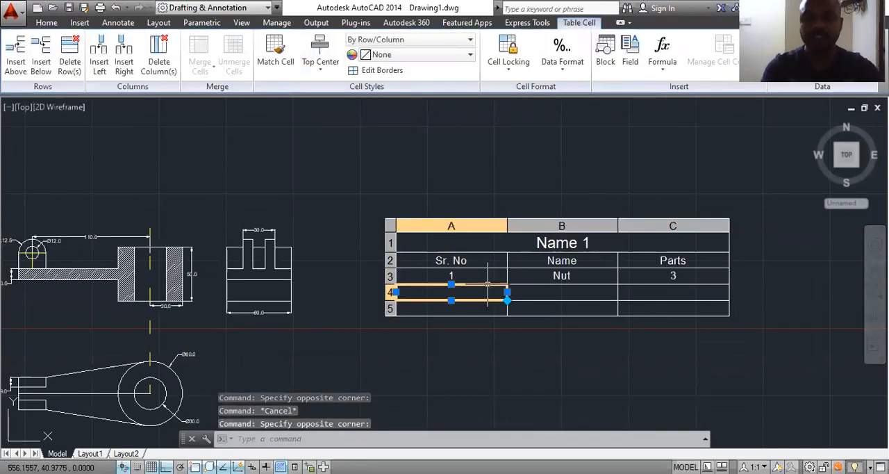
type("2")
key("Tab")
type("B")
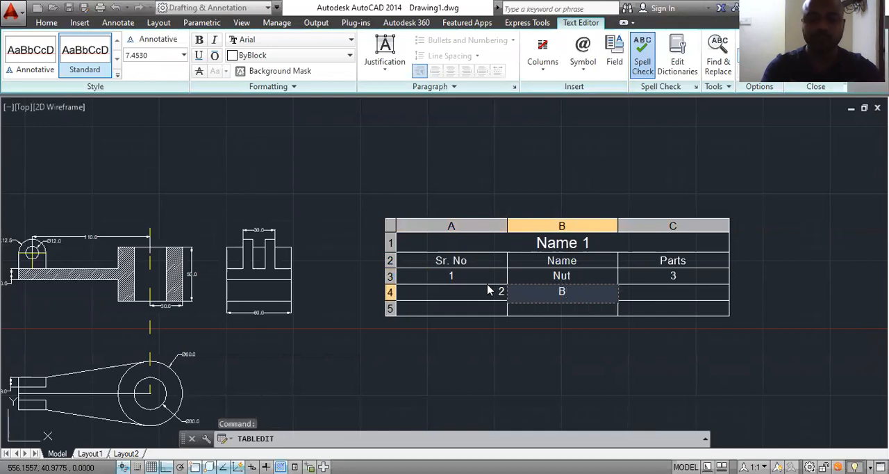
type("lat")
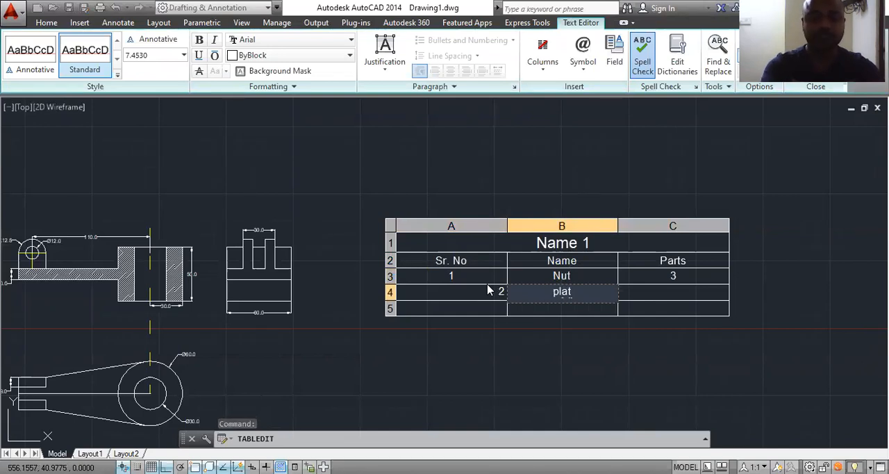
type("e 1")
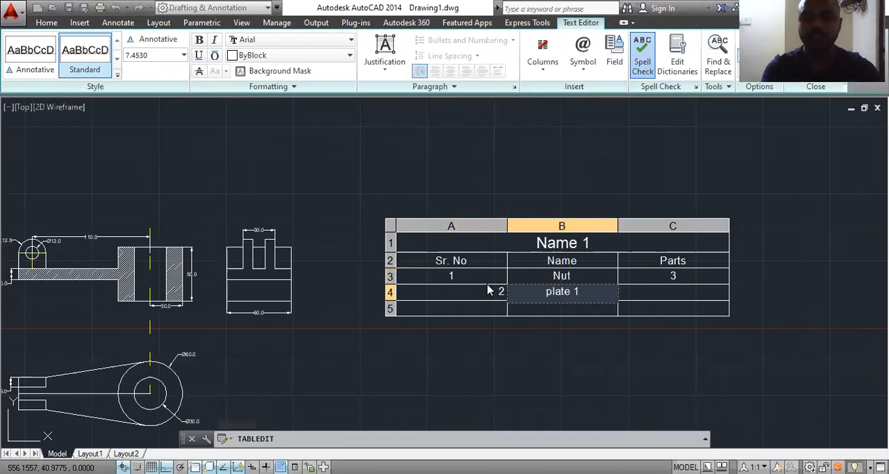
key("BackSpace")
key("BackSpace")
key("Tab")
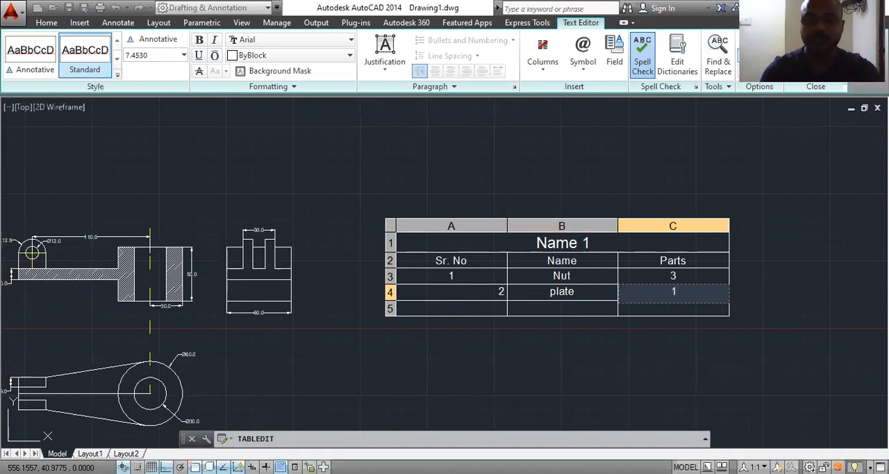
Step: Commit the plate row's Parts entry and finish editing the table
key("Return")
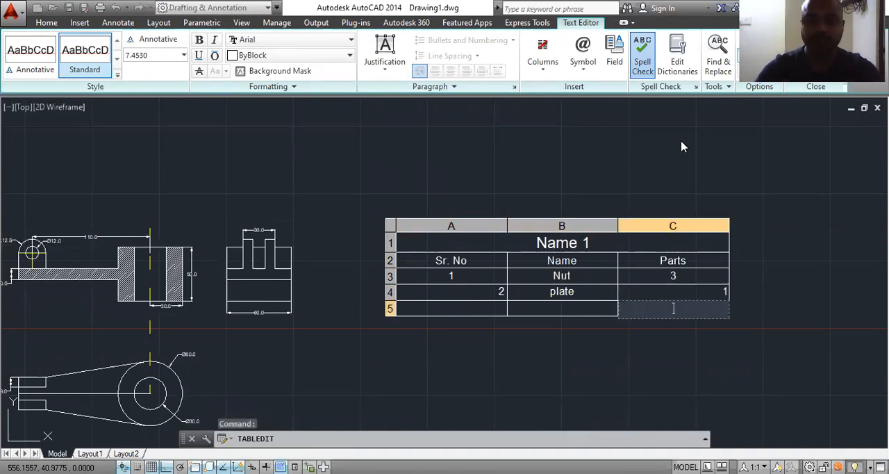
left_click(683, 146)
scroll(514, 278, "down", 2)
scroll(260, 371, "up", 2)
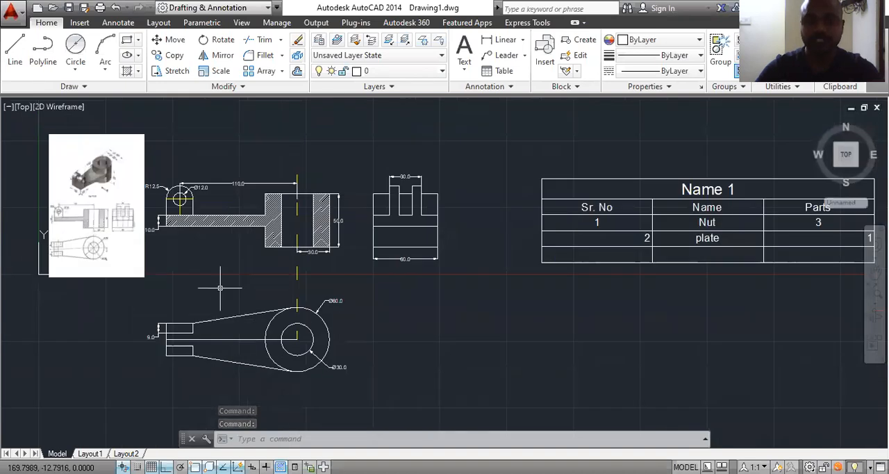
Step: Add a multileader labelled "Part 1" from the midpoint of the upper lug's top edge in the top view, landing about 24 mm above it
left_click(526, 56)
left_click(508, 74)
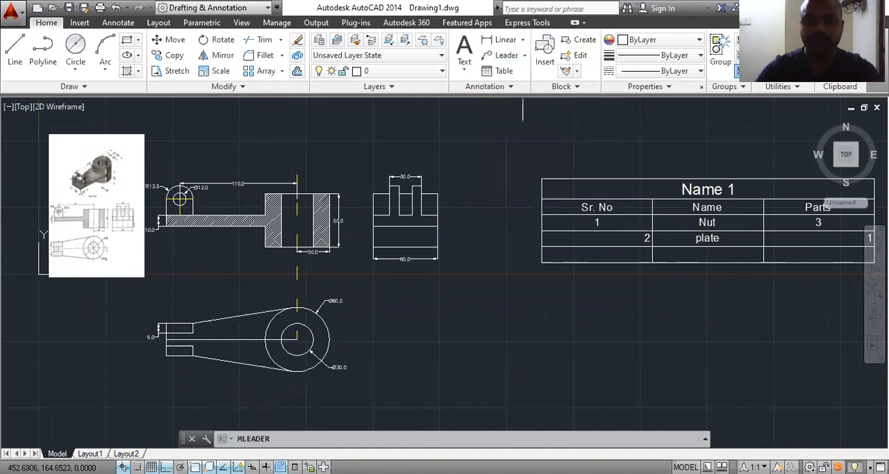
scroll(183, 342, "up", 2)
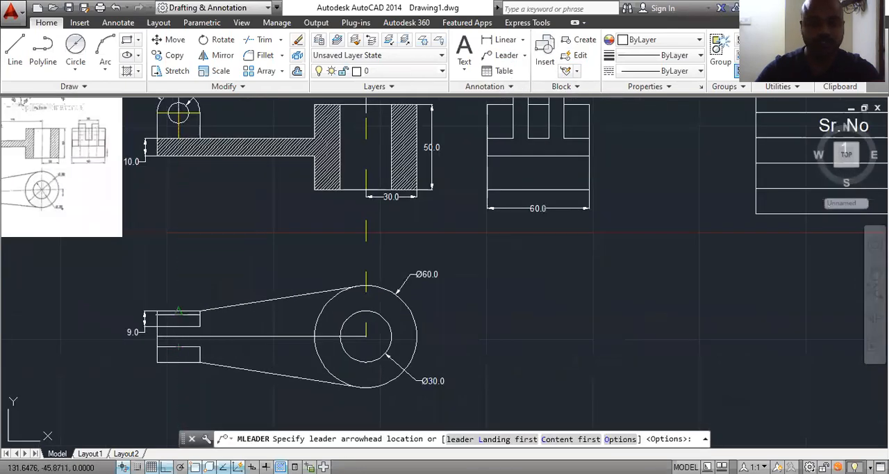
left_click(178, 310)
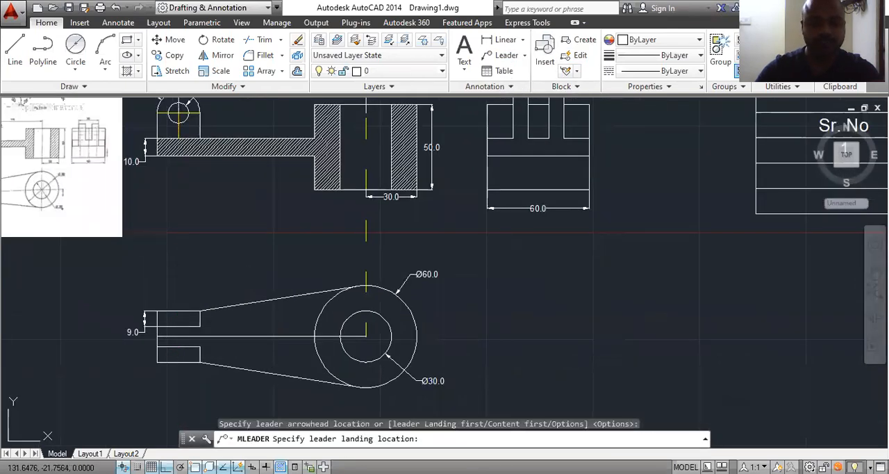
left_click(223, 255)
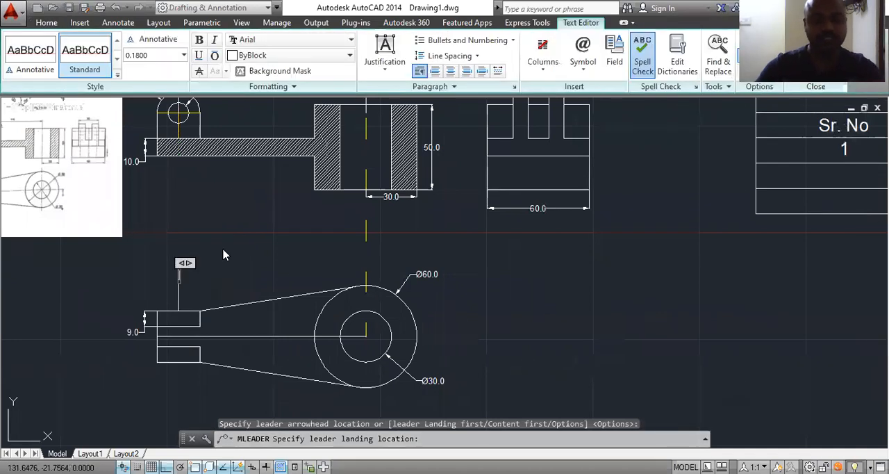
type("P")
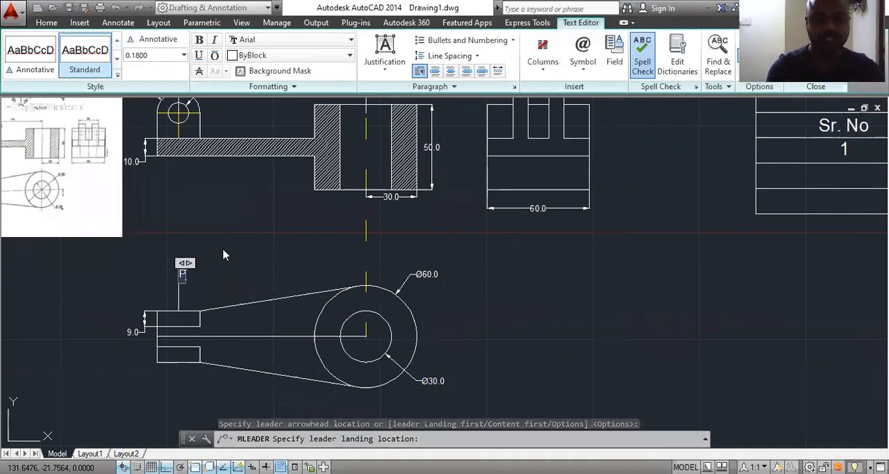
type("art 1")
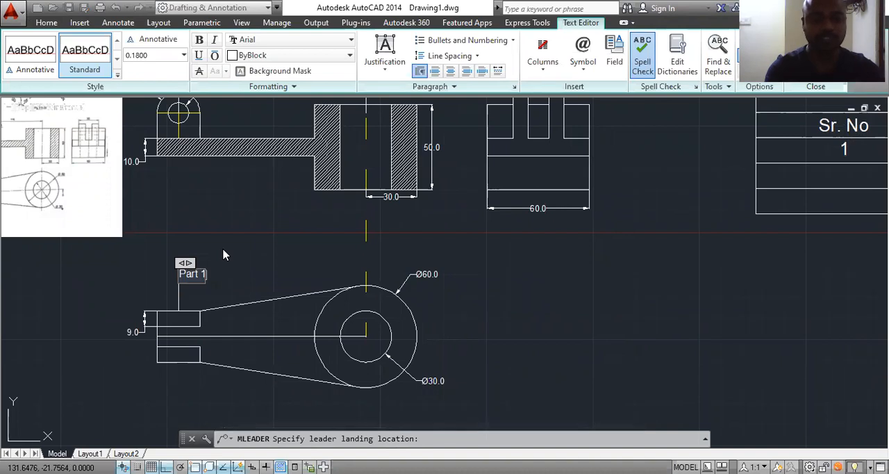
left_click(523, 292)
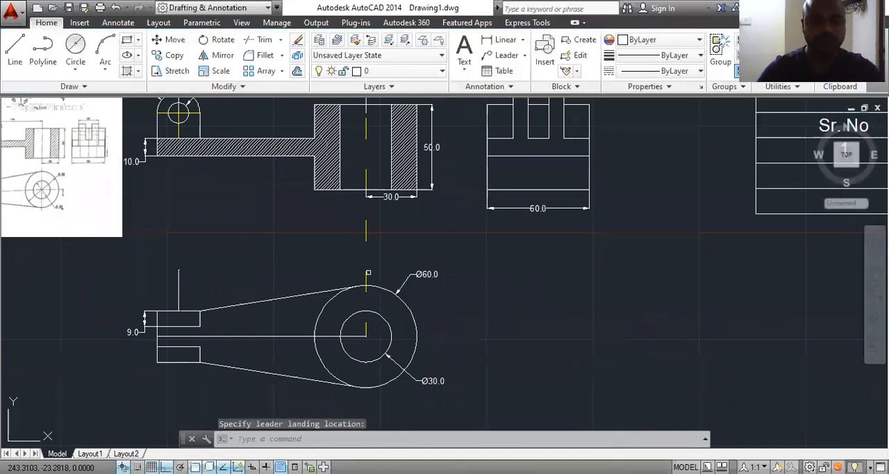
scroll(175, 273, "up", 6)
scroll(200, 255, "up", 6)
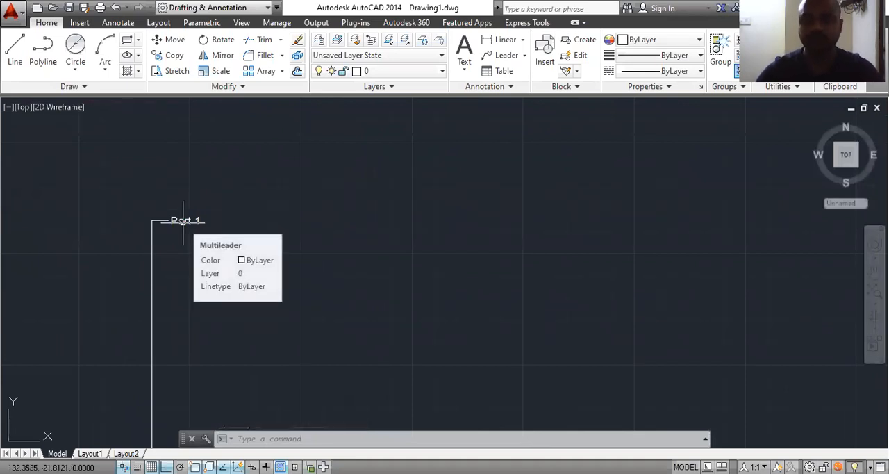
scroll(208, 271, "down", 8)
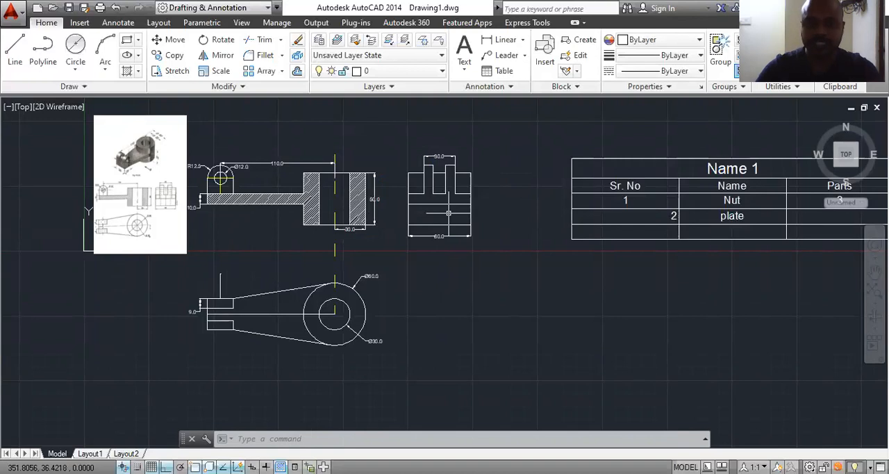
scroll(256, 186, "up", 2)
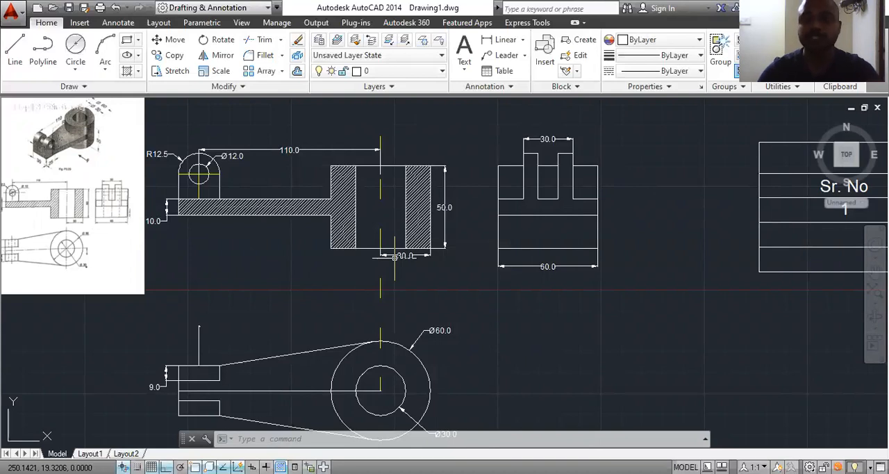
scroll(140, 228, "up", 2)
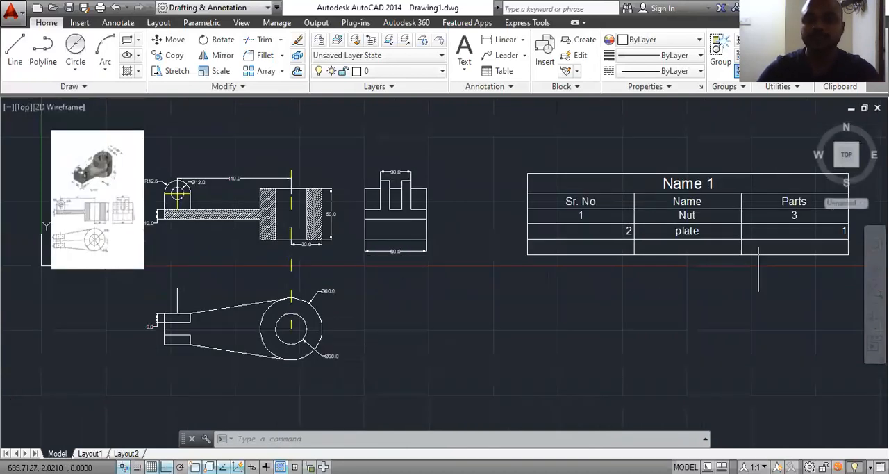